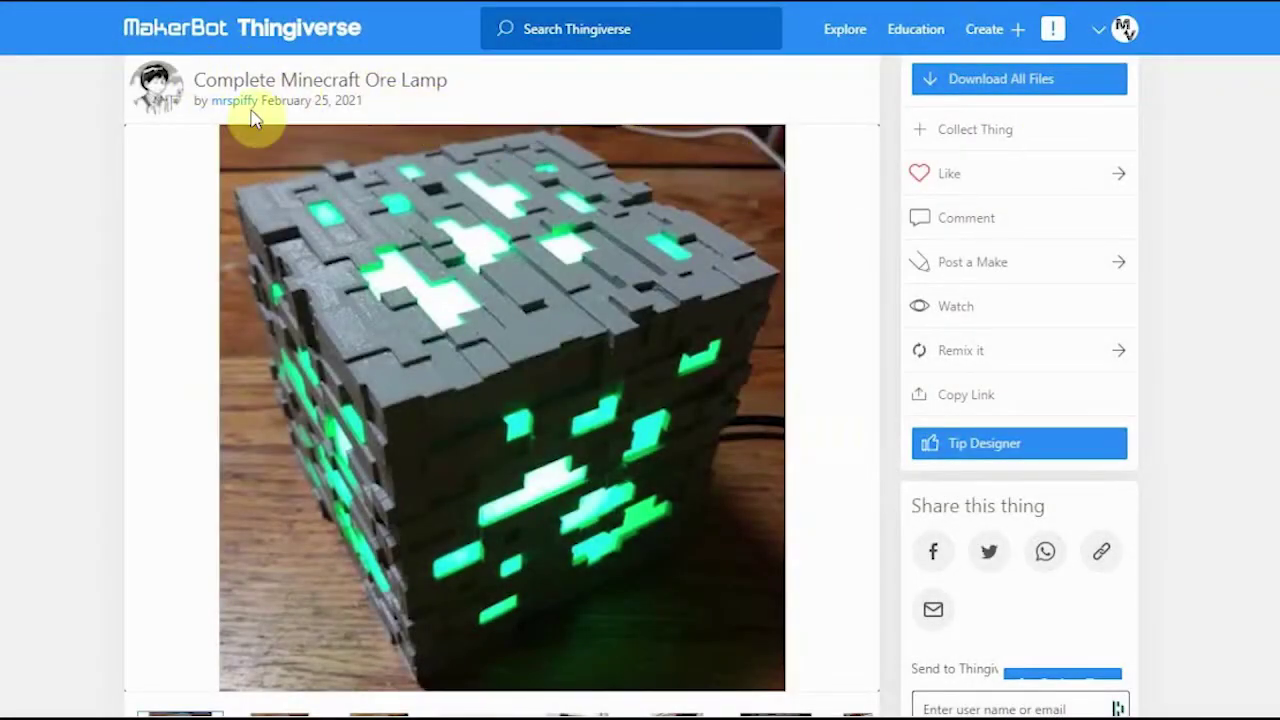
Examine the Complete Minecraft Ore Lamp's gallery photos, including the Arduino Nano wiring close-ups and the printed parts.
{"action": "scroll", "coordinate": [500, 400], "scroll_direction": "down", "scroll_amount": 2}
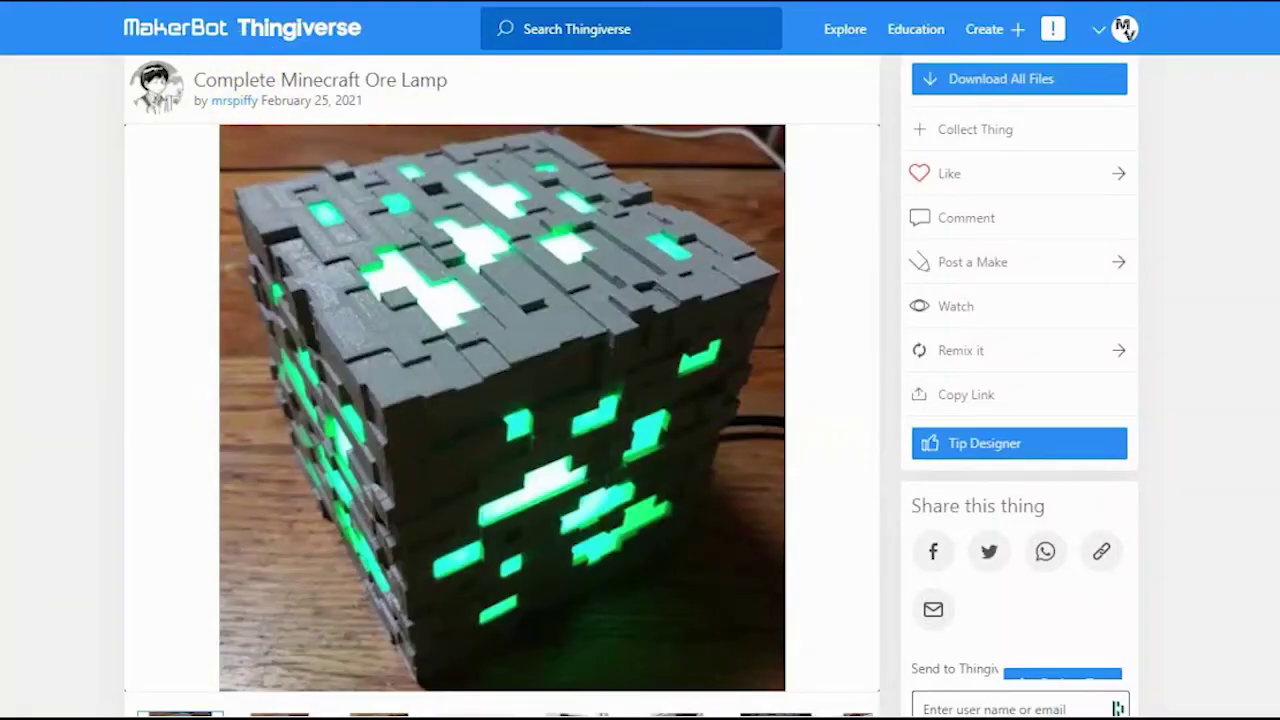
{"action": "scroll", "coordinate": [630, 385], "scroll_direction": "down", "scroll_amount": 2}
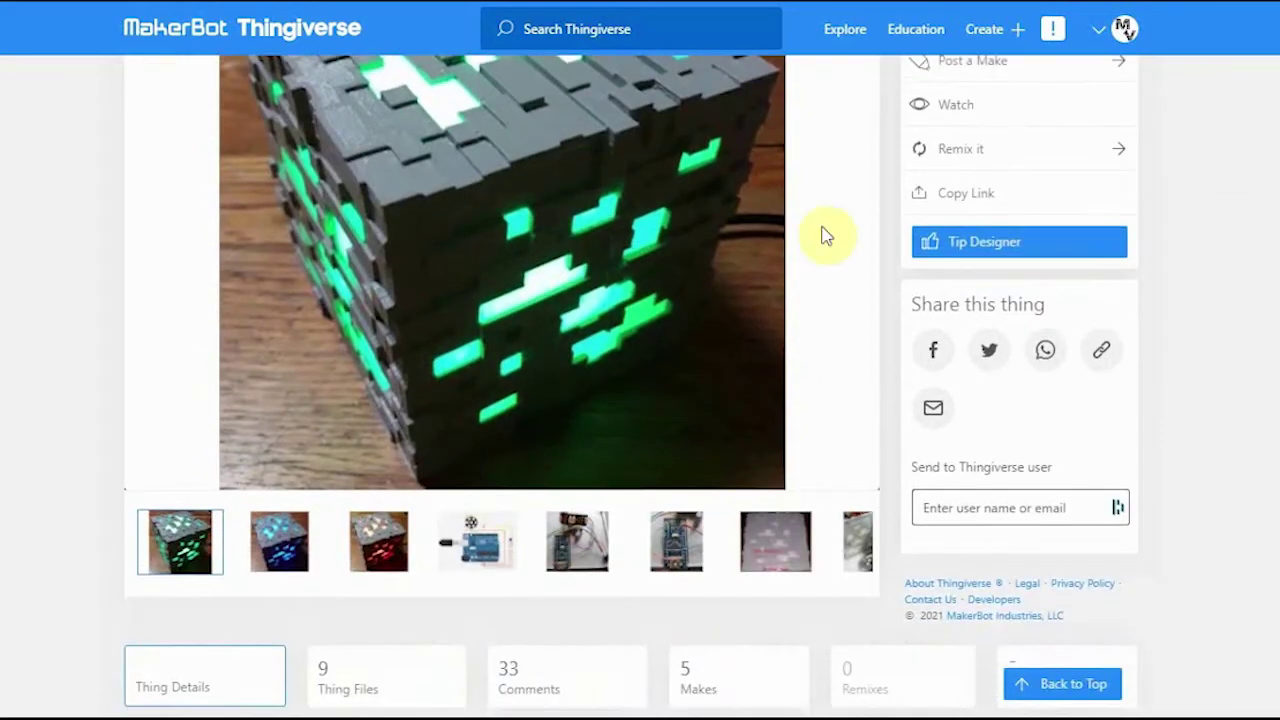
{"action": "left_click", "coordinate": [577, 541]}
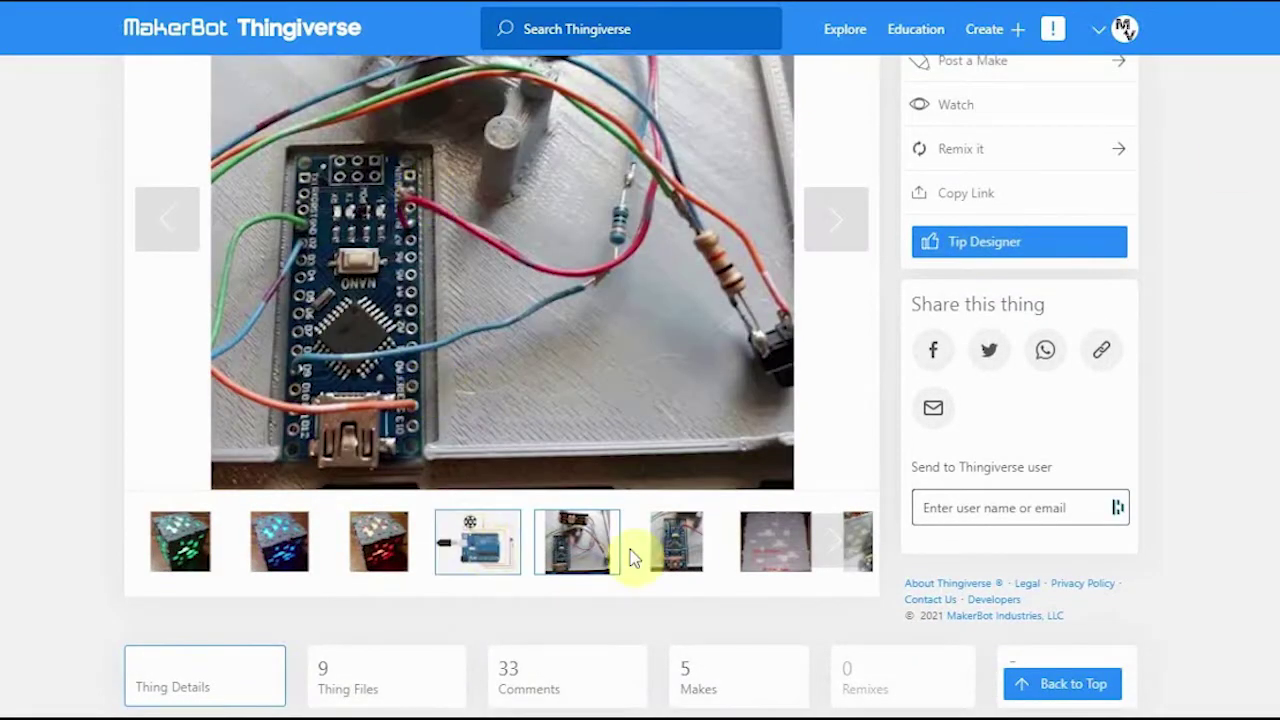
{"action": "left_click", "coordinate": [677, 568]}
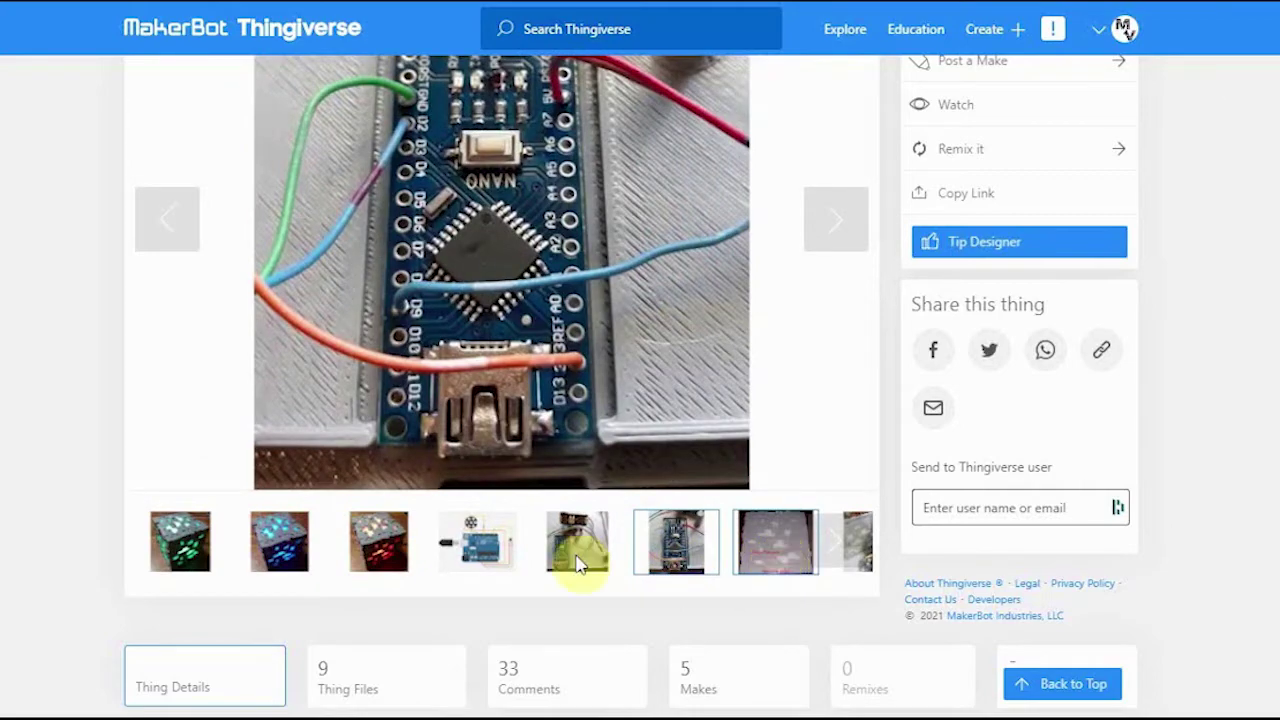
{"action": "scroll", "coordinate": [670, 480], "scroll_direction": "up", "scroll_amount": 1}
{"action": "left_click", "coordinate": [577, 649]}
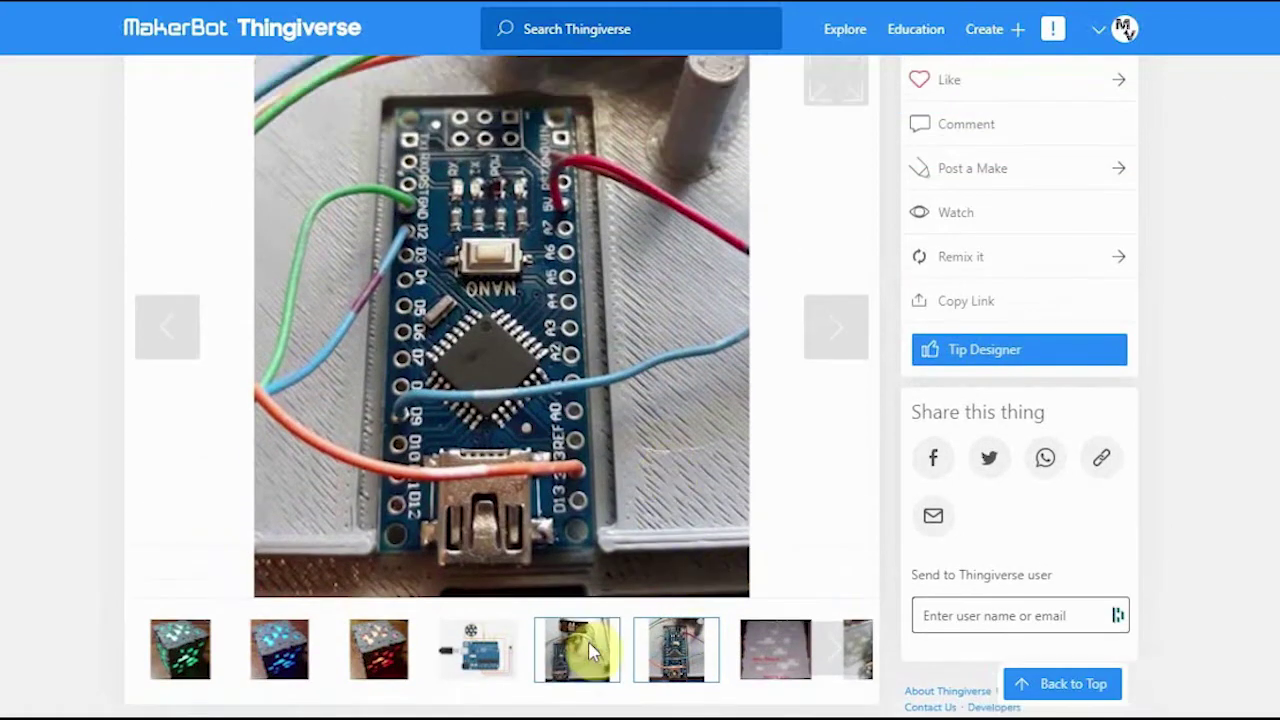
{"action": "scroll", "coordinate": [634, 375], "scroll_direction": "up", "scroll_amount": 1}
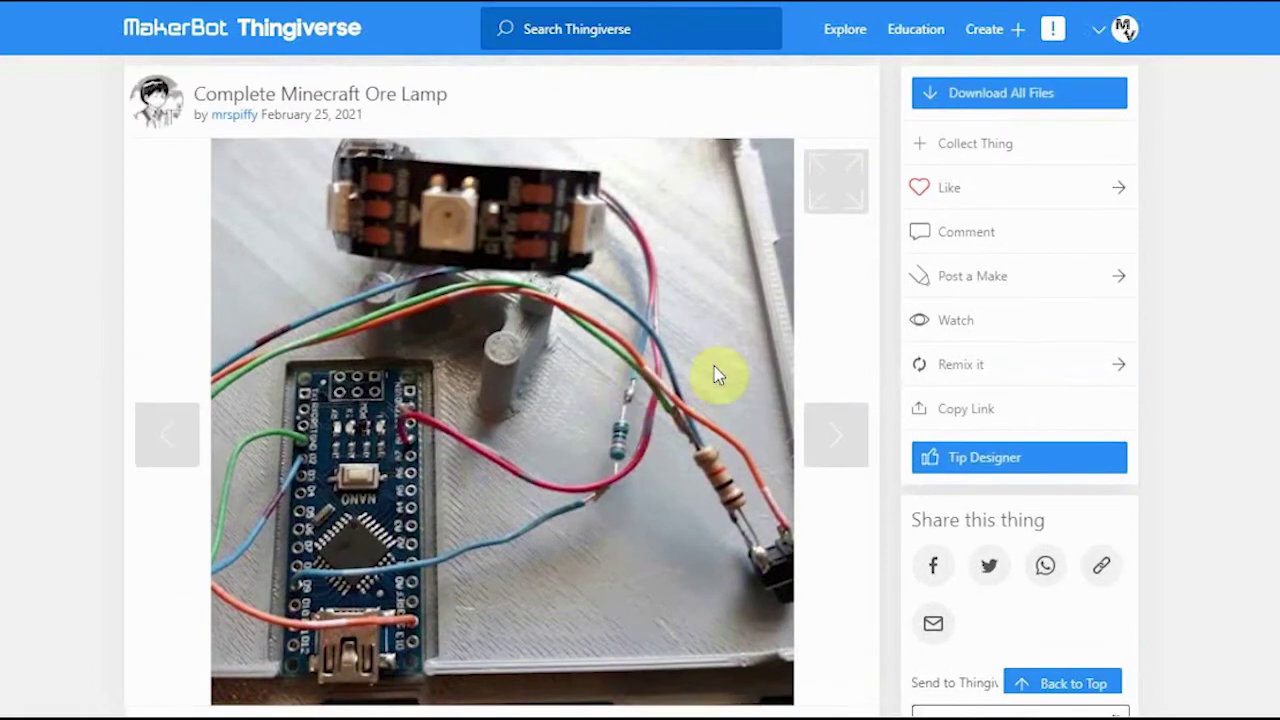
{"action": "scroll", "coordinate": [727, 347], "scroll_direction": "down", "scroll_amount": 1}
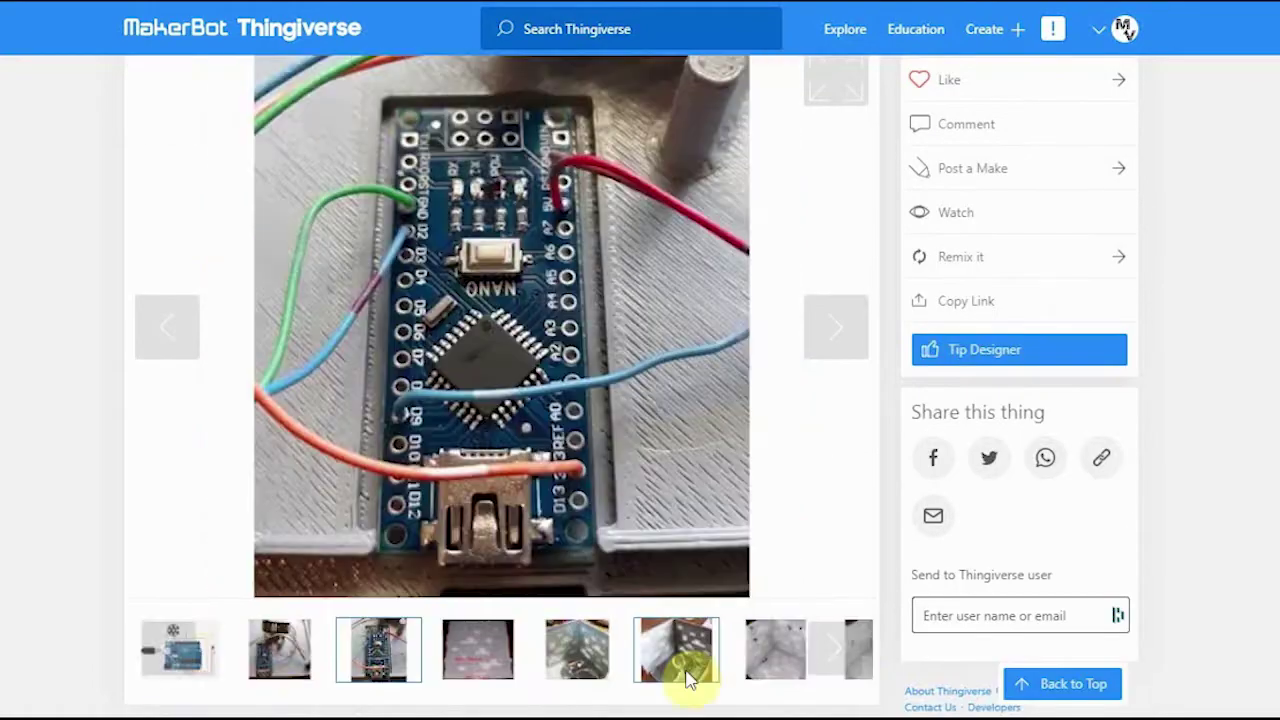
{"action": "left_click", "coordinate": [686, 672]}
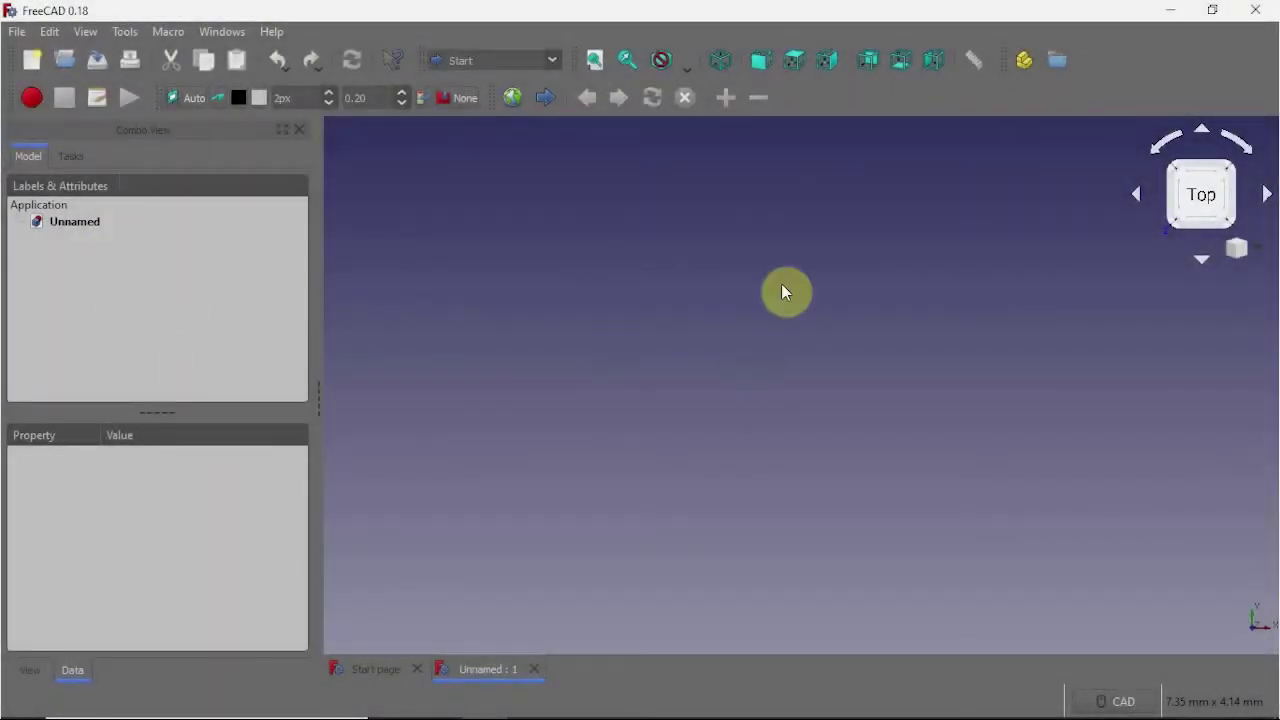
Switch to FreeCAD and import bottom.stl from the Minecraft+lamp files folder into the empty document.
{"action": "left_click", "coordinate": [15, 34]}
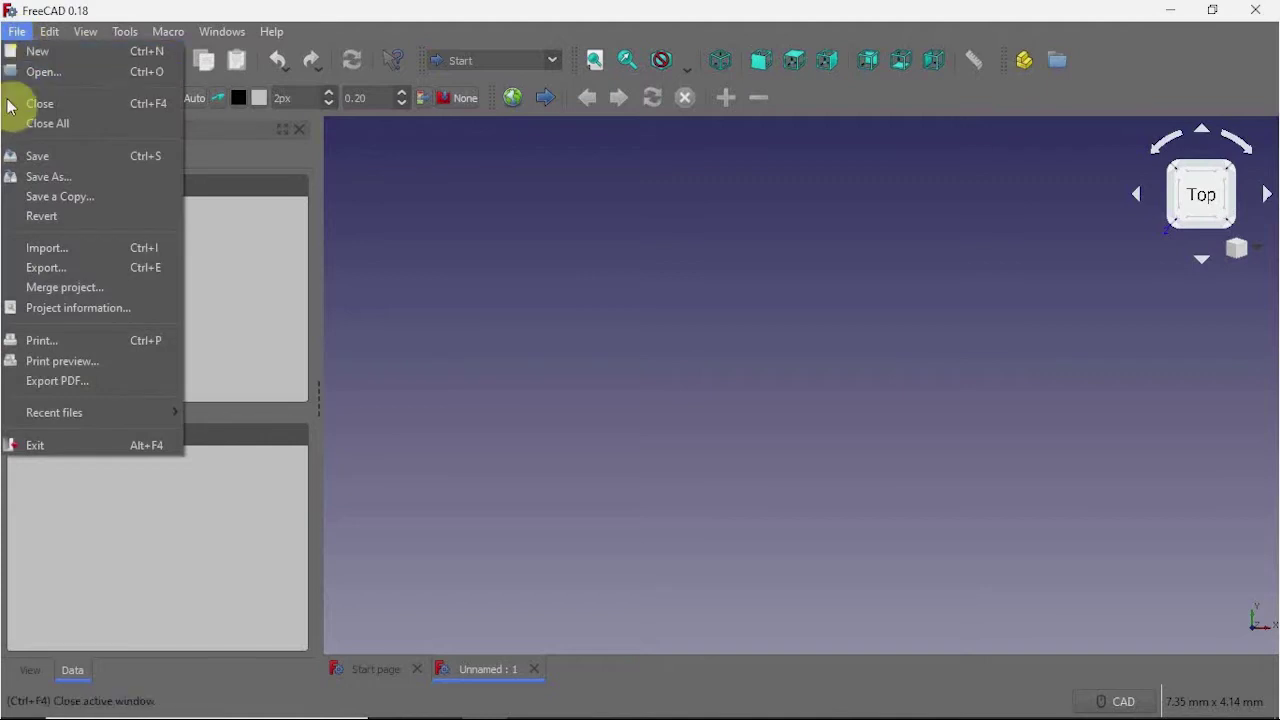
{"action": "left_click", "coordinate": [61, 248]}
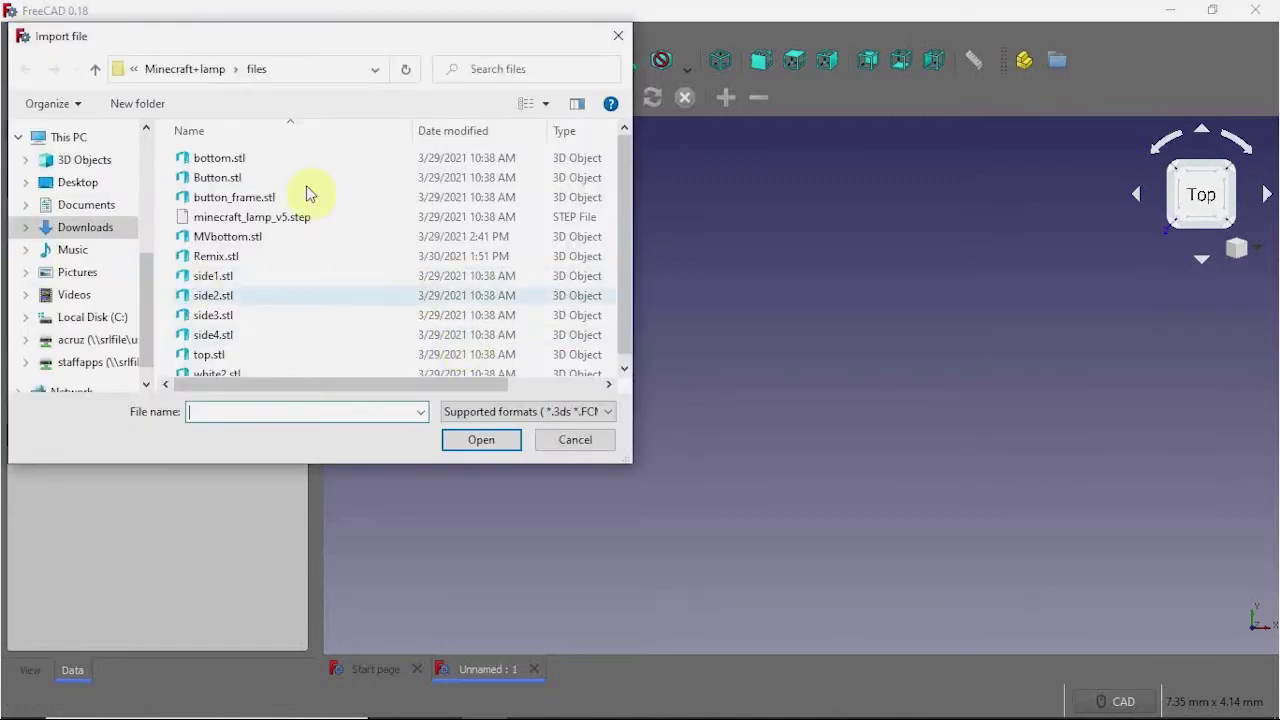
{"action": "double_click", "coordinate": [214, 162]}
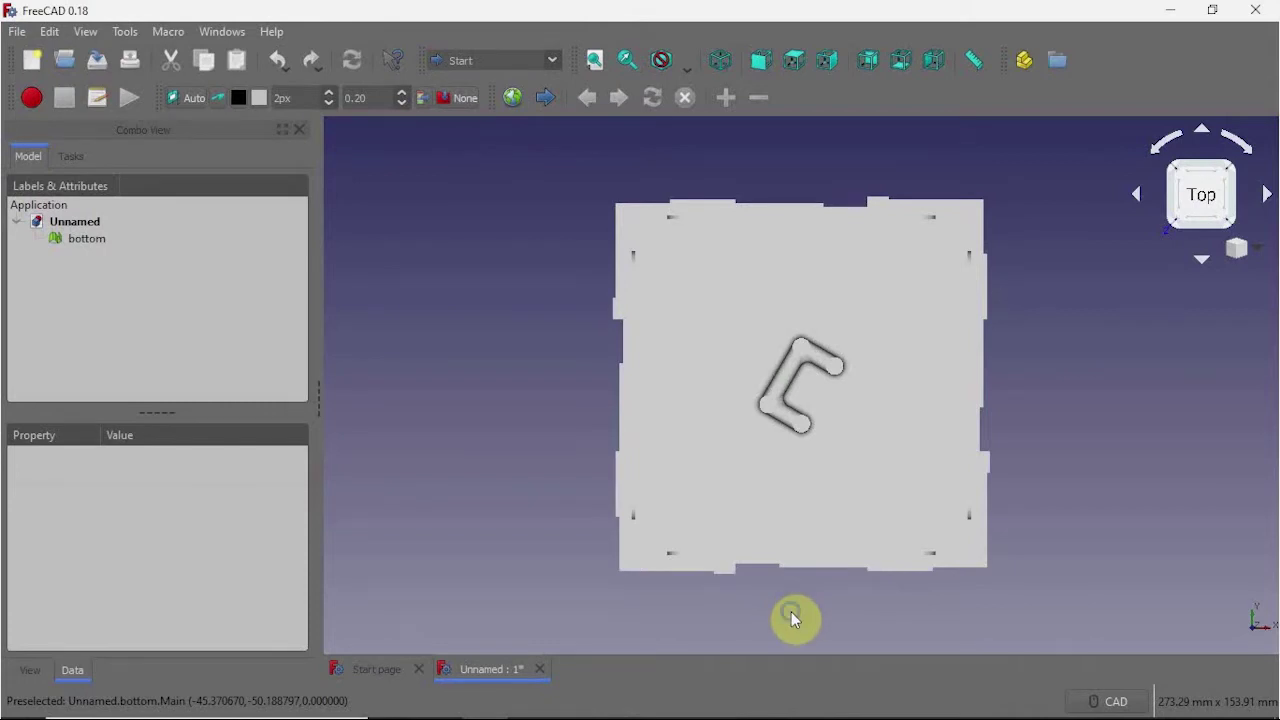
Create a shape from the bottom mesh in the Part workbench, with a sewing tolerance of 0.10.
{"action": "middle_click_drag", "start_coordinate": [791, 611], "coordinate": [637, 491]}
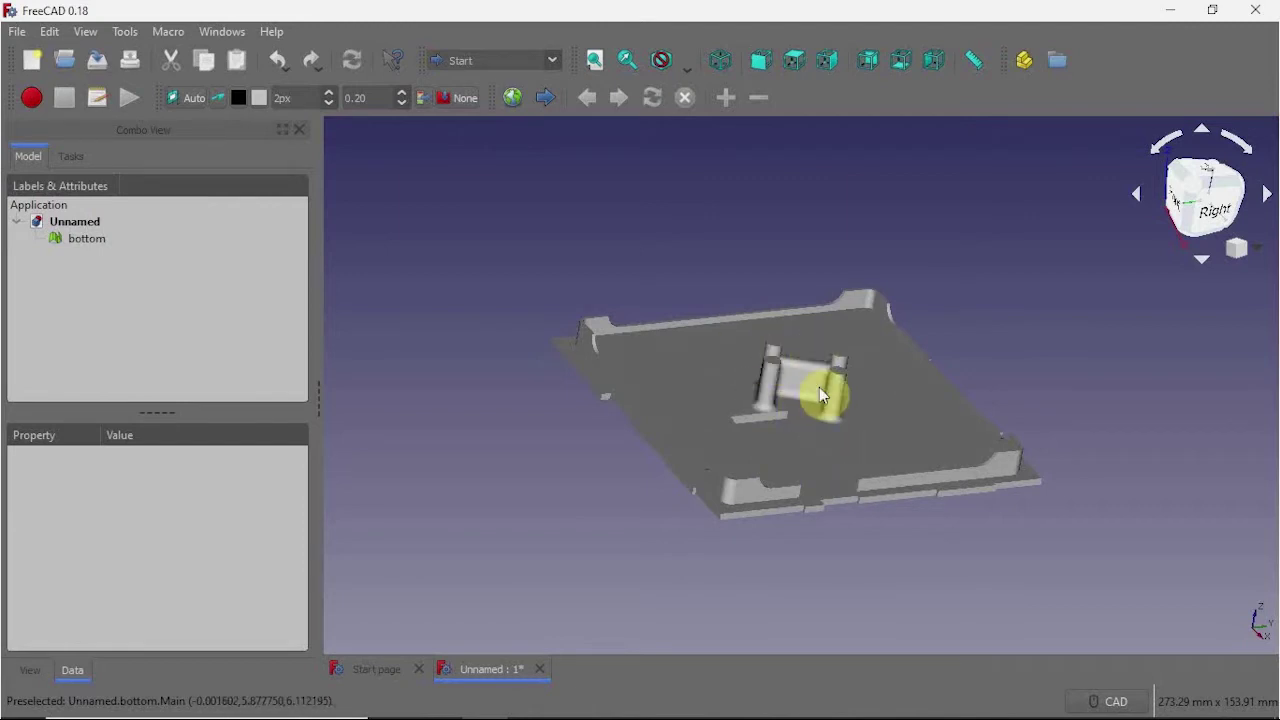
{"action": "left_click", "coordinate": [679, 402]}
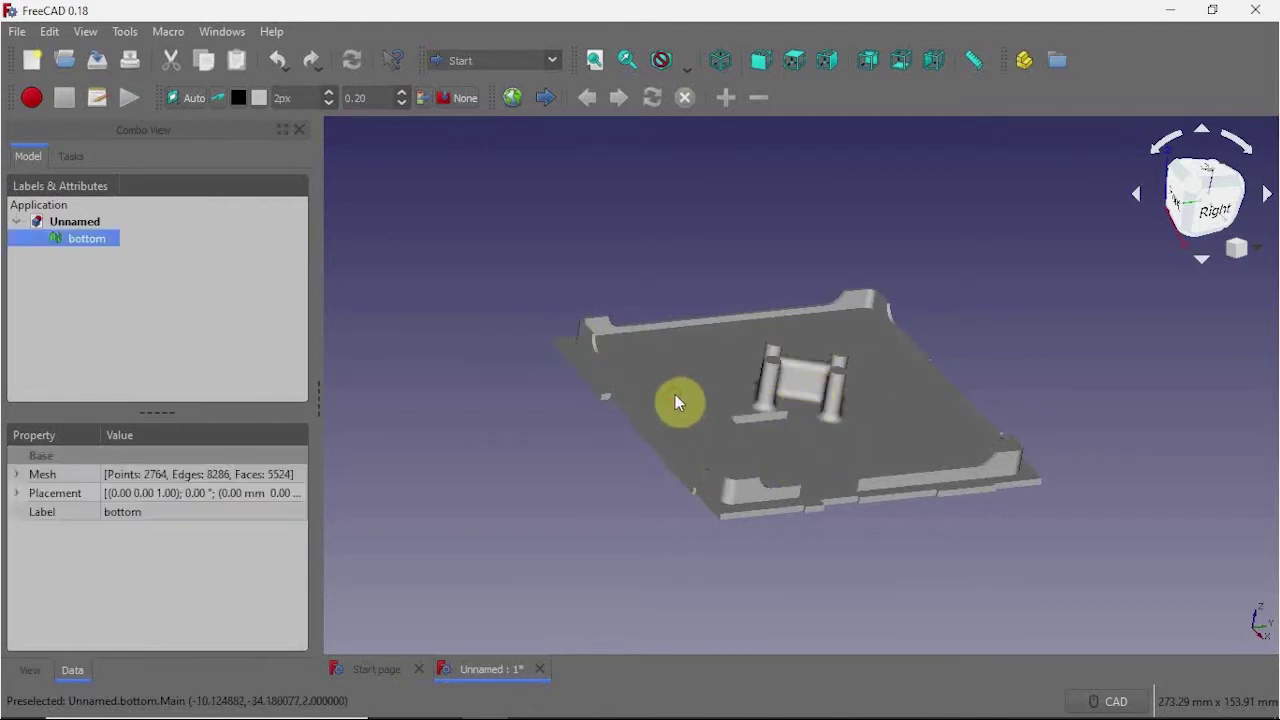
{"action": "left_click", "coordinate": [489, 57]}
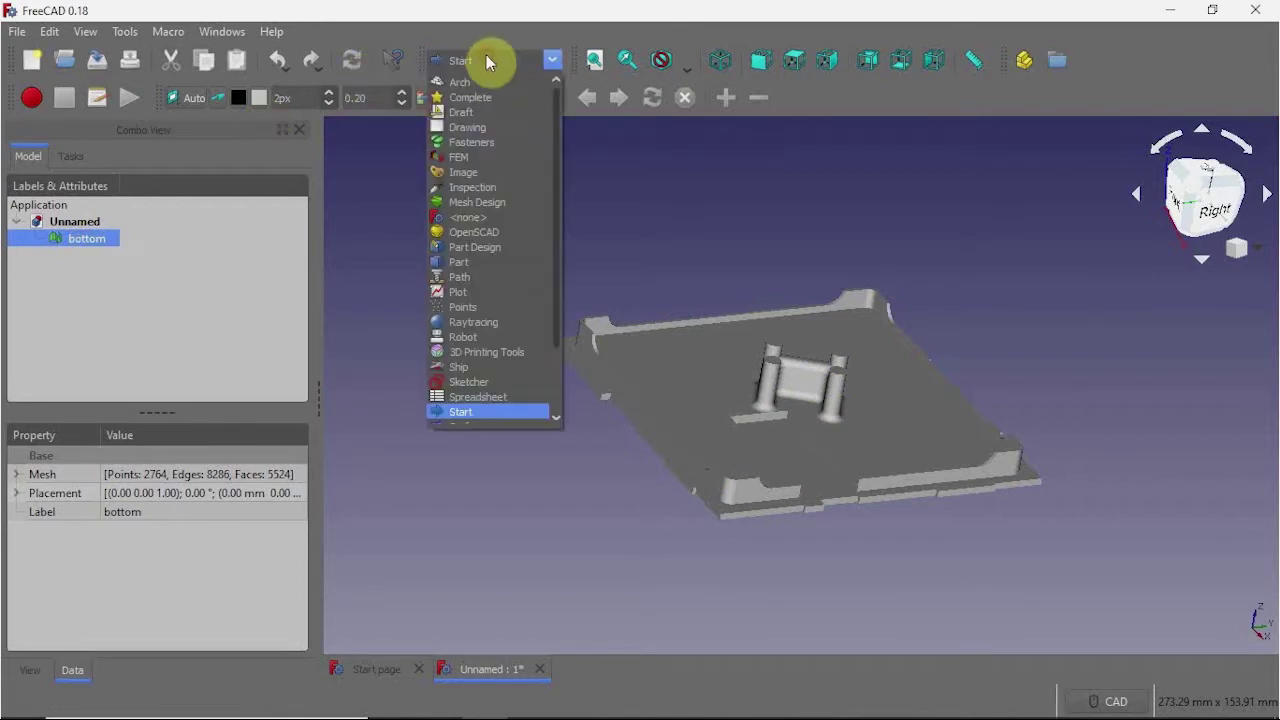
{"action": "left_click", "coordinate": [479, 261]}
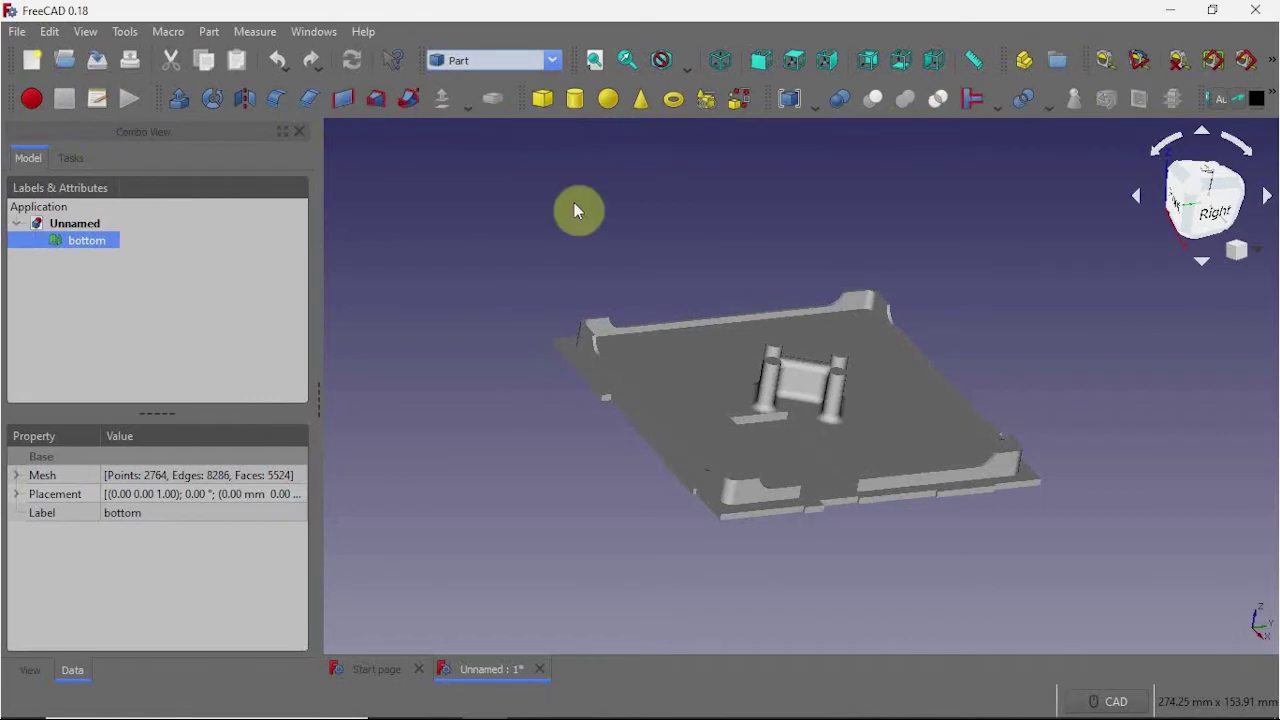
{"action": "left_click", "coordinate": [218, 35]}
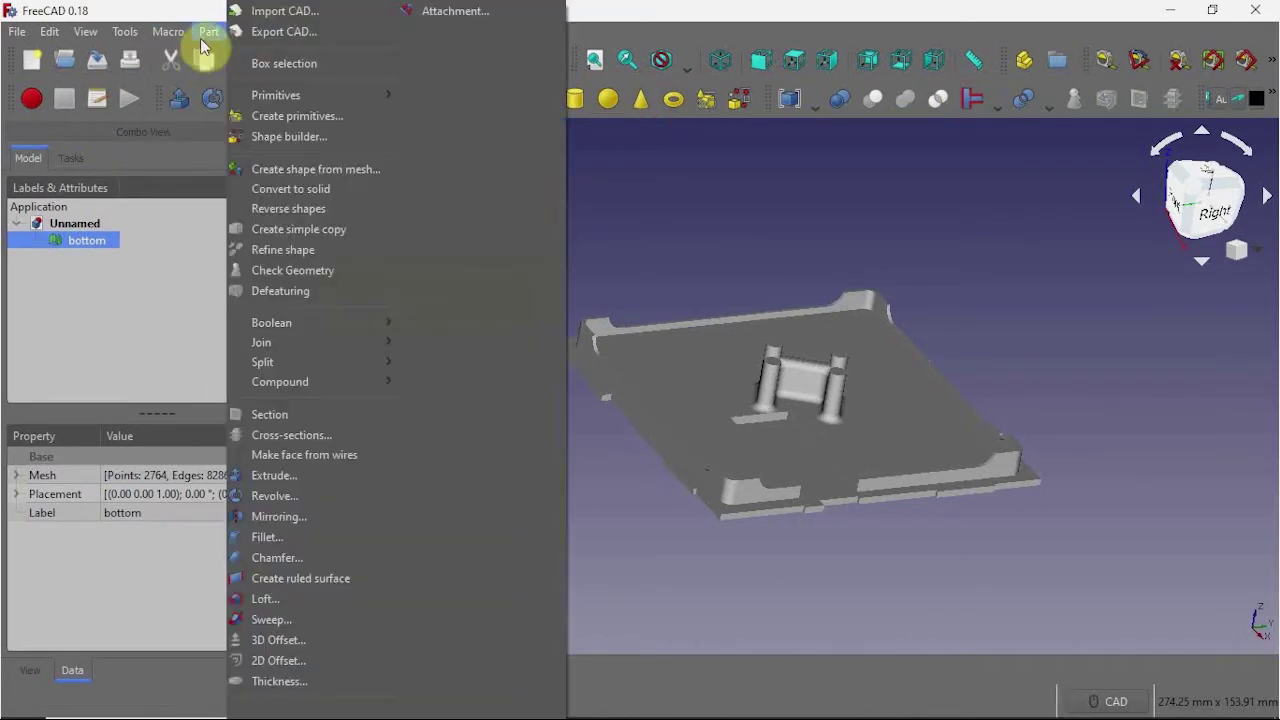
{"action": "left_click", "coordinate": [296, 170]}
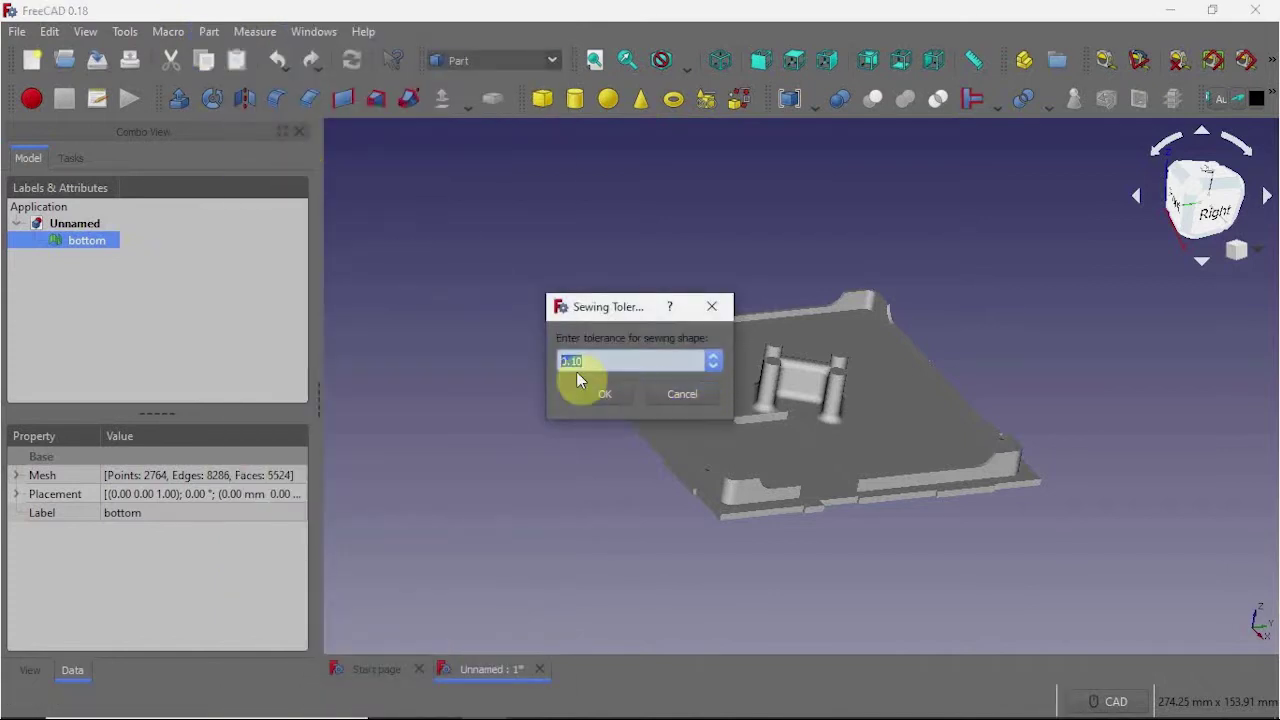
{"action": "left_click", "coordinate": [608, 395]}
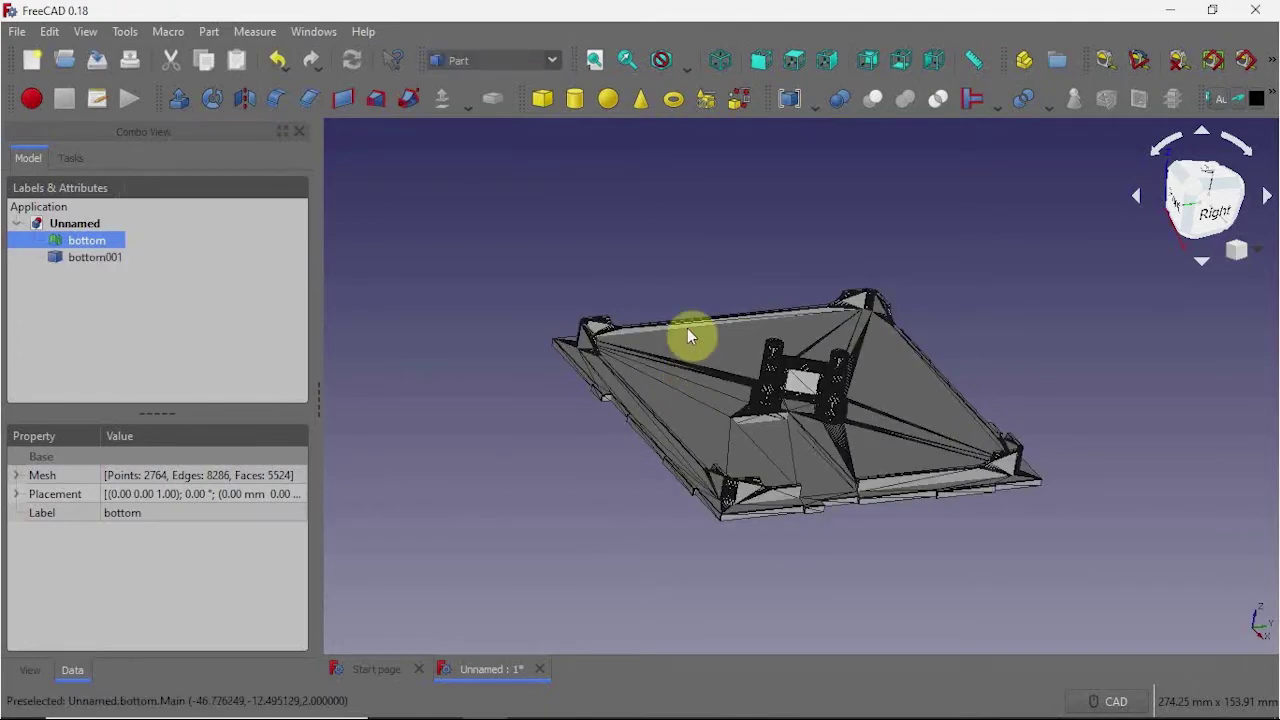
Hide the original bottom mesh and create a refined copy of the shape converted from it.
{"action": "middle_click_drag", "start_coordinate": [694, 408], "coordinate": [620, 449]}
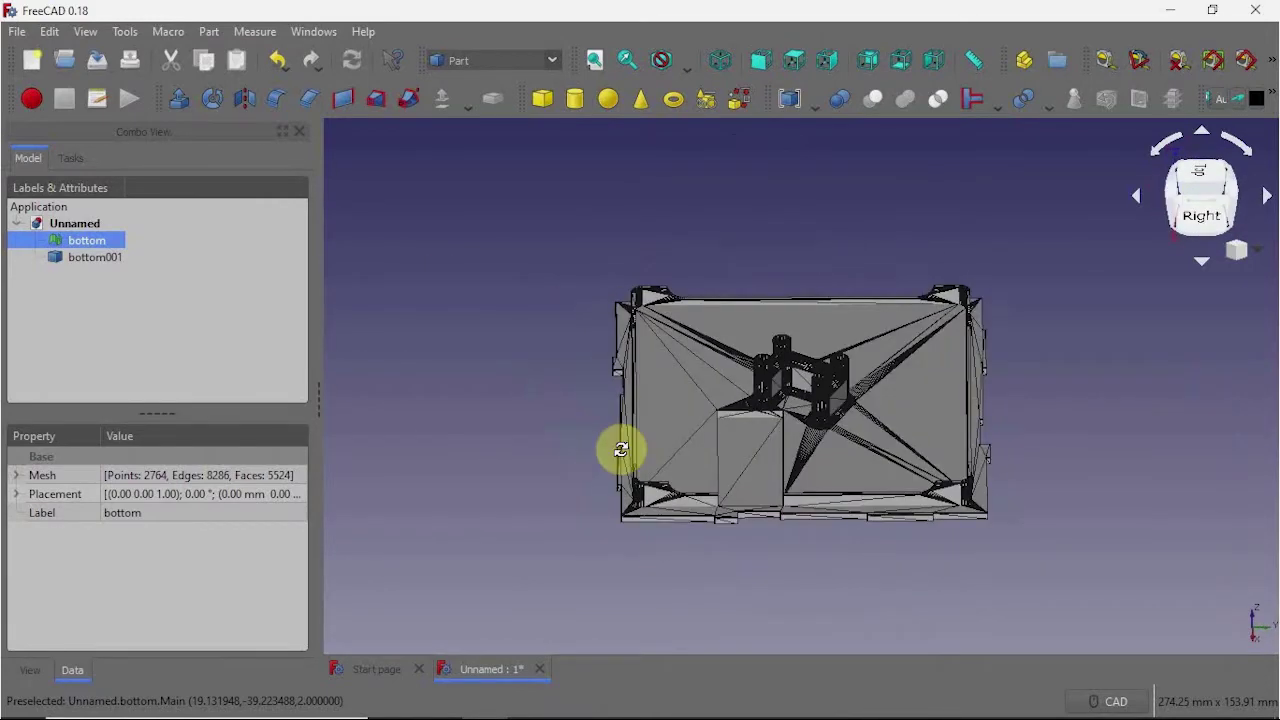
{"action": "right_click", "coordinate": [96, 248]}
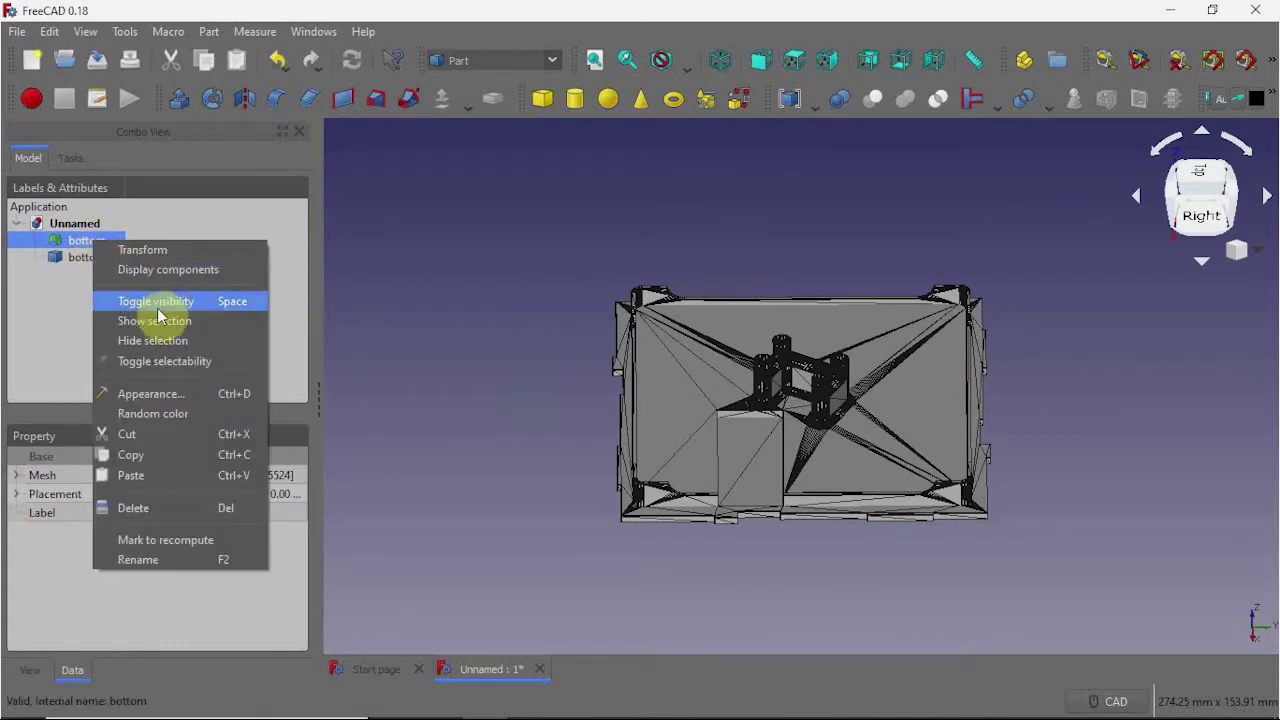
{"action": "left_click", "coordinate": [156, 308]}
{"action": "left_click", "coordinate": [104, 259]}
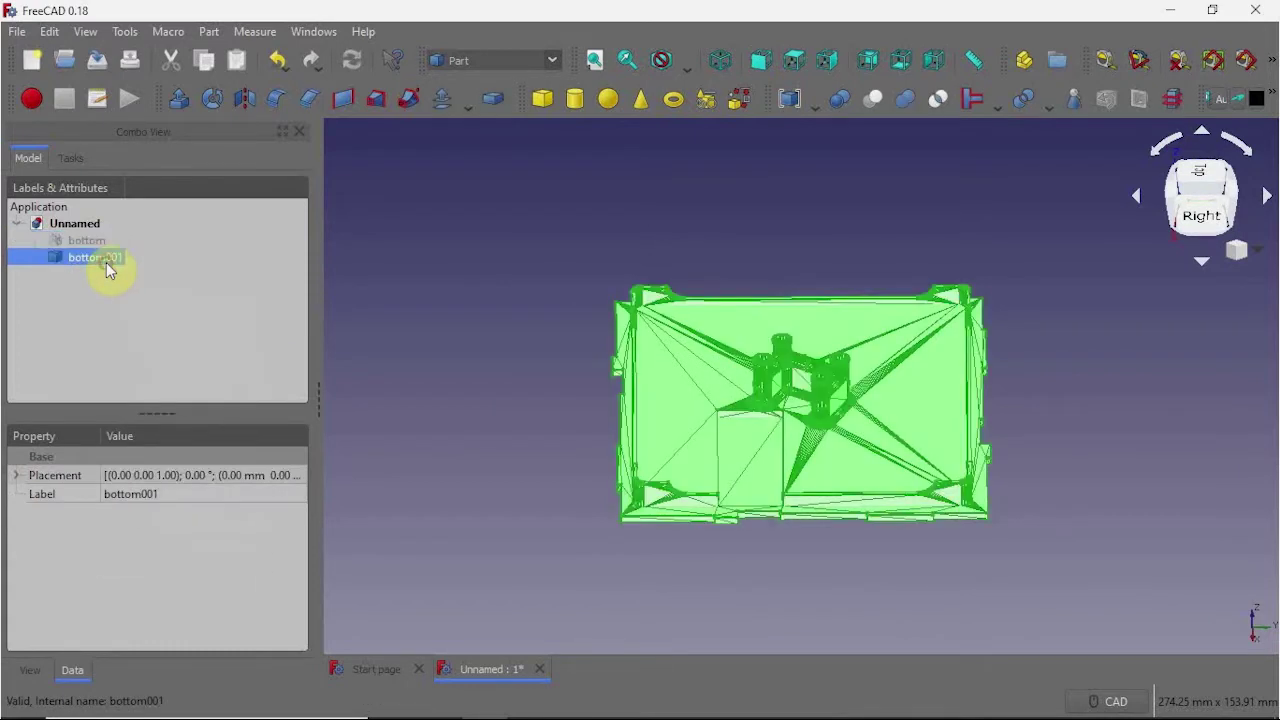
{"action": "left_click", "coordinate": [208, 31]}
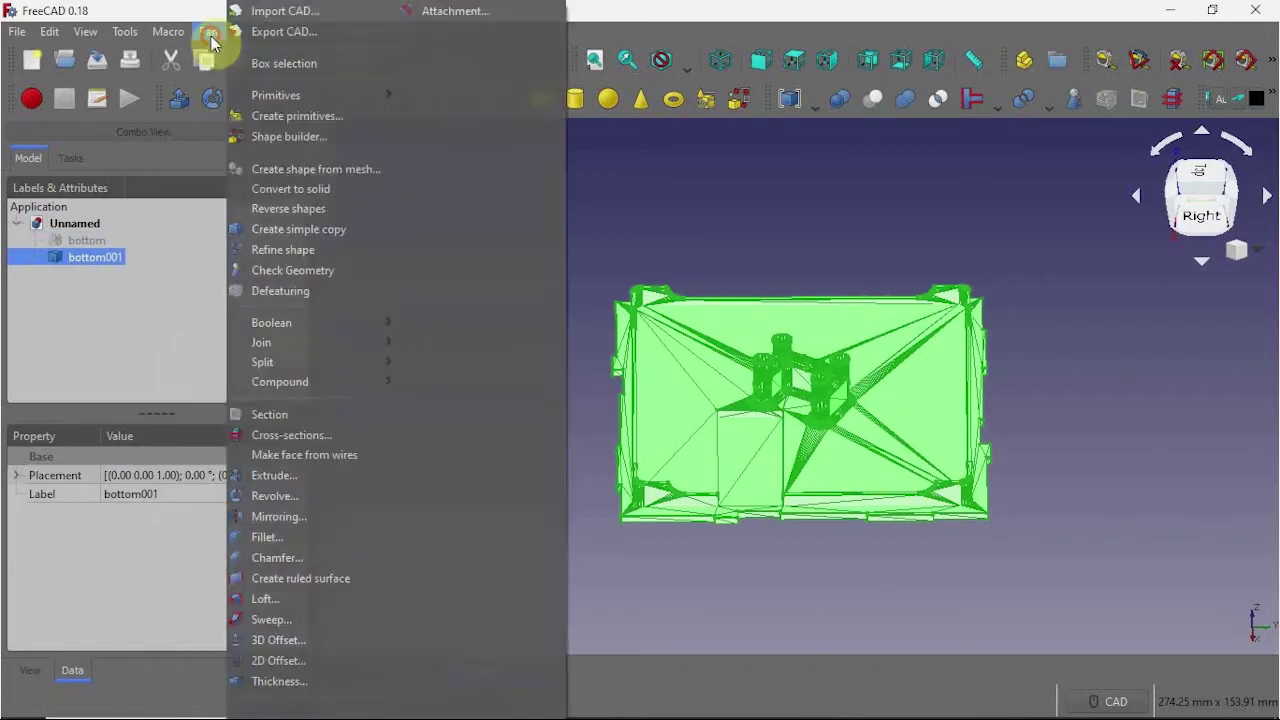
{"action": "left_click", "coordinate": [290, 252]}
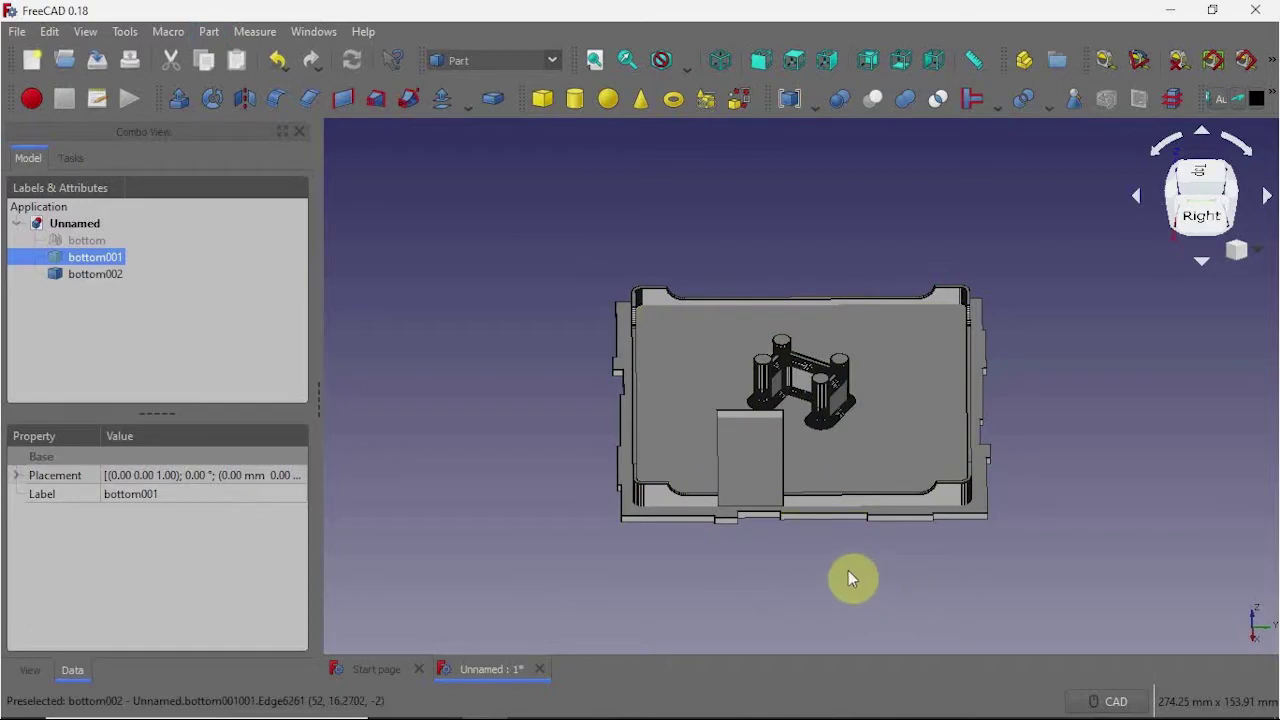
Add a cube beside the refined bottom plate shape and set the cube's length to 35 mm.
{"action": "mouse_move", "coordinate": [828, 560]}
{"action": "middle_mouse_down"}
{"action": "mouse_move", "coordinate": [824, 434]}
{"action": "mouse_move", "coordinate": [837, 406]}
{"action": "mouse_move", "coordinate": [846, 534]}
{"action": "mouse_move", "coordinate": [829, 574]}
{"action": "mouse_move", "coordinate": [826, 554]}
{"action": "middle_mouse_up"}
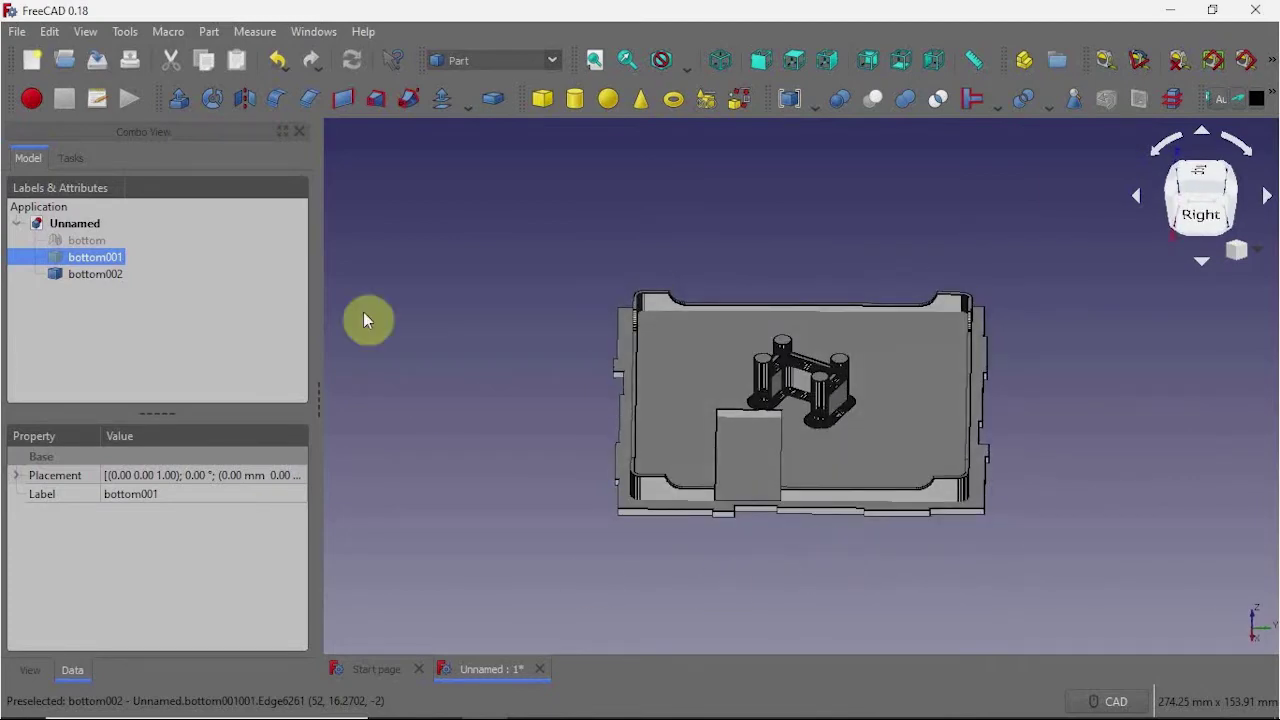
{"action": "left_click", "coordinate": [84, 276]}
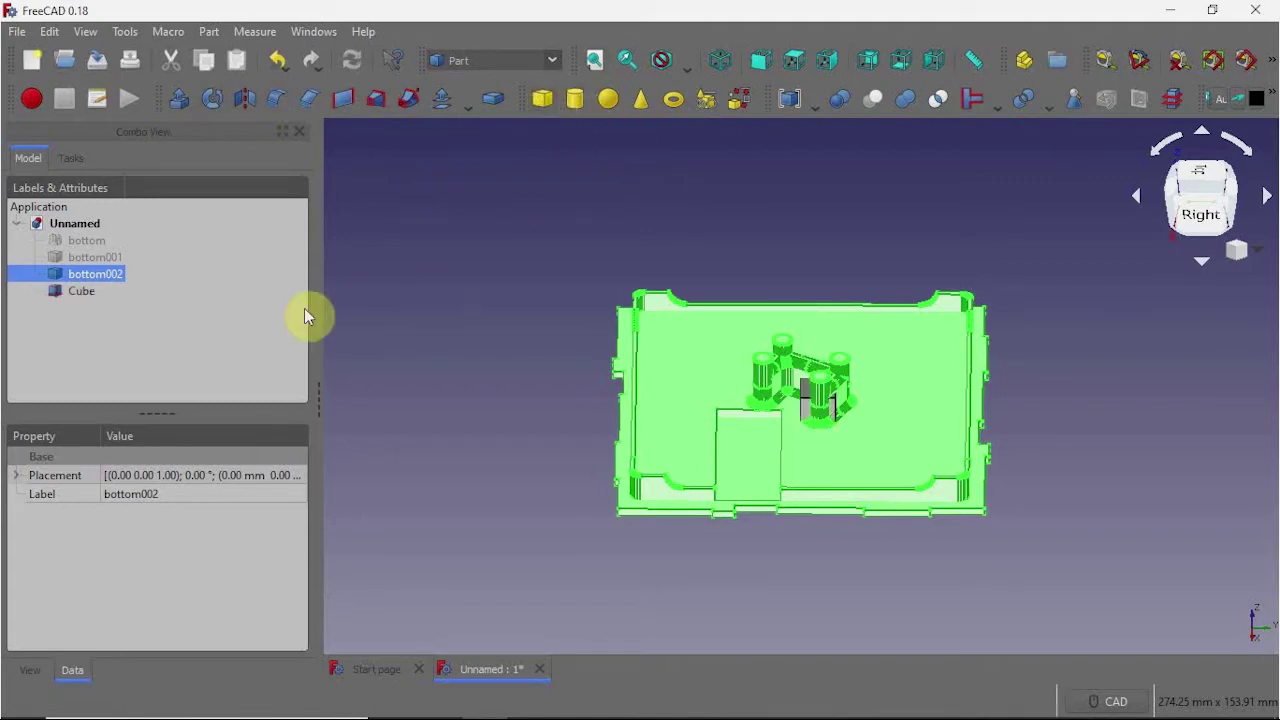
{"action": "left_click", "coordinate": [86, 292]}
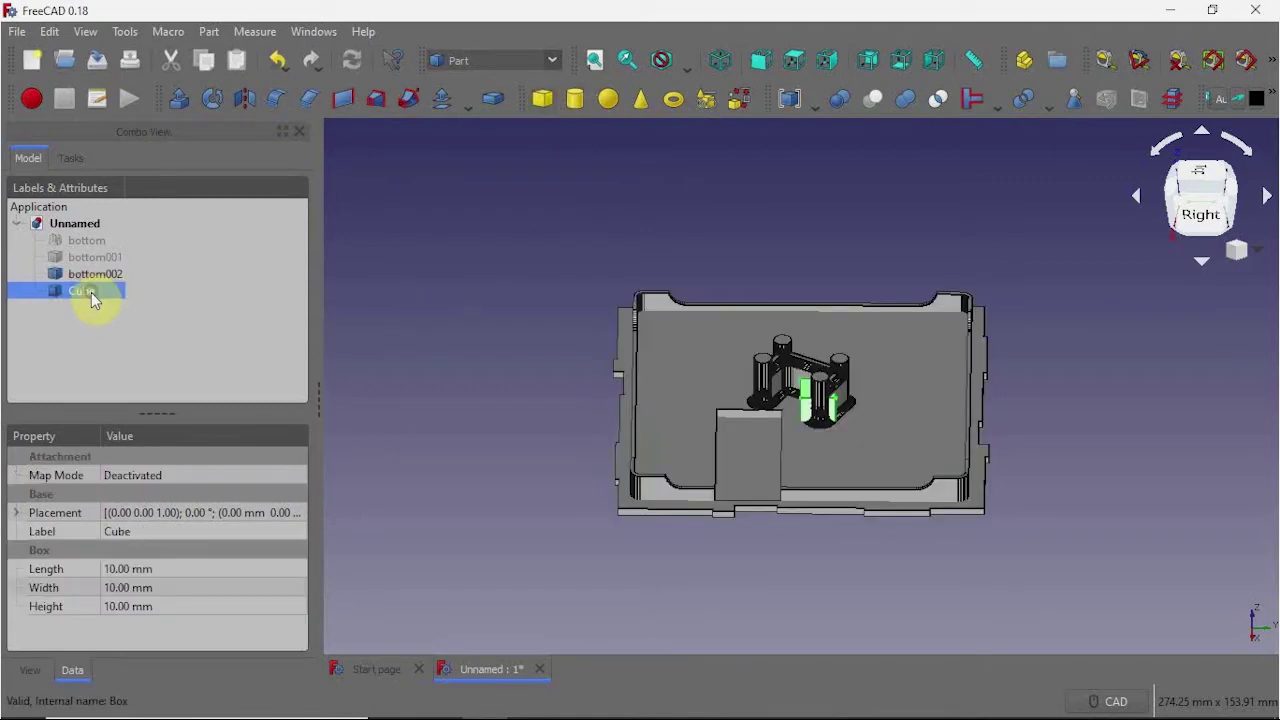
{"action": "double_click", "coordinate": [120, 569]}
{"action": "left_click", "coordinate": [110, 569]}
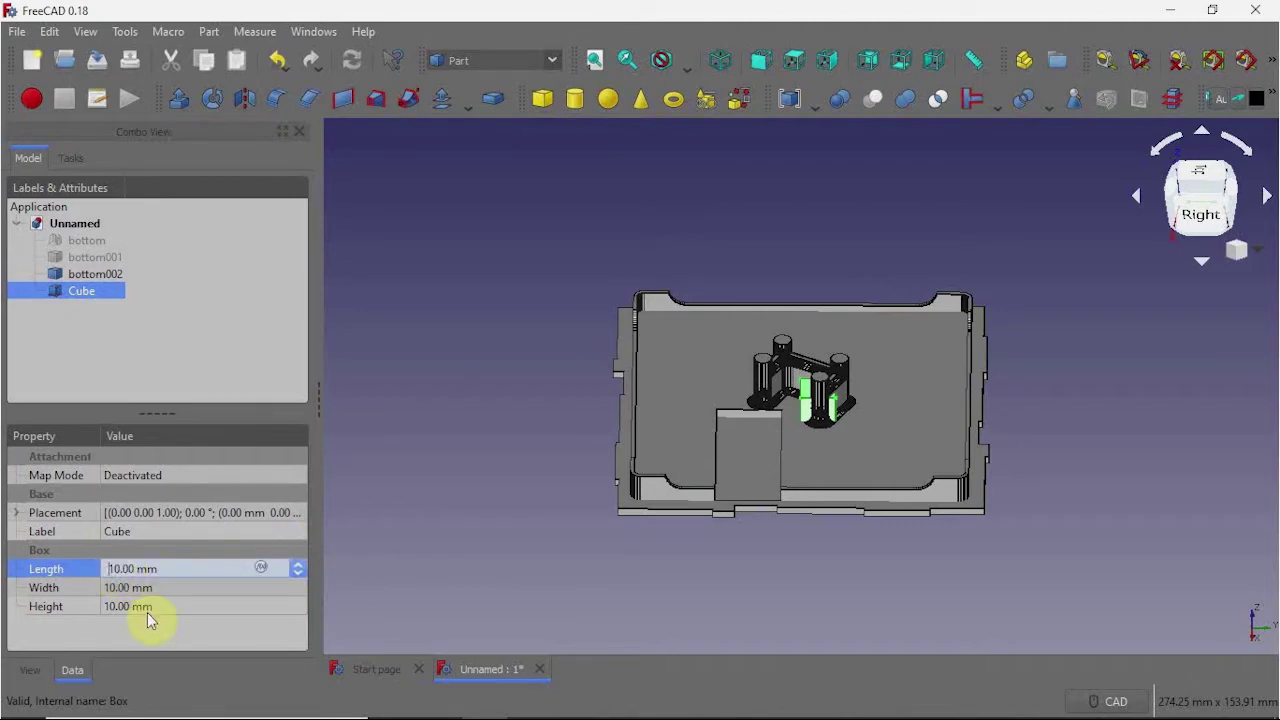
{"action": "key", "text": "Delete"}
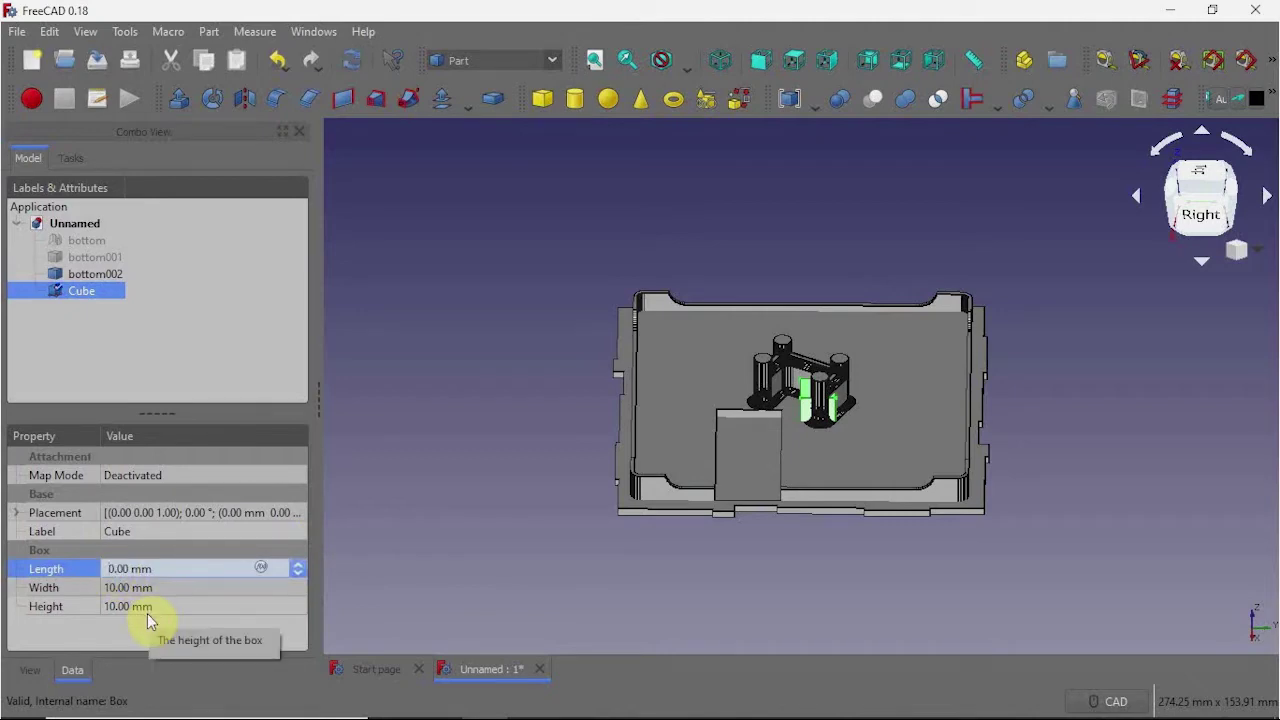
{"action": "type", "text": "3"}
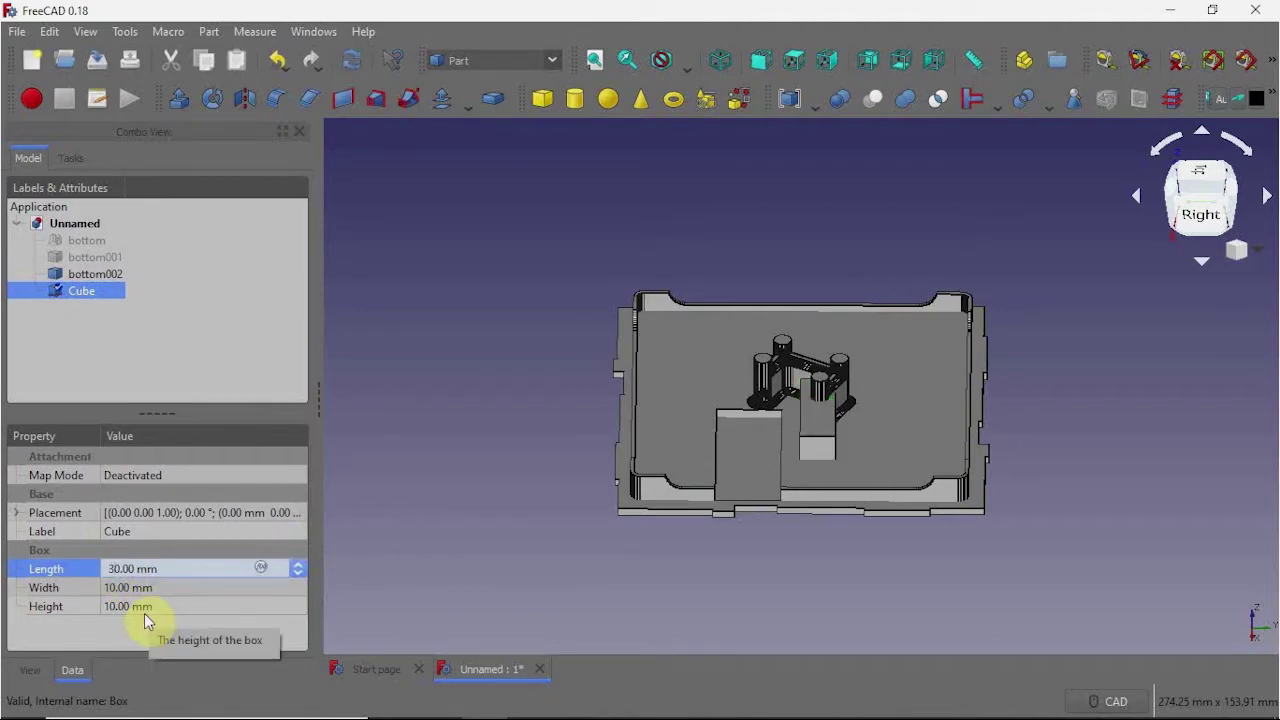
{"action": "key", "text": "Delete"}
{"action": "type", "text": "5"}
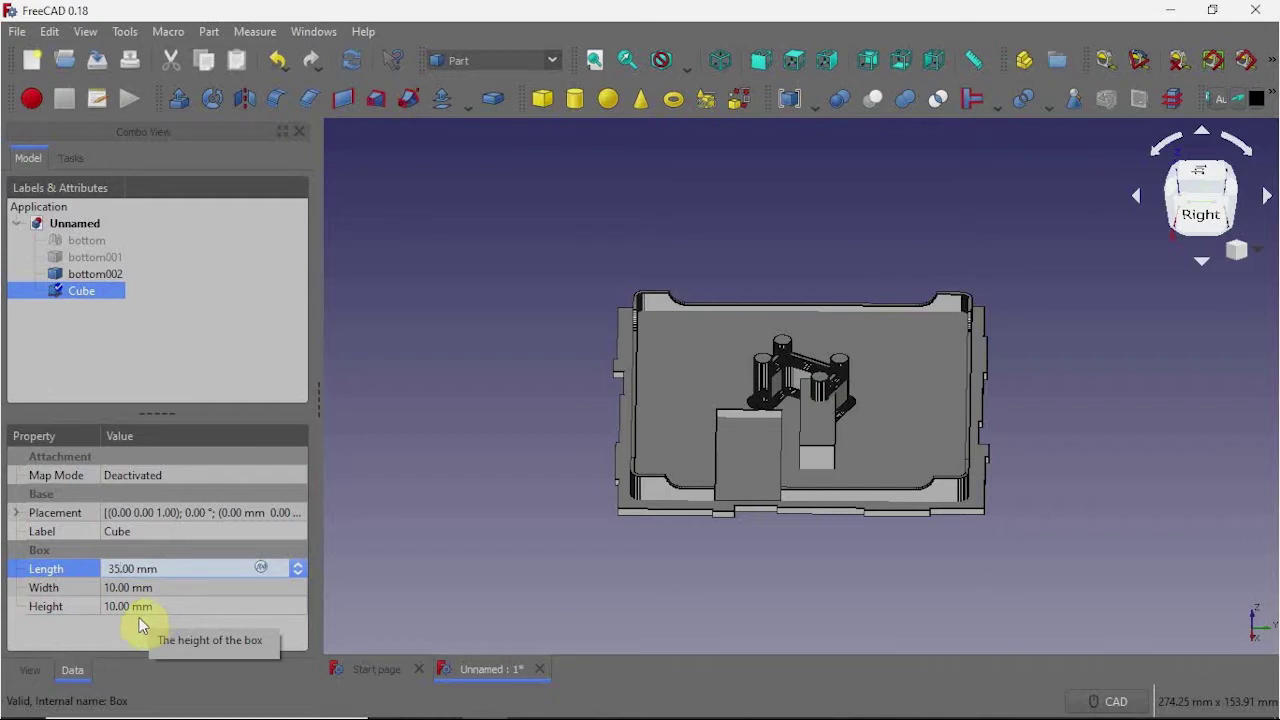
Set the cube's width to 35 mm and its height to 20 mm.
{"action": "left_click", "coordinate": [110, 587]}
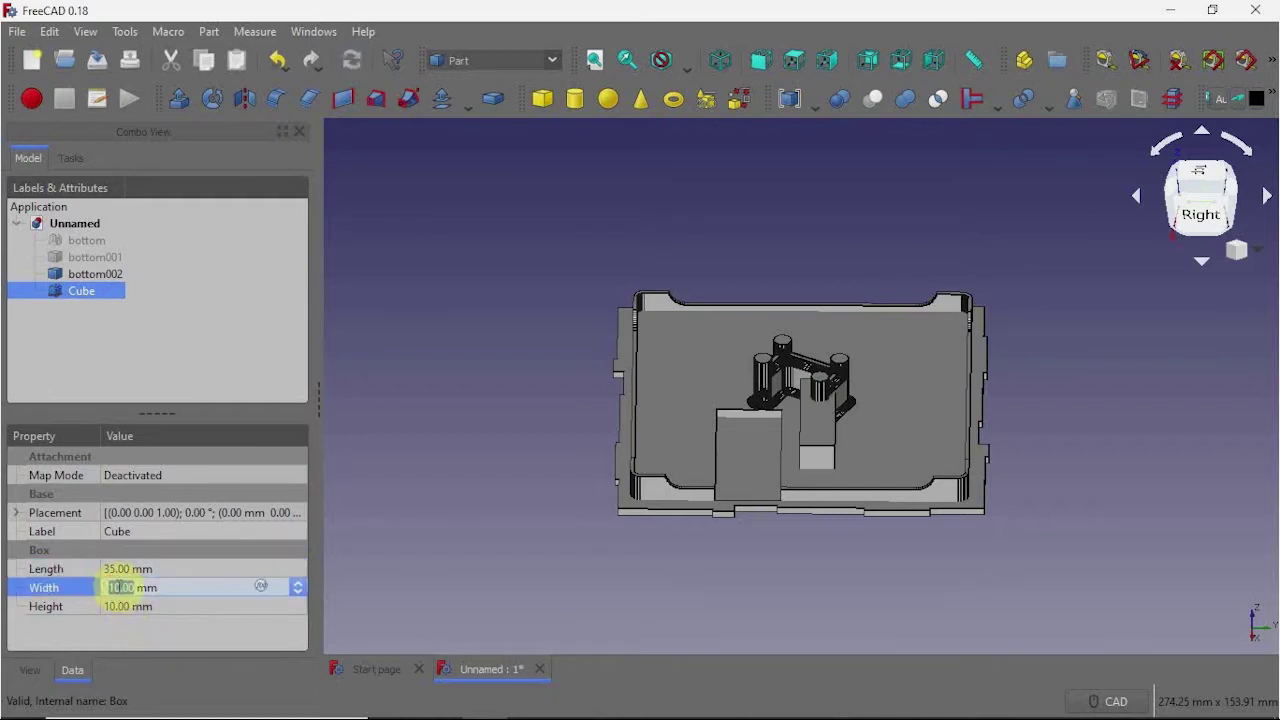
{"action": "type", "text": "35"}
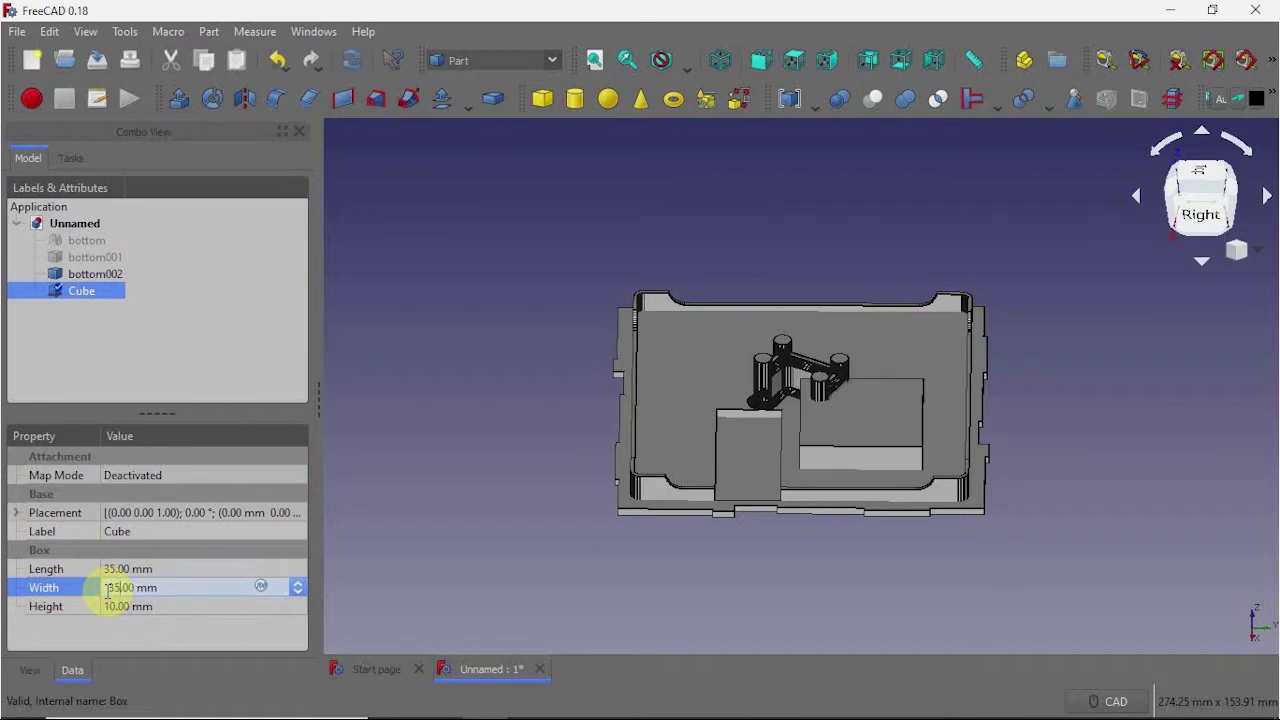
{"action": "left_click", "coordinate": [112, 606]}
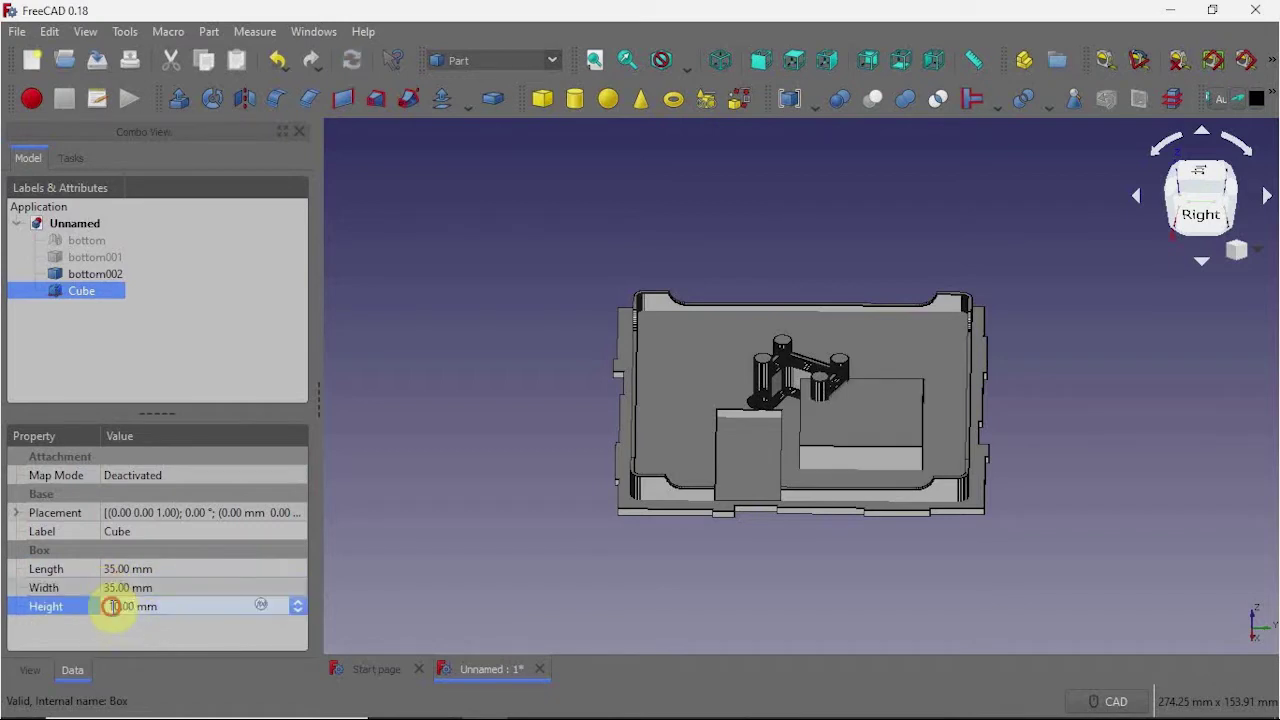
{"action": "type", "text": "20"}
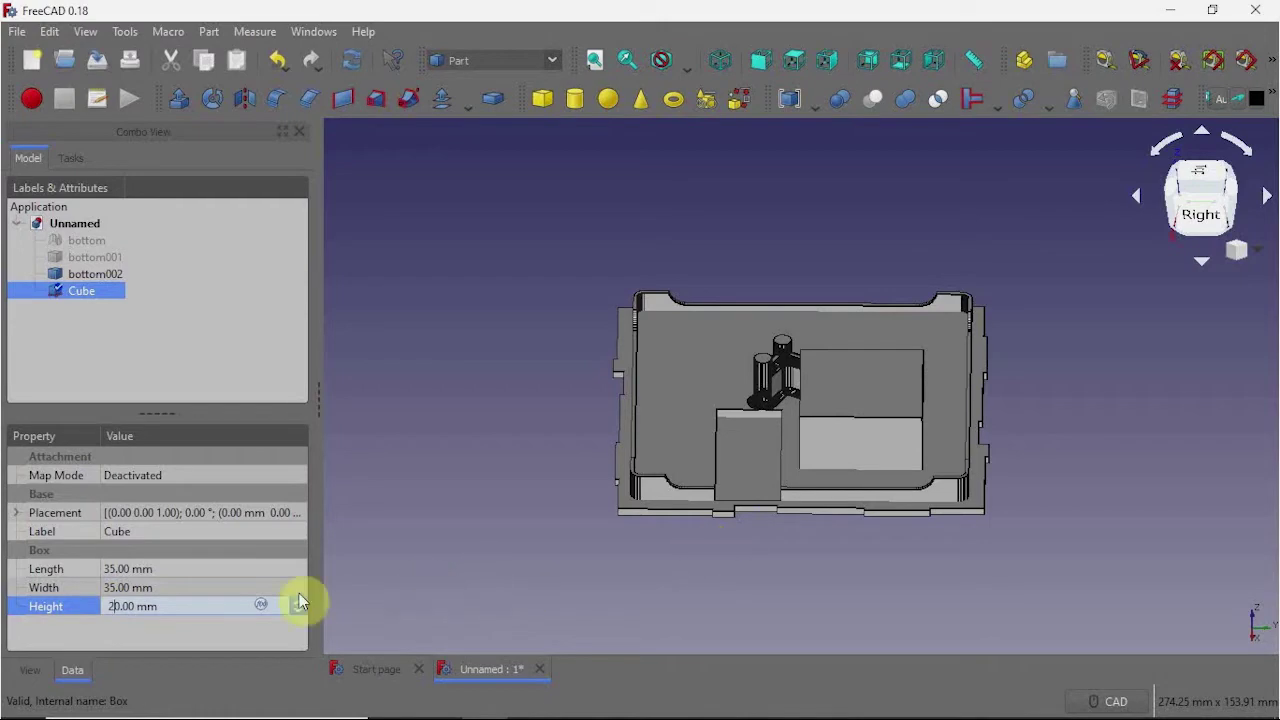
Open the cube's placement settings and set its X translation to -20 mm.
{"action": "left_click", "coordinate": [296, 516]}
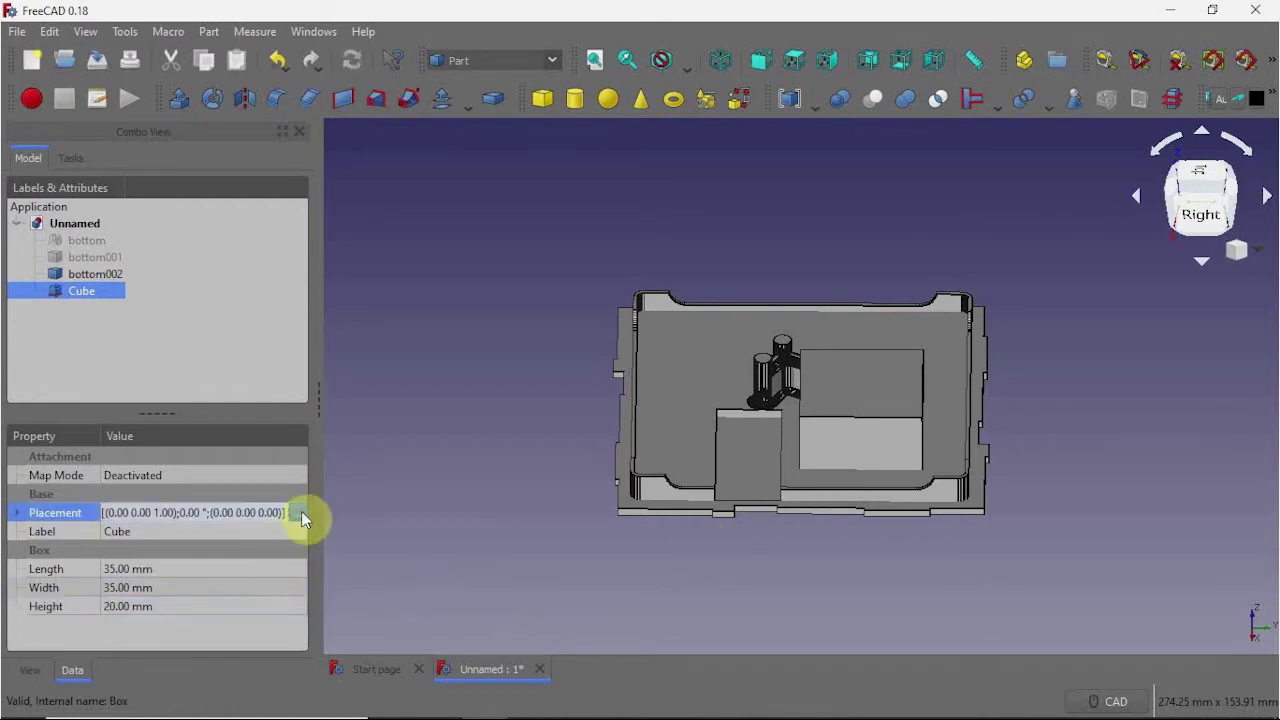
{"action": "middle_click_drag", "start_coordinate": [523, 471], "coordinate": [580, 477]}
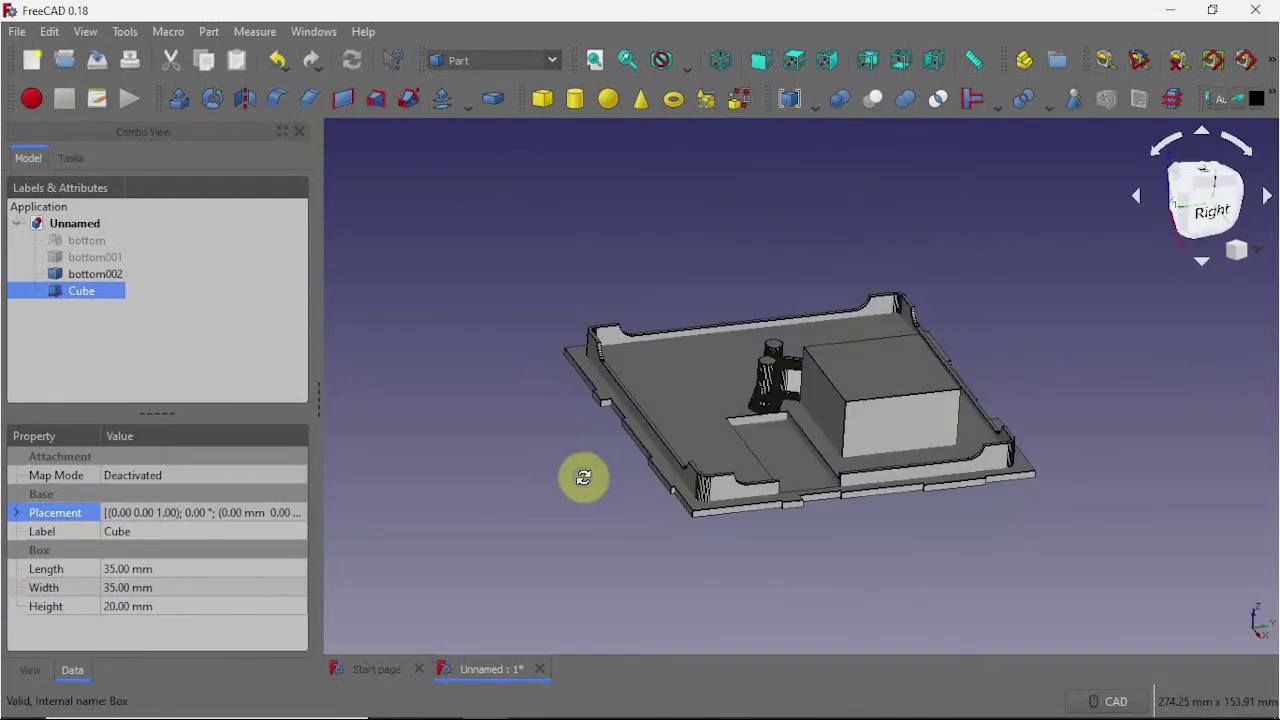
{"action": "middle_click_drag", "start_coordinate": [1035, 507], "coordinate": [1000, 577]}
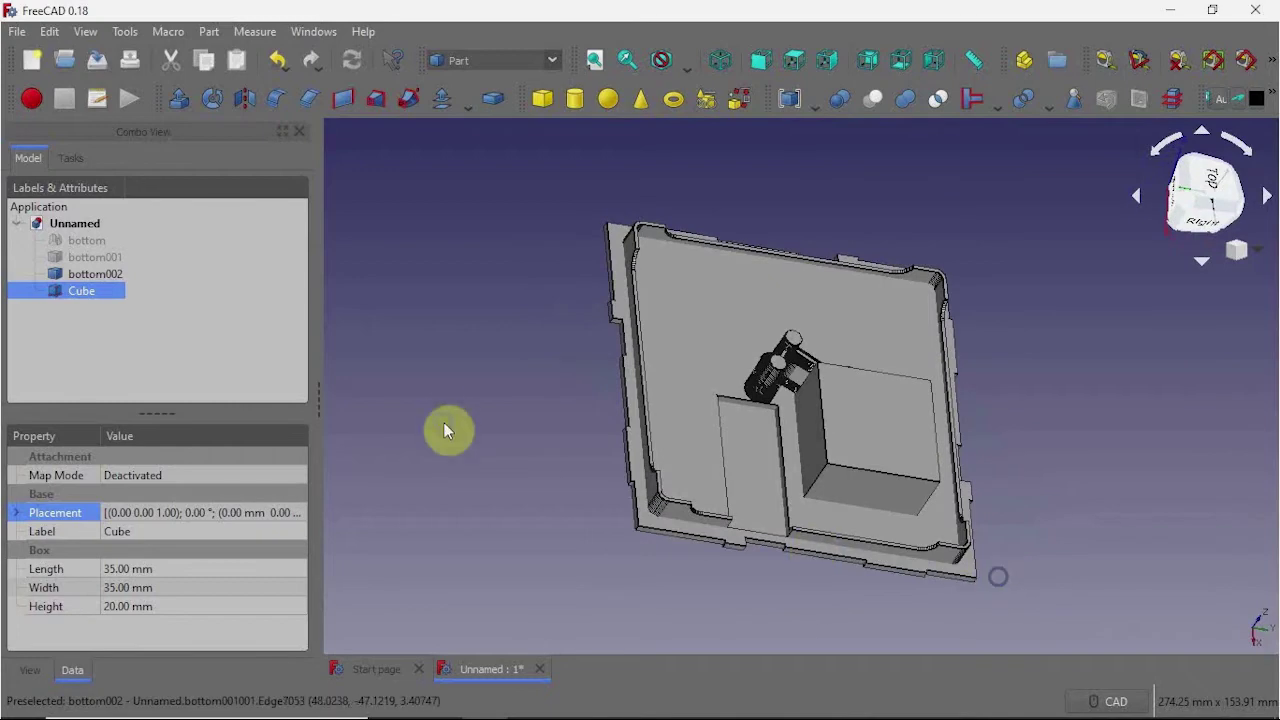
{"action": "middle_click_drag", "start_coordinate": [446, 429], "coordinate": [399, 450]}
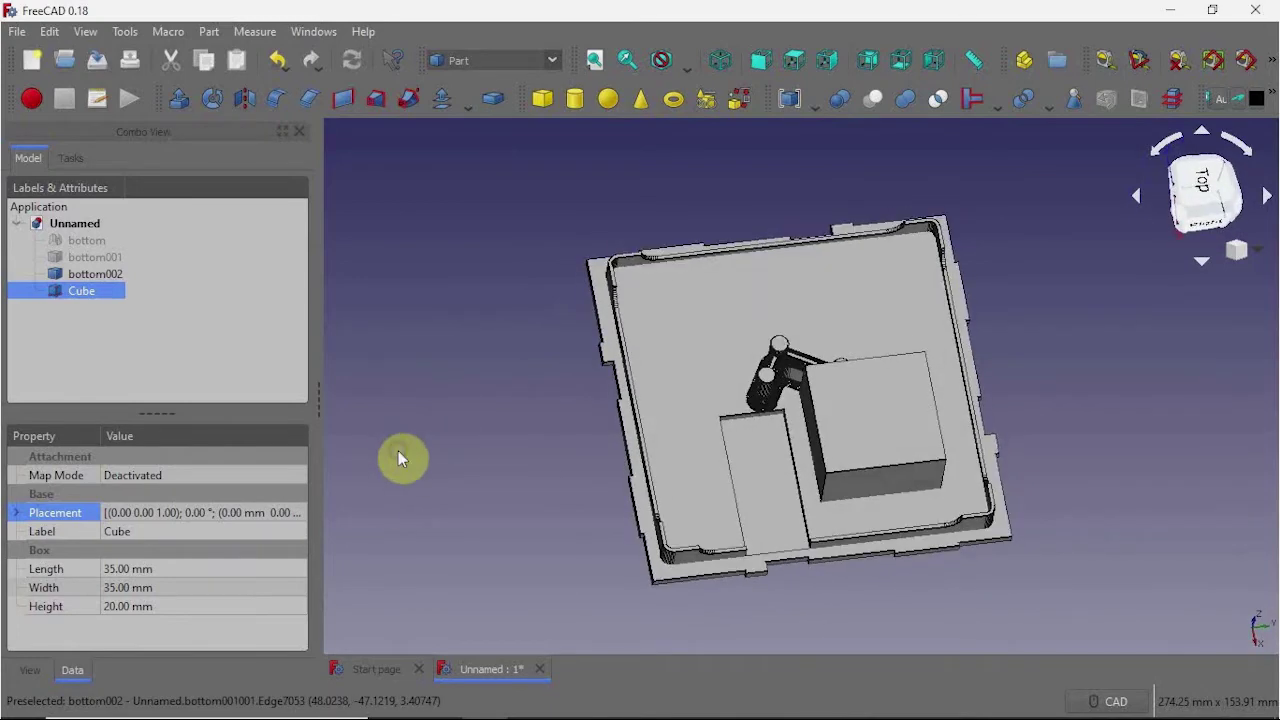
{"action": "left_click", "coordinate": [302, 512]}
{"action": "left_click", "coordinate": [302, 512]}
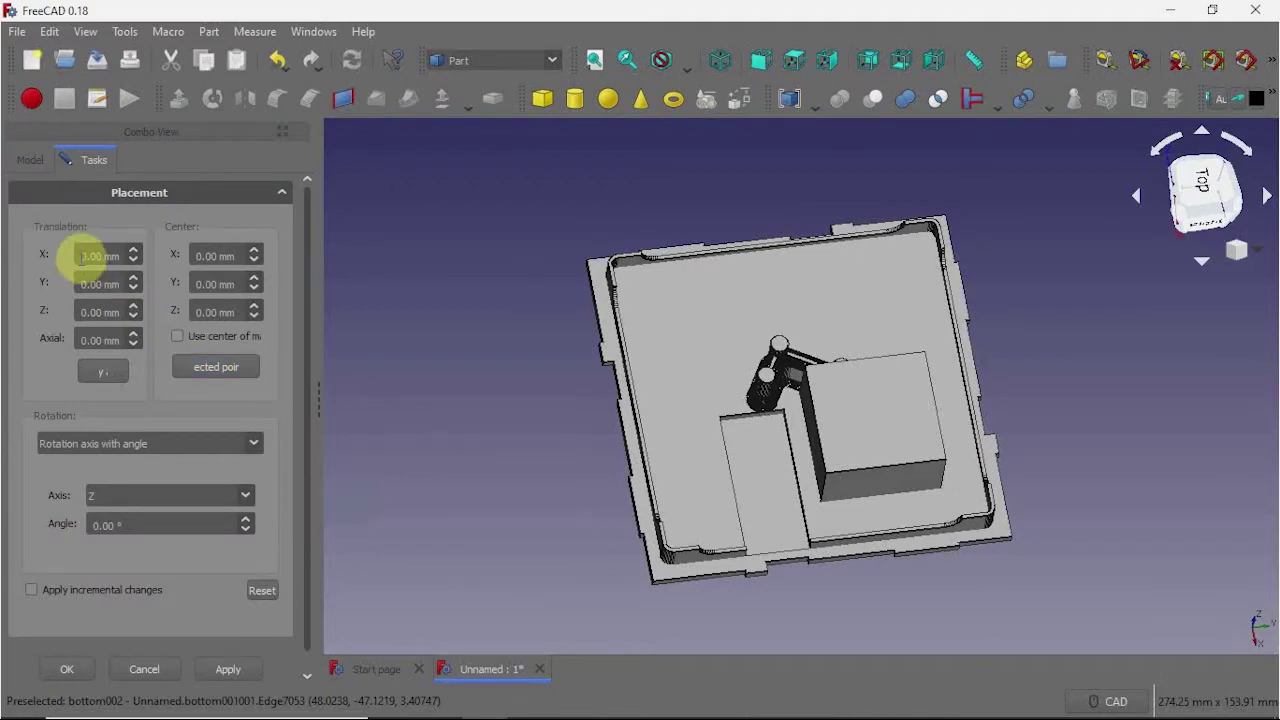
{"action": "left_click", "coordinate": [84, 257]}
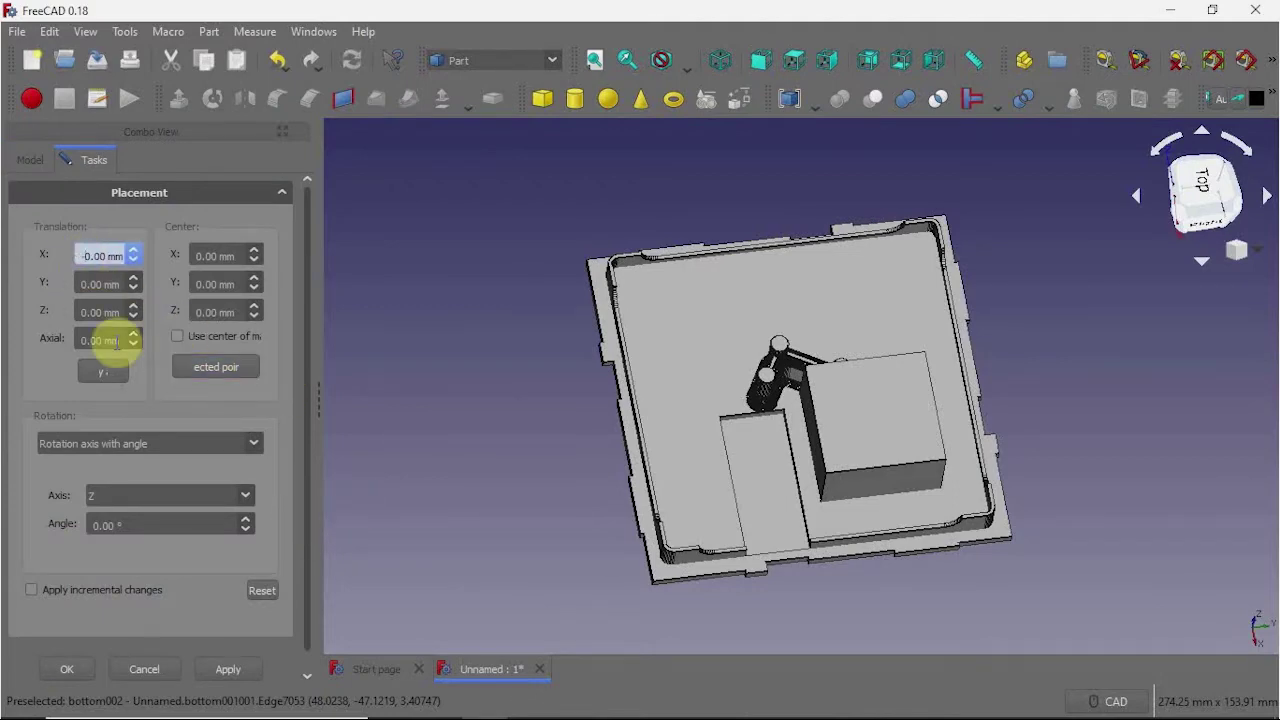
{"action": "type", "text": "1"}
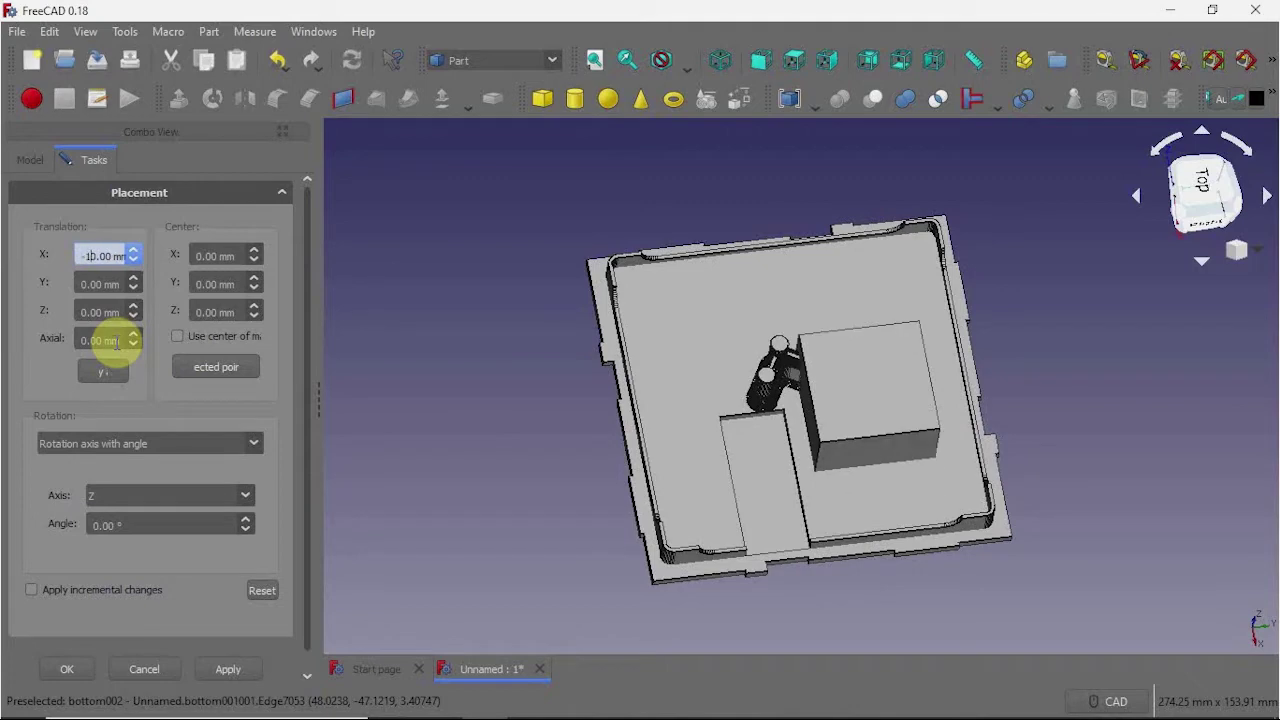
{"action": "key", "text": "BackSpace"}
{"action": "type", "text": "2"}
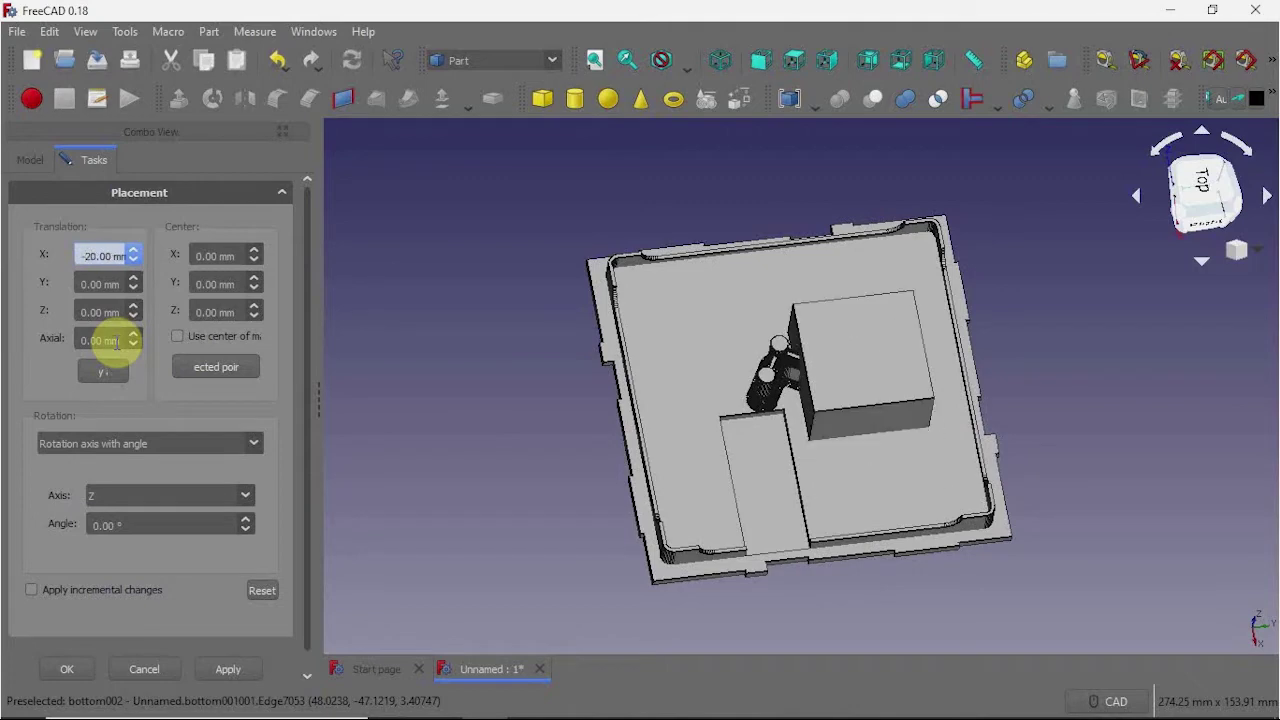
Set the cube's Y translation to -19 mm in its placement settings.
{"action": "left_click", "coordinate": [78, 283]}
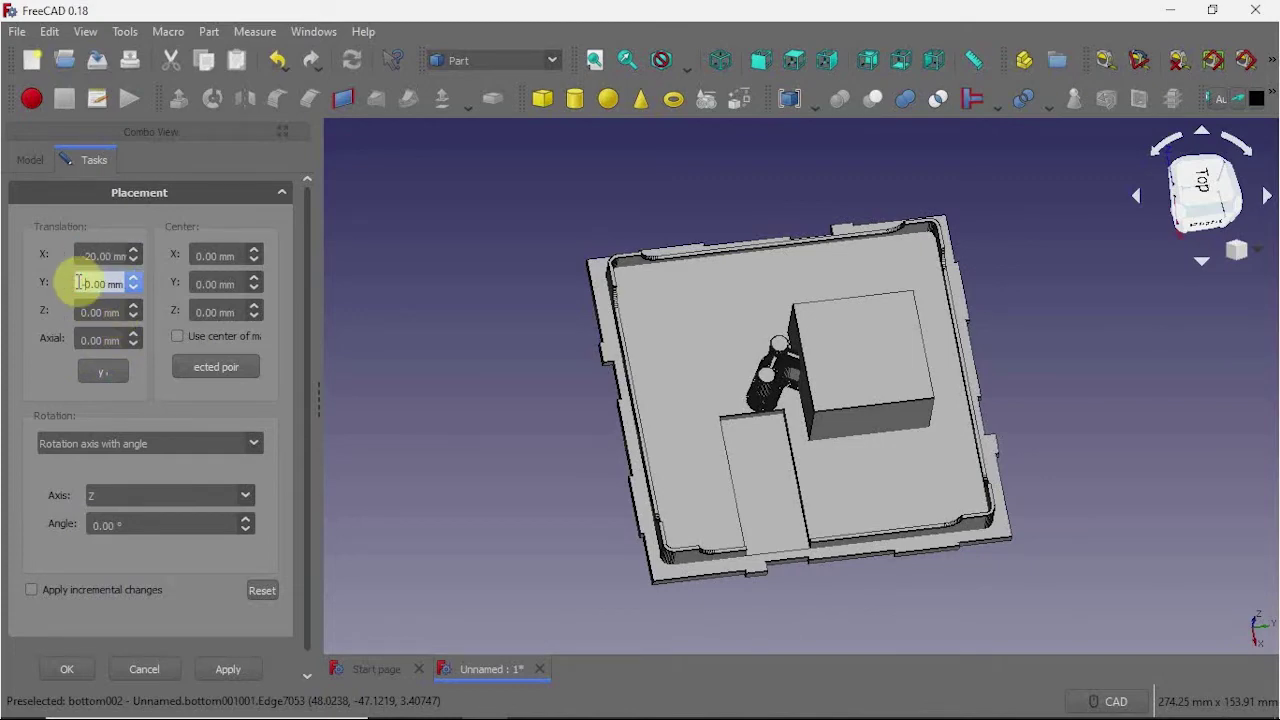
{"action": "type", "text": "2"}
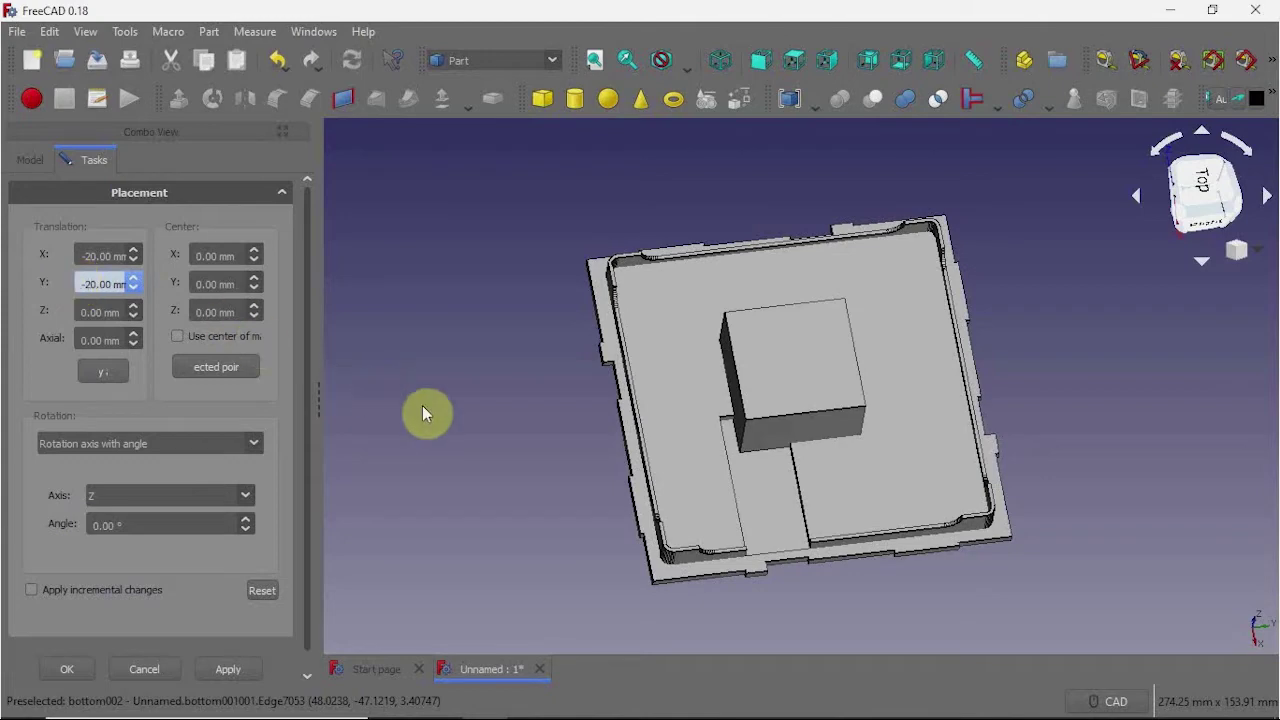
{"action": "middle_click_drag", "start_coordinate": [551, 494], "coordinate": [528, 478]}
{"action": "scroll", "coordinate": [870, 450], "scroll_direction": "up", "scroll_amount": 3}
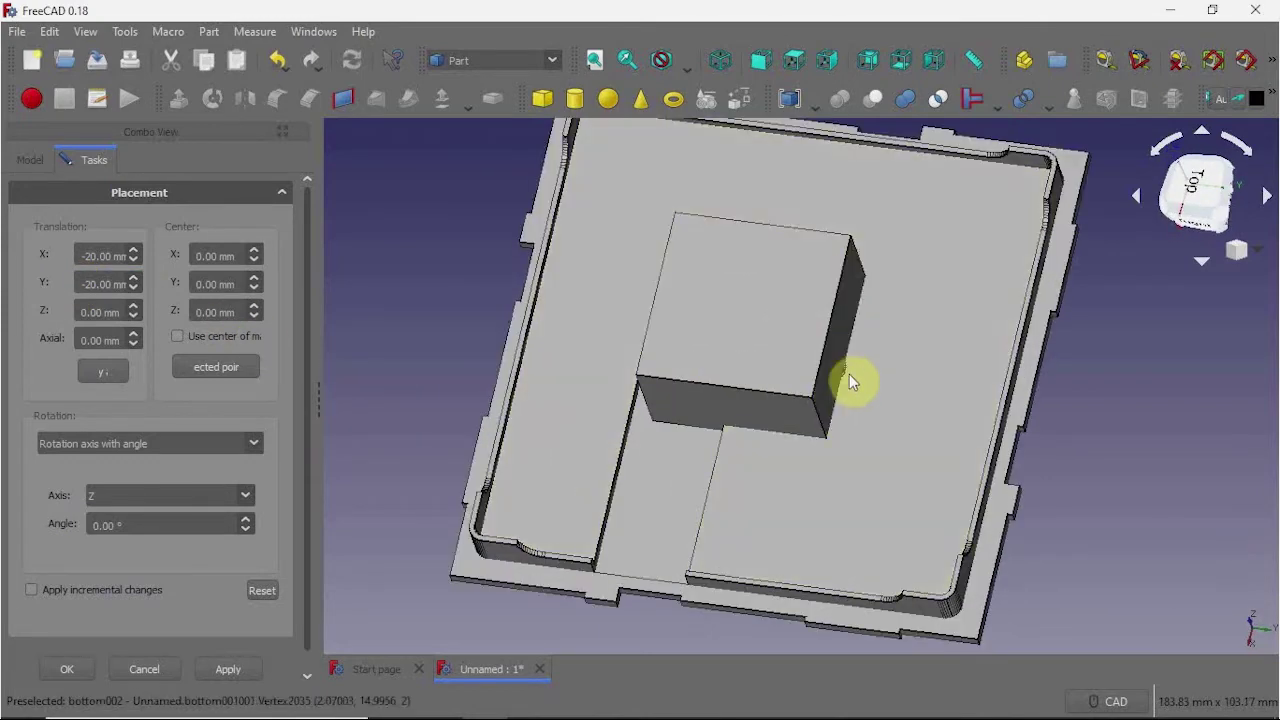
{"action": "left_click", "coordinate": [90, 285]}
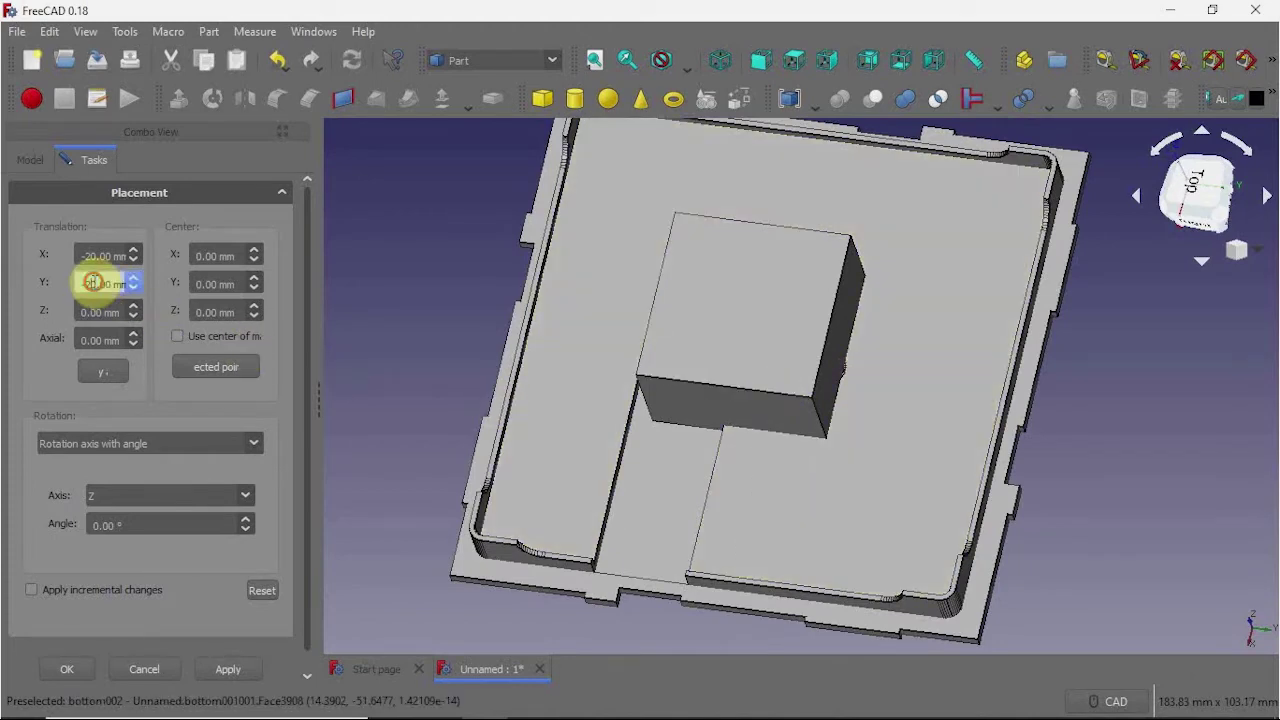
{"action": "left_click_drag", "start_coordinate": [85, 287], "coordinate": [100, 292]}
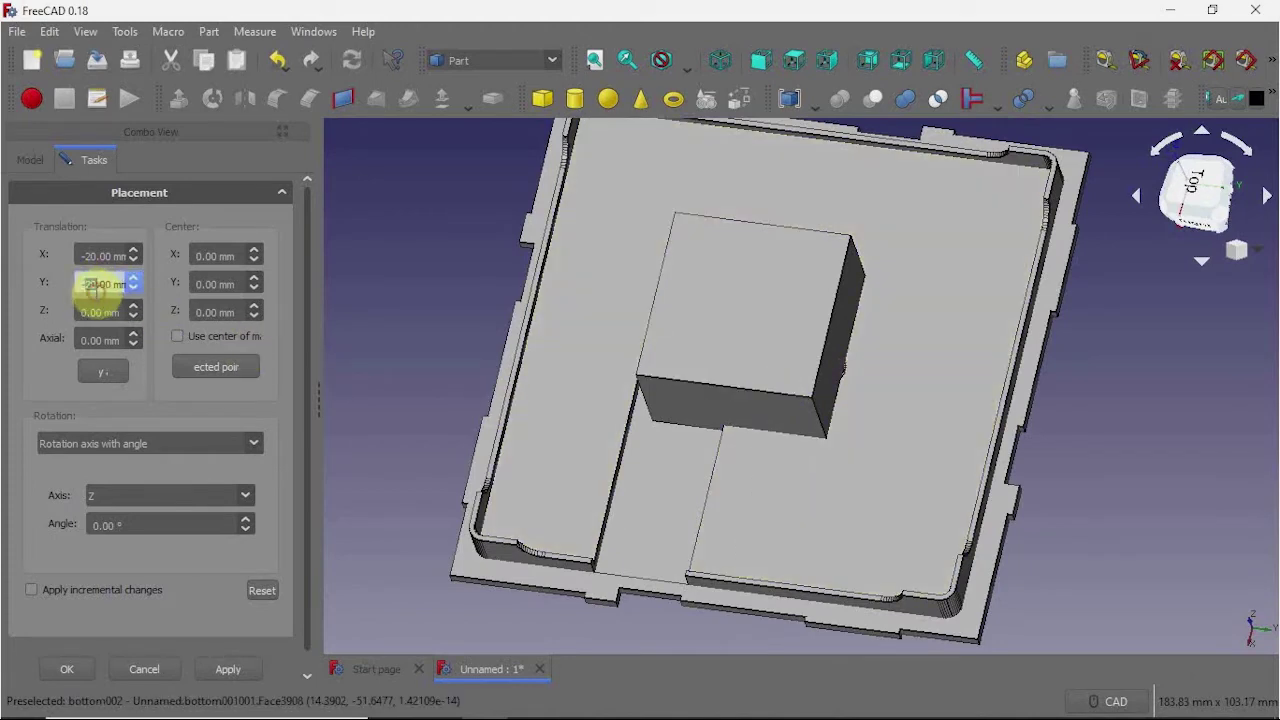
{"action": "type", "text": "-19"}
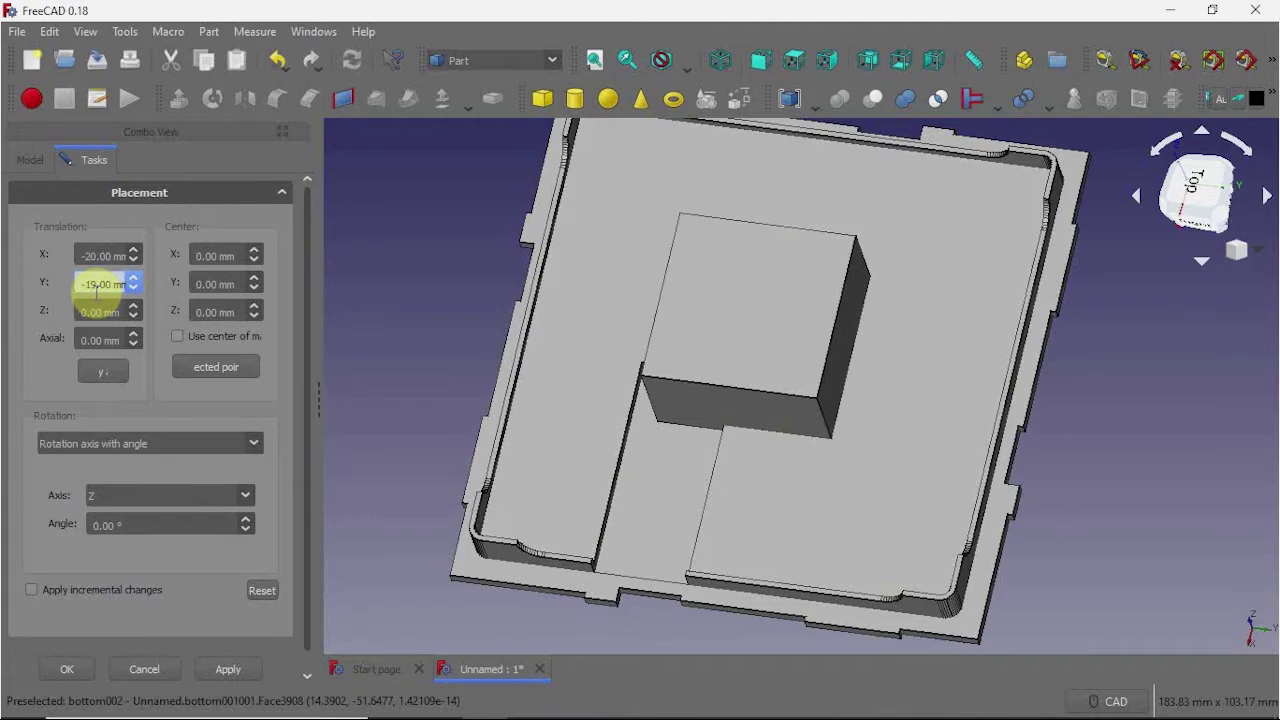
Set the cube's Z translation to 2 mm, check its base against the plate's floor, and accept the placement.
{"action": "middle_click_drag", "start_coordinate": [694, 429], "coordinate": [766, 391]}
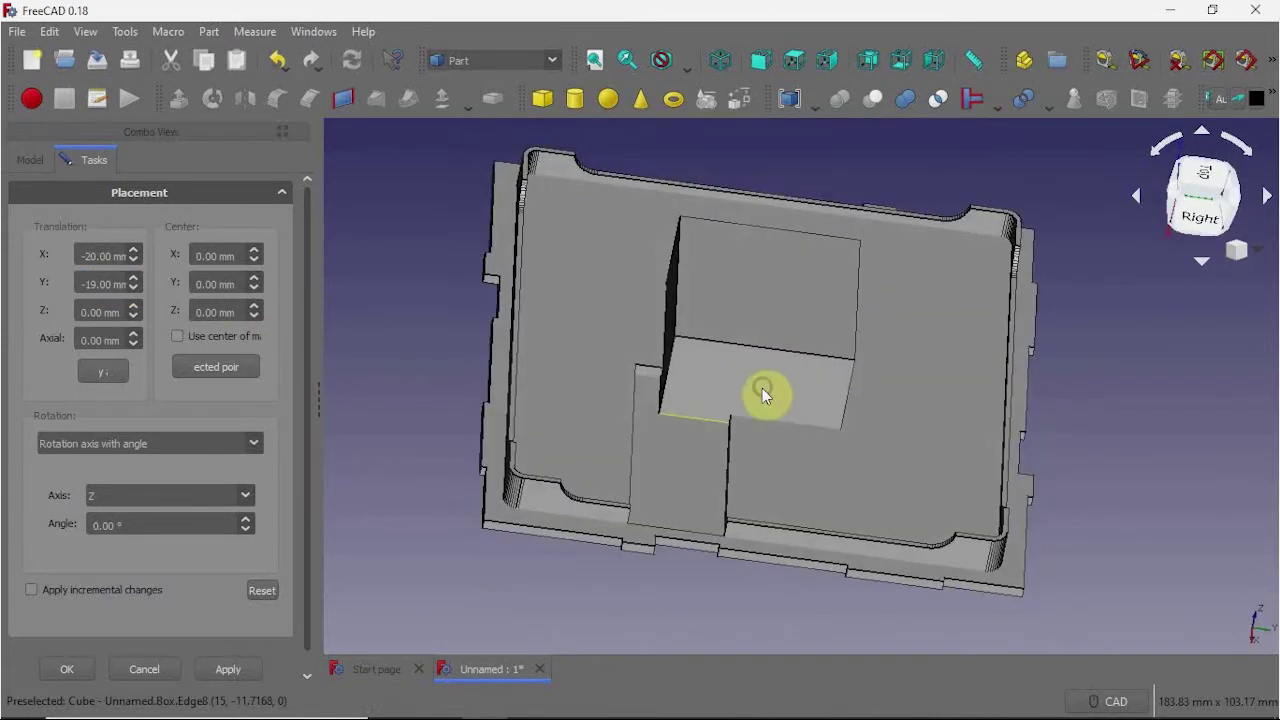
{"action": "scroll", "coordinate": [729, 471], "scroll_direction": "up", "scroll_amount": 3}
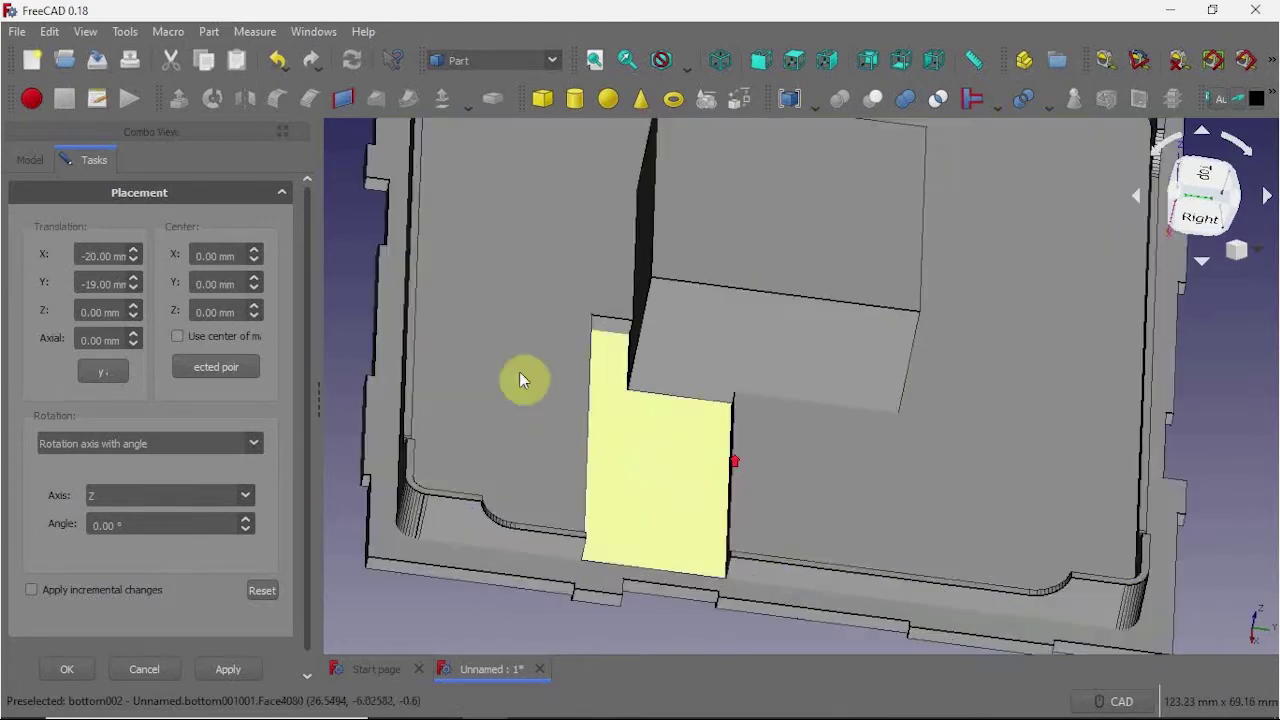
{"action": "middle_click_drag", "start_coordinate": [489, 383], "coordinate": [758, 432]}
{"action": "middle_click_drag", "start_coordinate": [857, 513], "coordinate": [729, 409]}
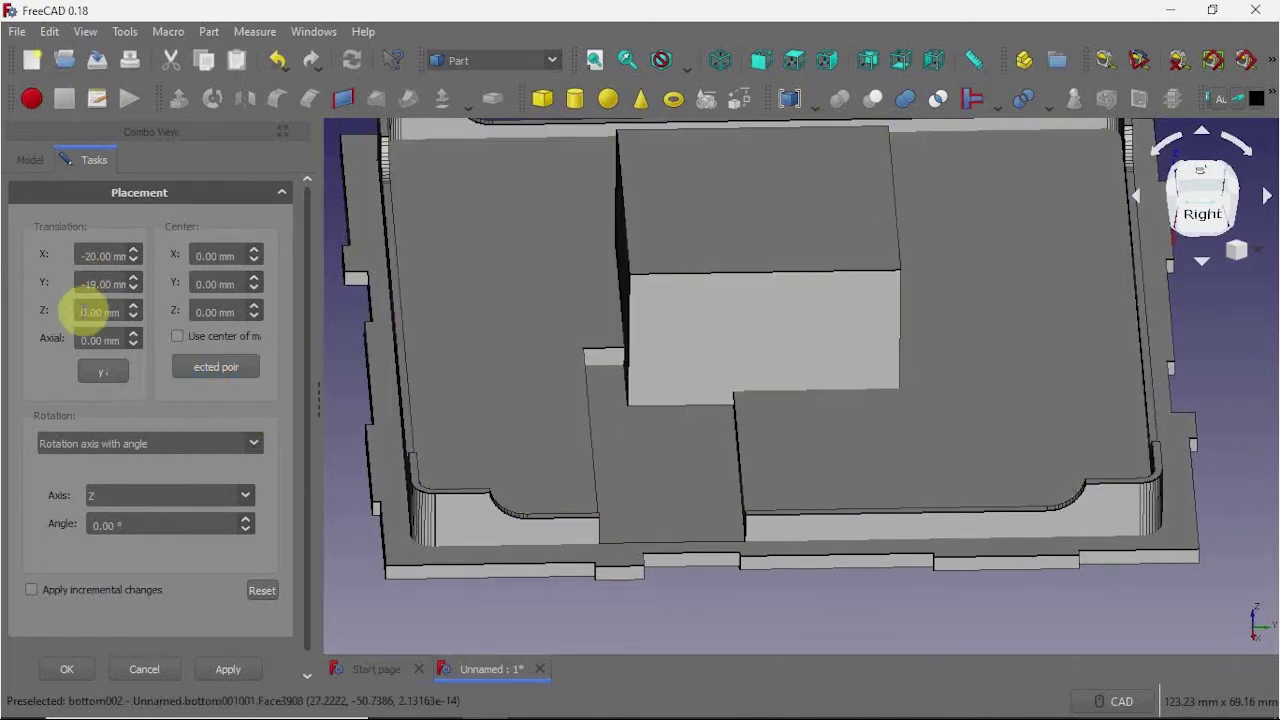
{"action": "left_click", "coordinate": [90, 311]}
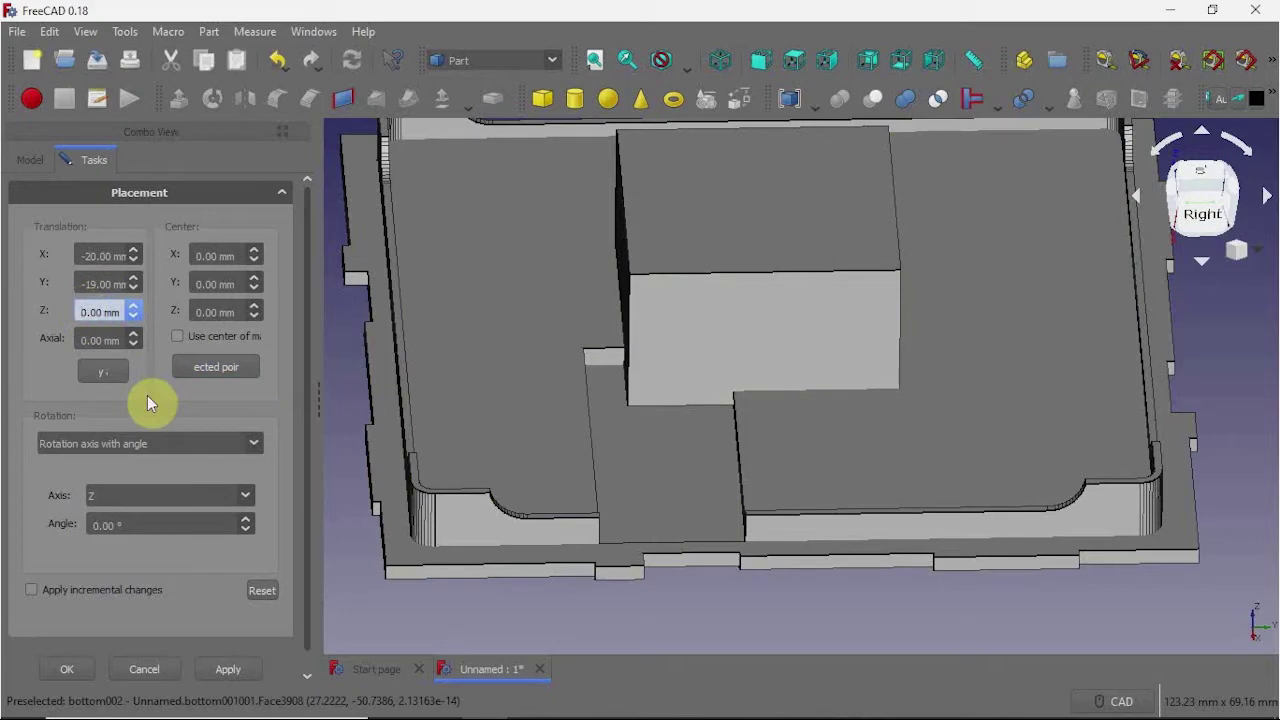
{"action": "key", "text": "Delete"}
{"action": "type", "text": "1"}
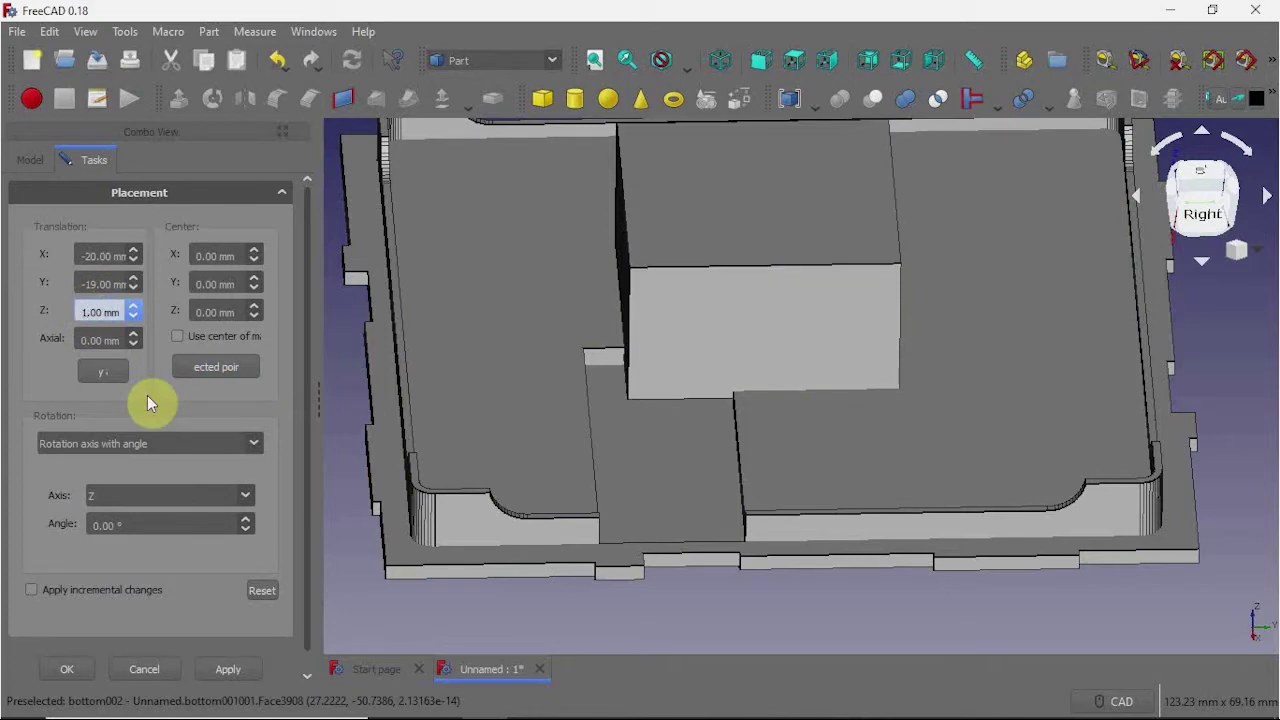
{"action": "key", "text": "BackSpace"}
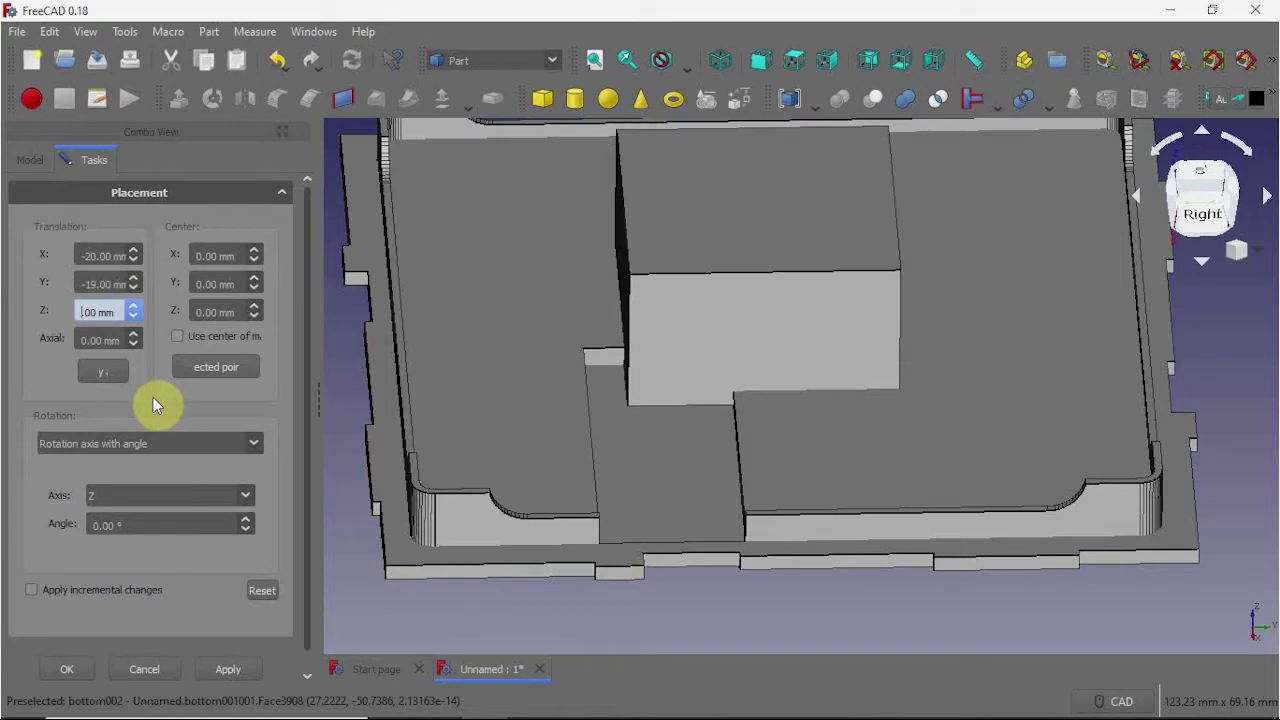
{"action": "type", "text": "2"}
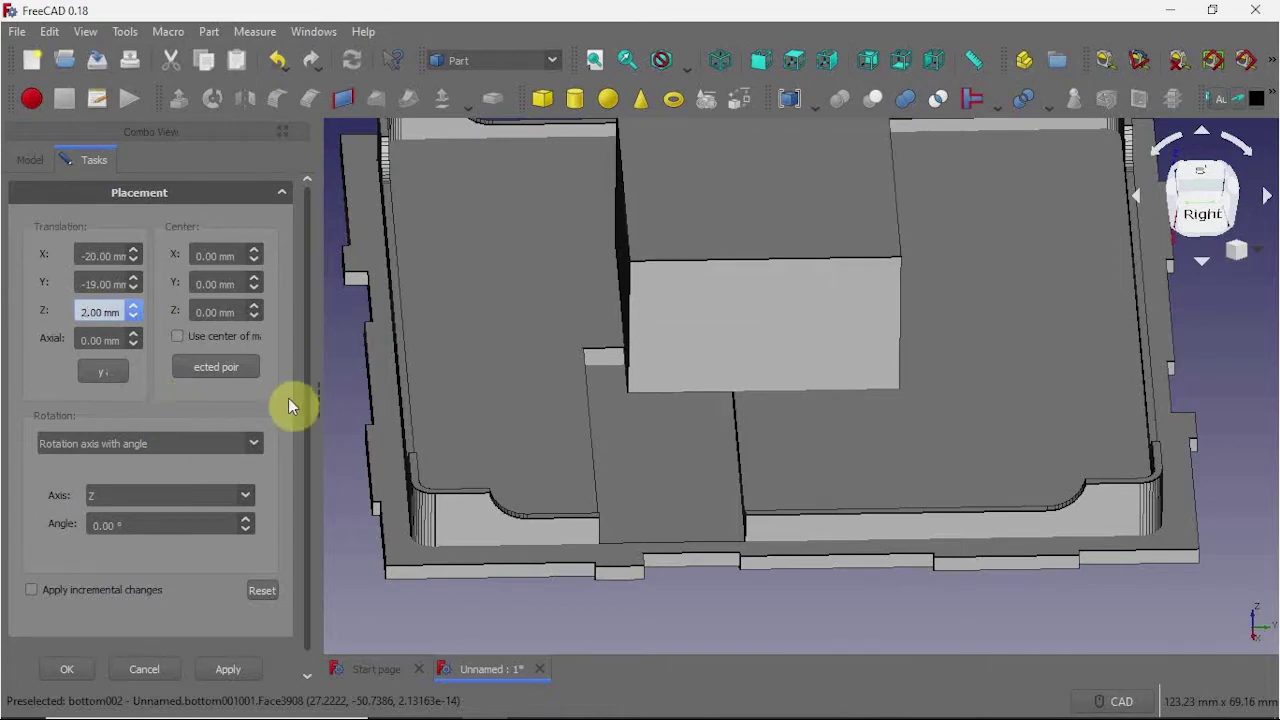
{"action": "middle_click_drag", "start_coordinate": [443, 414], "coordinate": [694, 423]}
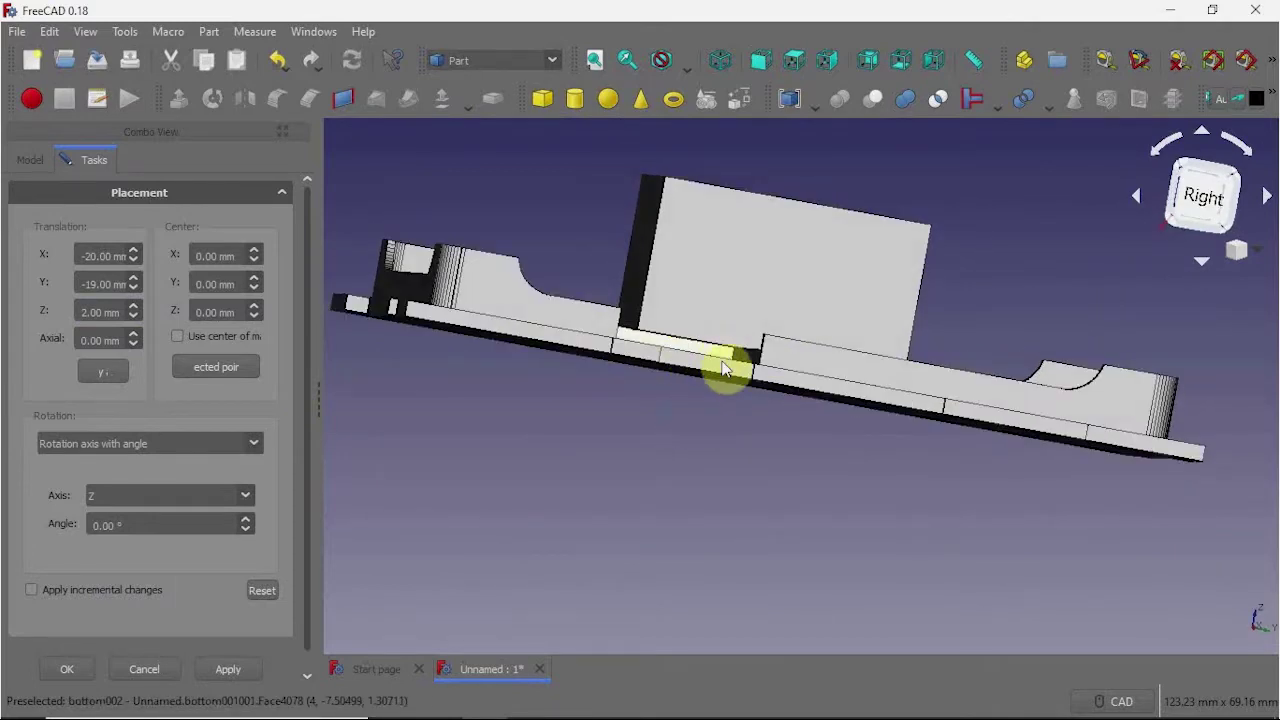
{"action": "middle_click_drag", "start_coordinate": [726, 366], "coordinate": [711, 451]}
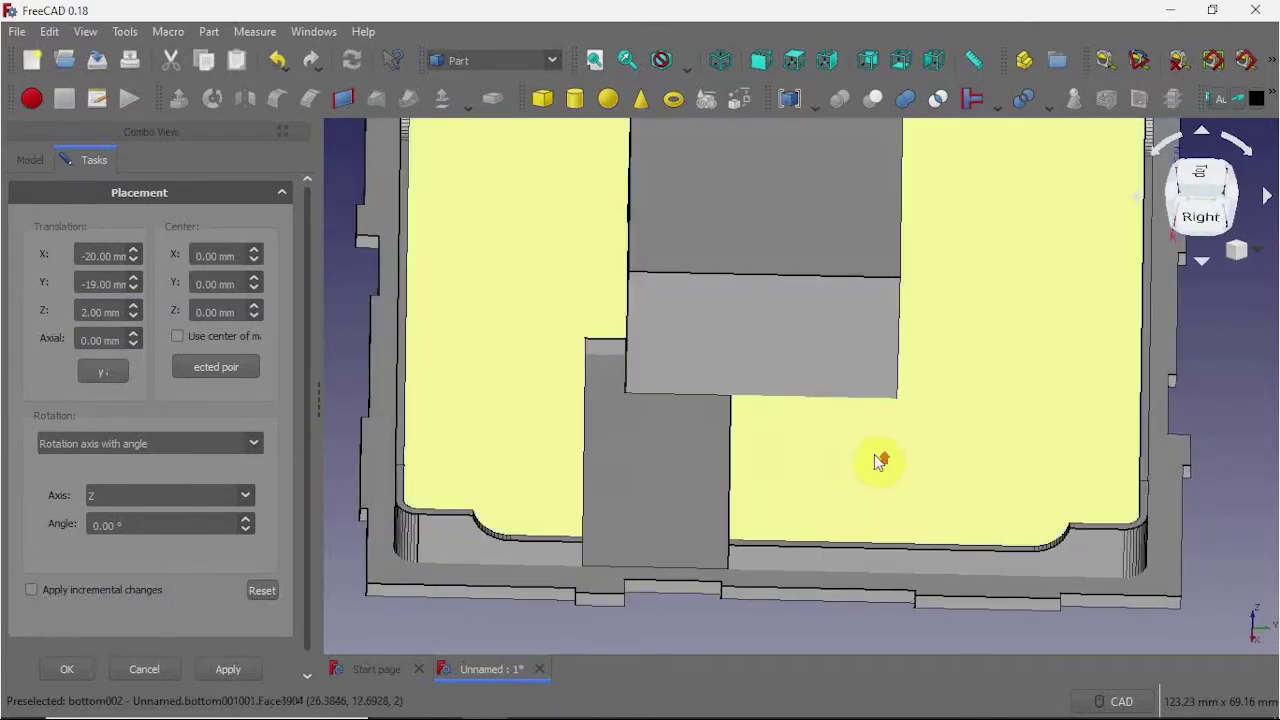
{"action": "scroll", "coordinate": [877, 460], "scroll_direction": "down", "scroll_amount": 3}
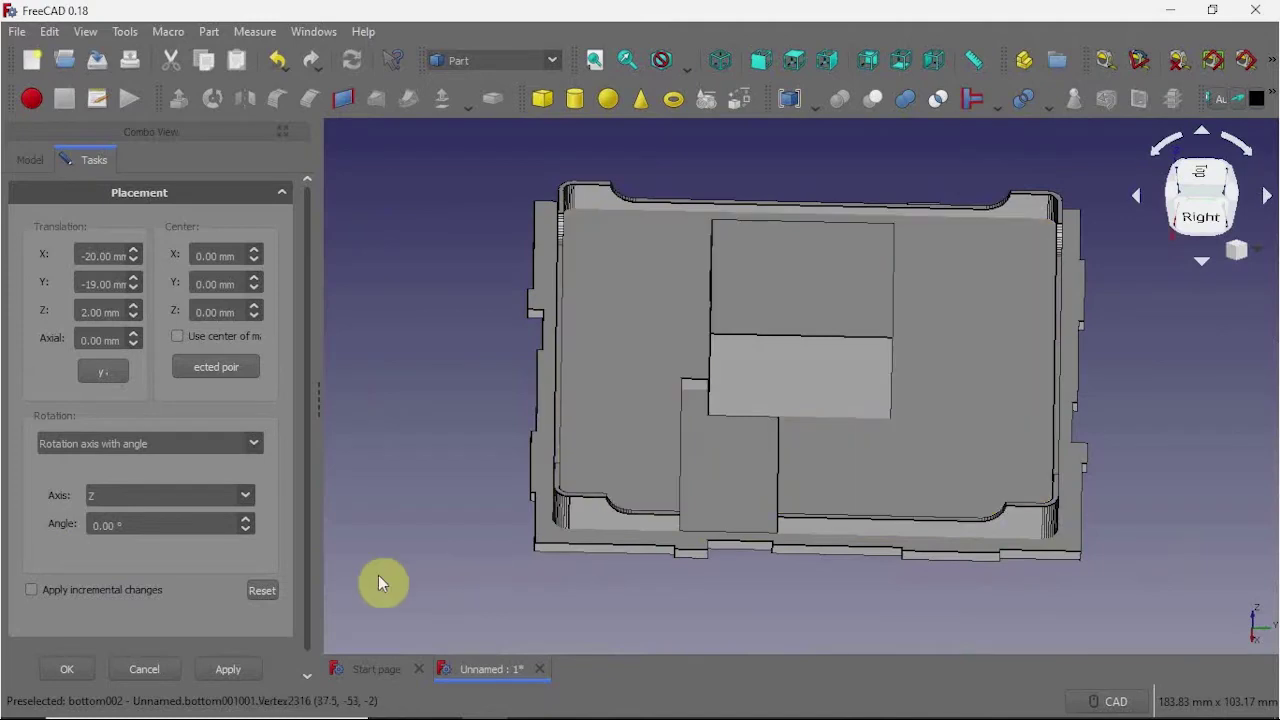
{"action": "left_click", "coordinate": [66, 670]}
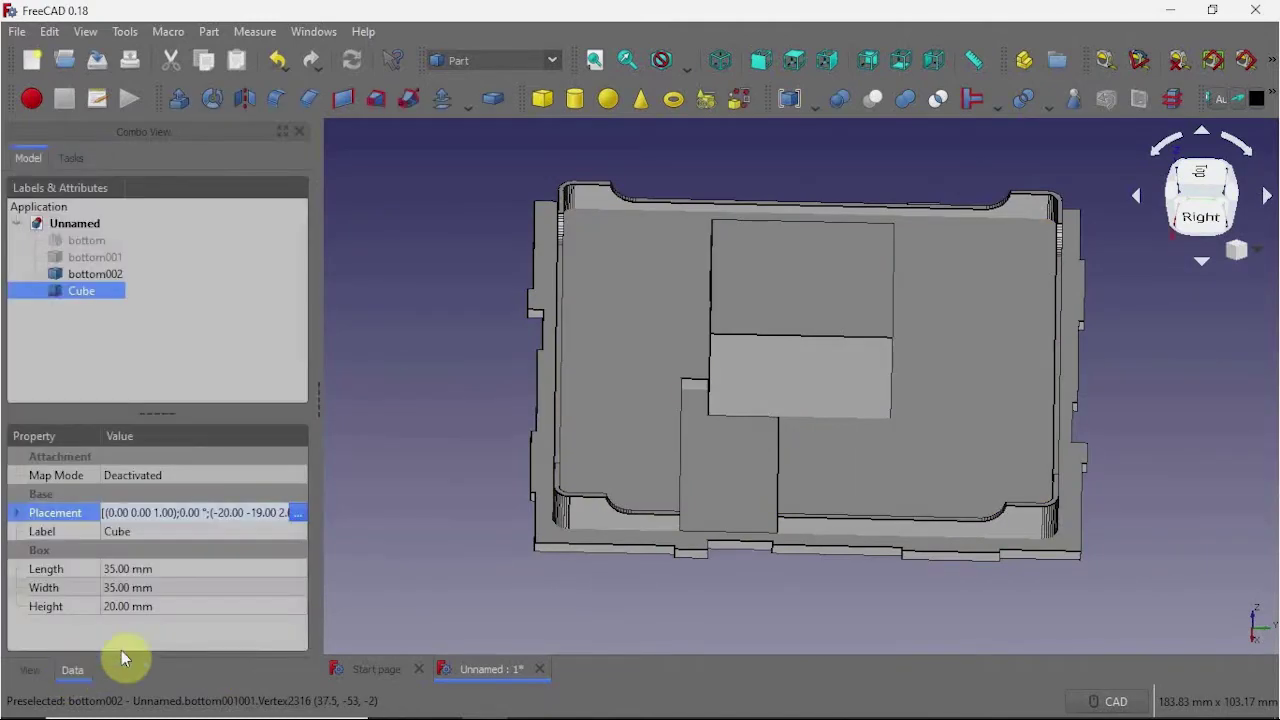
Cut the cube from the refined bottom plate shape bottom002 and inspect the cut area around the slot.
{"action": "left_click", "coordinate": [104, 277]}
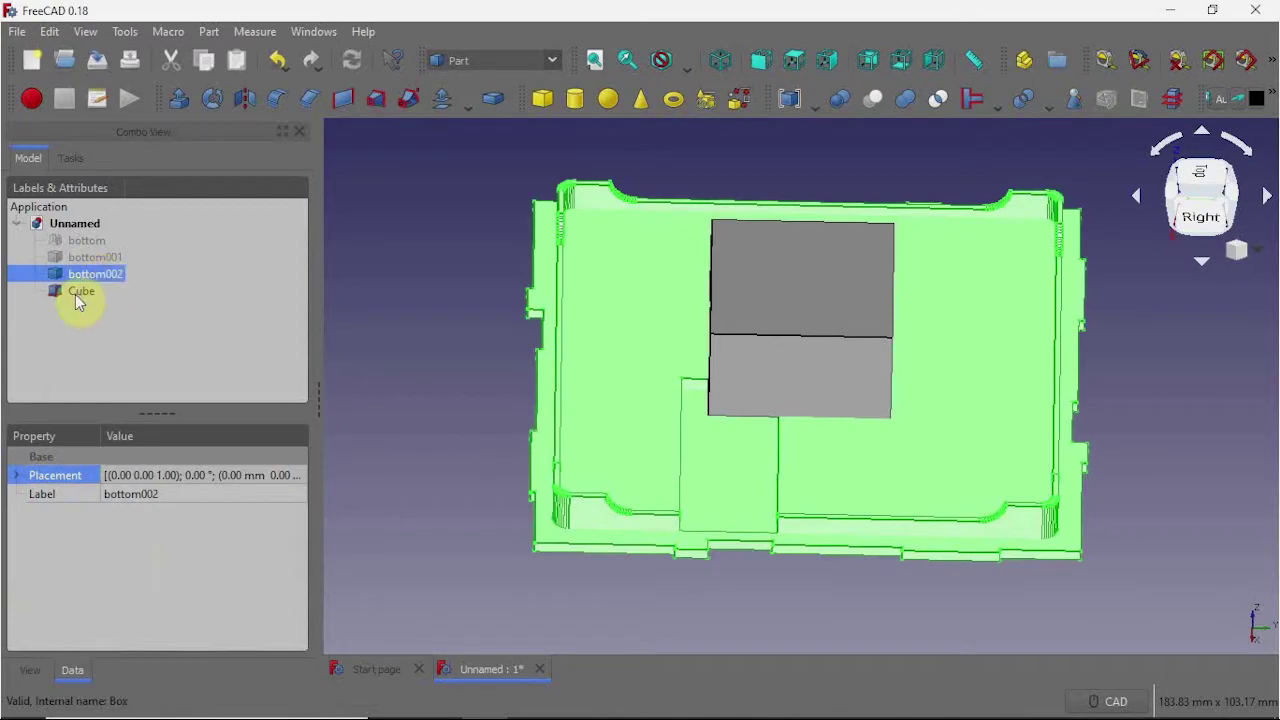
{"action": "left_click", "coordinate": [80, 295], "text": "ctrl"}
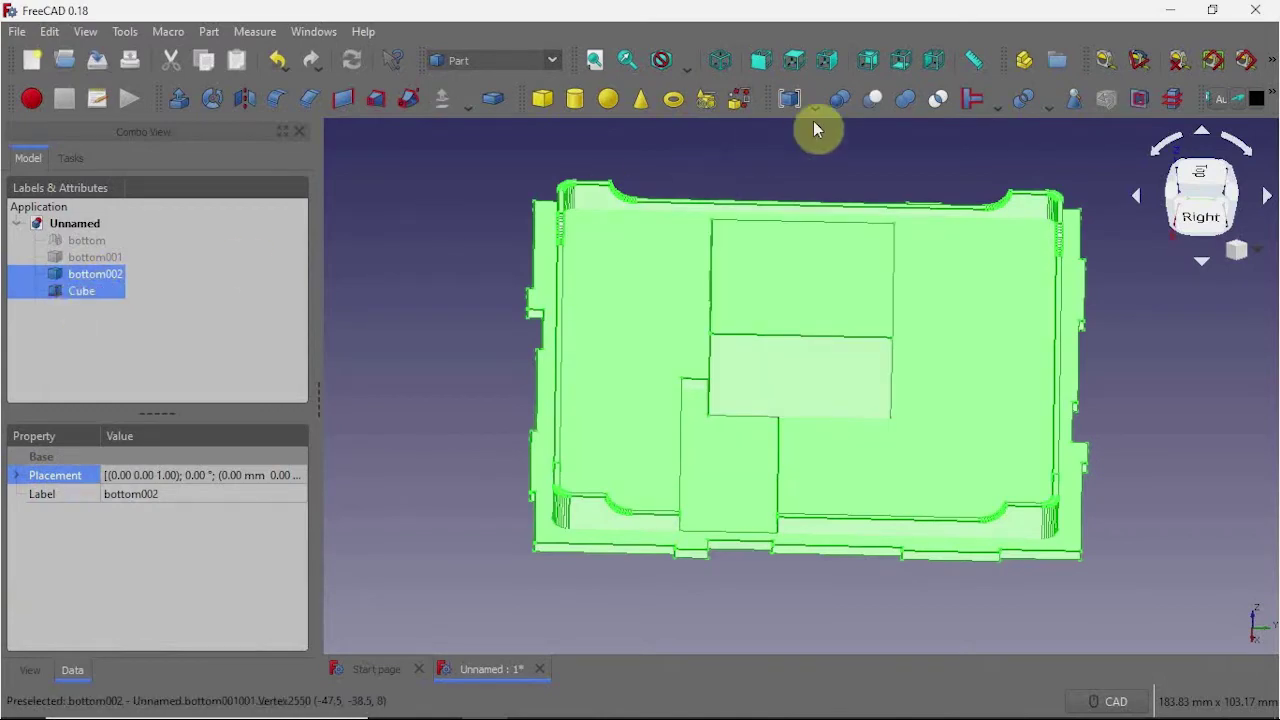
{"action": "left_click", "coordinate": [871, 102]}
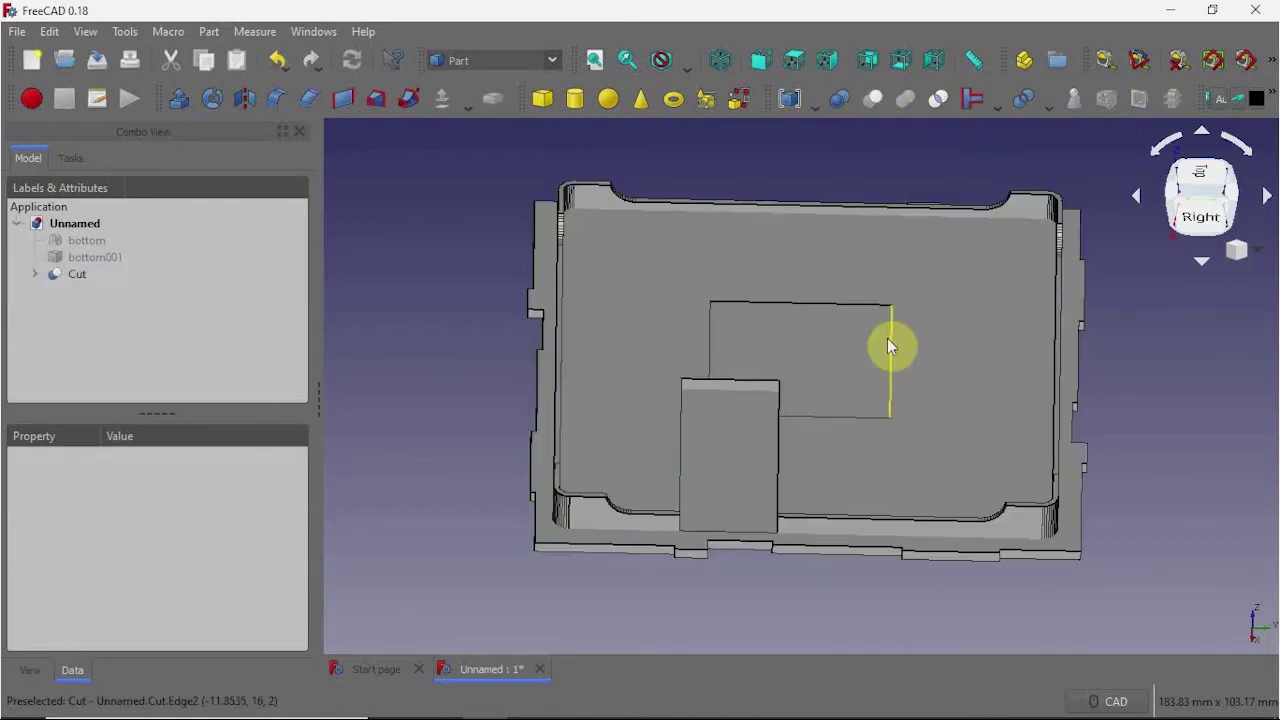
{"action": "mouse_move", "coordinate": [921, 492]}
{"action": "middle_mouse_down"}
{"action": "mouse_move", "coordinate": [991, 528]}
{"action": "mouse_move", "coordinate": [1051, 471]}
{"action": "mouse_move", "coordinate": [951, 571]}
{"action": "mouse_move", "coordinate": [889, 531]}
{"action": "mouse_move", "coordinate": [861, 493]}
{"action": "mouse_move", "coordinate": [849, 520]}
{"action": "mouse_move", "coordinate": [943, 489]}
{"action": "mouse_move", "coordinate": [849, 480]}
{"action": "mouse_move", "coordinate": [886, 531]}
{"action": "mouse_move", "coordinate": [900, 503]}
{"action": "middle_mouse_up"}
{"action": "scroll", "coordinate": [894, 466], "scroll_direction": "up", "scroll_amount": 6}
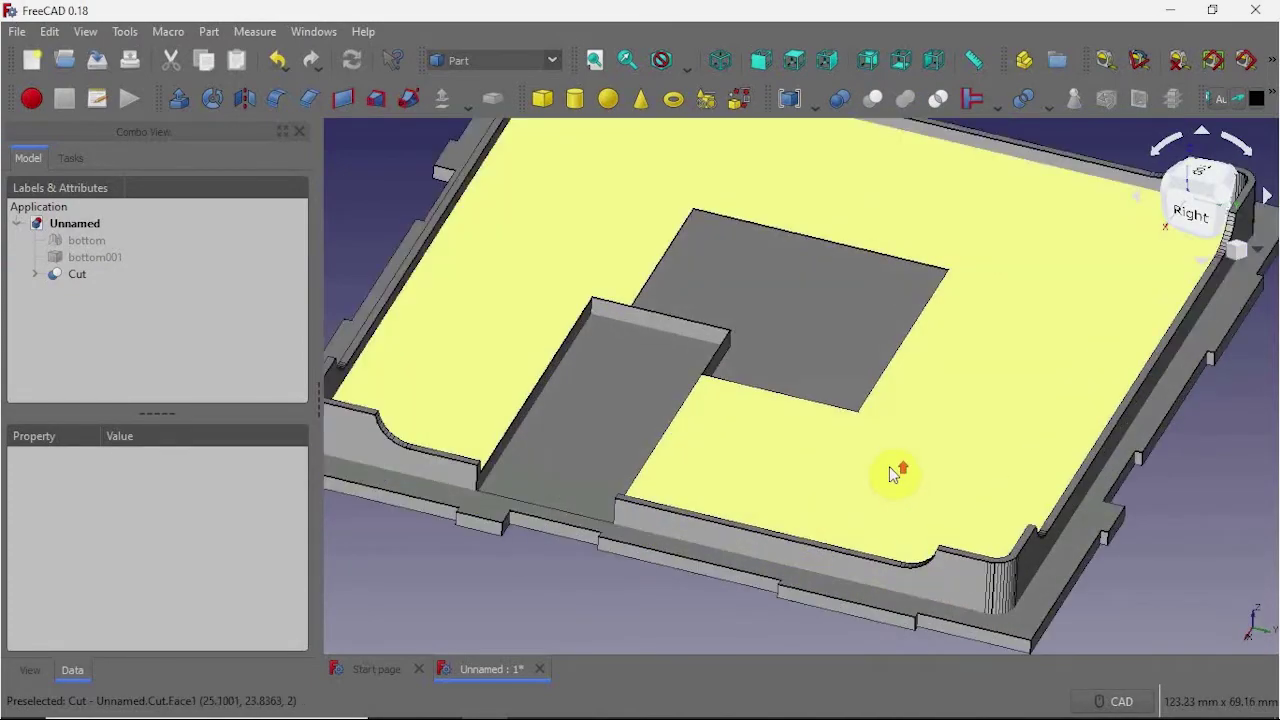
{"action": "mouse_move", "coordinate": [701, 368]}
{"action": "middle_mouse_down"}
{"action": "mouse_move", "coordinate": [620, 371]}
{"action": "mouse_move", "coordinate": [654, 309]}
{"action": "middle_mouse_up"}
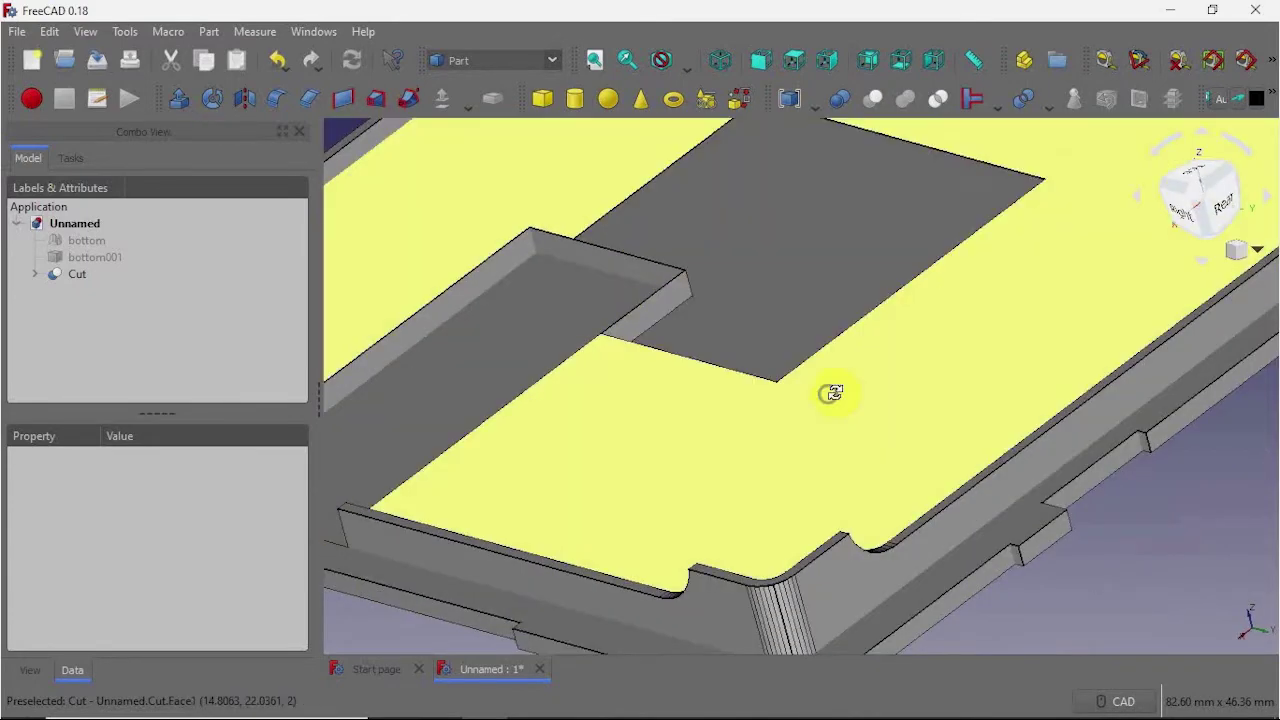
{"action": "mouse_move", "coordinate": [829, 394]}
{"action": "middle_mouse_down"}
{"action": "mouse_move", "coordinate": [882, 342]}
{"action": "mouse_move", "coordinate": [757, 323]}
{"action": "mouse_move", "coordinate": [723, 349]}
{"action": "mouse_move", "coordinate": [726, 331]}
{"action": "mouse_move", "coordinate": [759, 312]}
{"action": "mouse_move", "coordinate": [838, 393]}
{"action": "middle_mouse_up"}
{"action": "scroll", "coordinate": [837, 387], "scroll_direction": "down", "scroll_amount": 5}
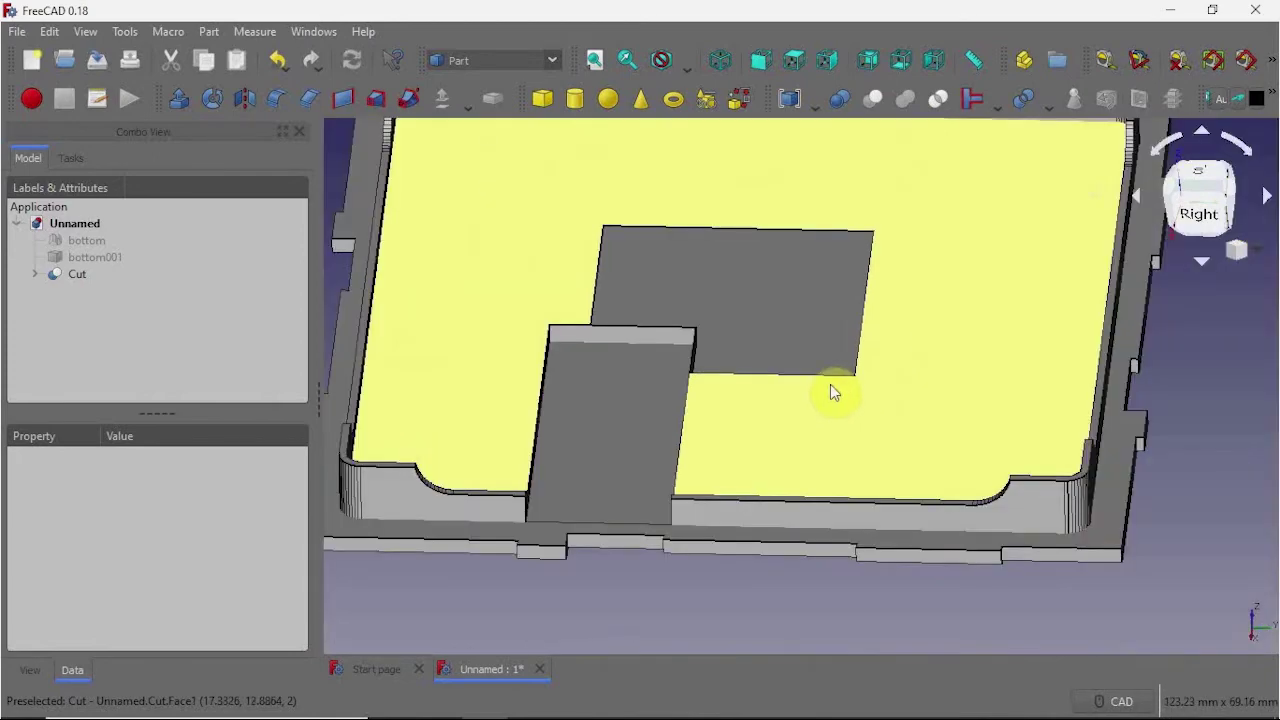
{"action": "scroll", "coordinate": [740, 335], "scroll_direction": "down", "scroll_amount": 5}
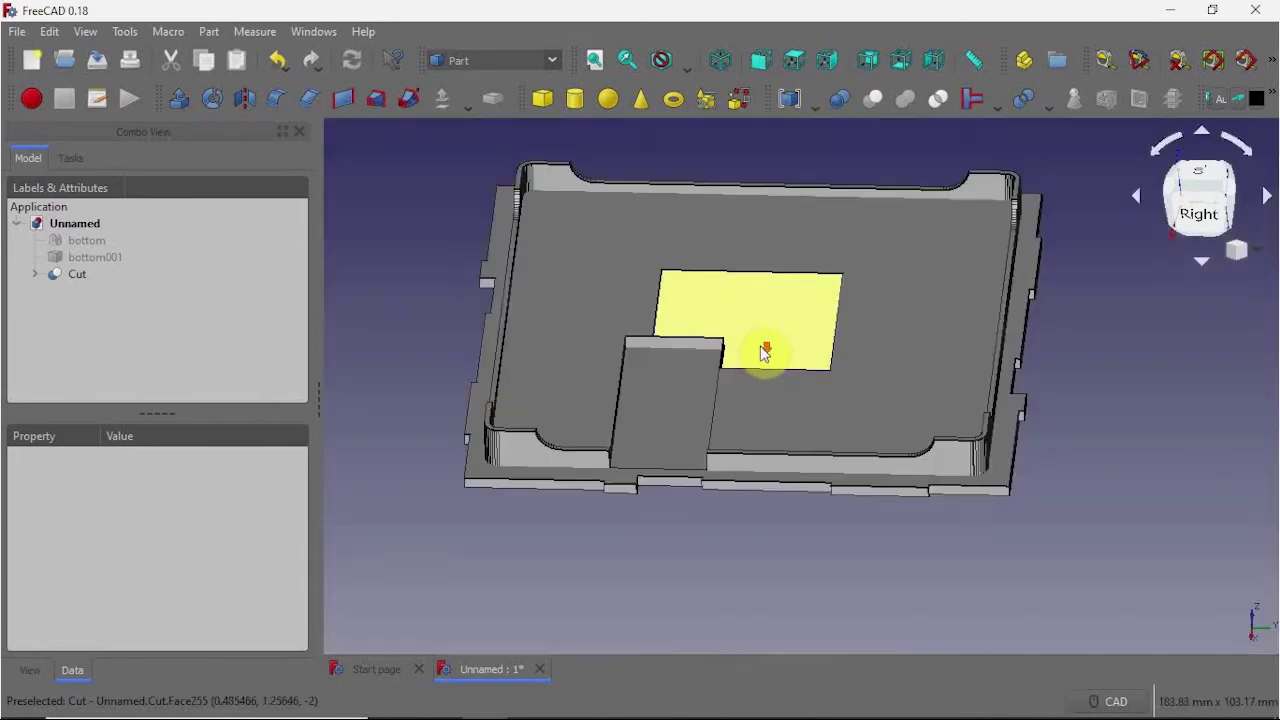
Delete the Boolean cut to bring back the separate bottom plate shape and cube.
{"action": "left_click", "coordinate": [59, 275]}
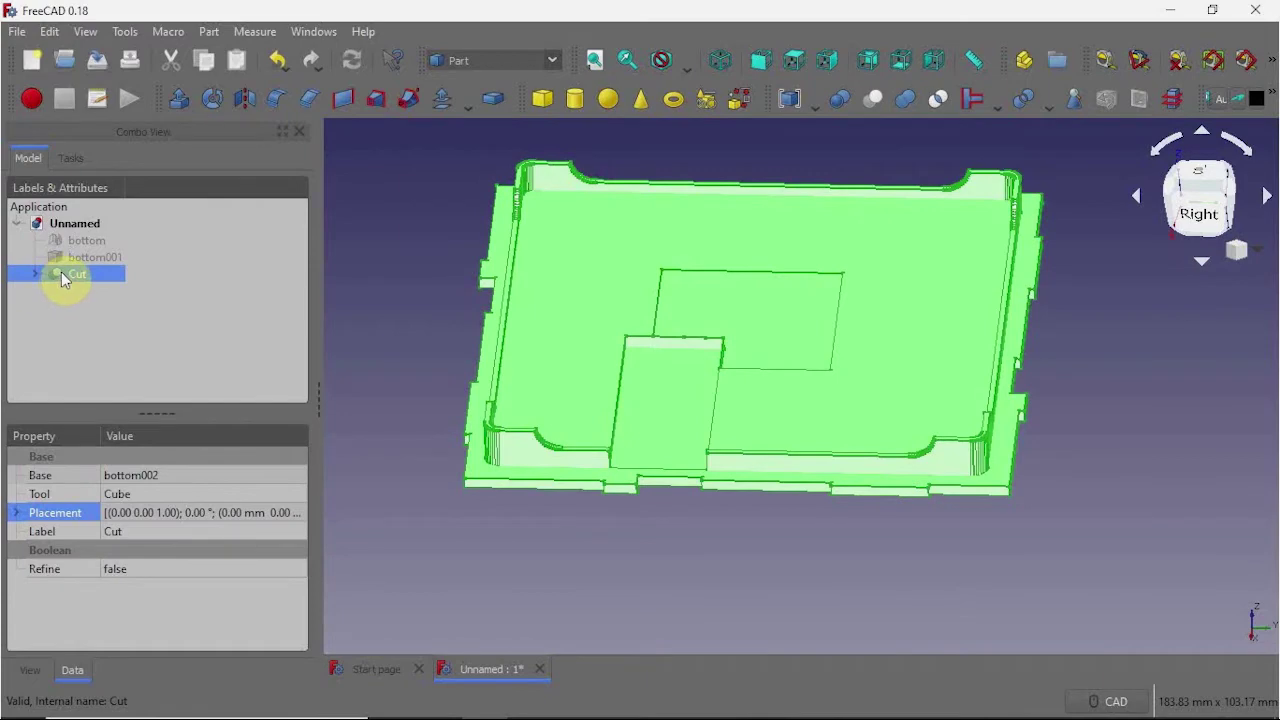
{"action": "key", "text": "Delete"}
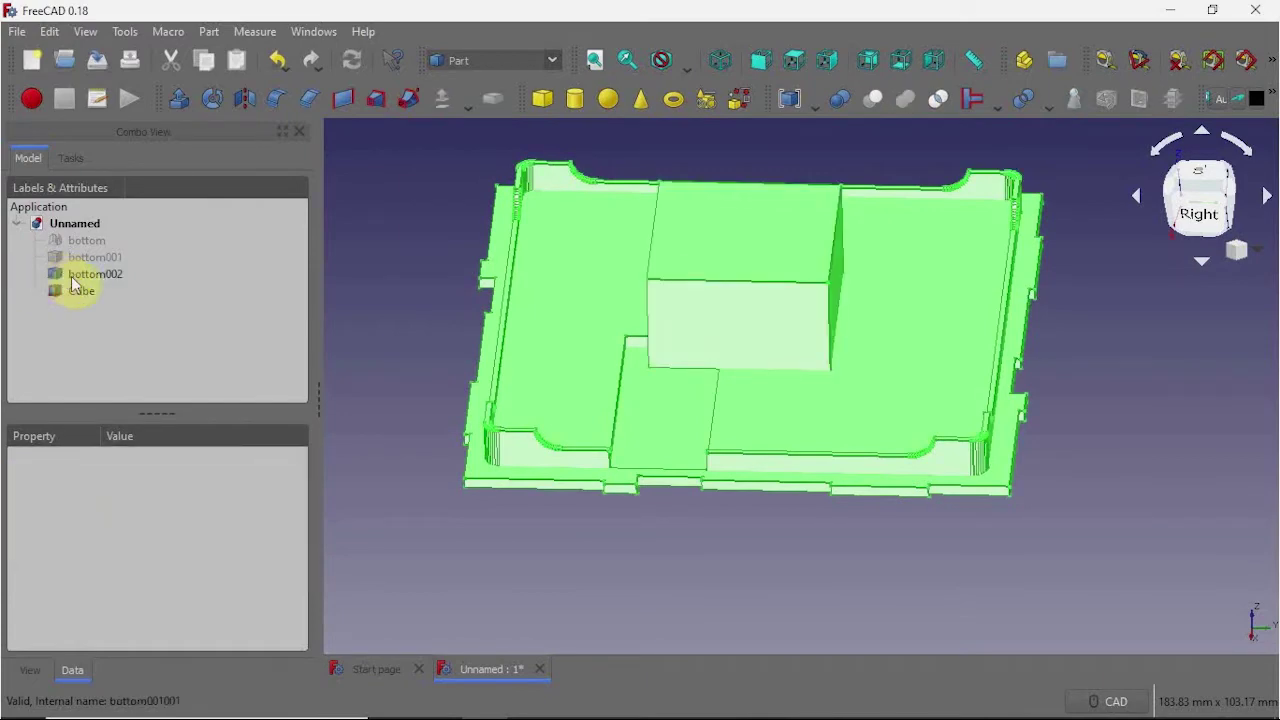
Convert the bottom002 shape to a solid and hide the original bottom002.
{"action": "left_click", "coordinate": [88, 276]}
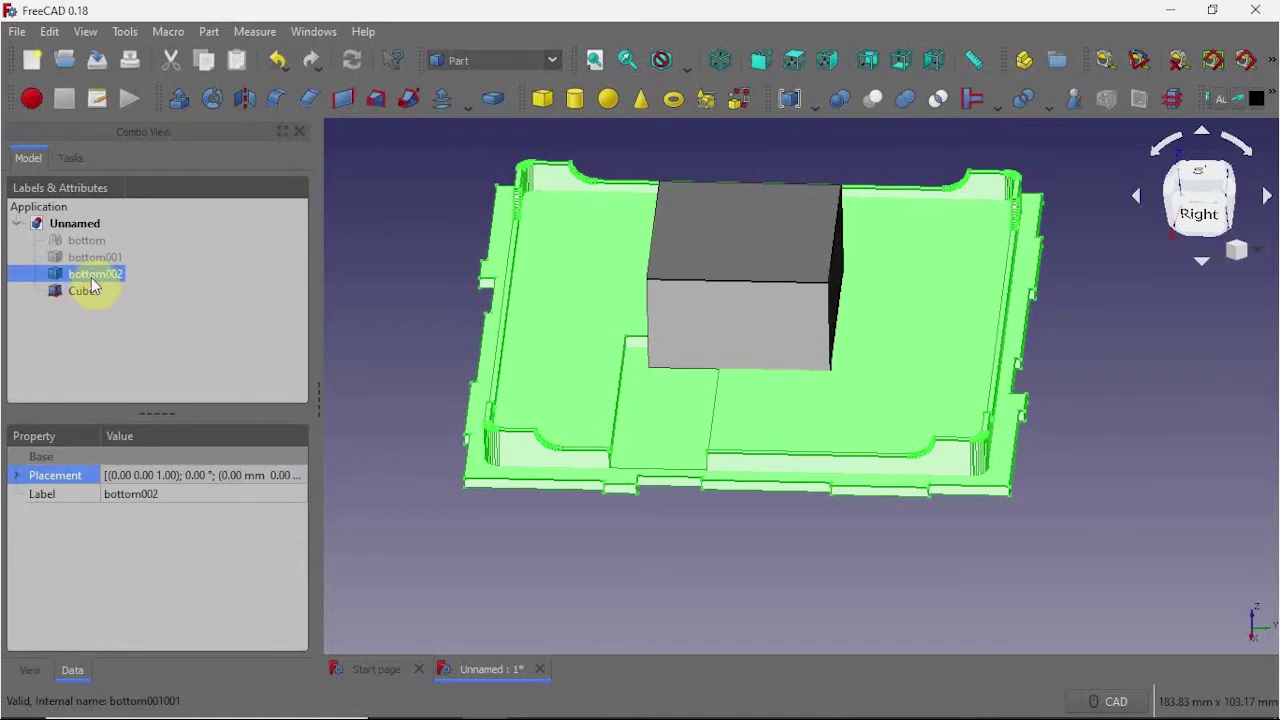
{"action": "left_click", "coordinate": [210, 33]}
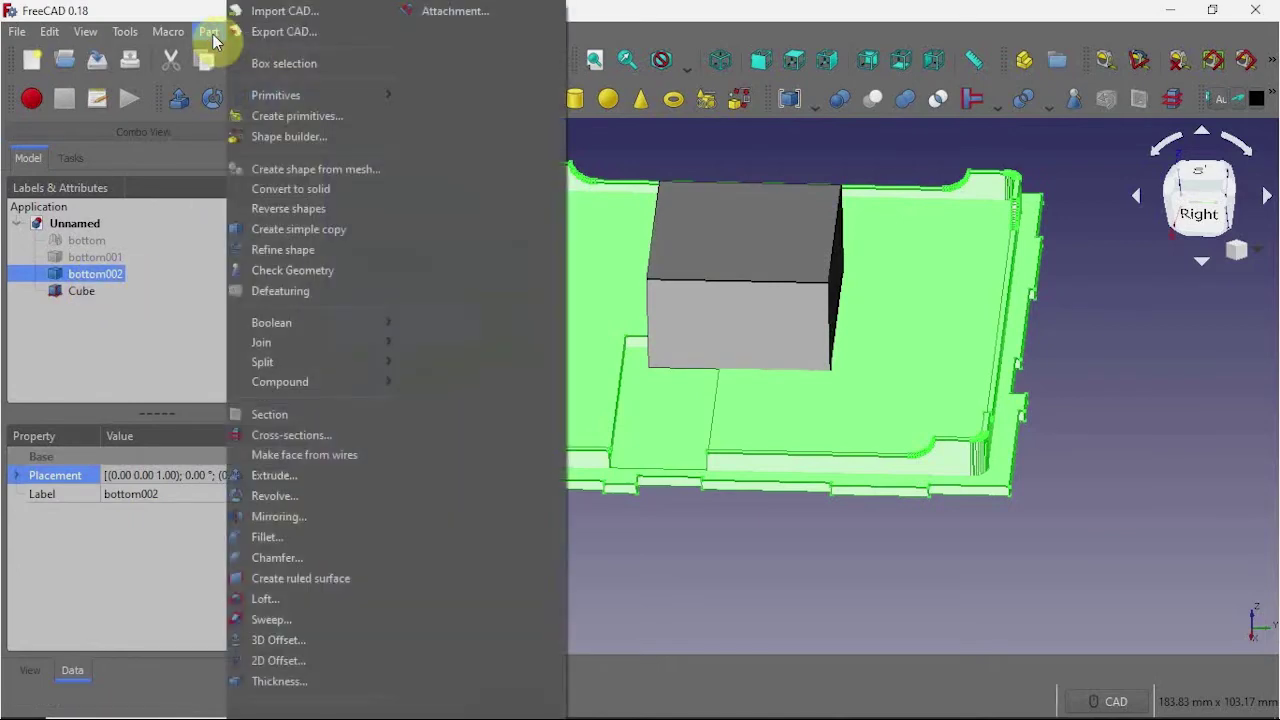
{"action": "left_click", "coordinate": [327, 188]}
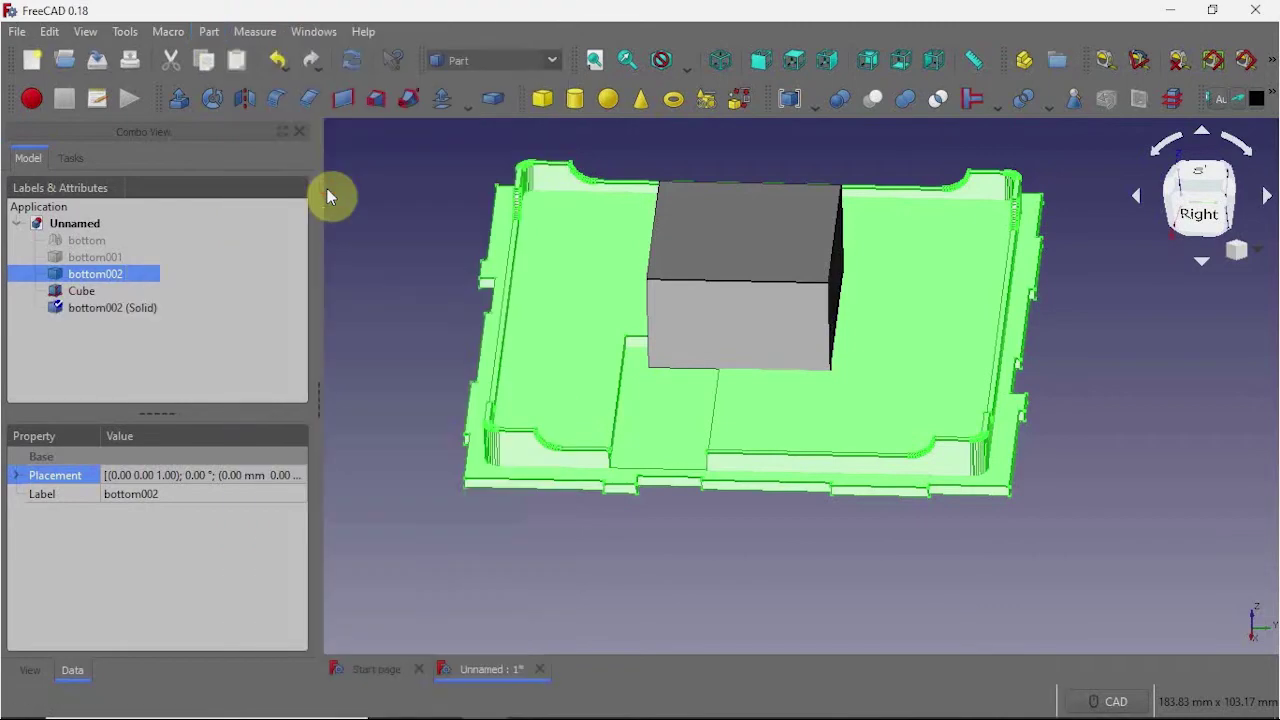
{"action": "left_click", "coordinate": [96, 316]}
{"action": "left_click", "coordinate": [100, 275]}
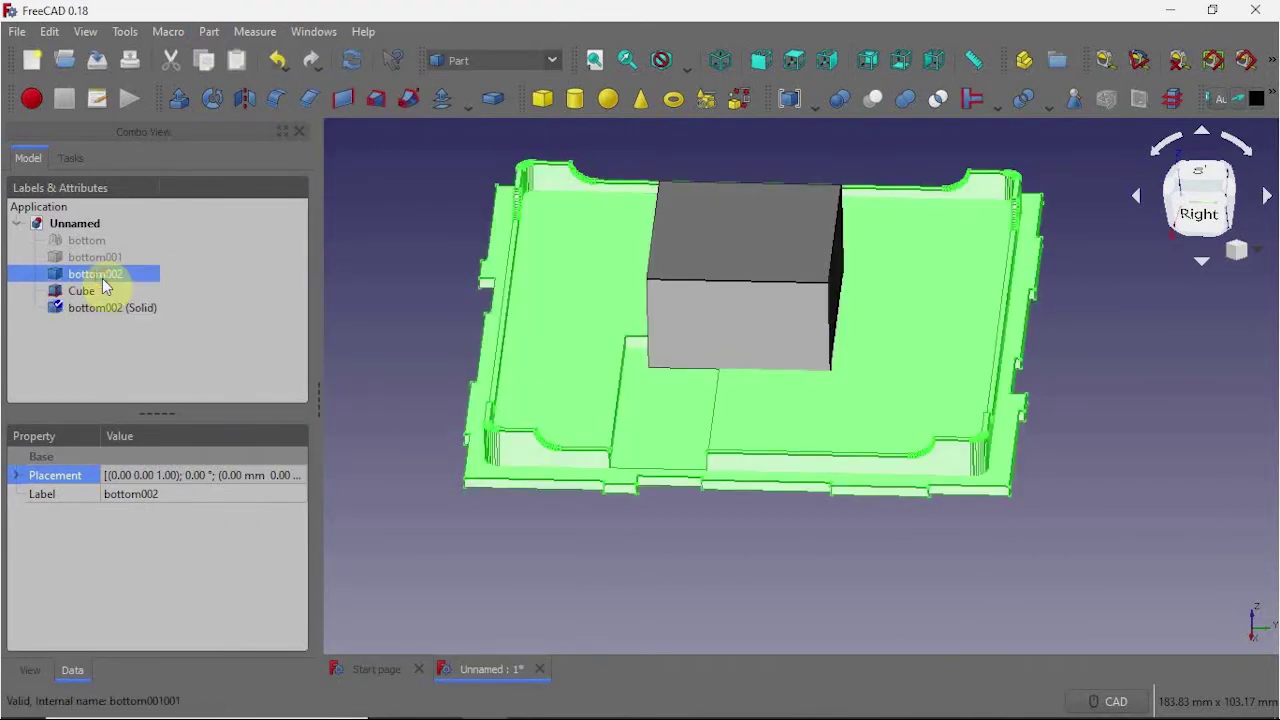
{"action": "right_click", "coordinate": [103, 281]}
{"action": "left_click", "coordinate": [140, 340]}
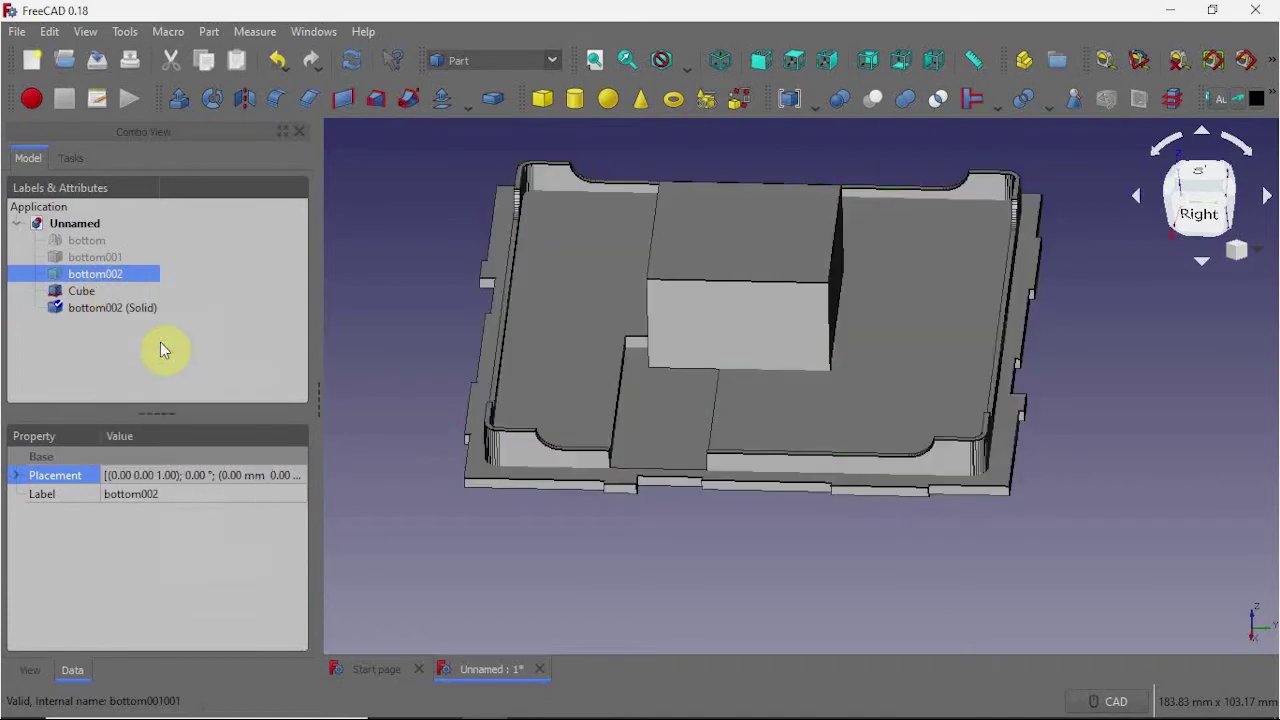
Cut the cube from the solid version of the bottom plate with a Boolean cut.
{"action": "left_click", "coordinate": [103, 311]}
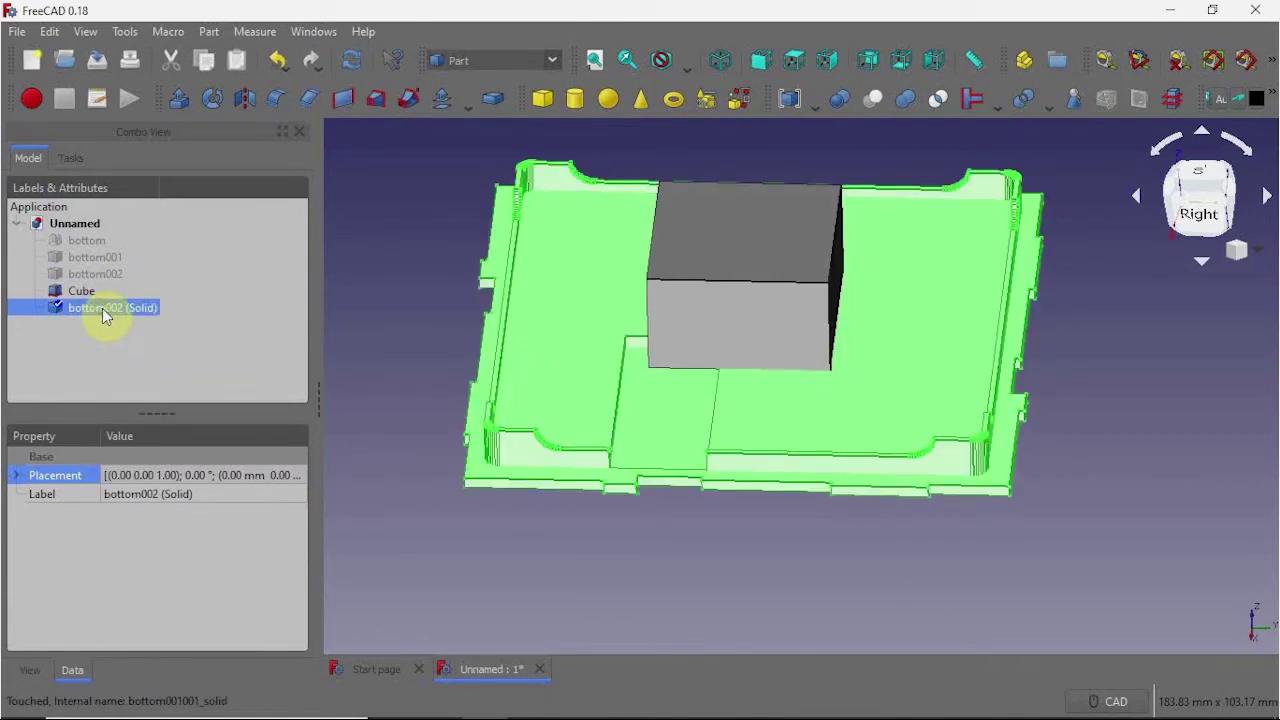
{"action": "left_click", "coordinate": [84, 291], "text": "ctrl"}
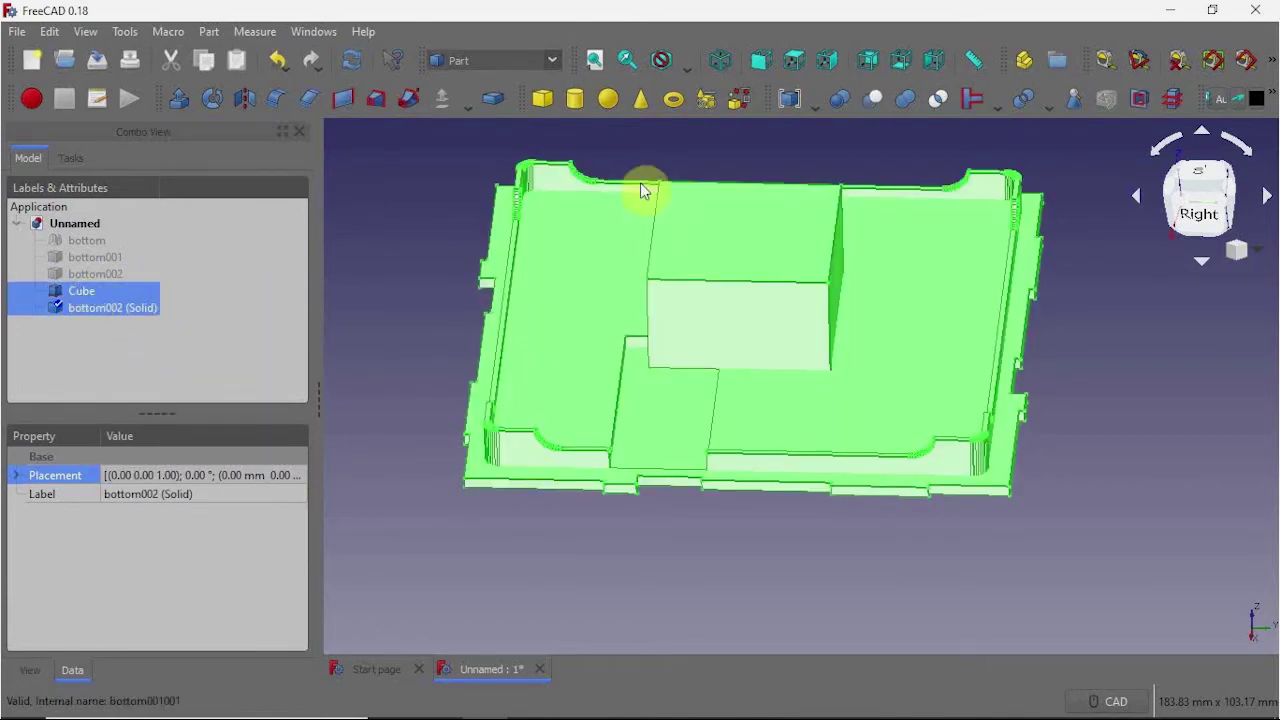
{"action": "left_click", "coordinate": [874, 100]}
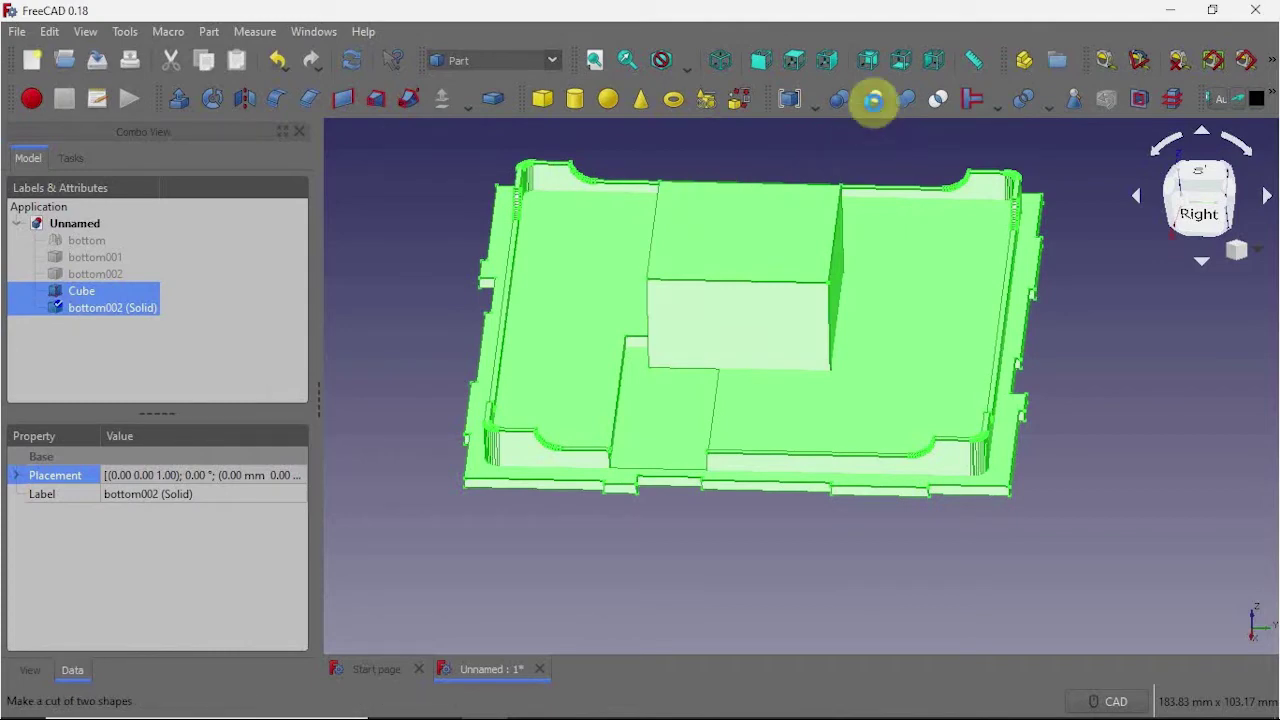
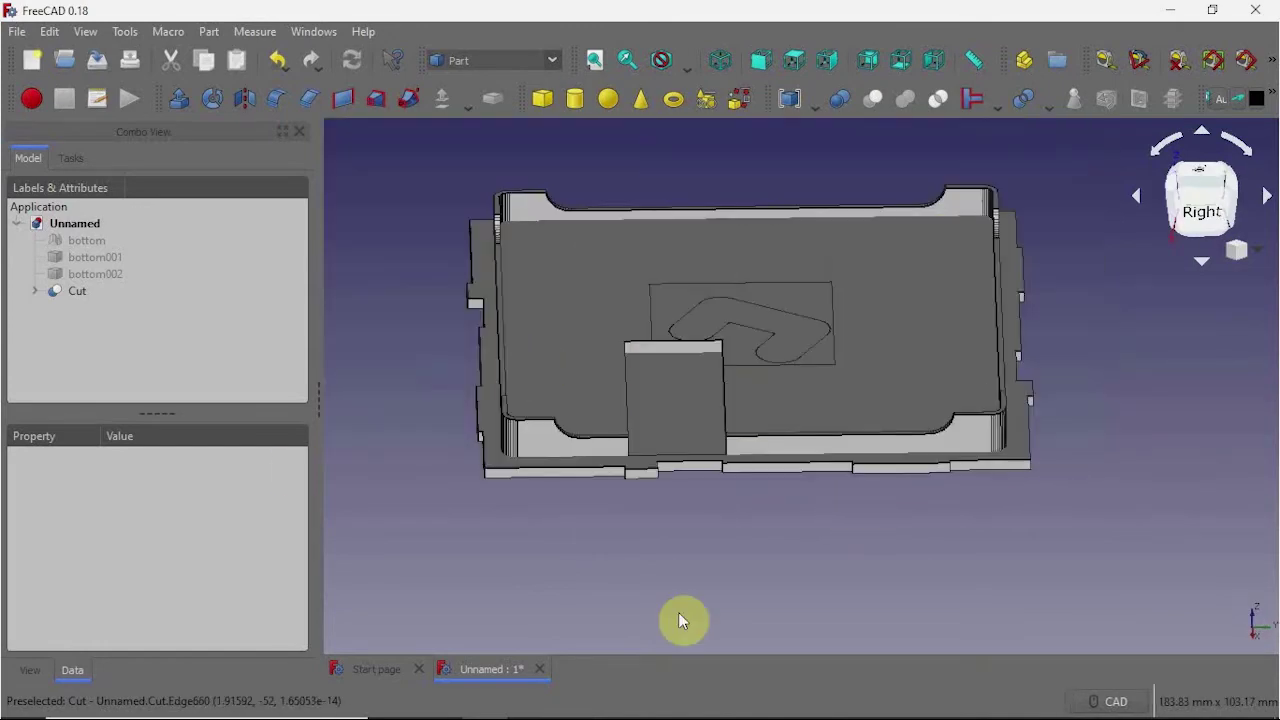
Add a second cube and set its length to 53 mm and its width to 27 mm.
{"action": "left_click", "coordinate": [75, 291]}
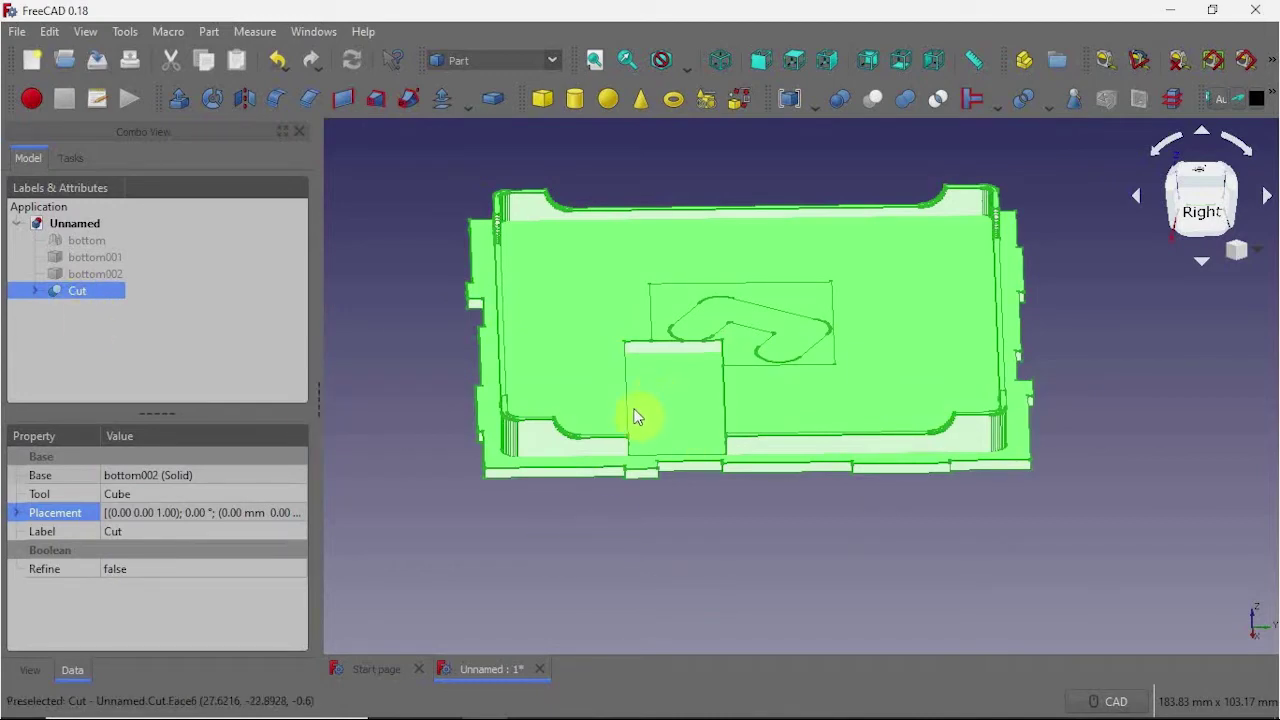
{"action": "left_click", "coordinate": [541, 98]}
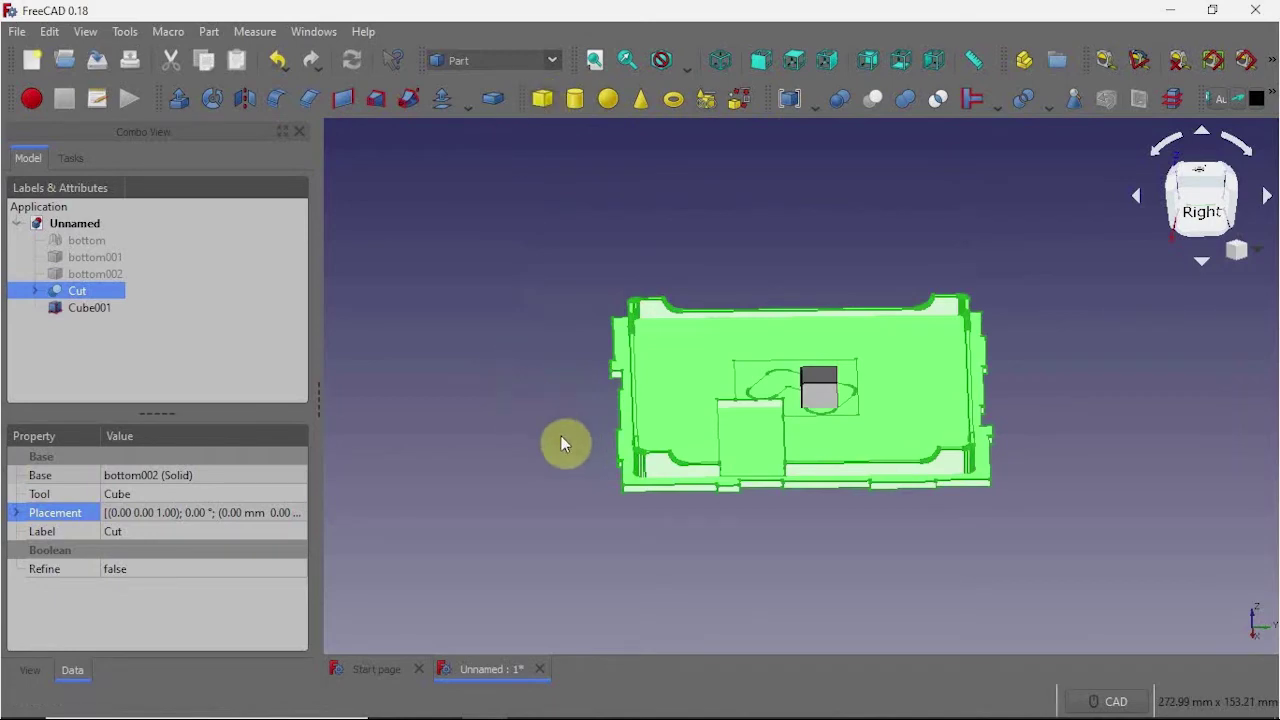
{"action": "scroll", "coordinate": [578, 445], "scroll_direction": "up", "scroll_amount": 4}
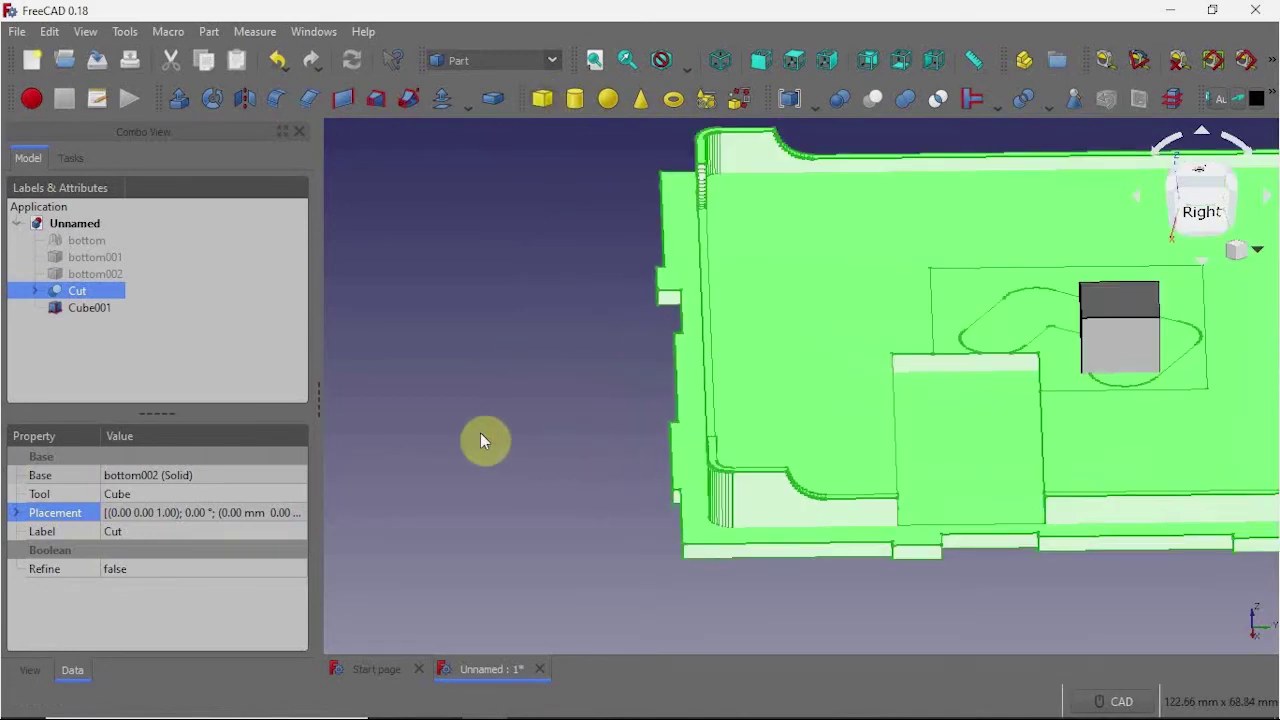
{"action": "left_click", "coordinate": [83, 312]}
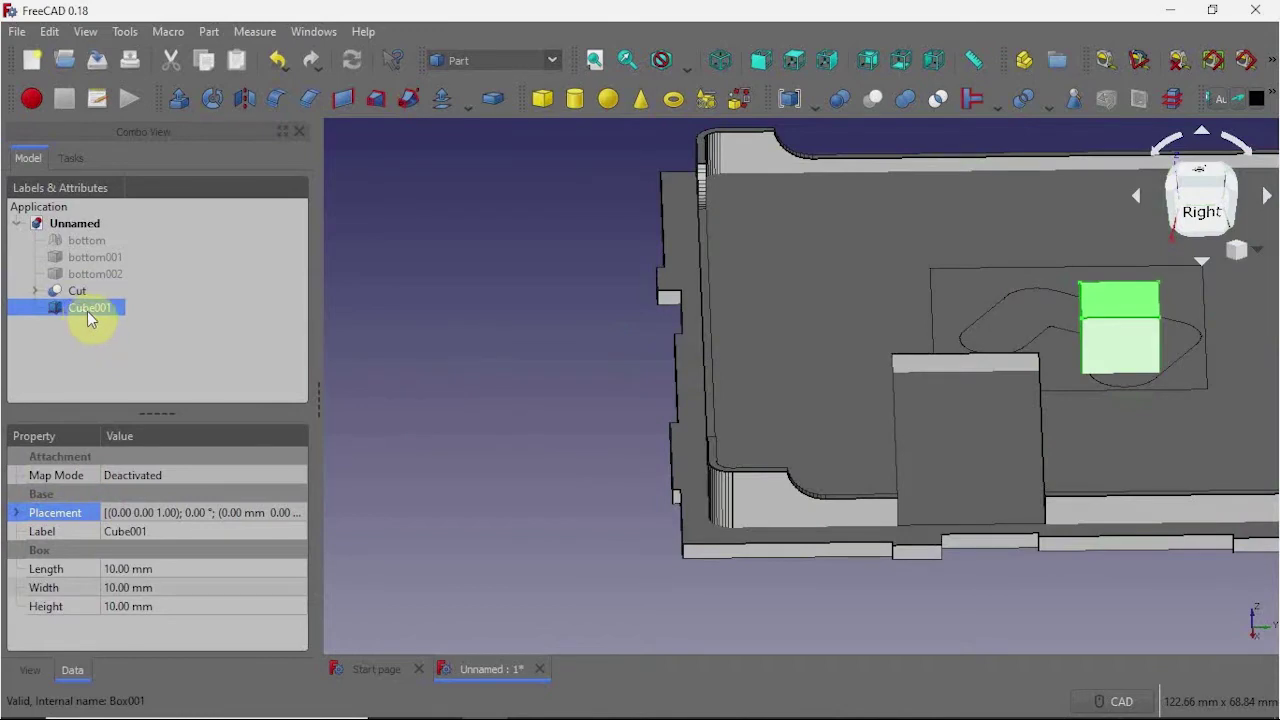
{"action": "left_click", "coordinate": [113, 569]}
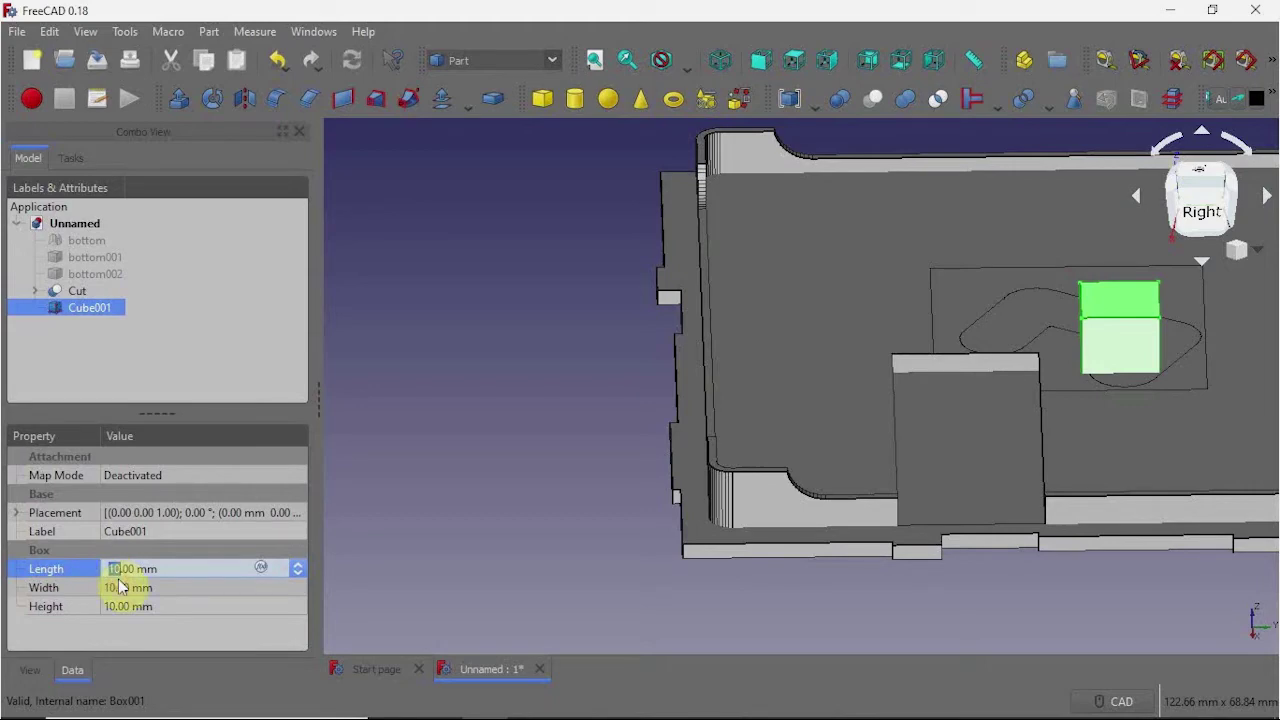
{"action": "type", "text": "53"}
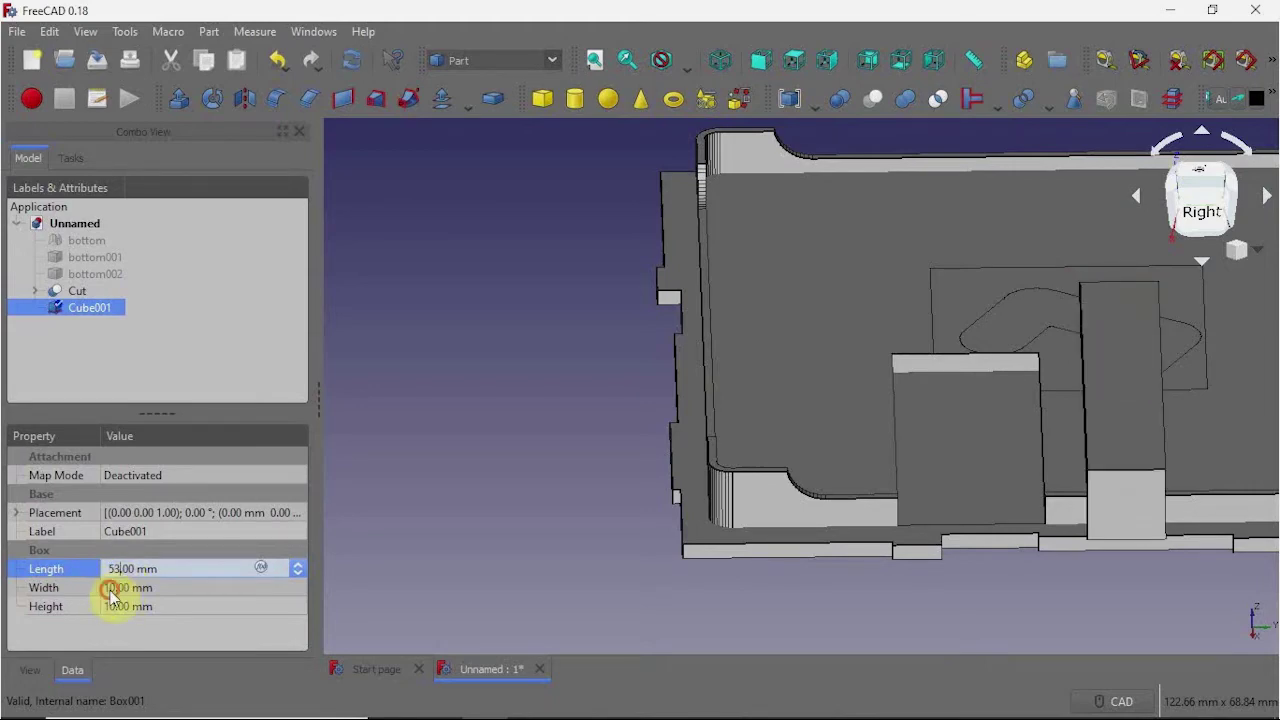
{"action": "left_click", "coordinate": [110, 589]}
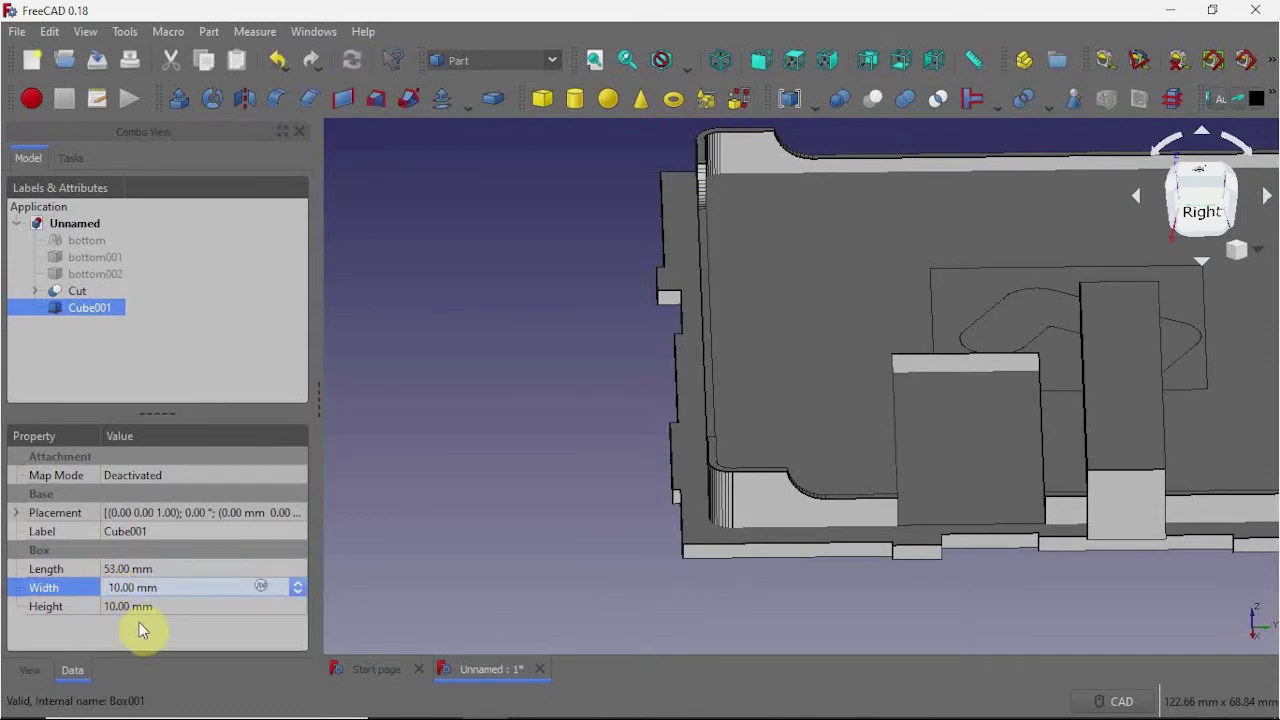
{"action": "type", "text": "27"}
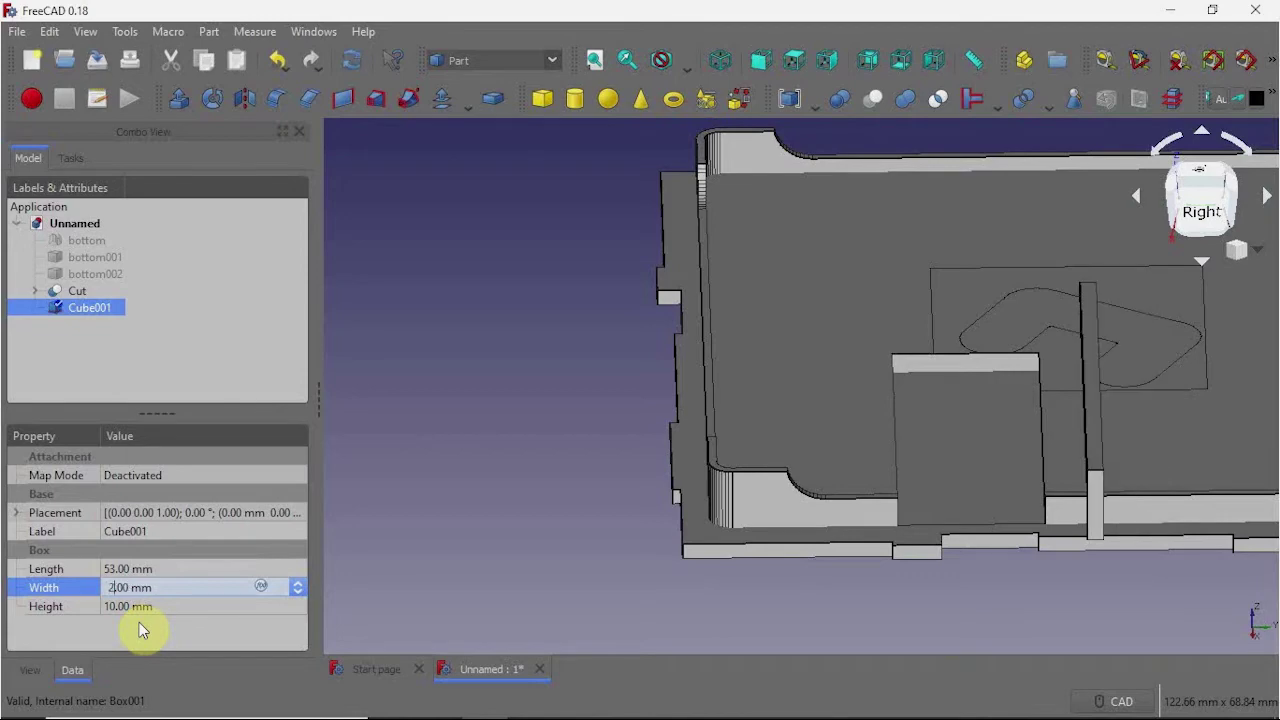
Open the second cube's placement settings and set its X translation to -5 mm.
{"action": "left_click", "coordinate": [300, 513]}
{"action": "left_click", "coordinate": [300, 513]}
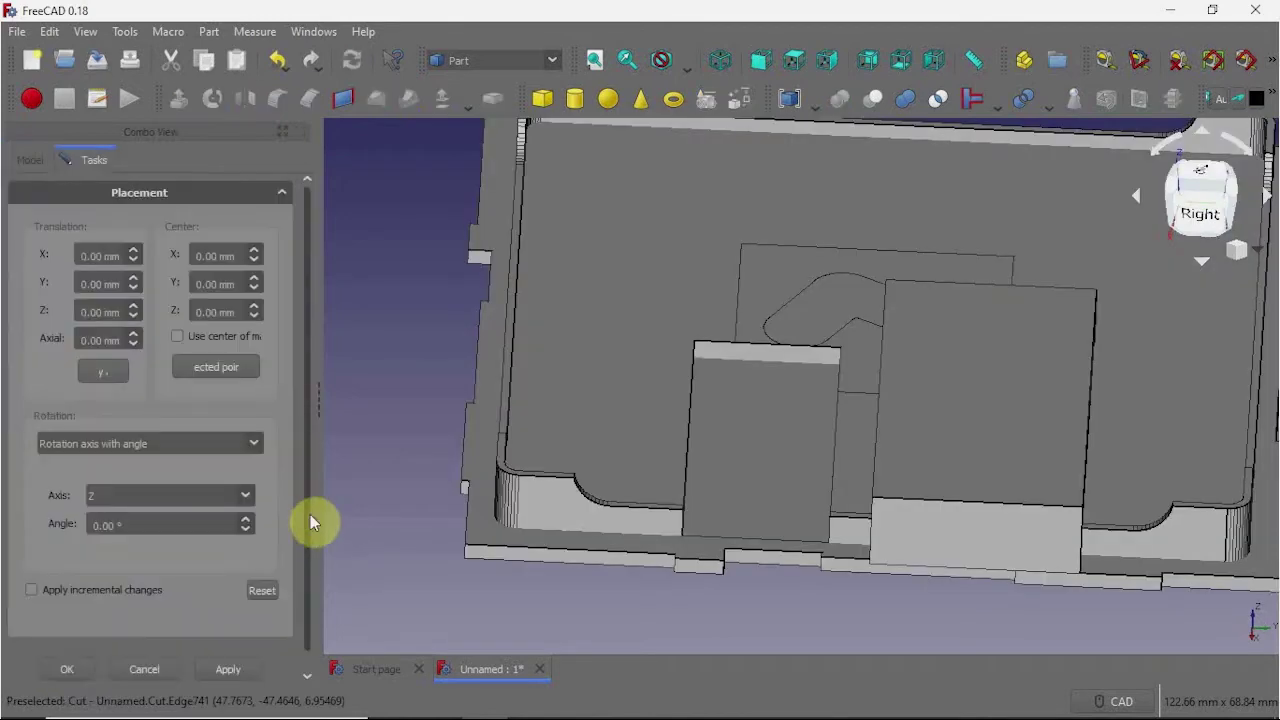
{"action": "left_click", "coordinate": [80, 256]}
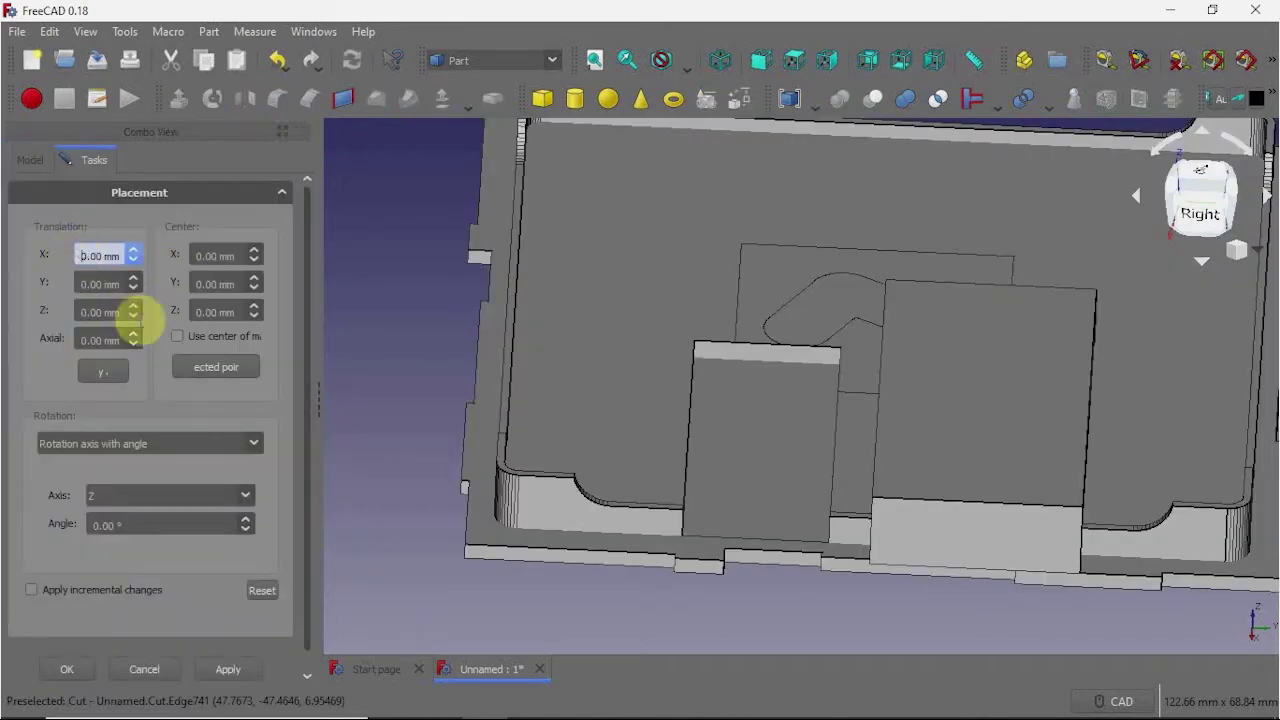
{"action": "type", "text": "-1"}
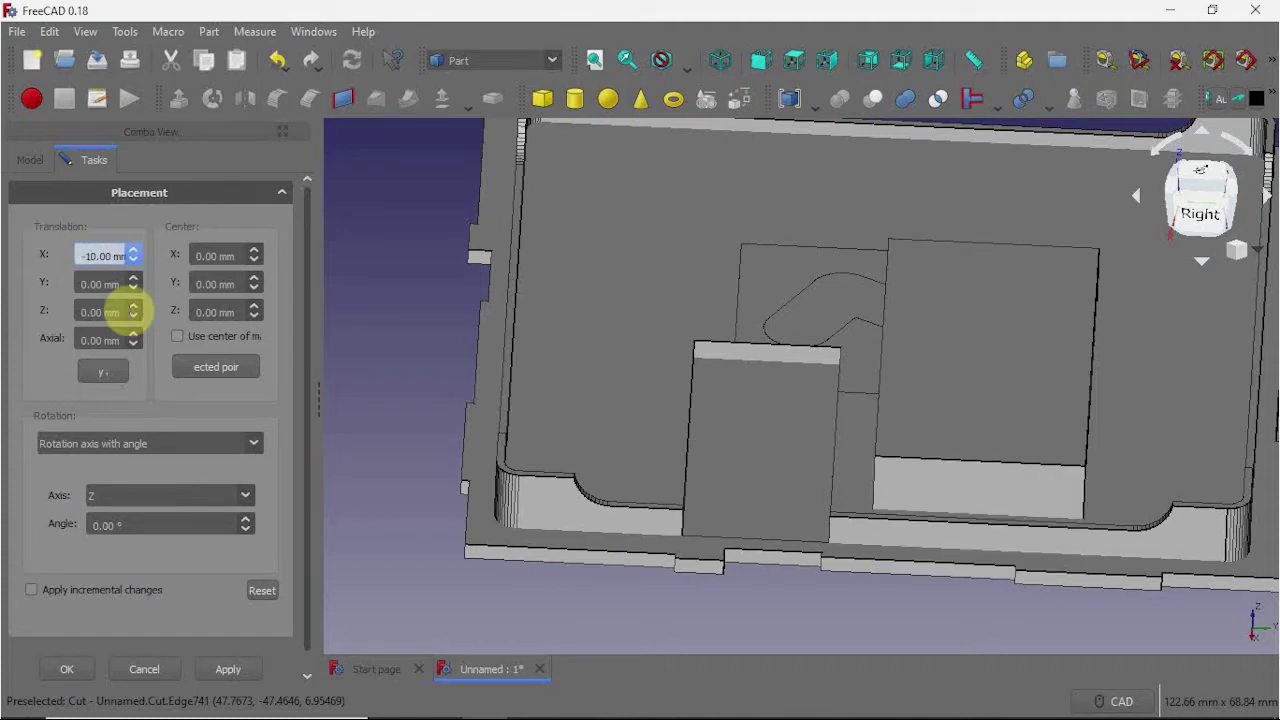
{"action": "key", "text": "BackSpace"}
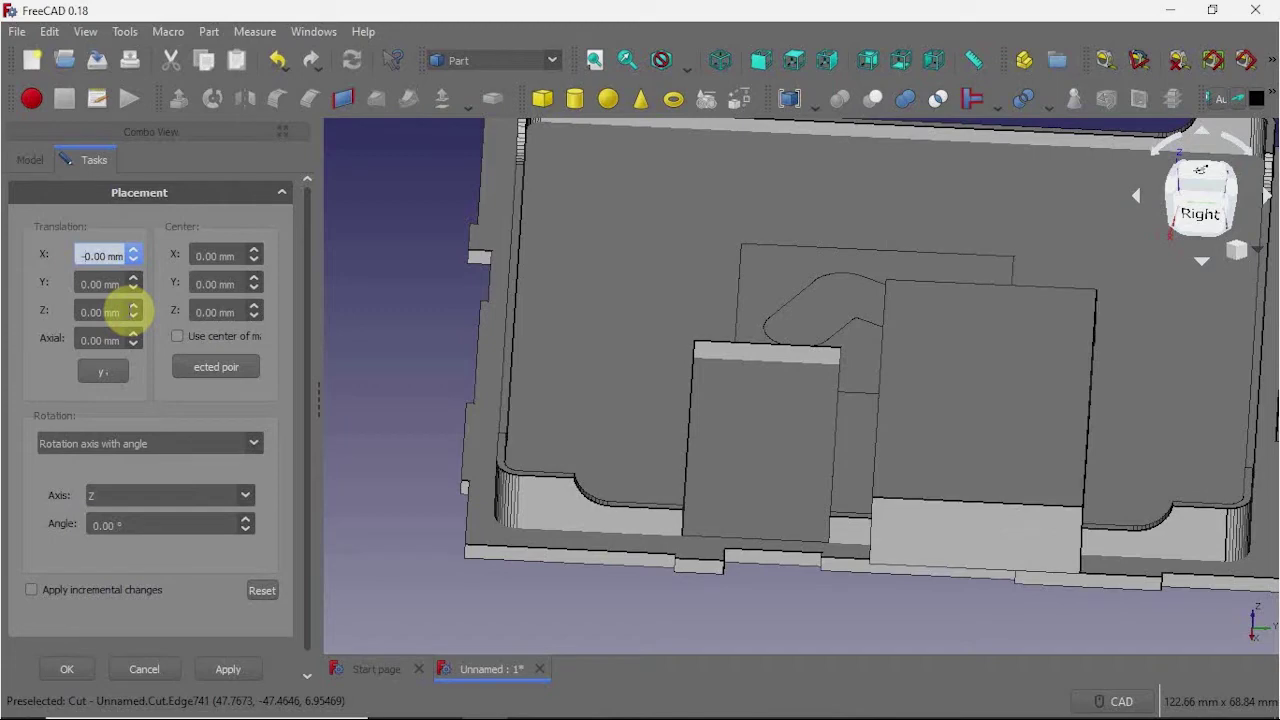
{"action": "type", "text": "5"}
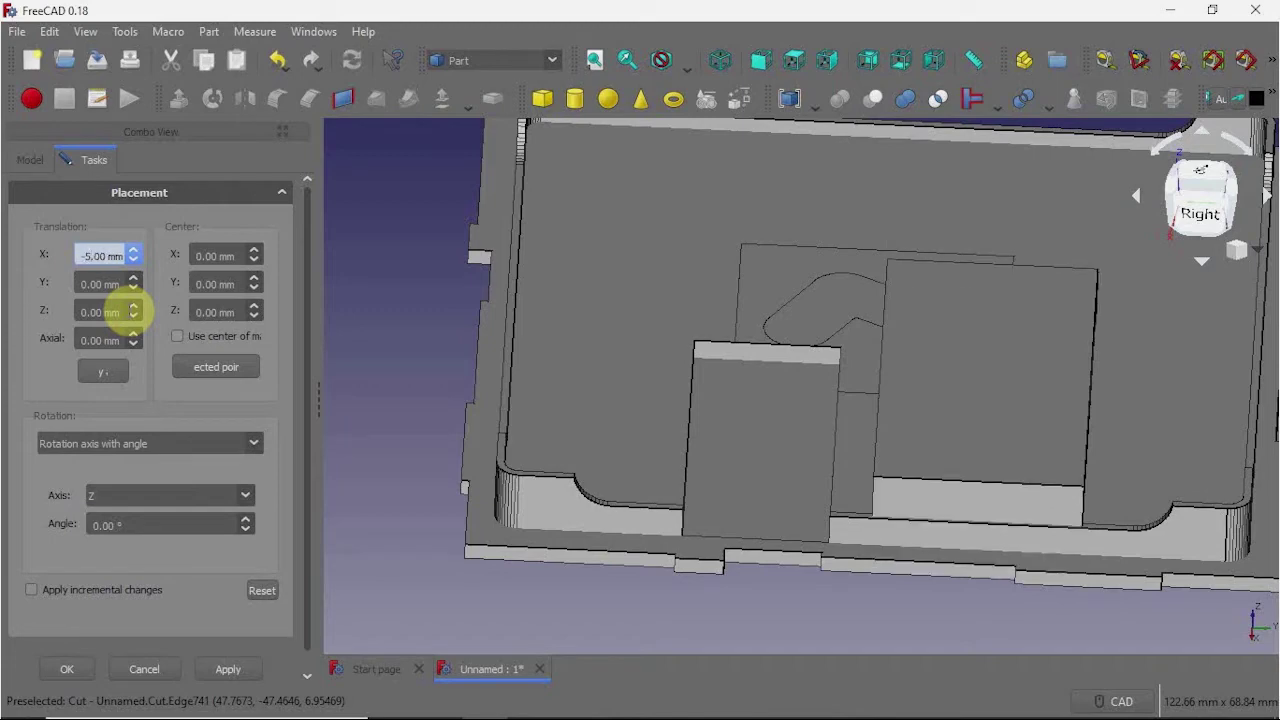
Set the second cube's translation to X -5.5 mm, Y -32.25 mm and Z -0.5 mm, and accept the placement.
{"action": "left_click", "coordinate": [83, 285]}
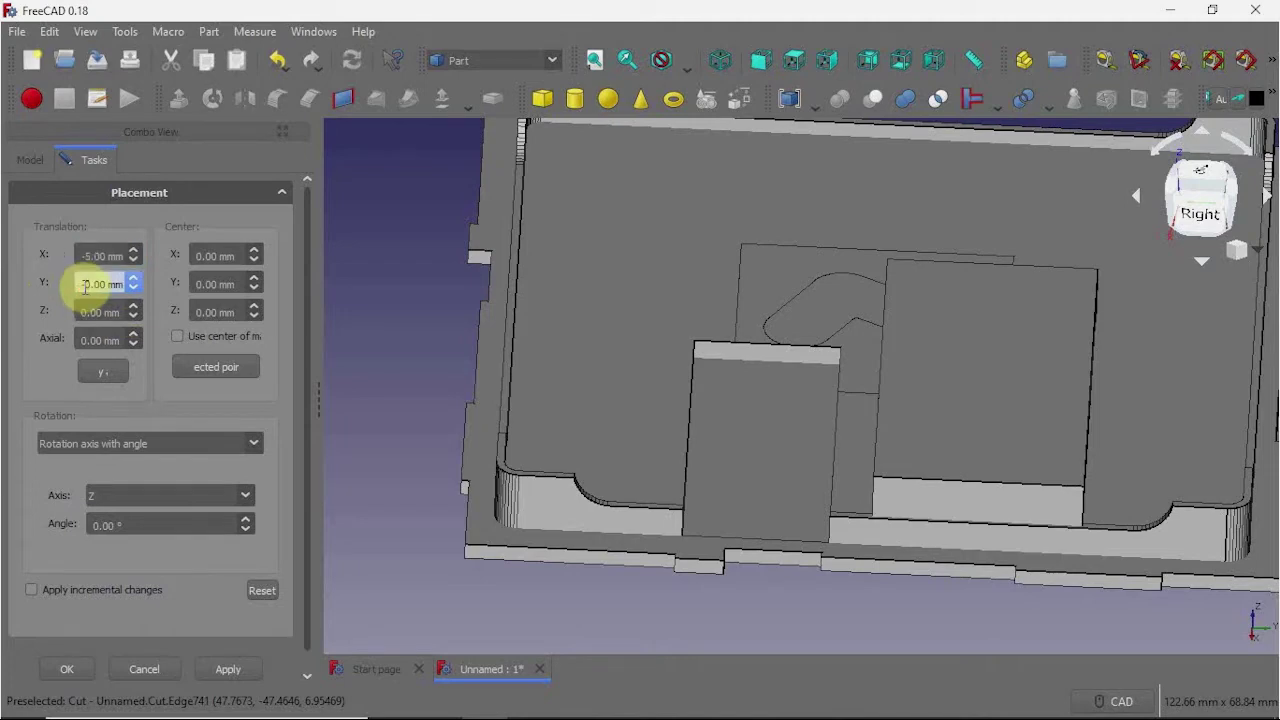
{"action": "type", "text": "10"}
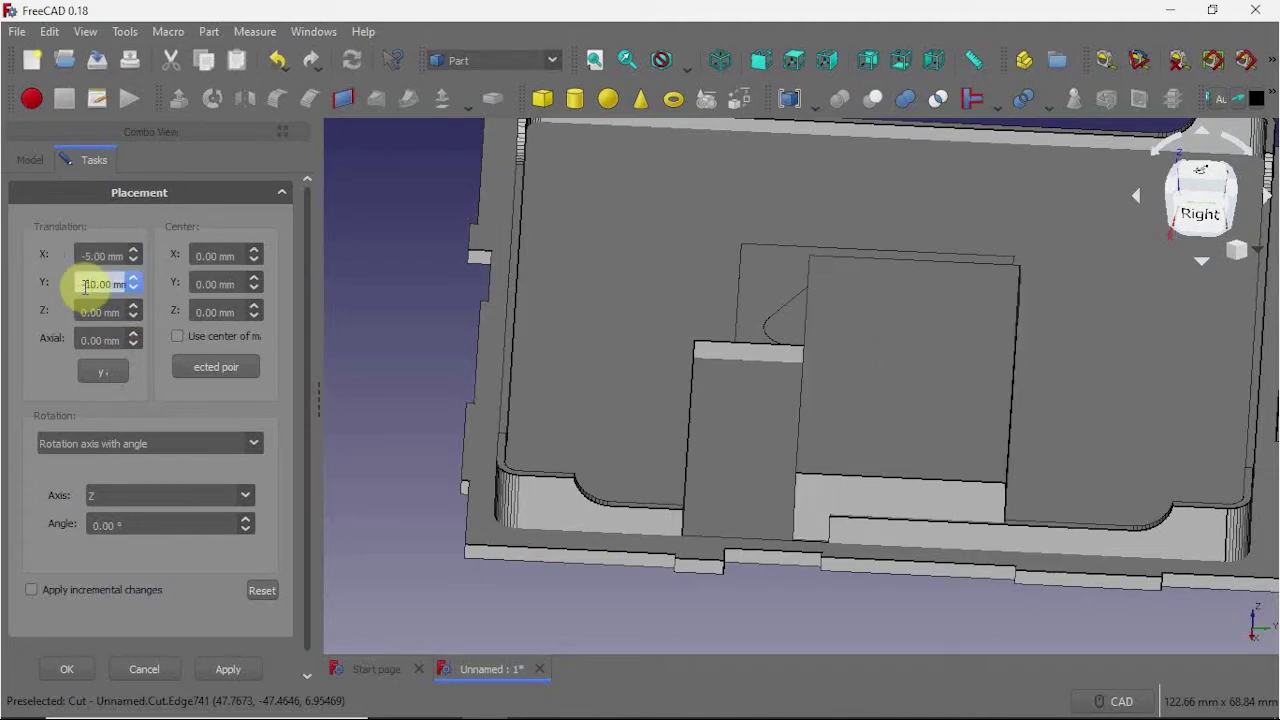
{"action": "key", "text": "BackSpace"}
{"action": "type", "text": "2"}
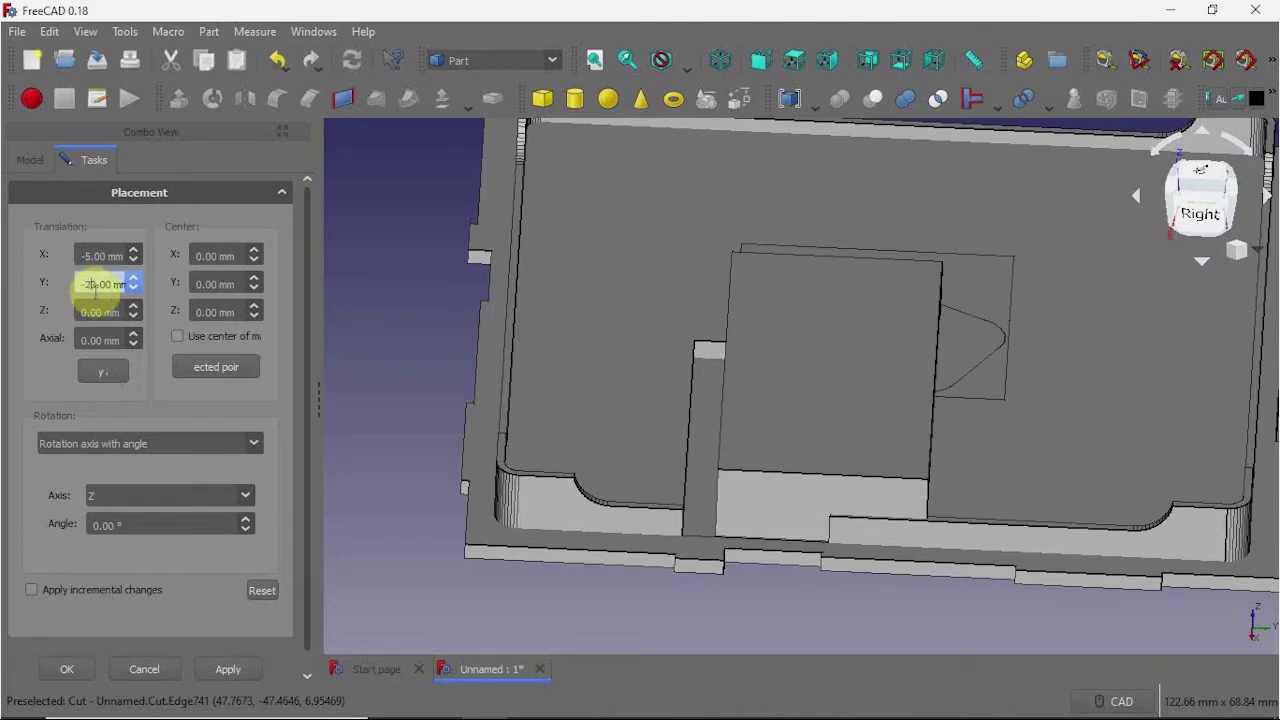
{"action": "type", "text": "-"}
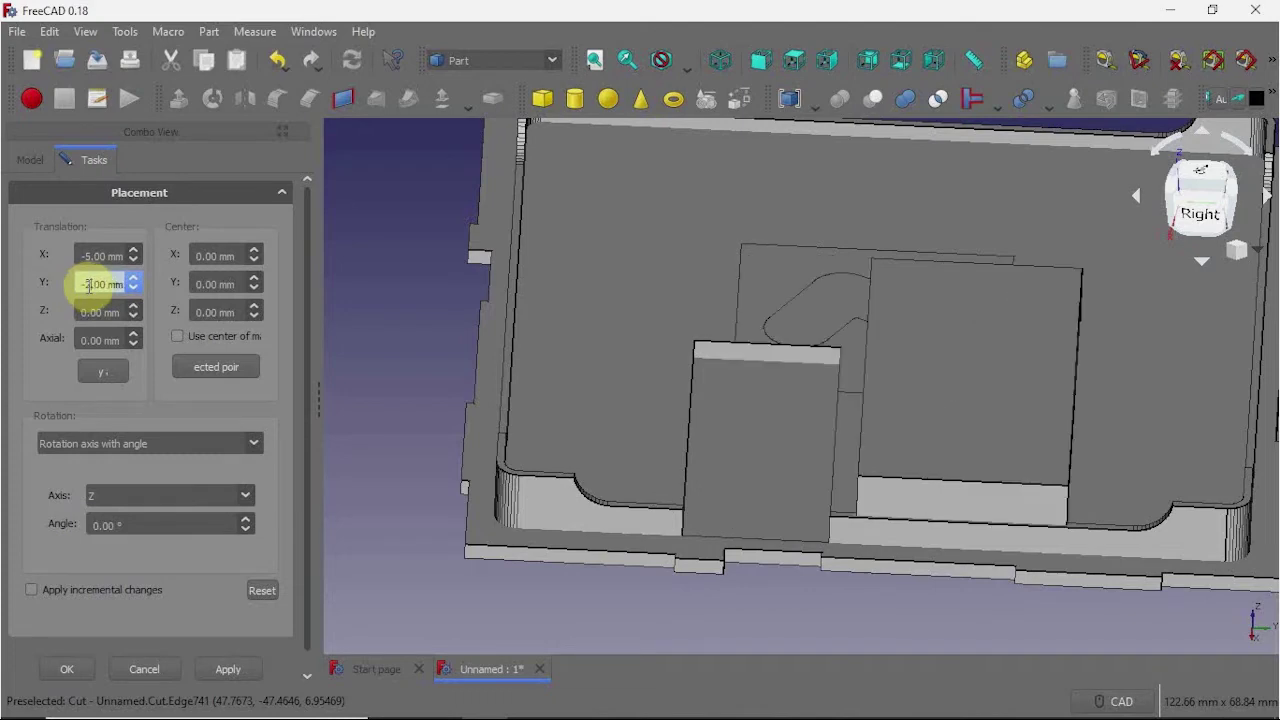
{"action": "type", "text": "5"}
{"action": "left_click", "coordinate": [110, 281]}
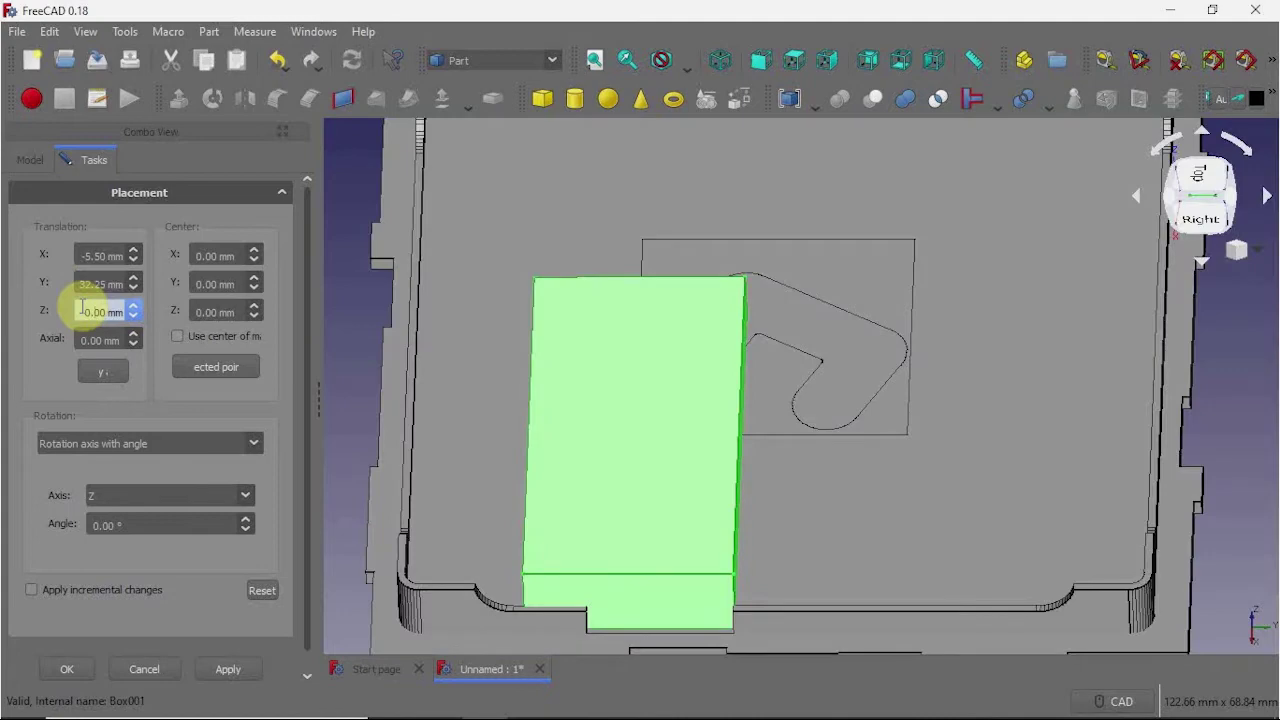
{"action": "left_click", "coordinate": [82, 310]}
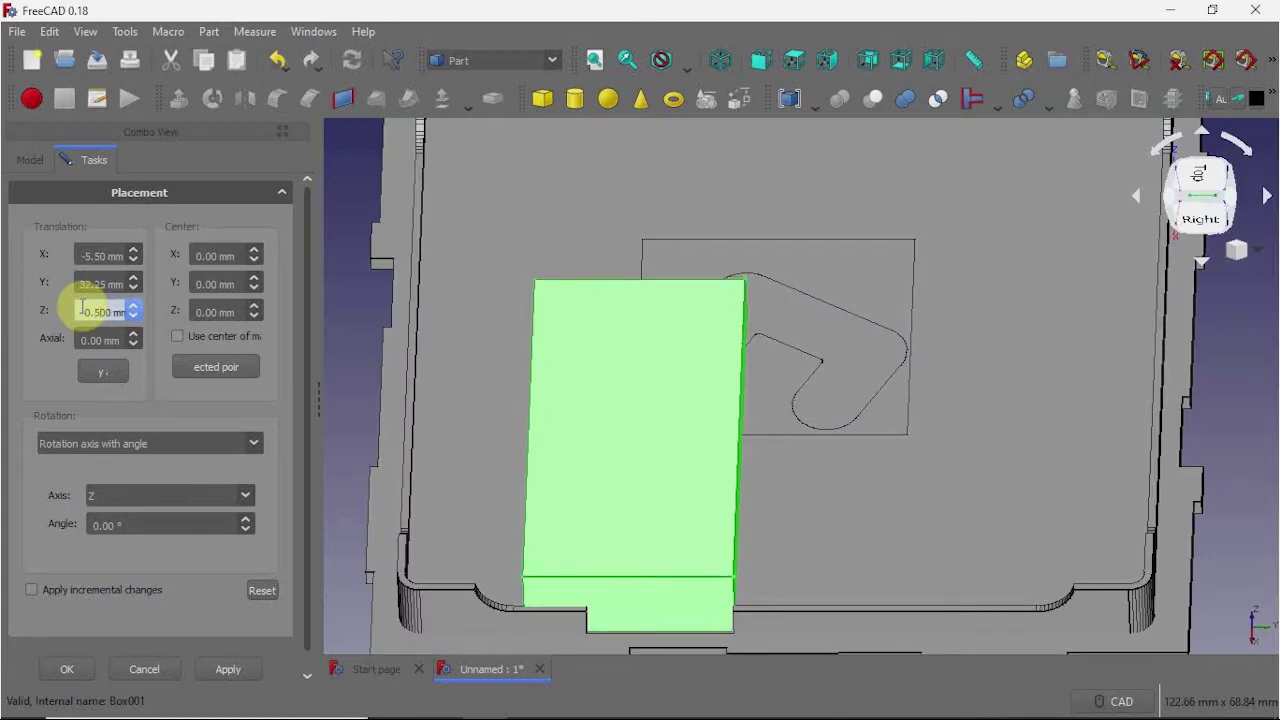
{"action": "left_click", "coordinate": [76, 667]}
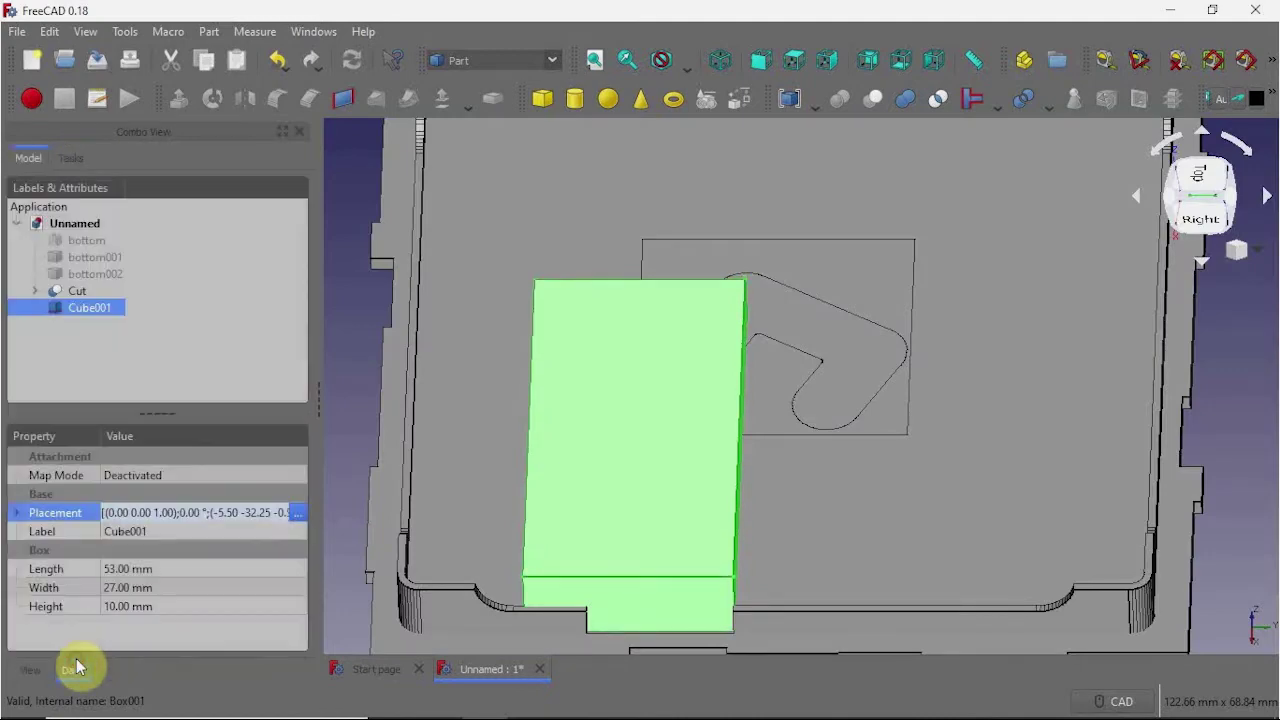
Try to cut the second cube from the existing Cut shape and inspect the recess around the slot.
{"action": "left_click", "coordinate": [72, 291]}
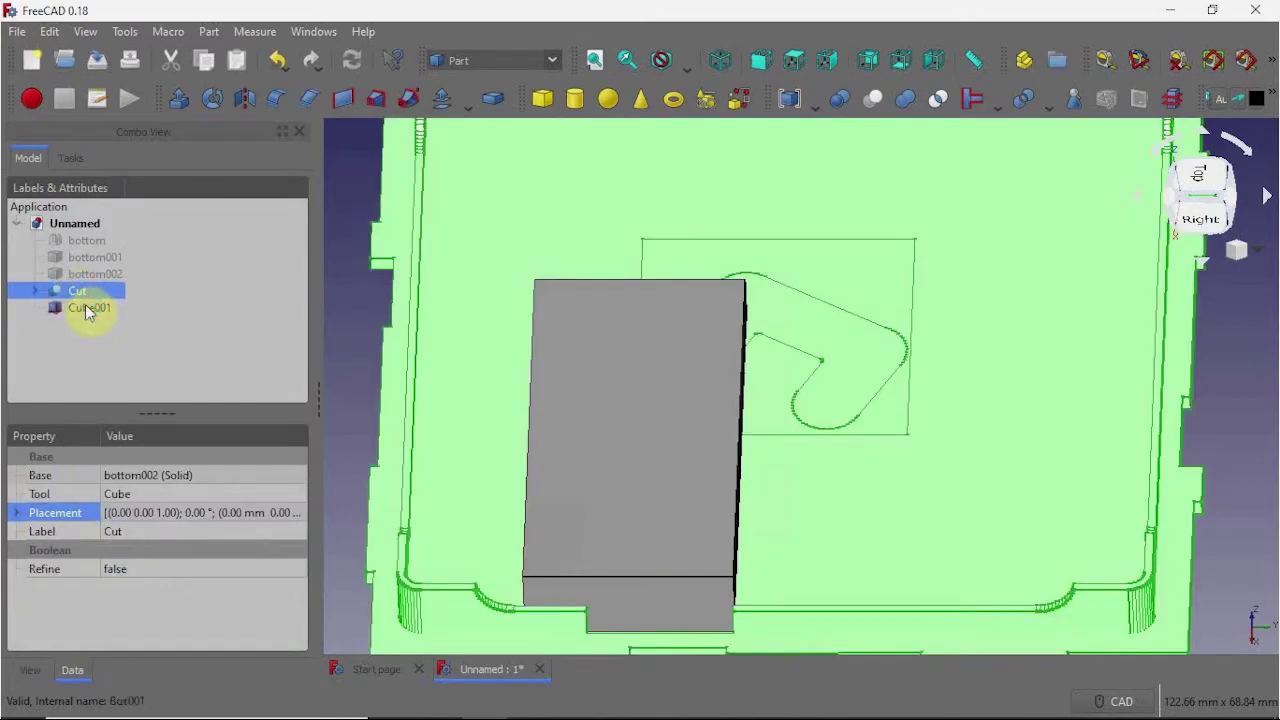
{"action": "left_click", "coordinate": [88, 307], "text": "ctrl"}
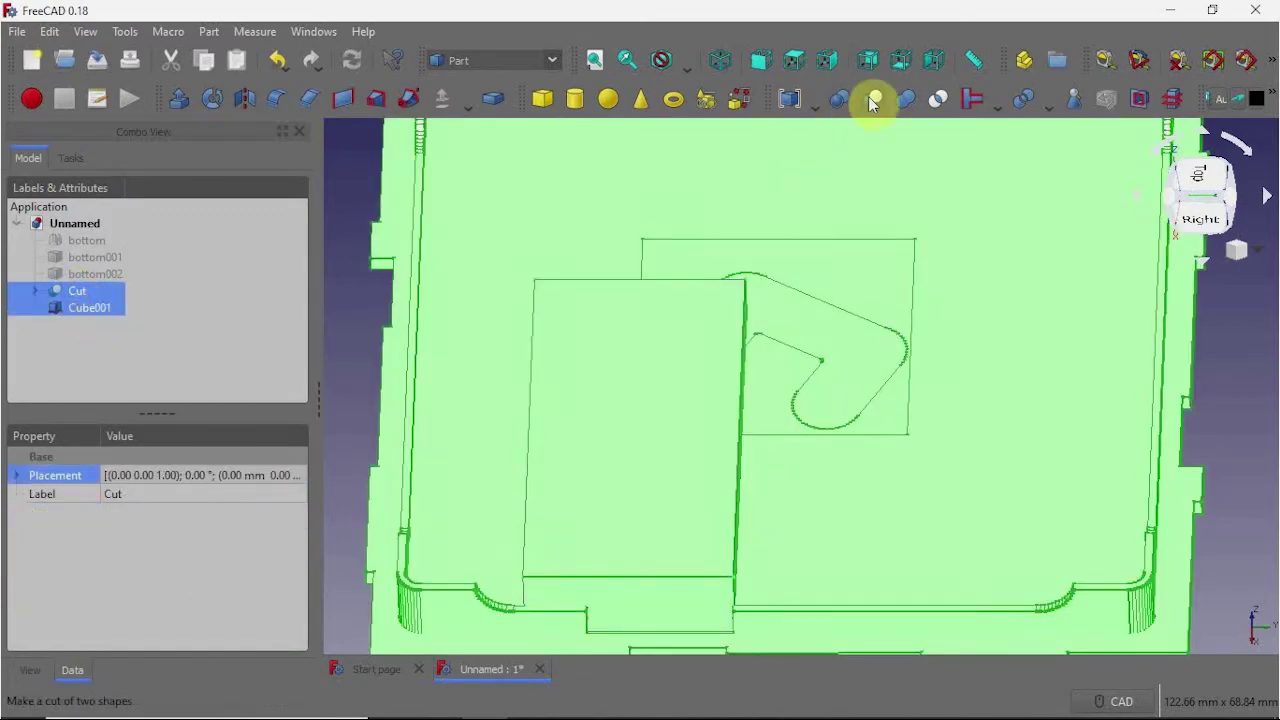
{"action": "left_click", "coordinate": [873, 100]}
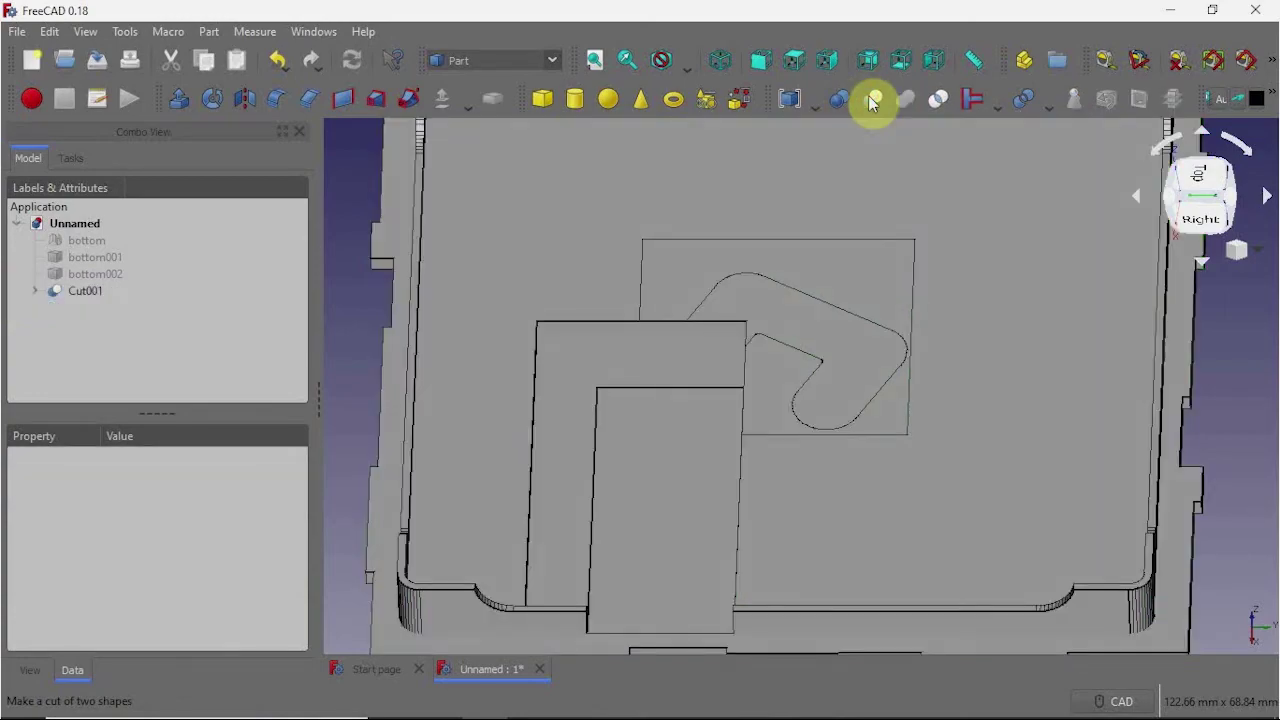
{"action": "middle_click_drag", "start_coordinate": [600, 455], "coordinate": [657, 506]}
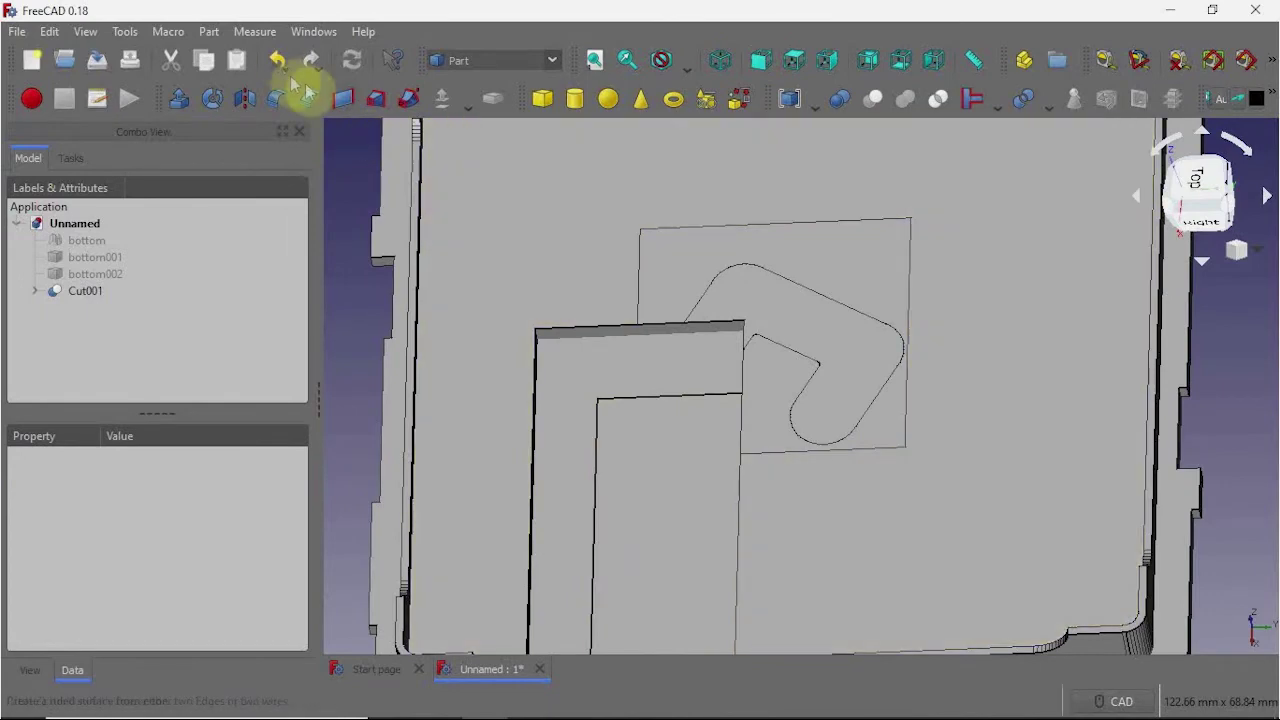
Undo the last Boolean cut and check how the second cube sits on the plate.
{"action": "left_click", "coordinate": [279, 61]}
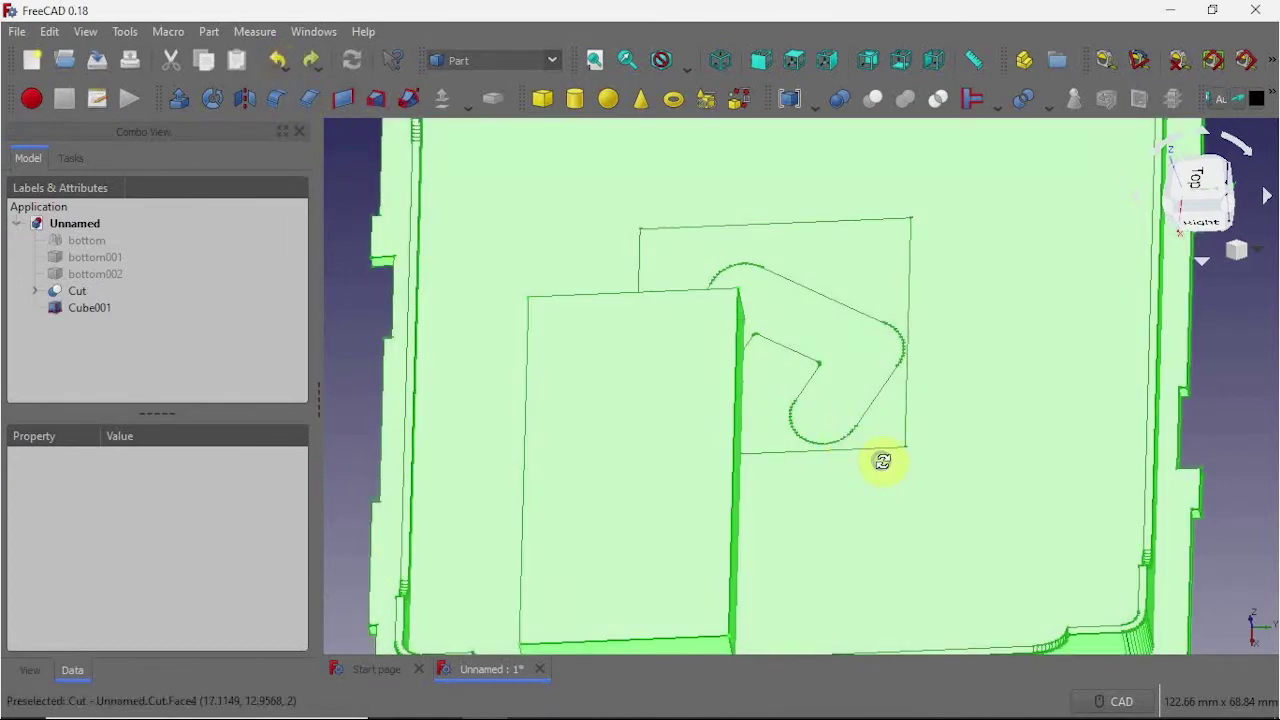
{"action": "mouse_move", "coordinate": [882, 461]}
{"action": "middle_mouse_down"}
{"action": "mouse_move", "coordinate": [877, 420]}
{"action": "mouse_move", "coordinate": [880, 443]}
{"action": "middle_mouse_up"}
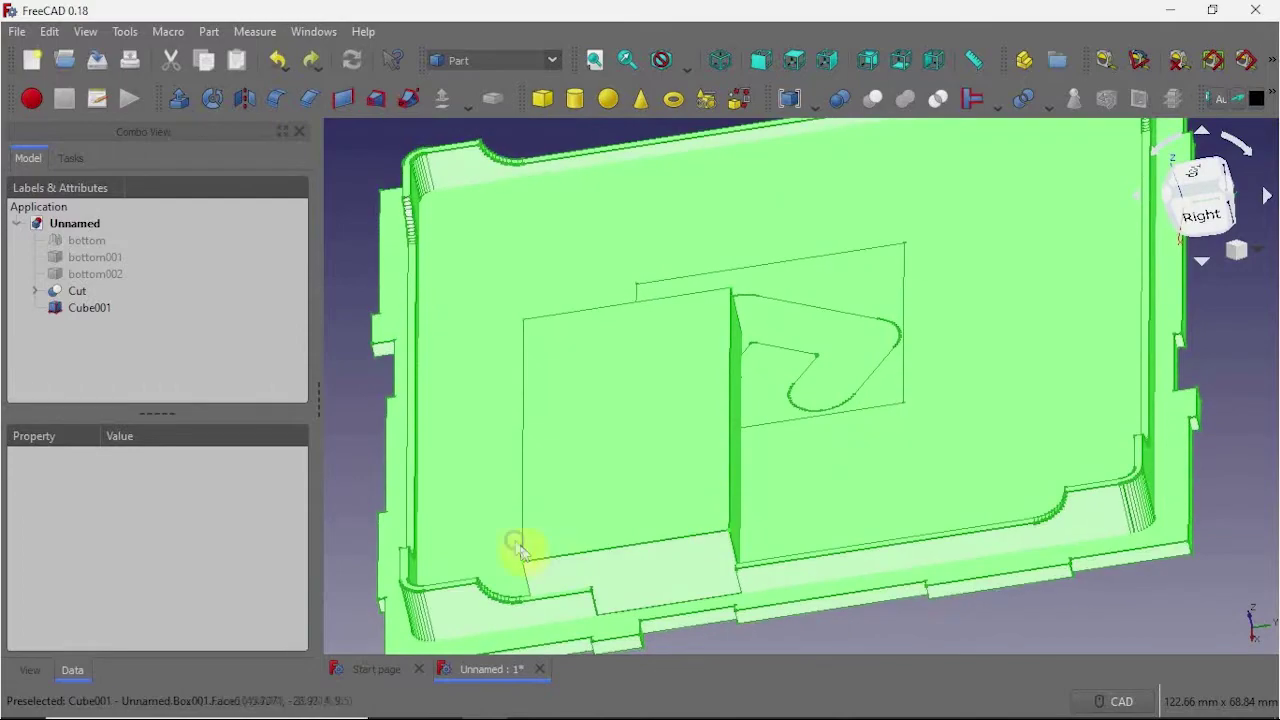
Set the second cube's Z translation to -0.75 mm and accept the placement.
{"action": "key", "text": "v"}
{"action": "key", "text": "f"}
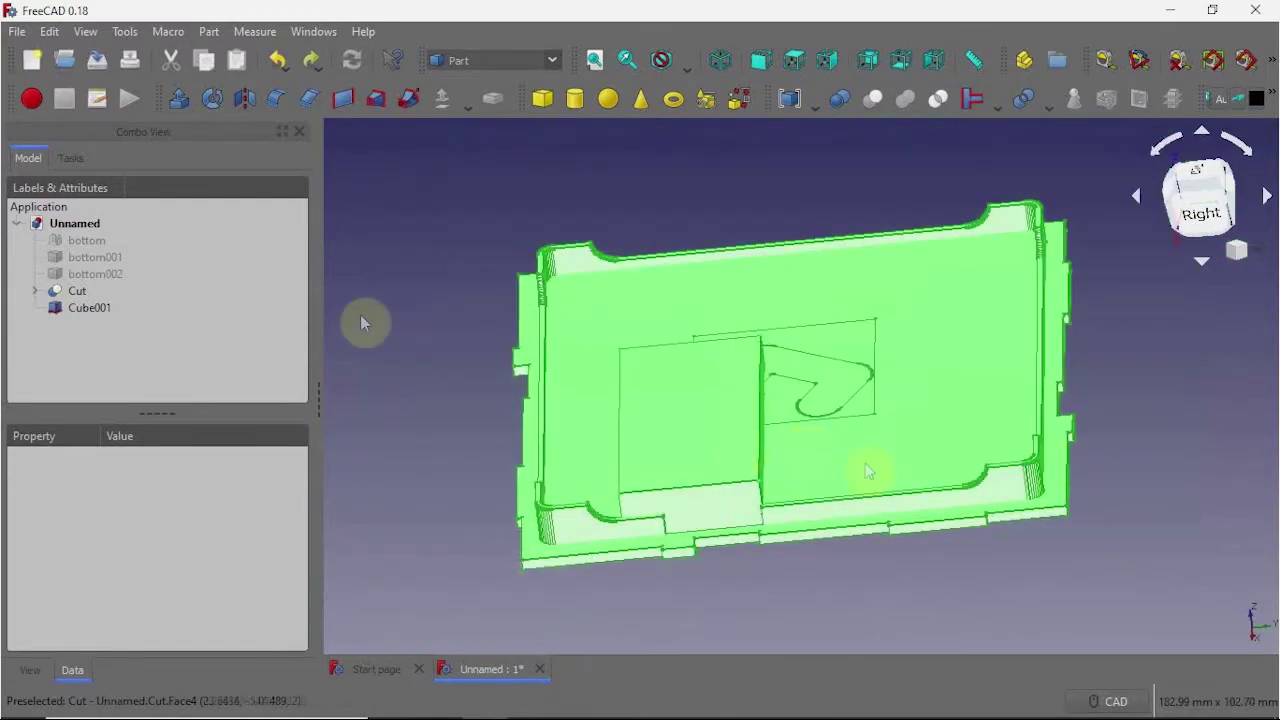
{"action": "middle_click_drag", "start_coordinate": [1086, 480], "coordinate": [1100, 497]}
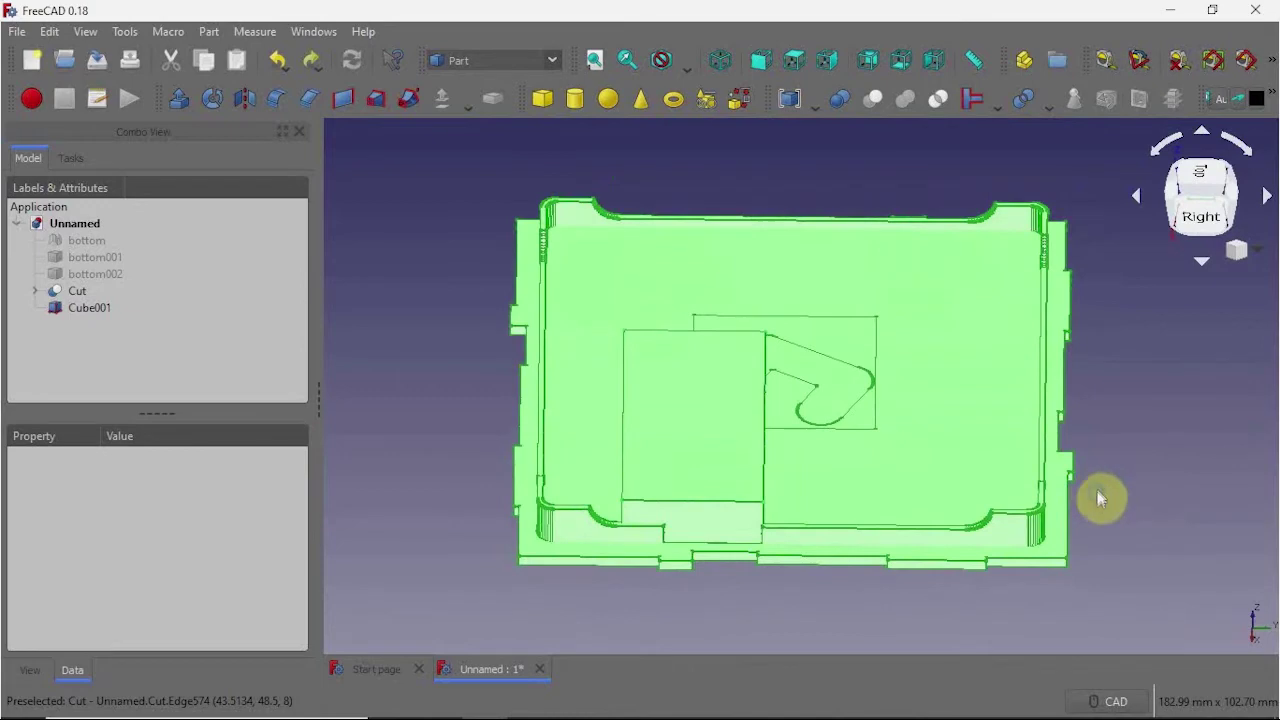
{"action": "left_click", "coordinate": [90, 310]}
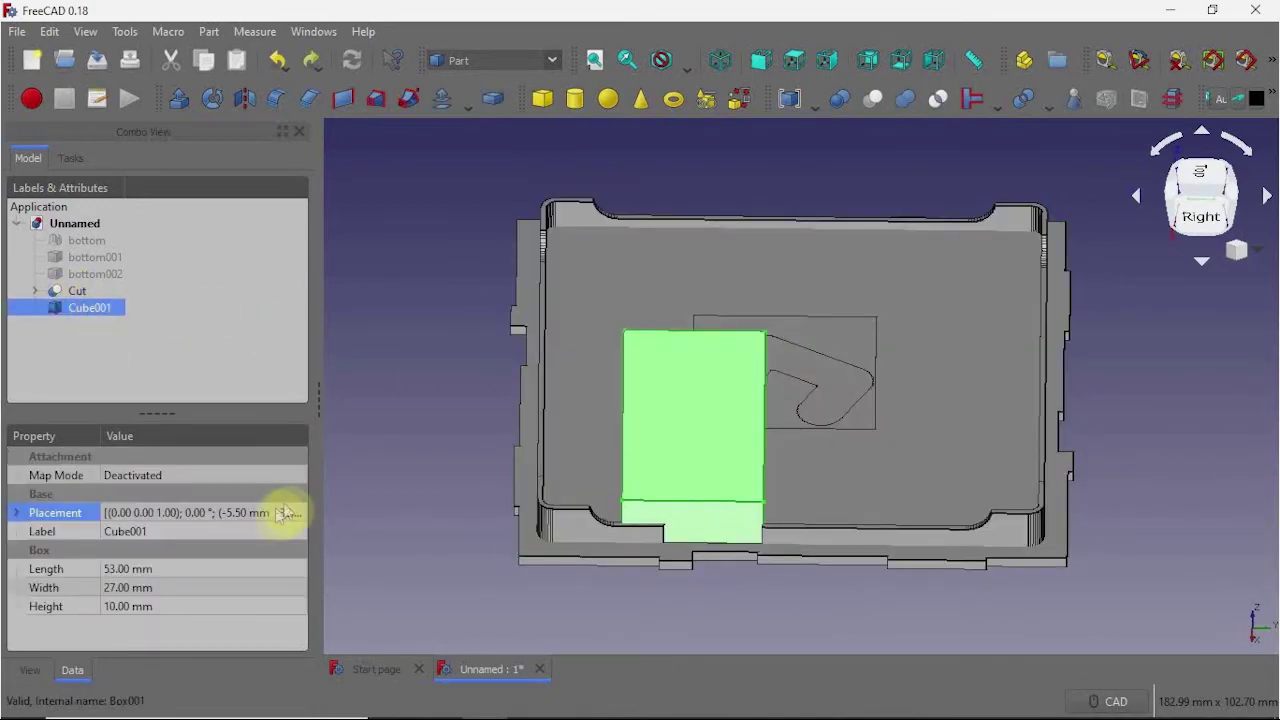
{"action": "left_click", "coordinate": [289, 513]}
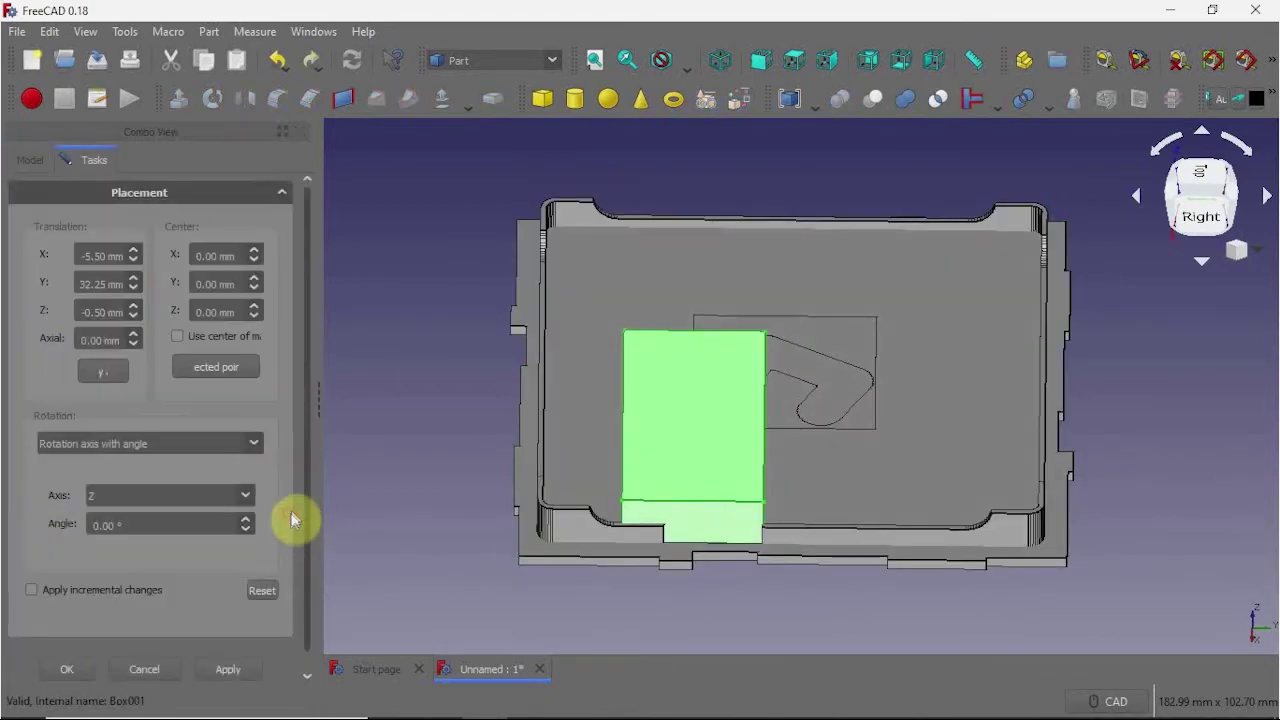
{"action": "left_click", "coordinate": [101, 312]}
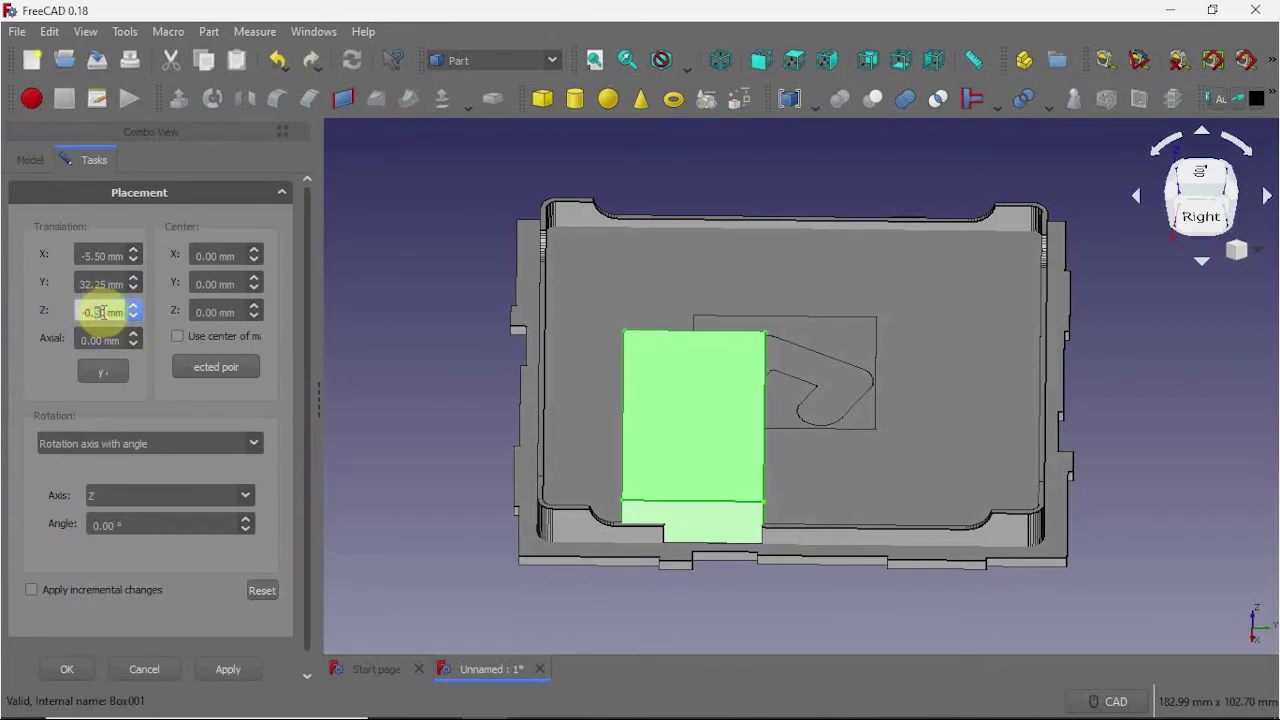
{"action": "scroll", "coordinate": [107, 316], "scroll_direction": "down", "scroll_amount": 2}
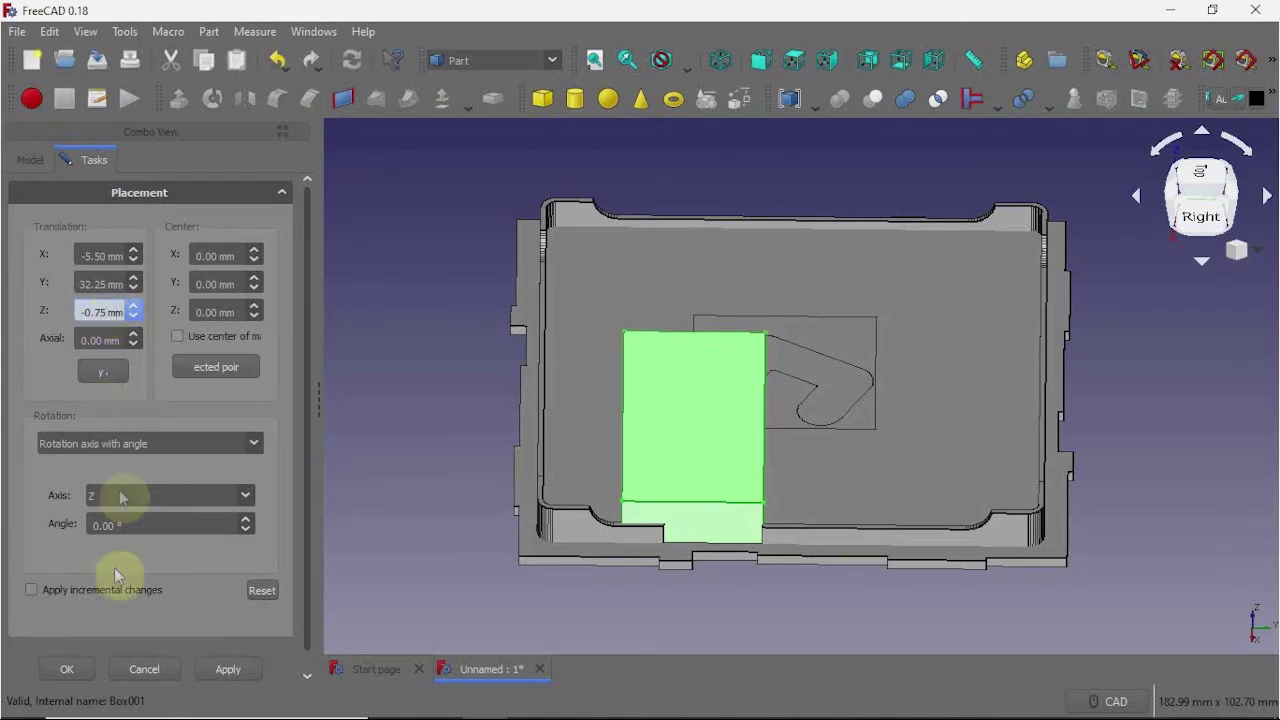
{"action": "left_click", "coordinate": [66, 668]}
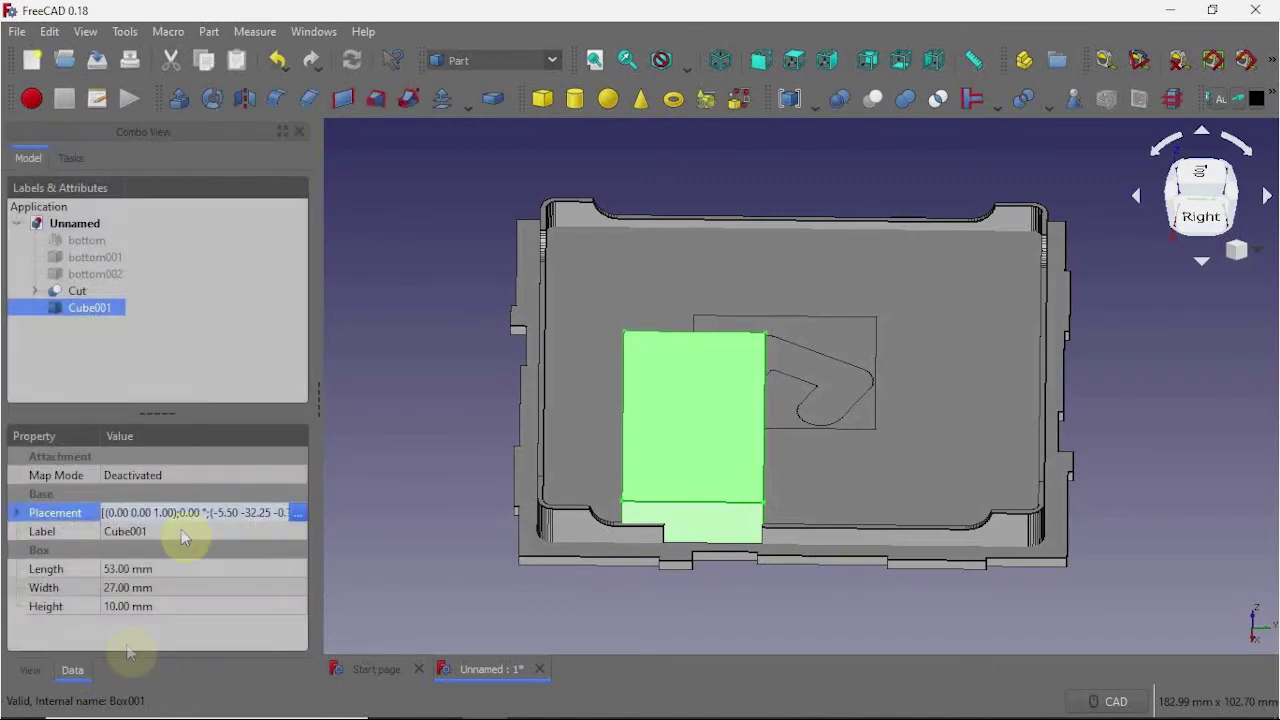
Cut the second cube from the existing Cut shape and inspect the recess and its opening in the rim.
{"action": "left_click", "coordinate": [124, 375]}
{"action": "left_click", "coordinate": [78, 291]}
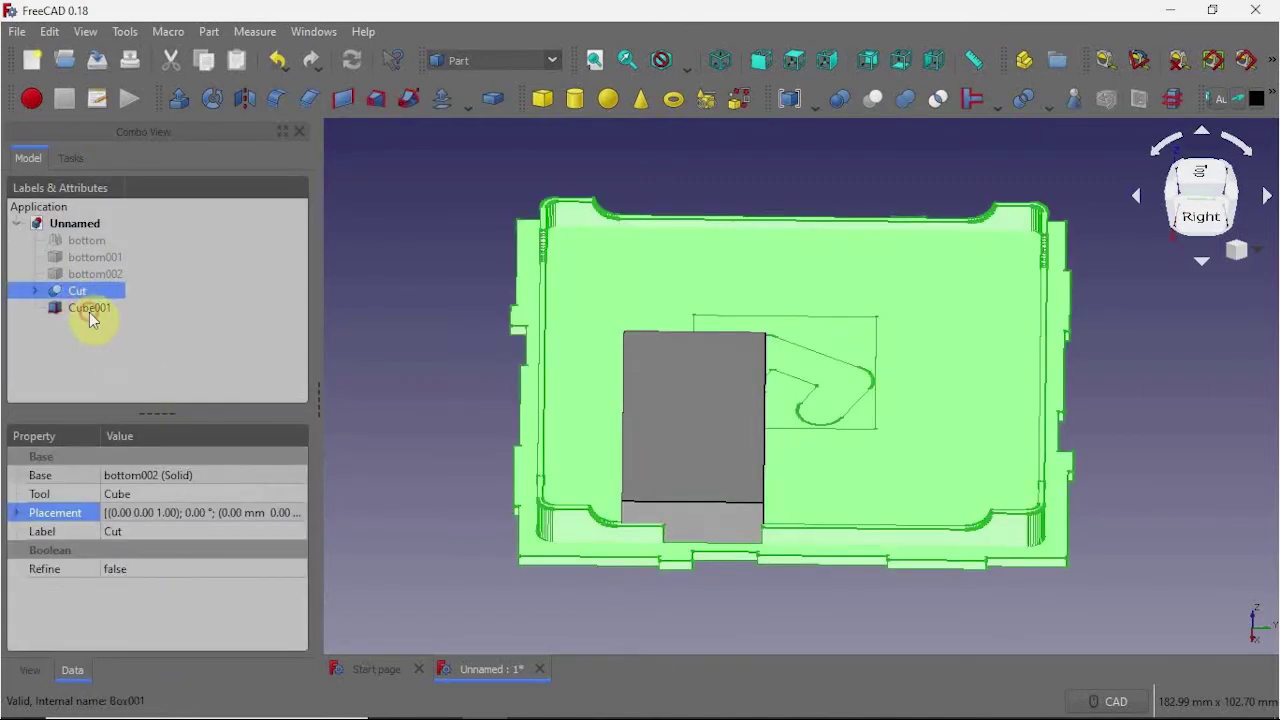
{"action": "left_click", "coordinate": [88, 308], "text": "ctrl"}
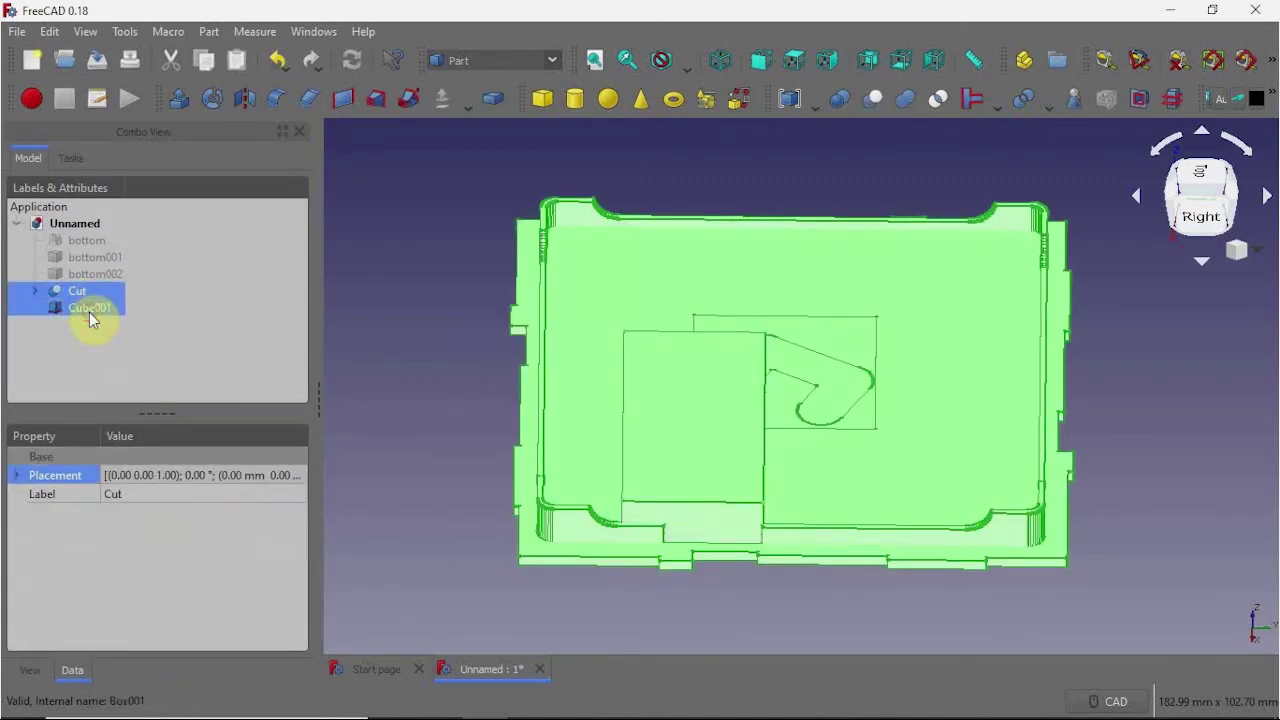
{"action": "left_click", "coordinate": [872, 100]}
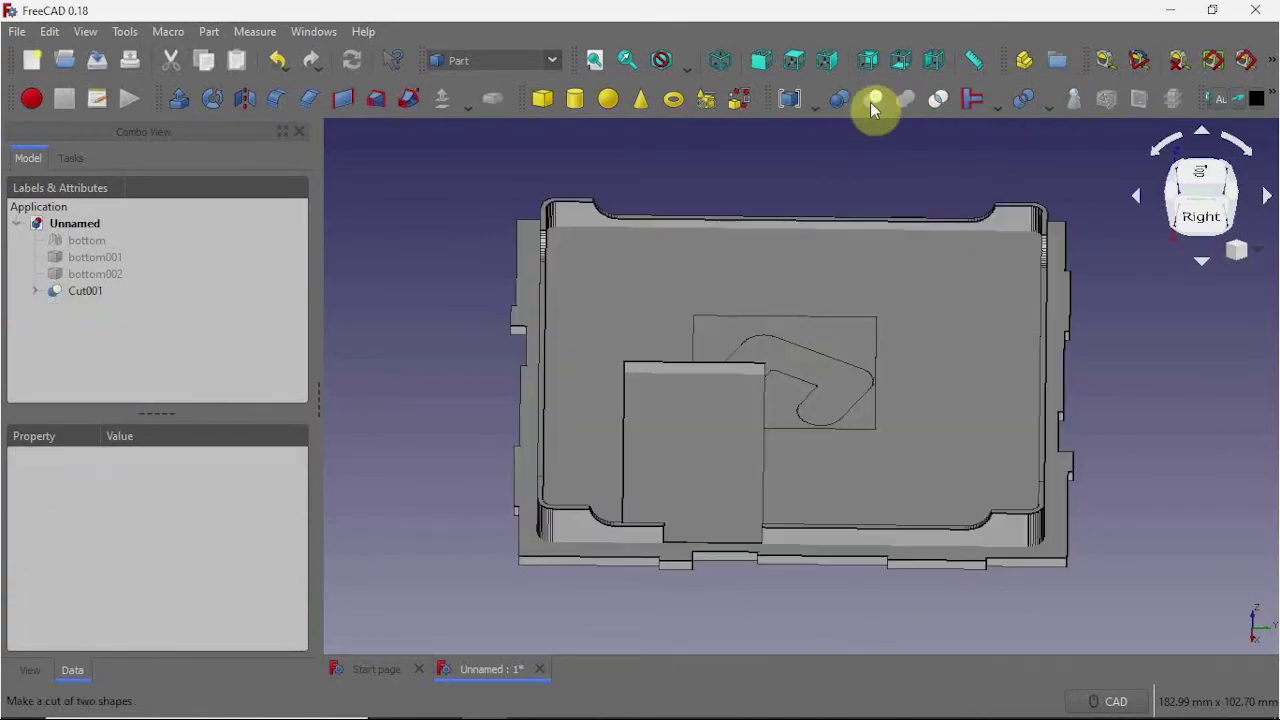
{"action": "mouse_move", "coordinate": [714, 471]}
{"action": "middle_mouse_down"}
{"action": "mouse_move", "coordinate": [857, 457]}
{"action": "mouse_move", "coordinate": [814, 543]}
{"action": "mouse_move", "coordinate": [729, 586]}
{"action": "mouse_move", "coordinate": [609, 564]}
{"action": "mouse_move", "coordinate": [560, 430]}
{"action": "mouse_move", "coordinate": [752, 499]}
{"action": "mouse_move", "coordinate": [909, 503]}
{"action": "mouse_move", "coordinate": [920, 491]}
{"action": "mouse_move", "coordinate": [766, 531]}
{"action": "mouse_move", "coordinate": [731, 480]}
{"action": "mouse_move", "coordinate": [729, 451]}
{"action": "middle_mouse_up"}
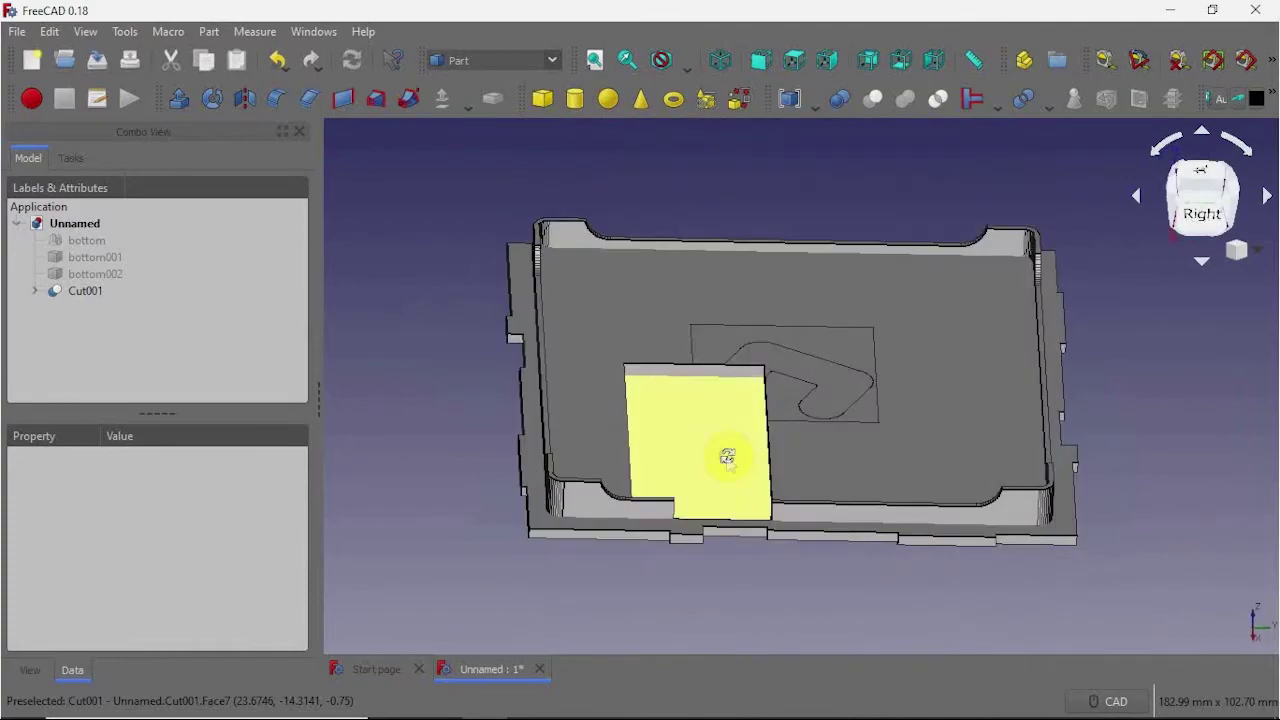
{"action": "scroll", "coordinate": [804, 540], "scroll_direction": "up", "scroll_amount": 5}
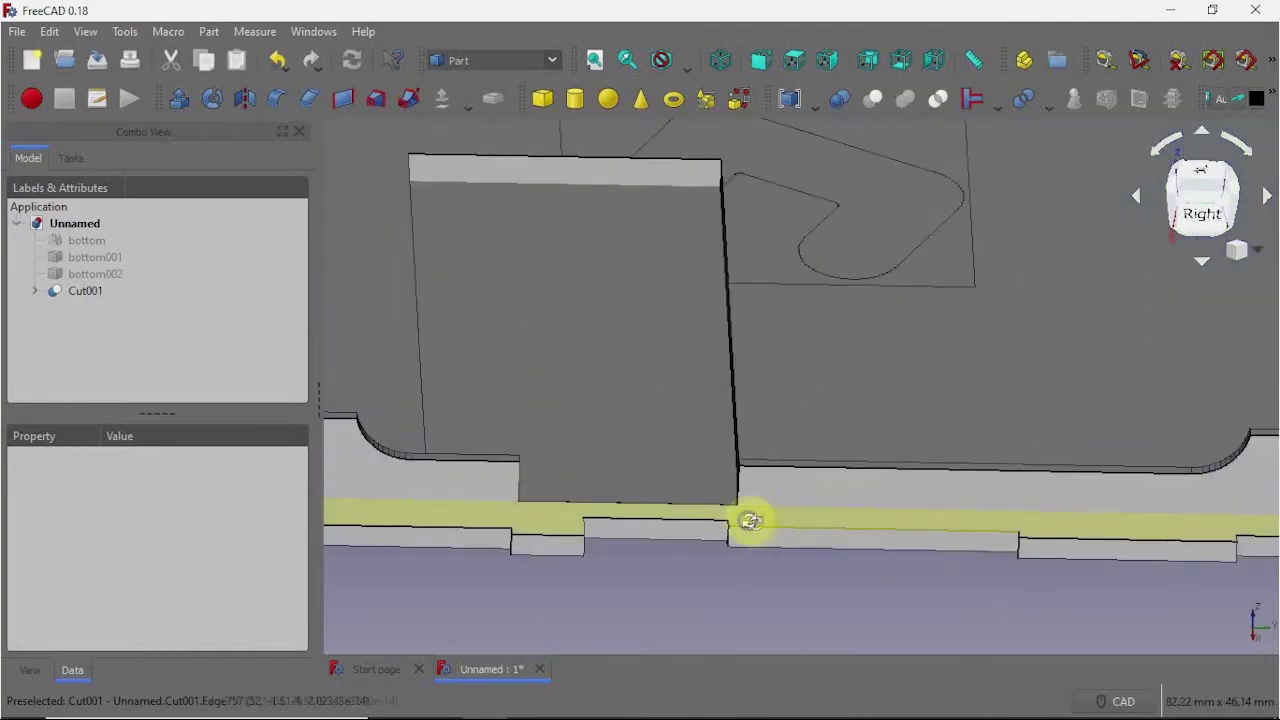
{"action": "middle_click_drag", "start_coordinate": [749, 523], "coordinate": [896, 525]}
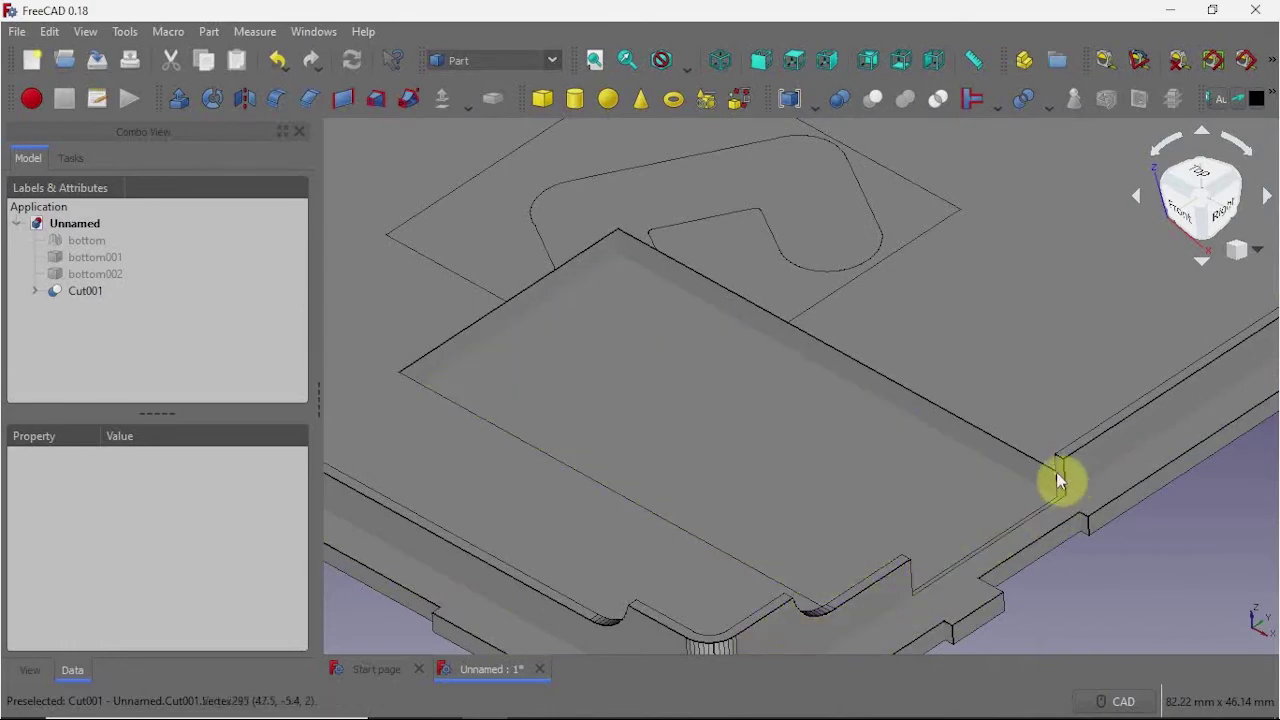
Add a third cube to the model and set its length to 1 mm.
{"action": "left_click", "coordinate": [85, 297]}
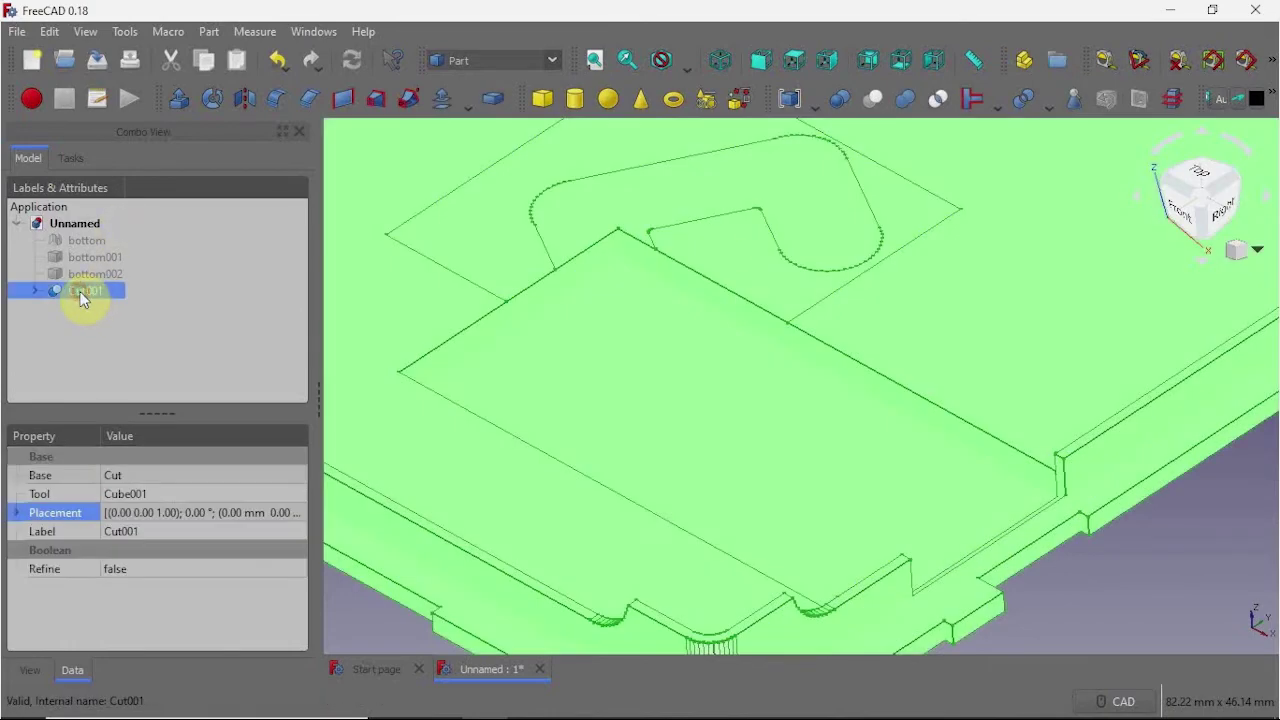
{"action": "left_click", "coordinate": [542, 98]}
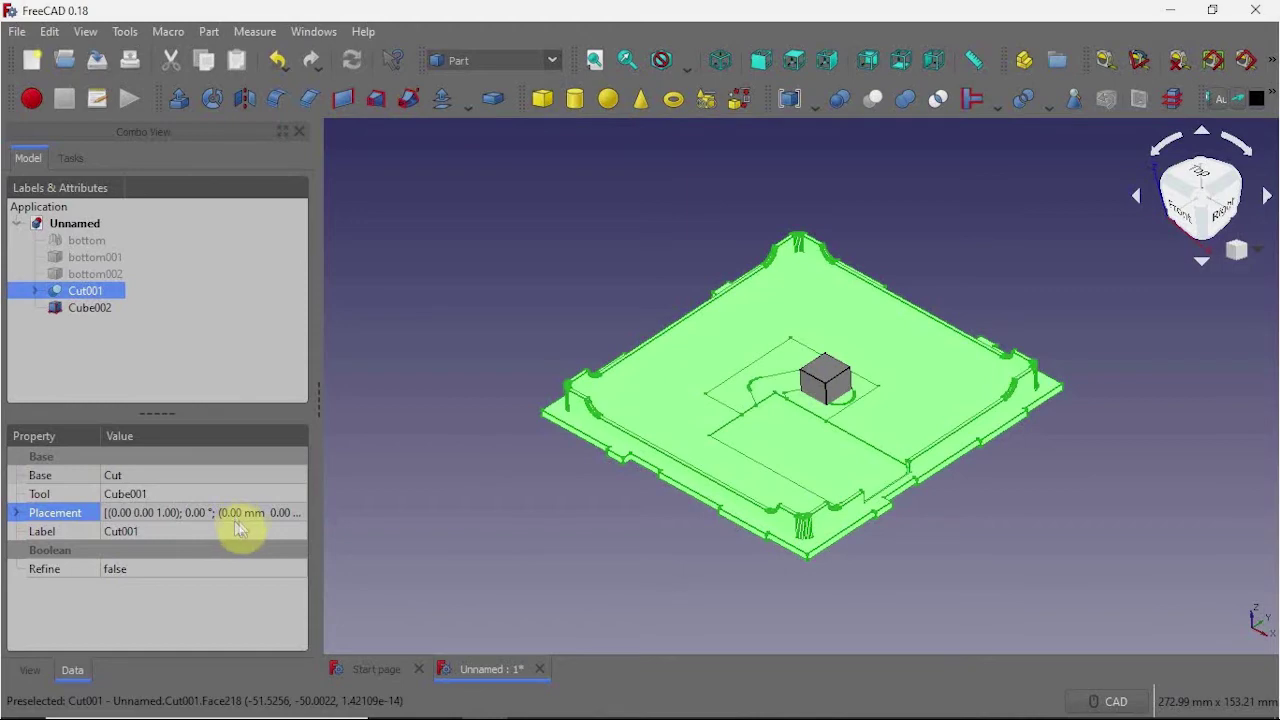
{"action": "left_click", "coordinate": [95, 309]}
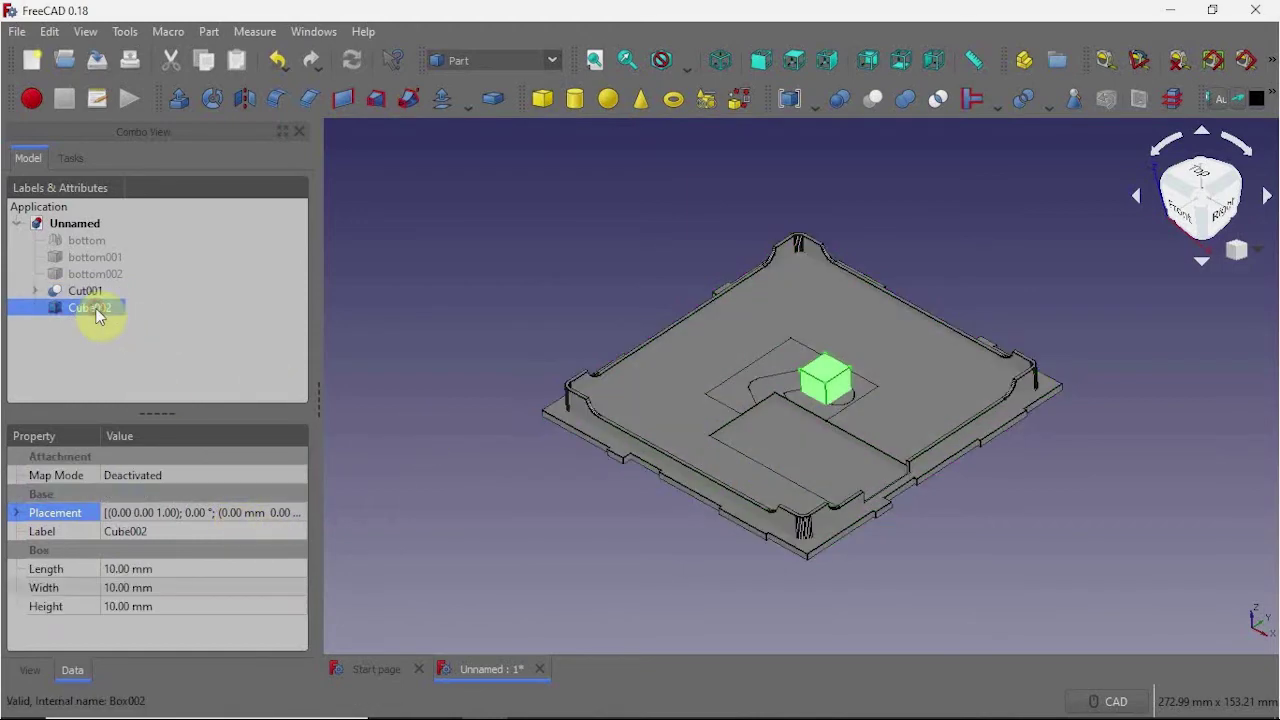
{"action": "left_click", "coordinate": [112, 568]}
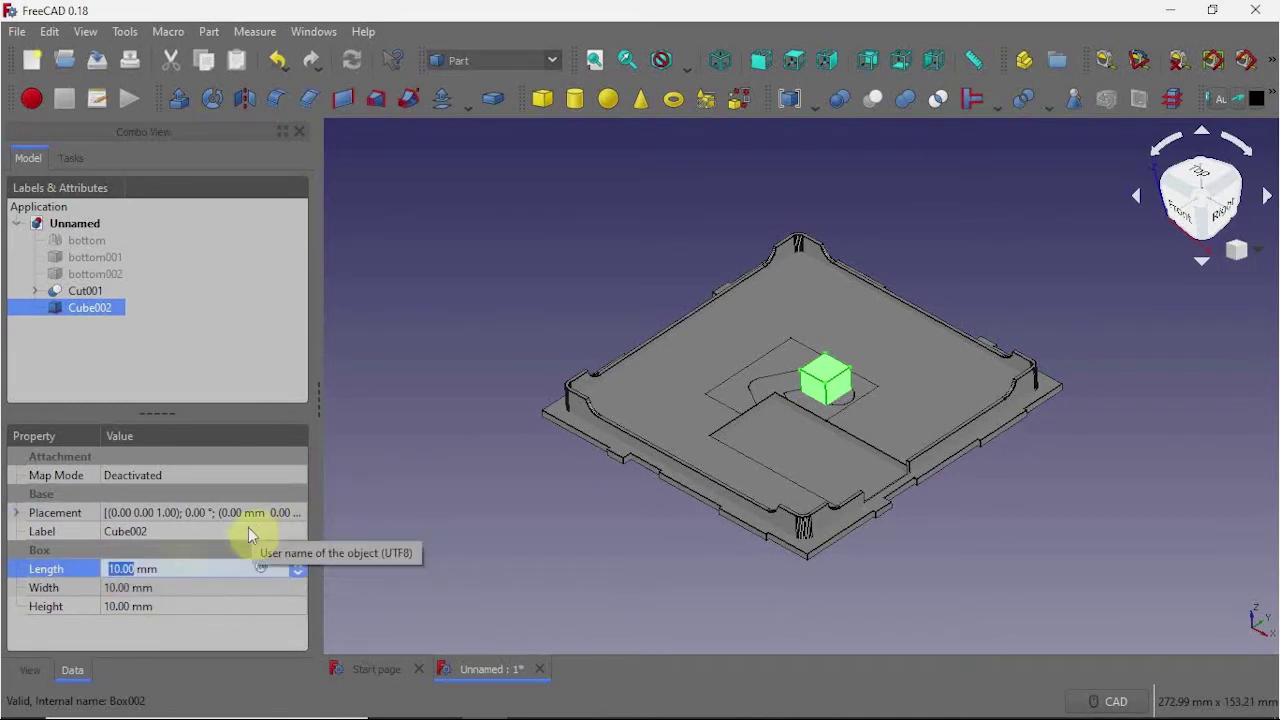
{"action": "type", "text": "1"}
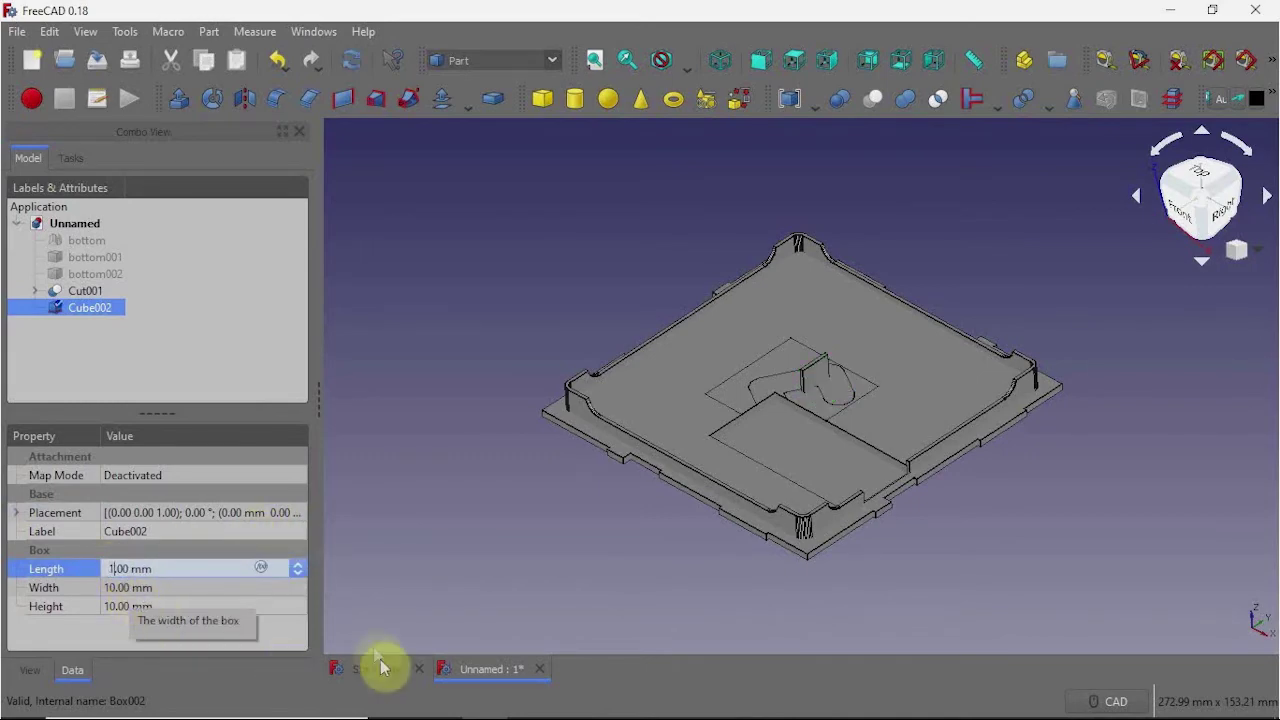
Open the third cube's placement settings and set its X translation to 47.5 mm, in line with the rim wall.
{"action": "left_click", "coordinate": [297, 518]}
{"action": "left_click", "coordinate": [297, 518]}
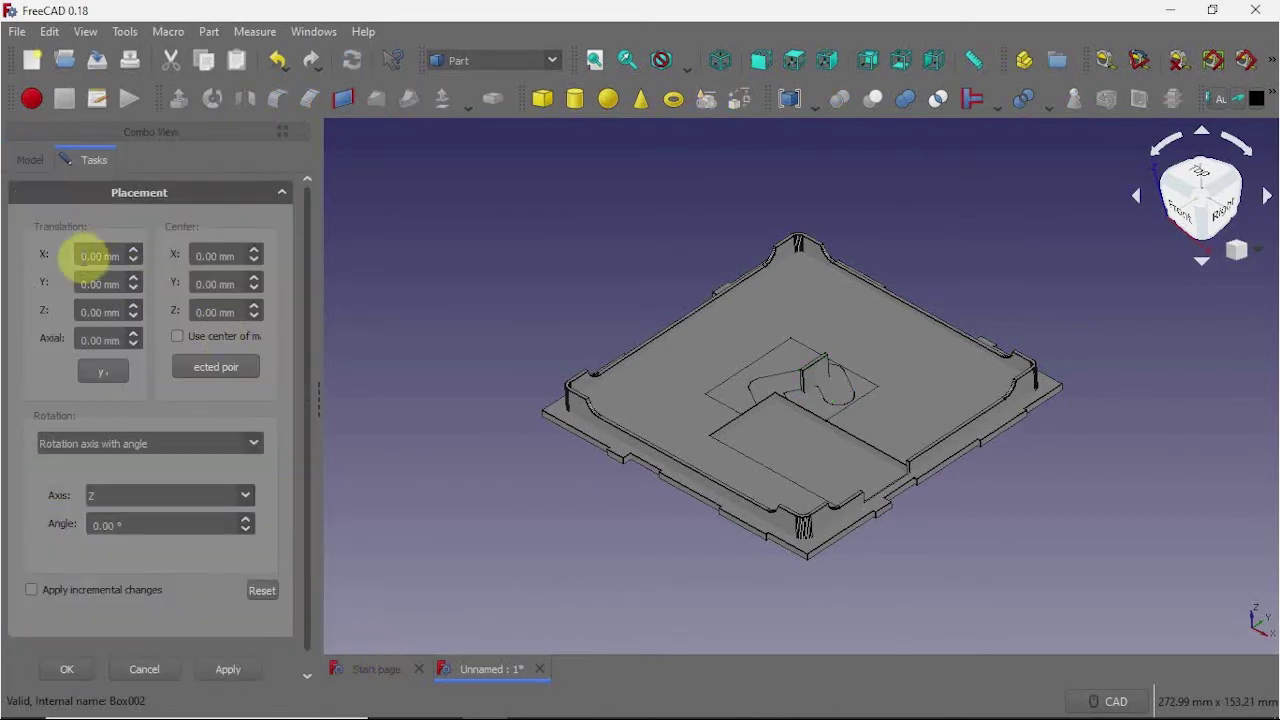
{"action": "left_click", "coordinate": [94, 254]}
{"action": "type", "text": "50"}
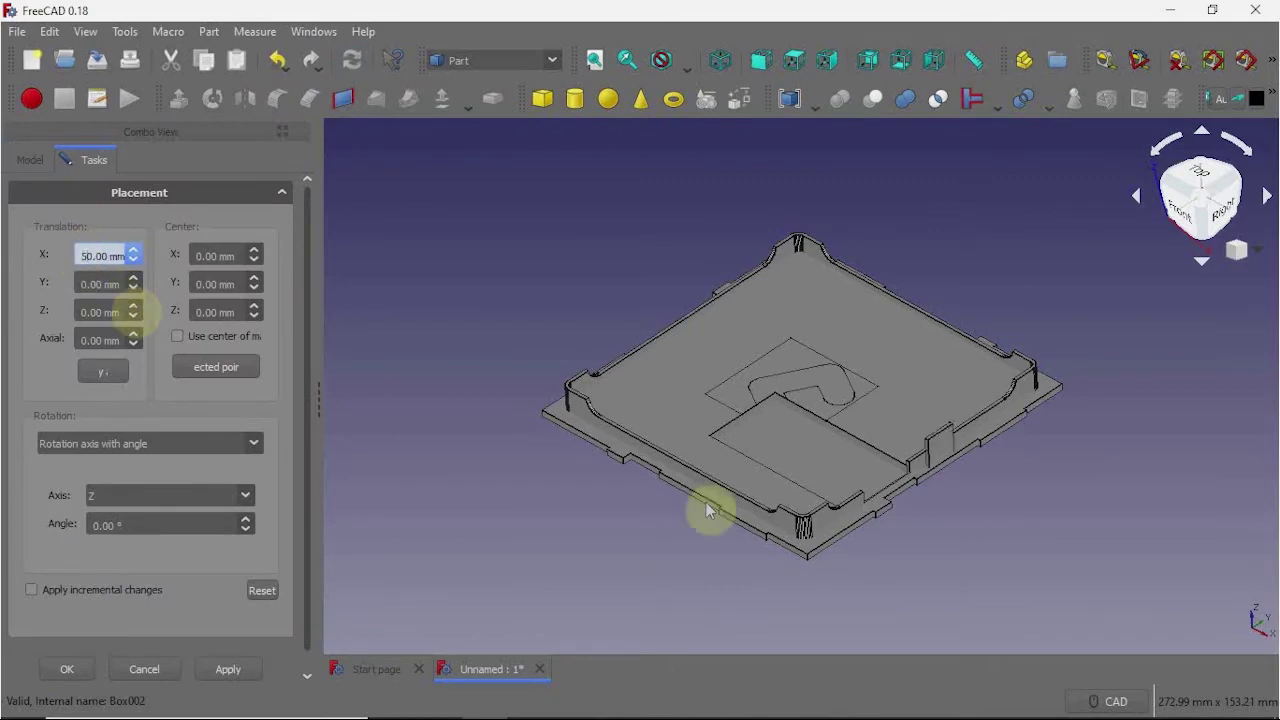
{"action": "scroll", "coordinate": [929, 540], "scroll_direction": "up", "scroll_amount": 6}
{"action": "scroll", "coordinate": [90, 257], "scroll_direction": "down", "scroll_amount": 5}
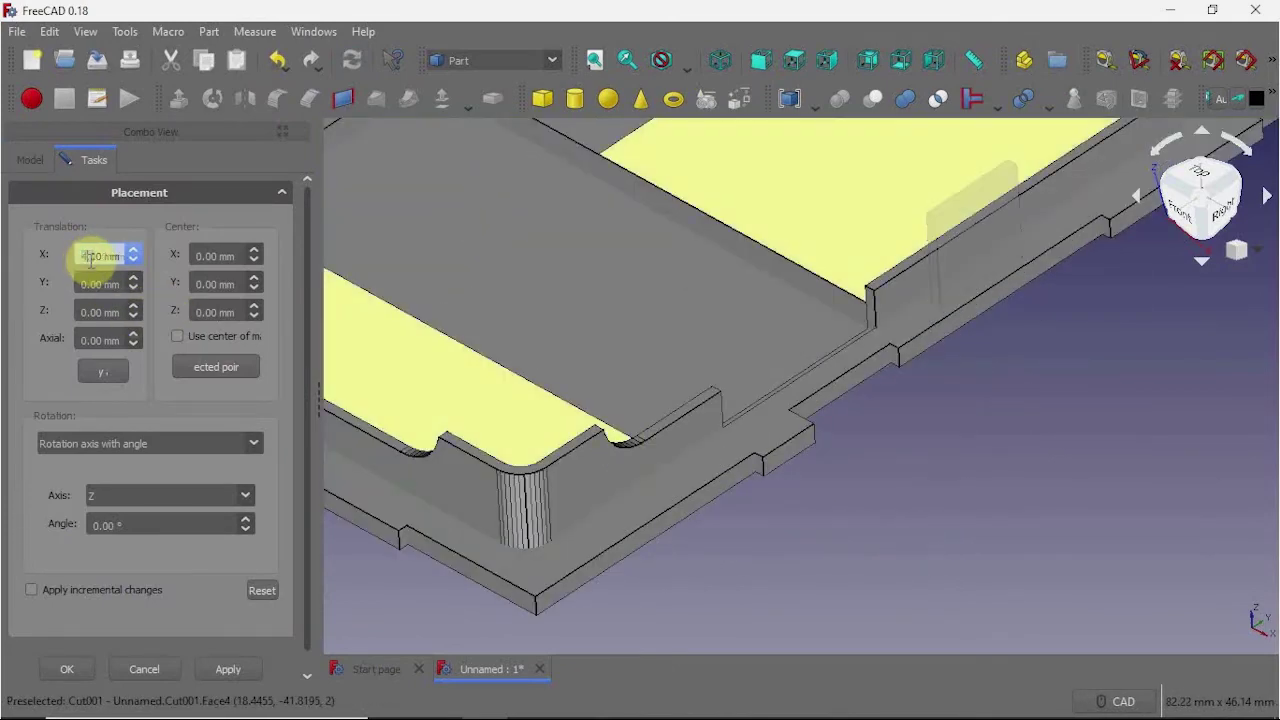
{"action": "scroll", "coordinate": [90, 257], "scroll_direction": "down", "scroll_amount": 4}
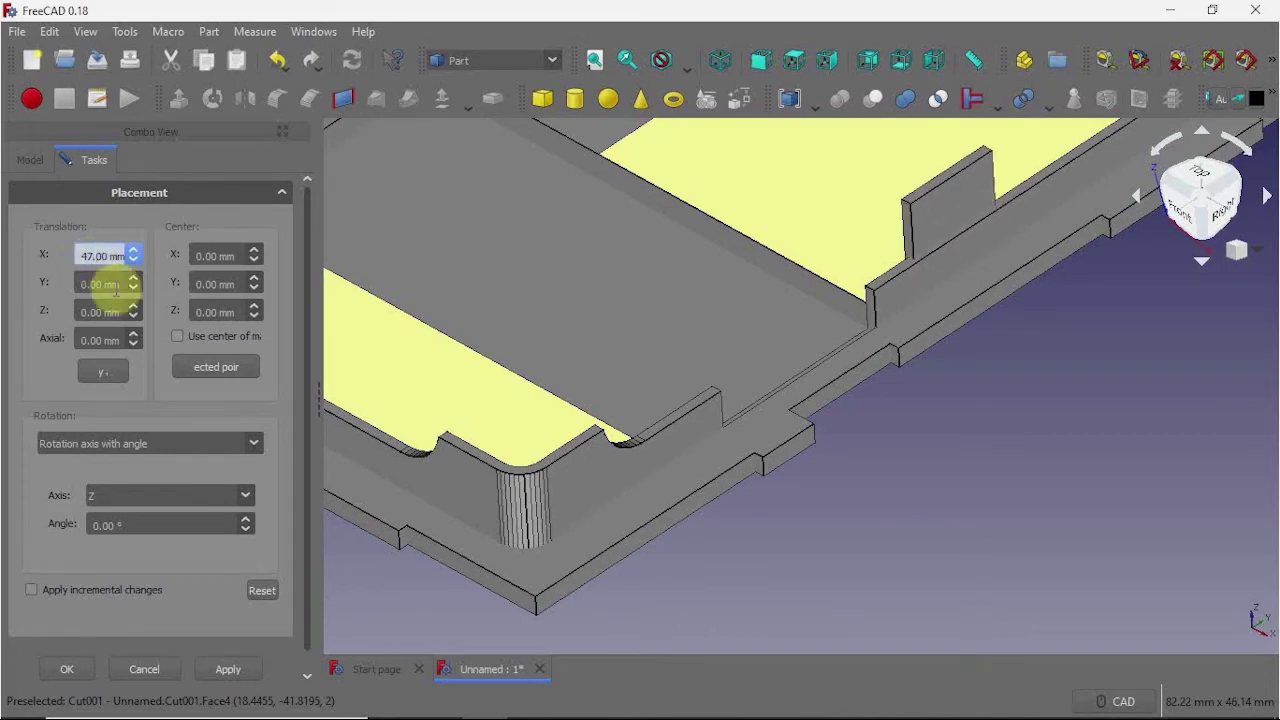
{"action": "type", "text": "5"}
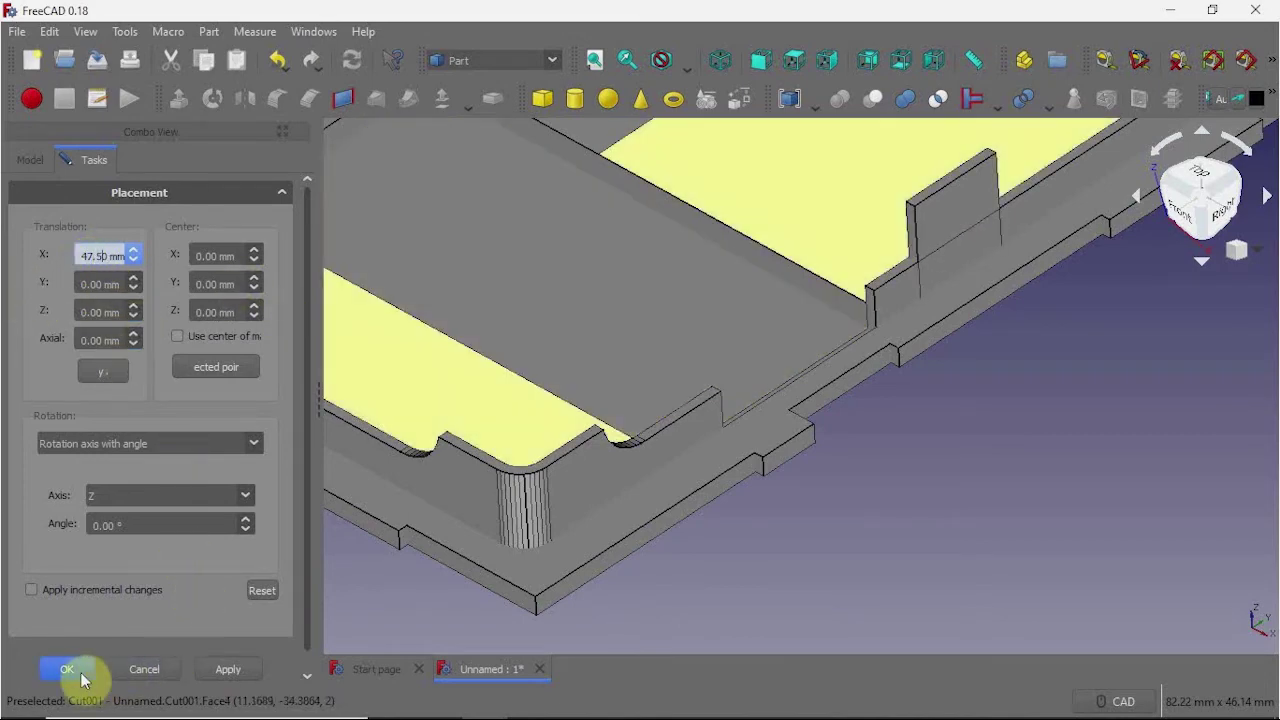
Set the third cube's Y translation to -14 mm at the gap in the rim and accept the placement.
{"action": "left_click", "coordinate": [88, 290]}
{"action": "type", "text": "1"}
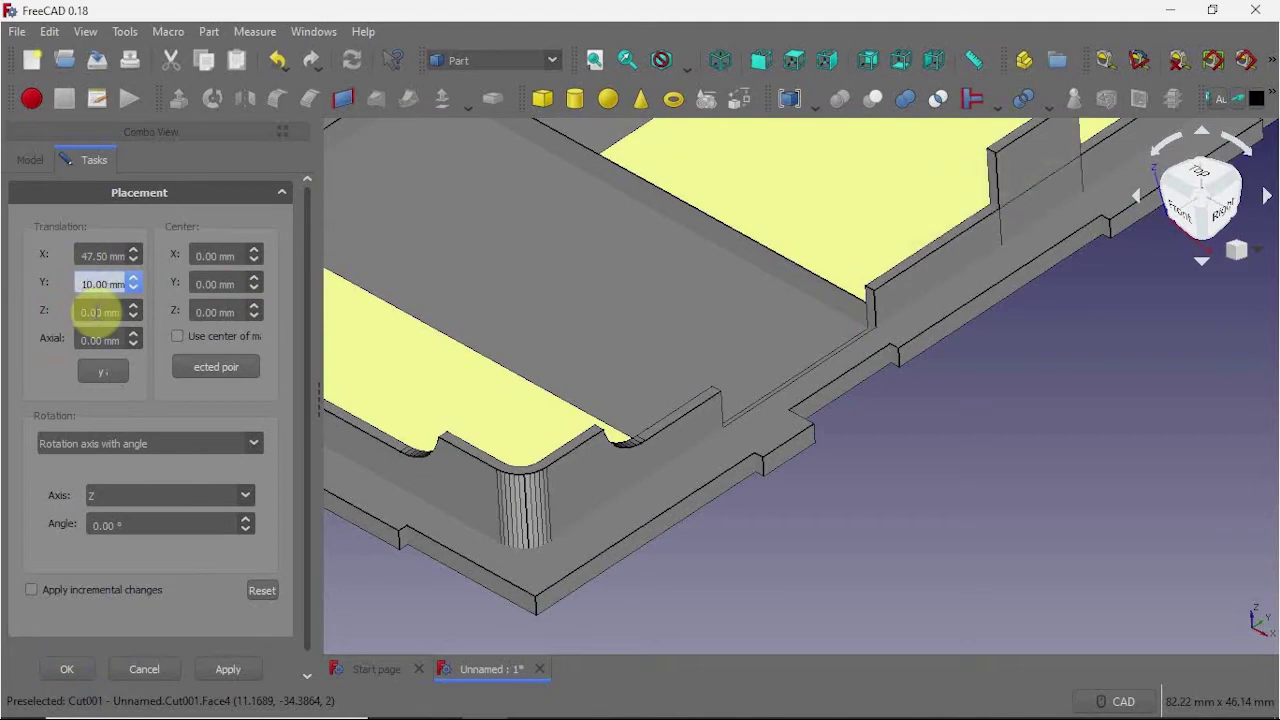
{"action": "type", "text": "-"}
{"action": "type", "text": "4"}
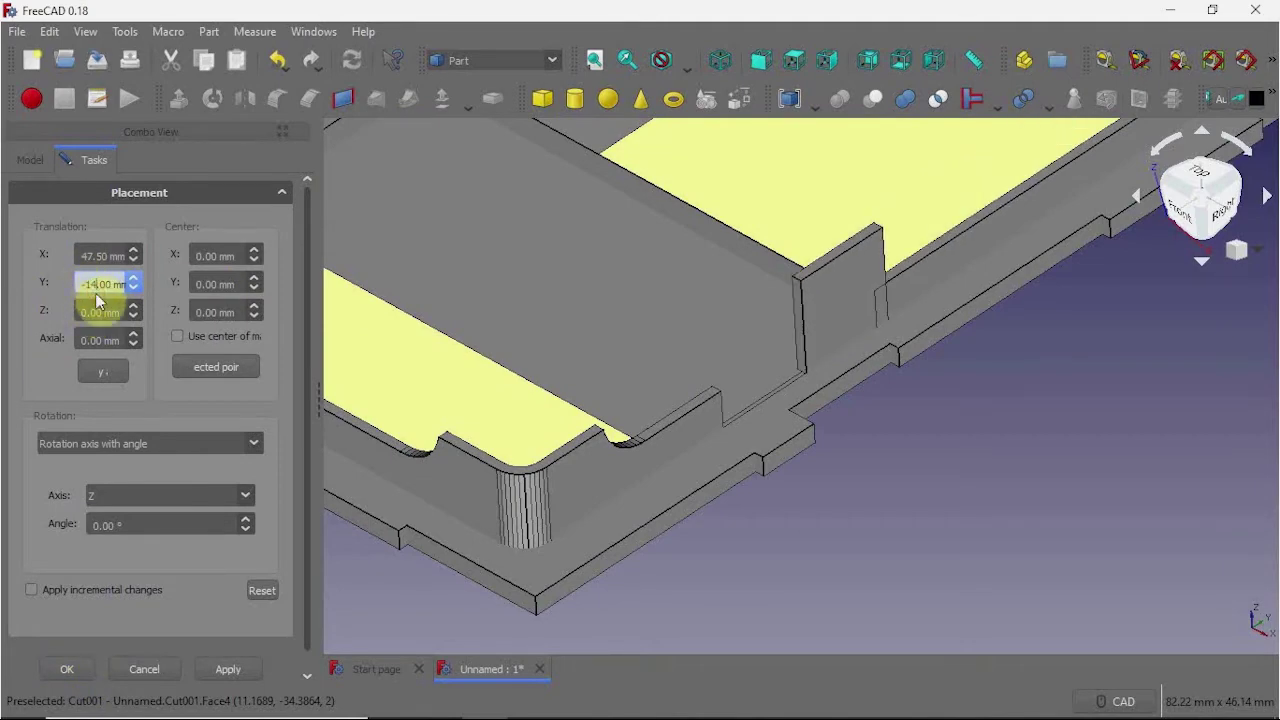
{"action": "scroll", "coordinate": [757, 523], "scroll_direction": "up", "scroll_amount": 5}
{"action": "middle_click_drag", "start_coordinate": [757, 523], "coordinate": [700, 575]}
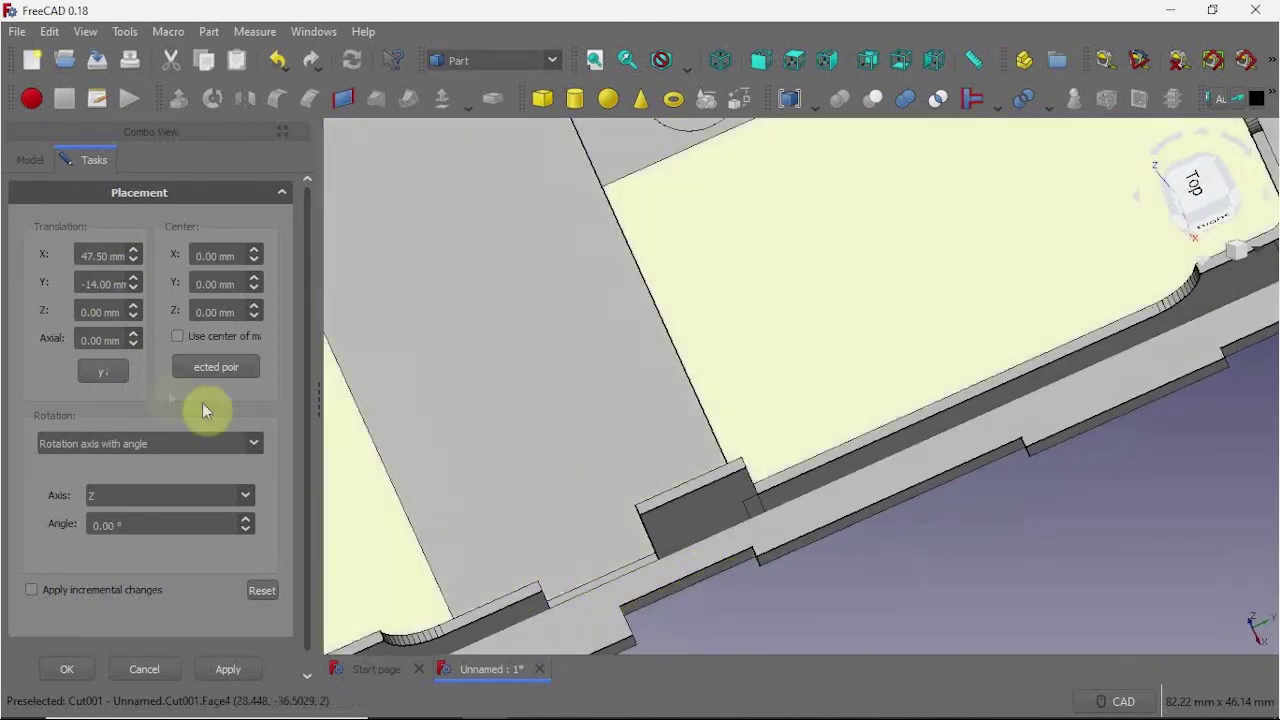
{"action": "left_click", "coordinate": [67, 669]}
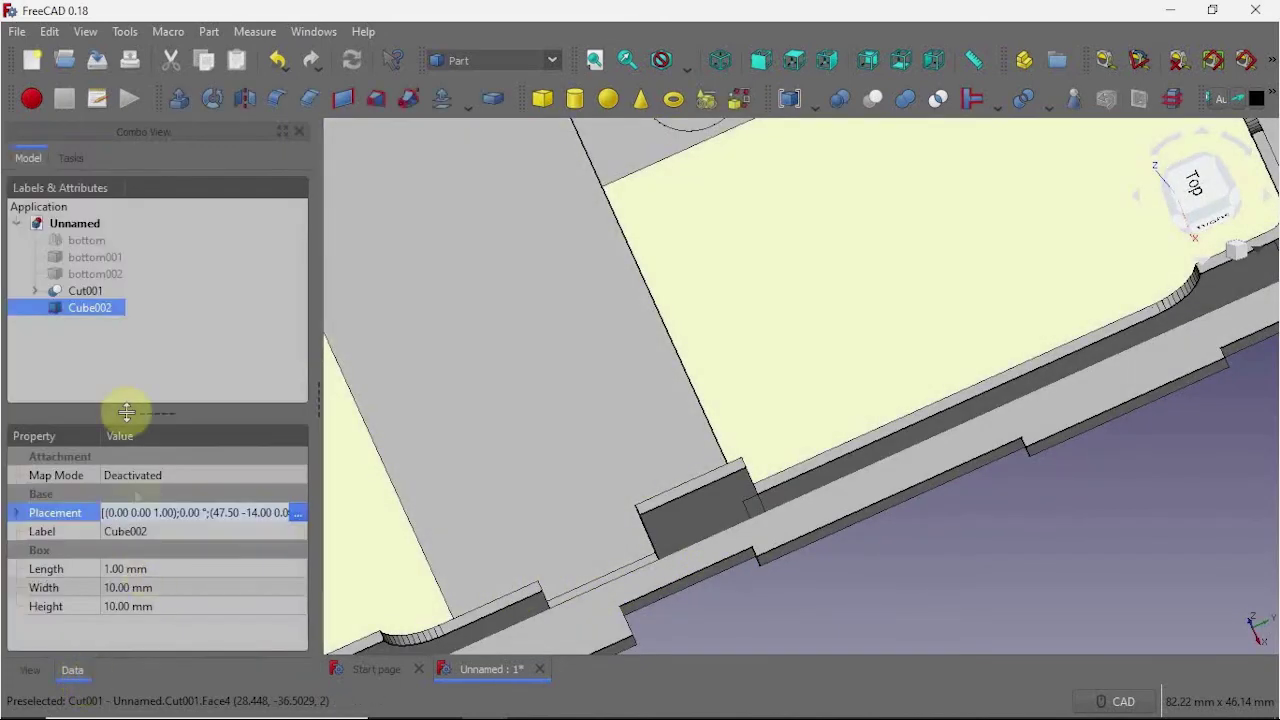
Try a width of 2 mm for the third cube and restore it to 10 mm.
{"action": "left_click", "coordinate": [144, 596]}
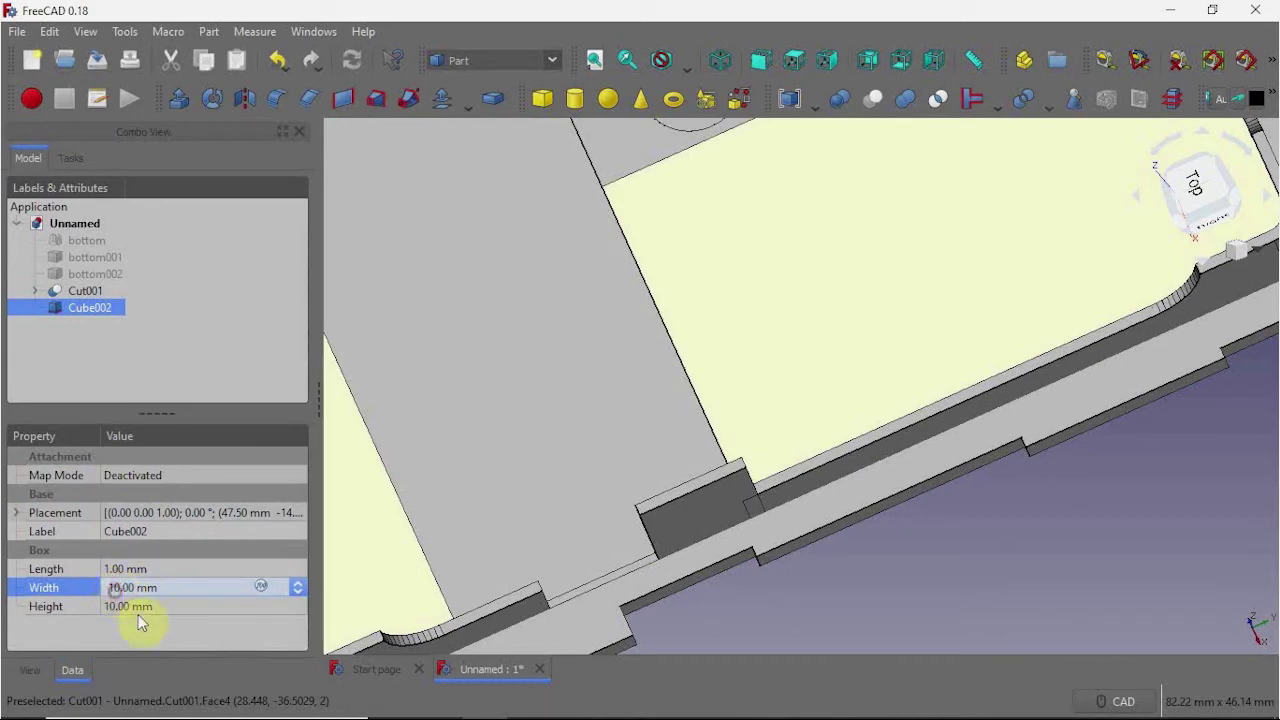
{"action": "key", "text": "BackSpace"}
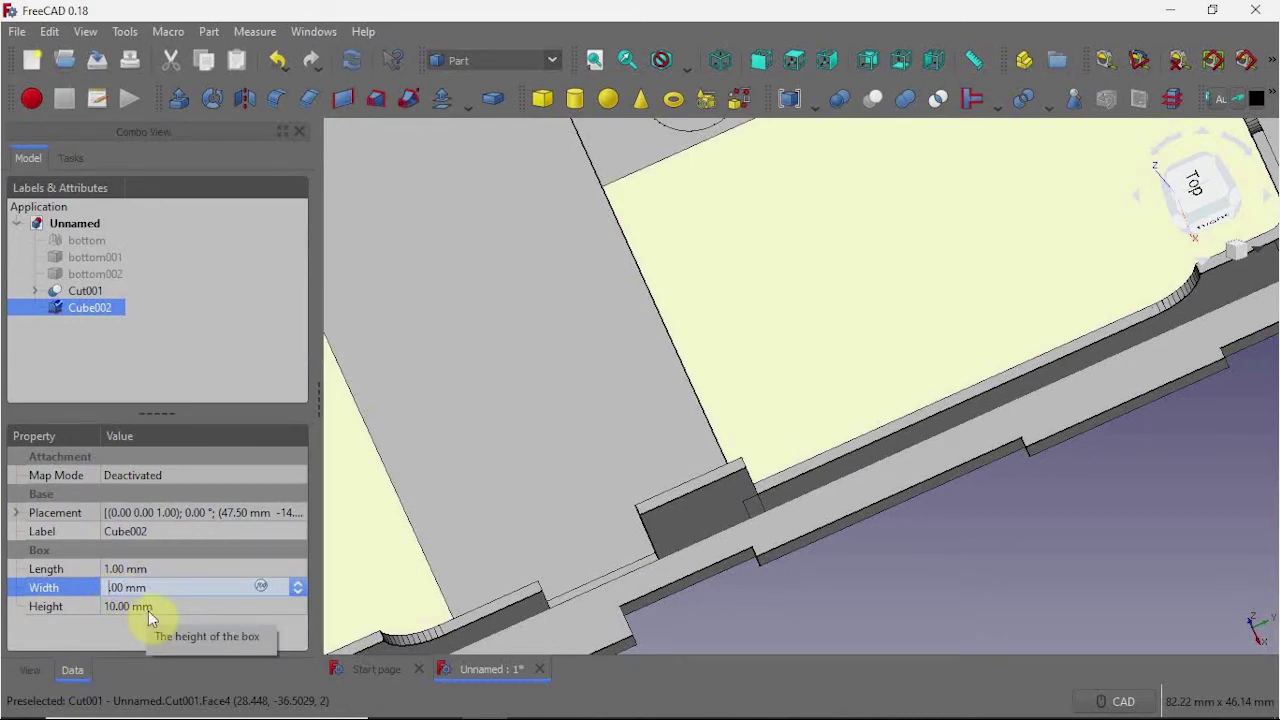
{"action": "type", "text": "2"}
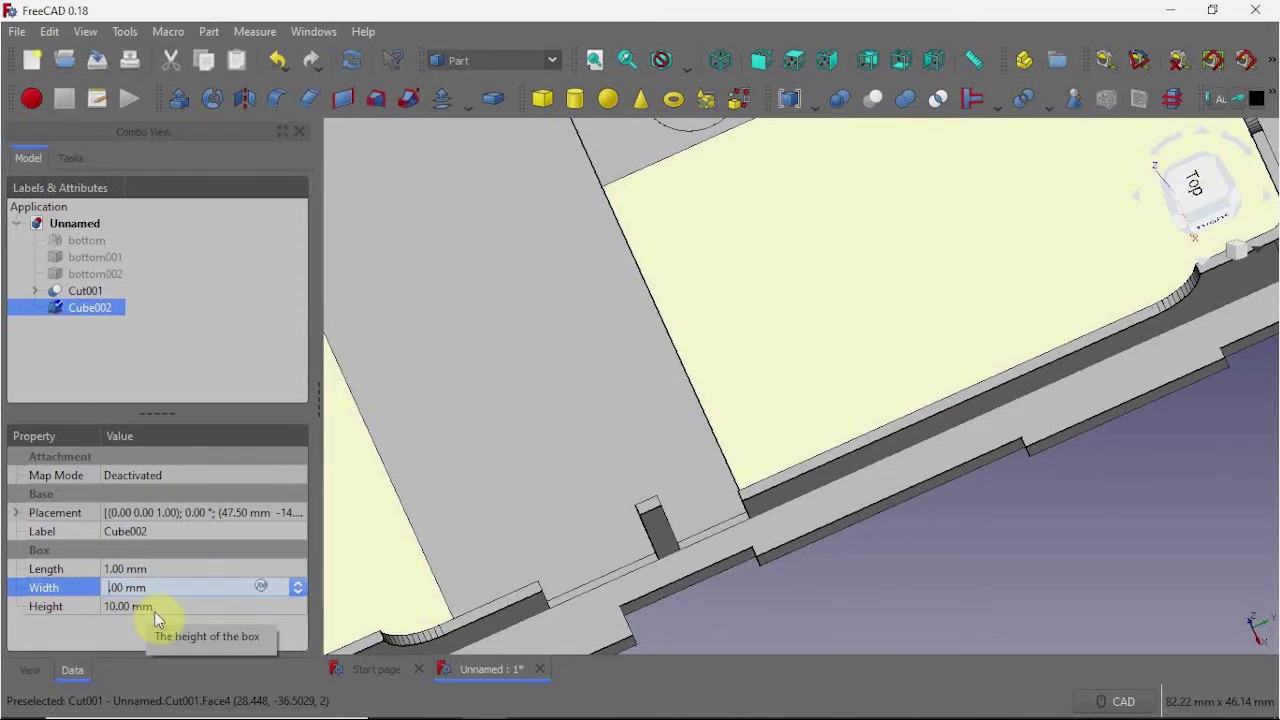
{"action": "type", "text": "10"}
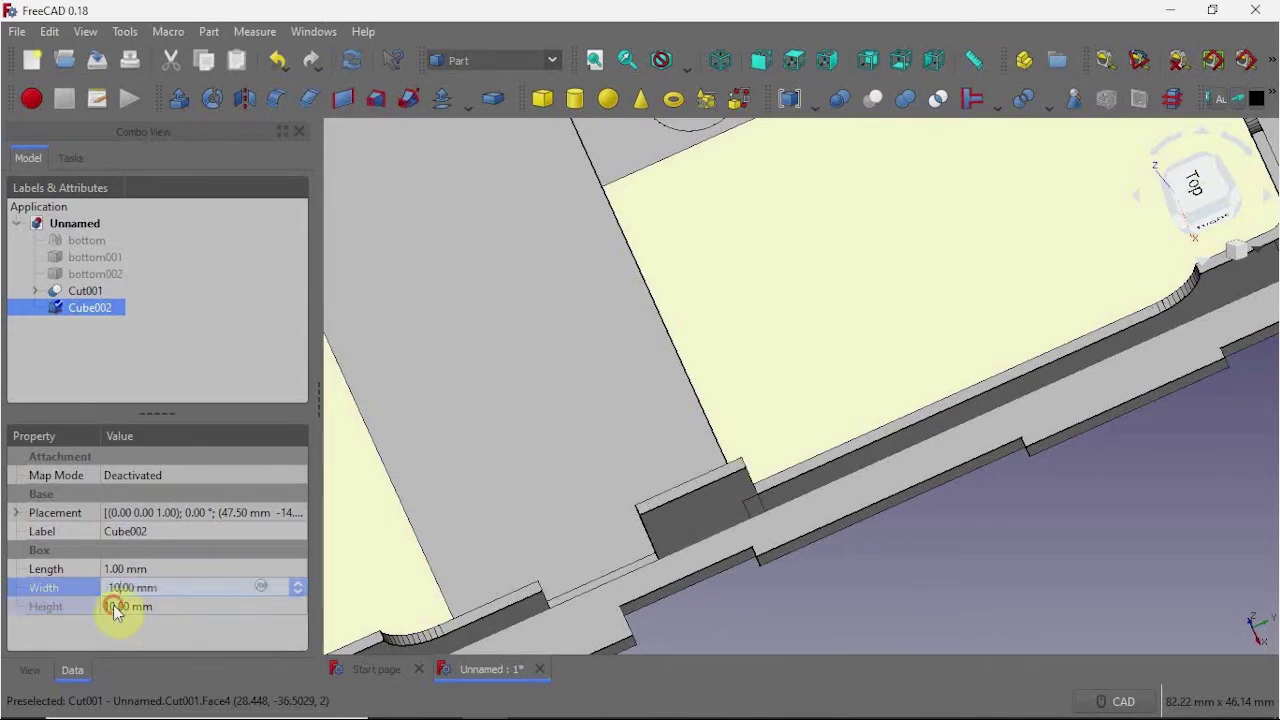
Set the third cube's height to 4 mm and check how it fits against the rim wall from the inside.
{"action": "left_click", "coordinate": [110, 606]}
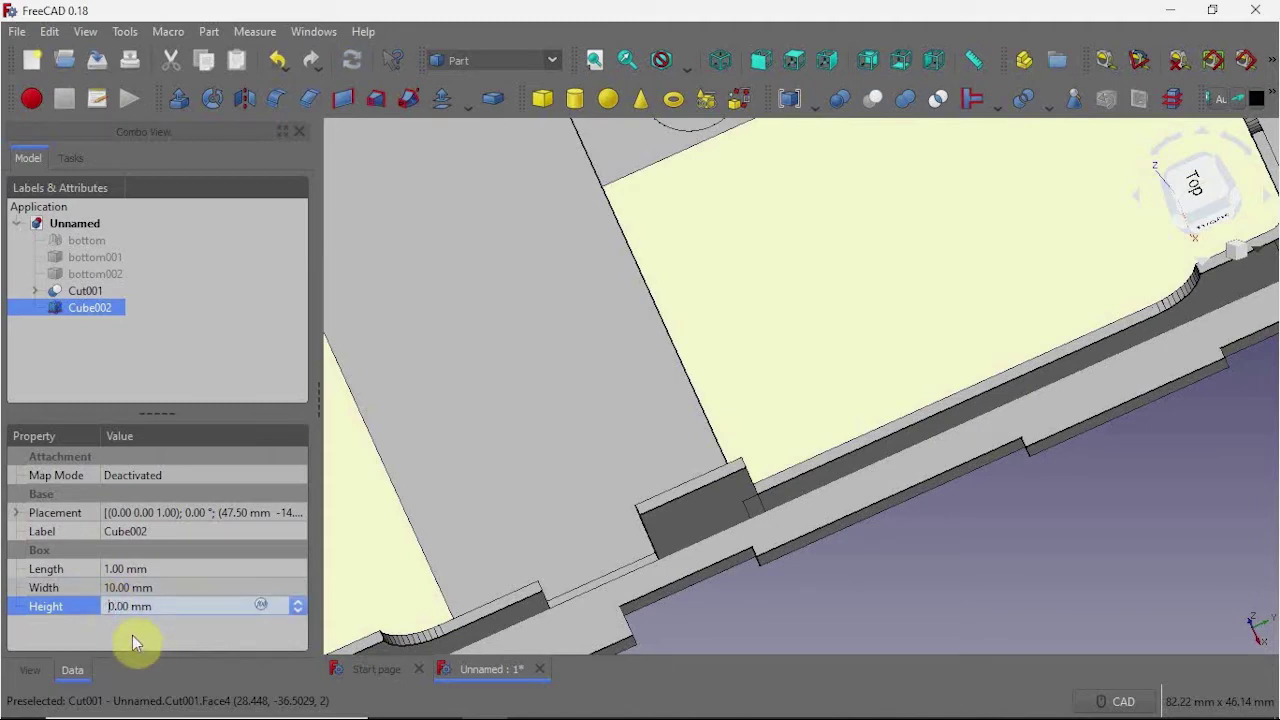
{"action": "type", "text": "4"}
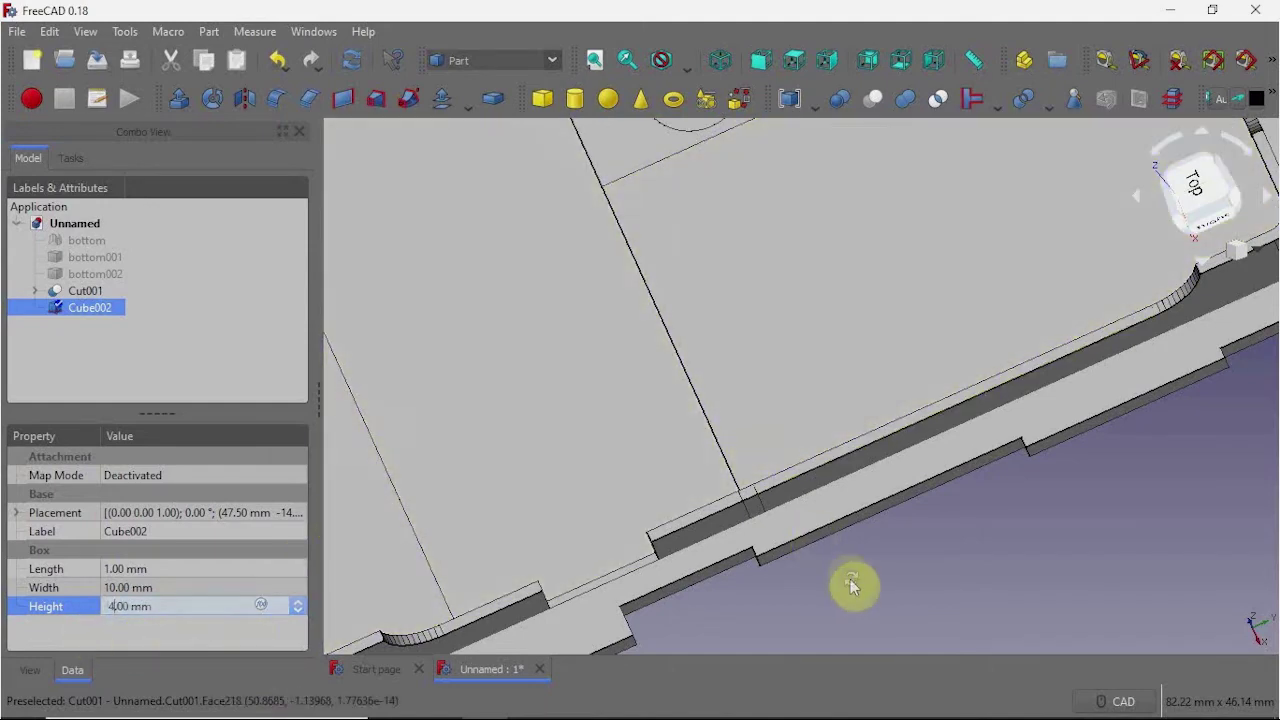
{"action": "middle_click_drag", "start_coordinate": [850, 583], "coordinate": [887, 565]}
{"action": "scroll", "coordinate": [887, 565], "scroll_direction": "up", "scroll_amount": 3}
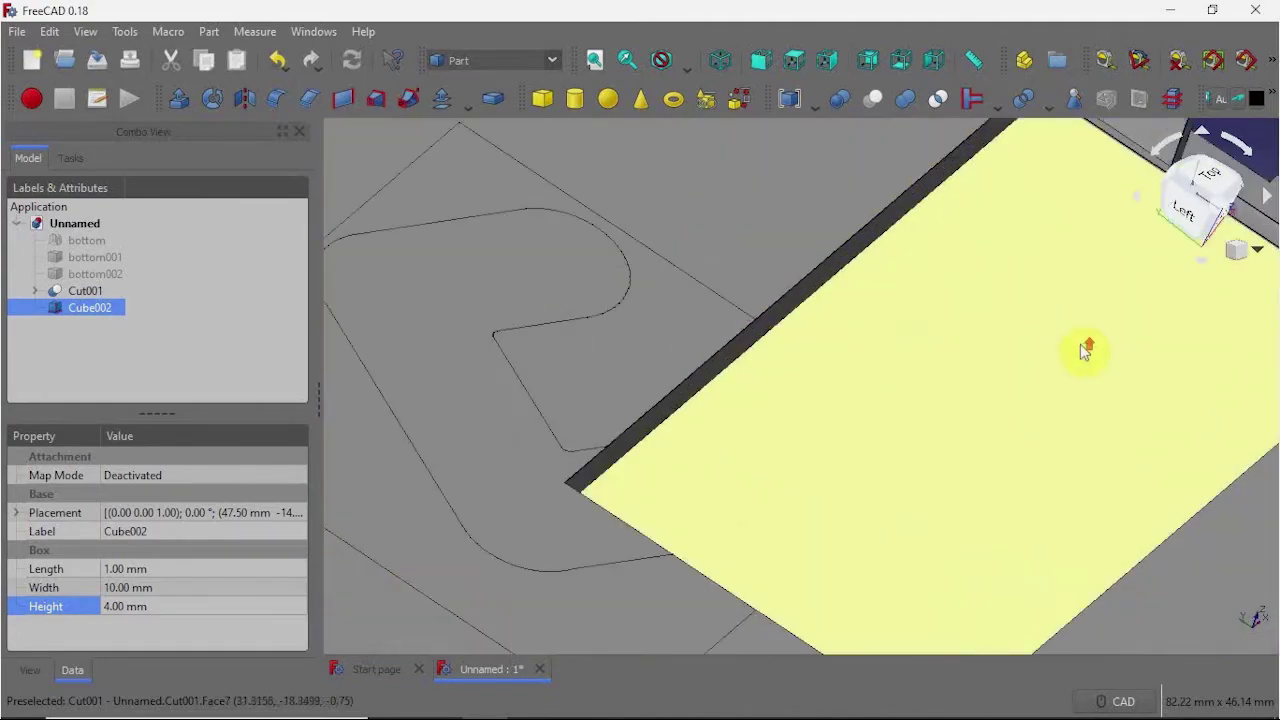
{"action": "right_click", "coordinate": [1109, 370]}
{"action": "middle_click_drag", "start_coordinate": [1086, 266], "coordinate": [830, 432]}
{"action": "middle_click_drag", "start_coordinate": [802, 483], "coordinate": [586, 434]}
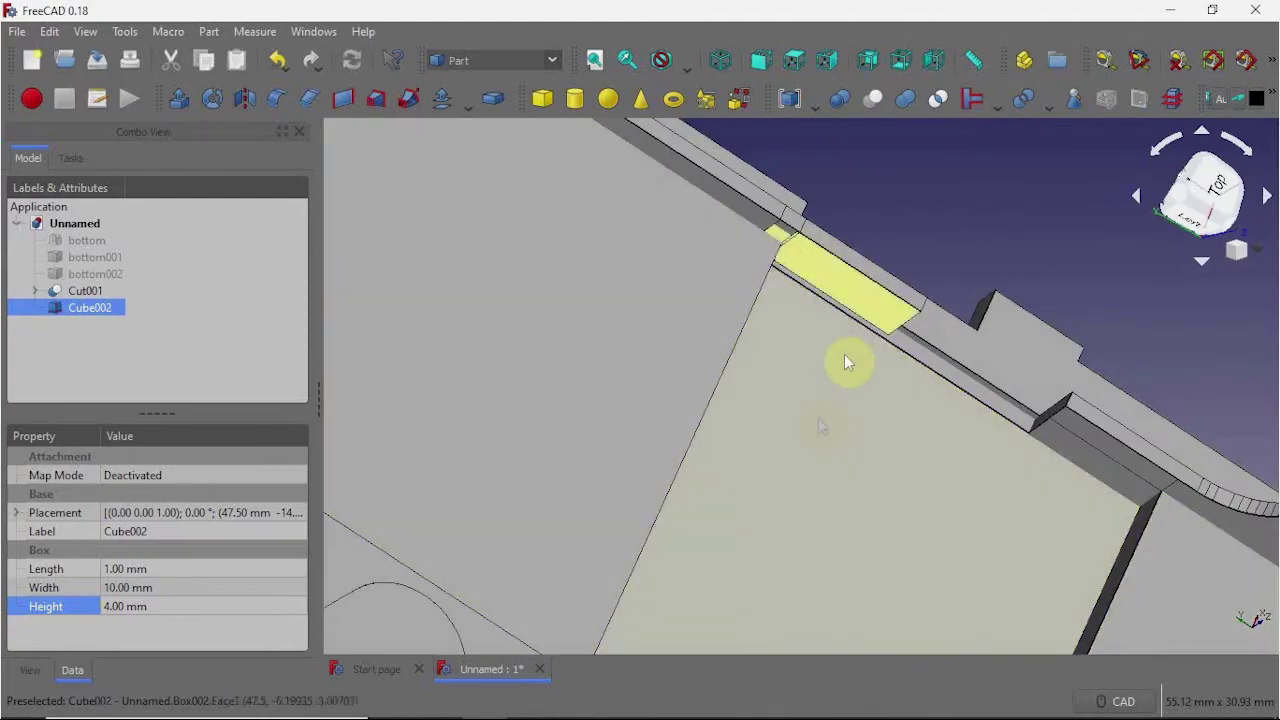
Set the fourth cube's length and width to 5 mm each and check the resulting post from several sides.
{"action": "middle_click_drag", "start_coordinate": [849, 360], "coordinate": [689, 394]}
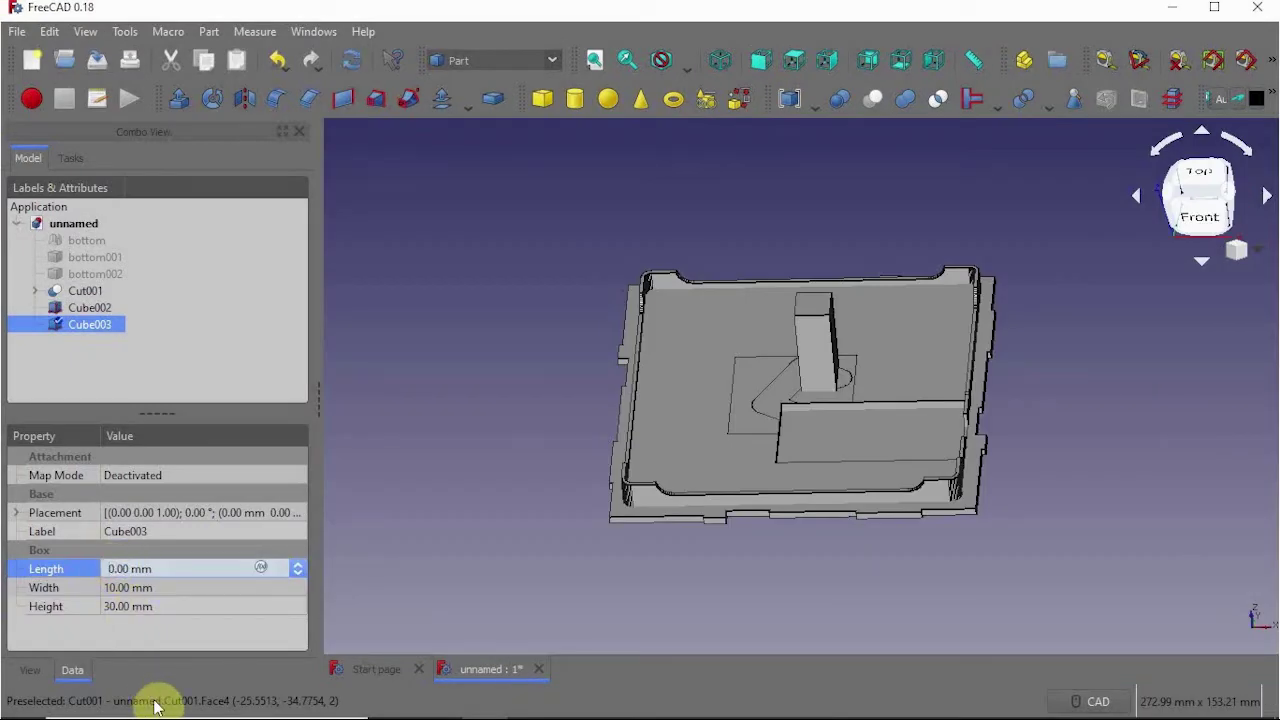
{"action": "type", "text": "5"}
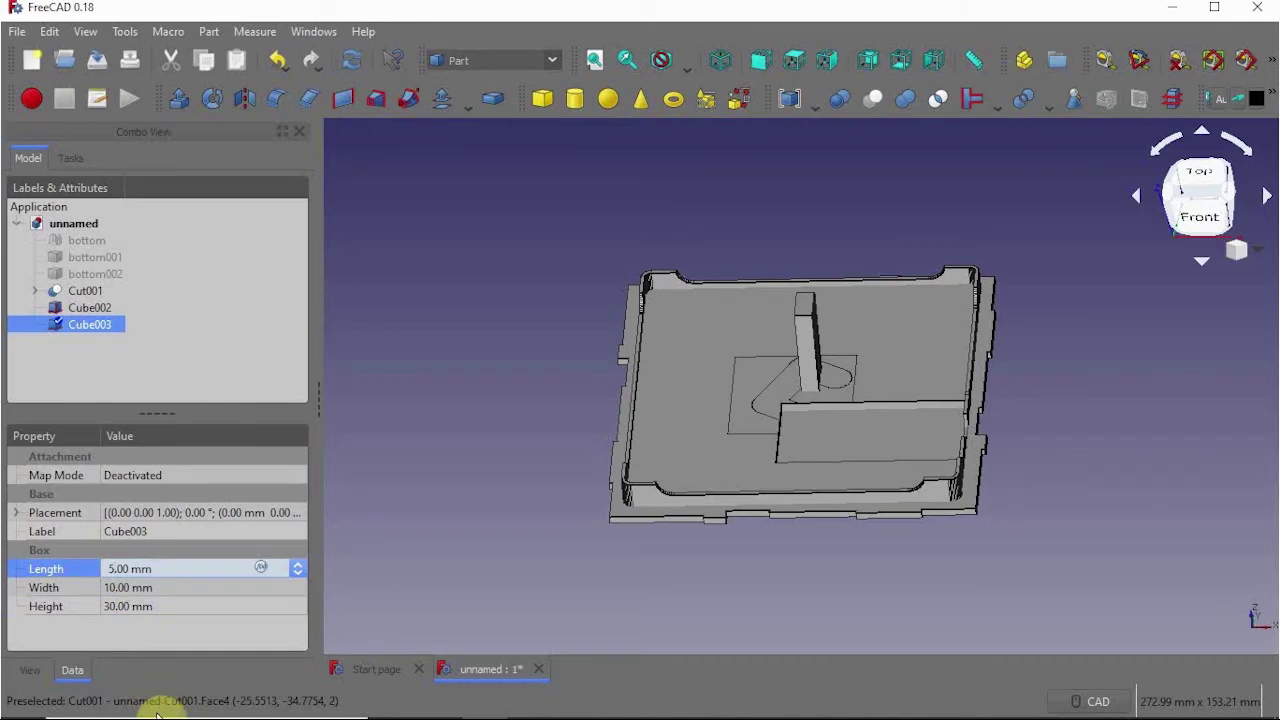
{"action": "left_click", "coordinate": [108, 587]}
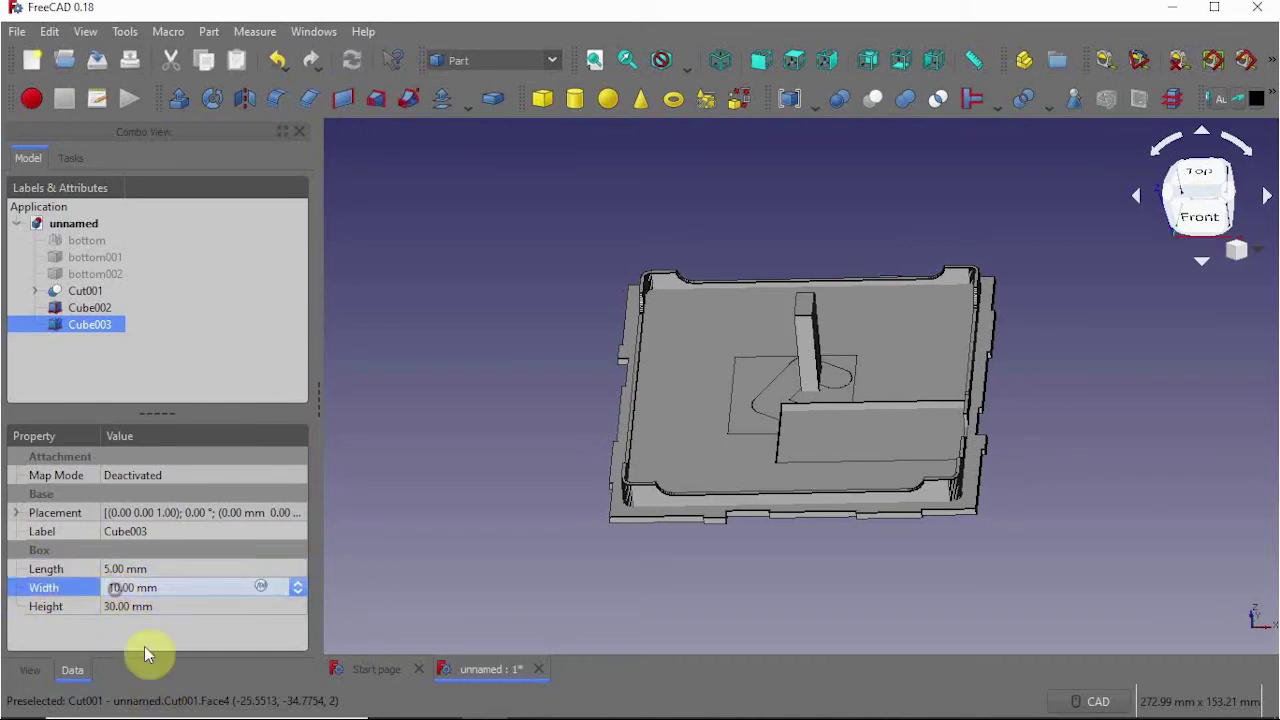
{"action": "key", "text": "Left"}
{"action": "key", "text": "Right"}
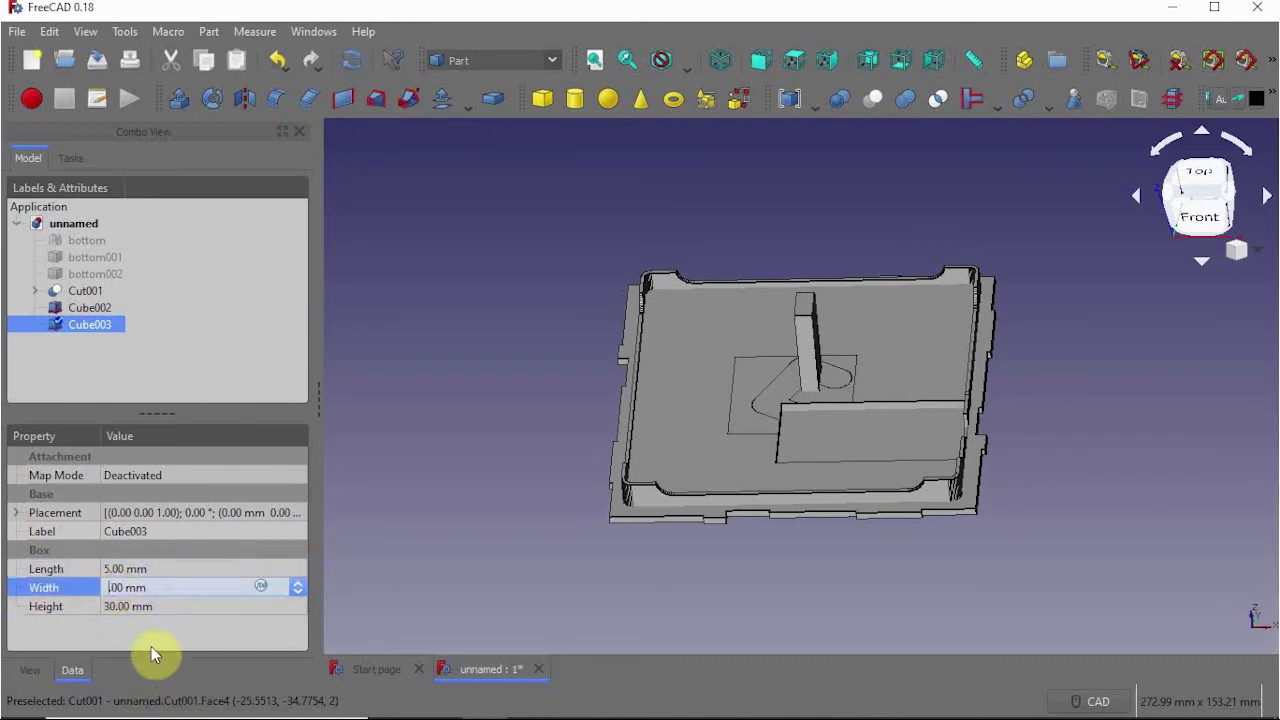
{"action": "type", "text": "5"}
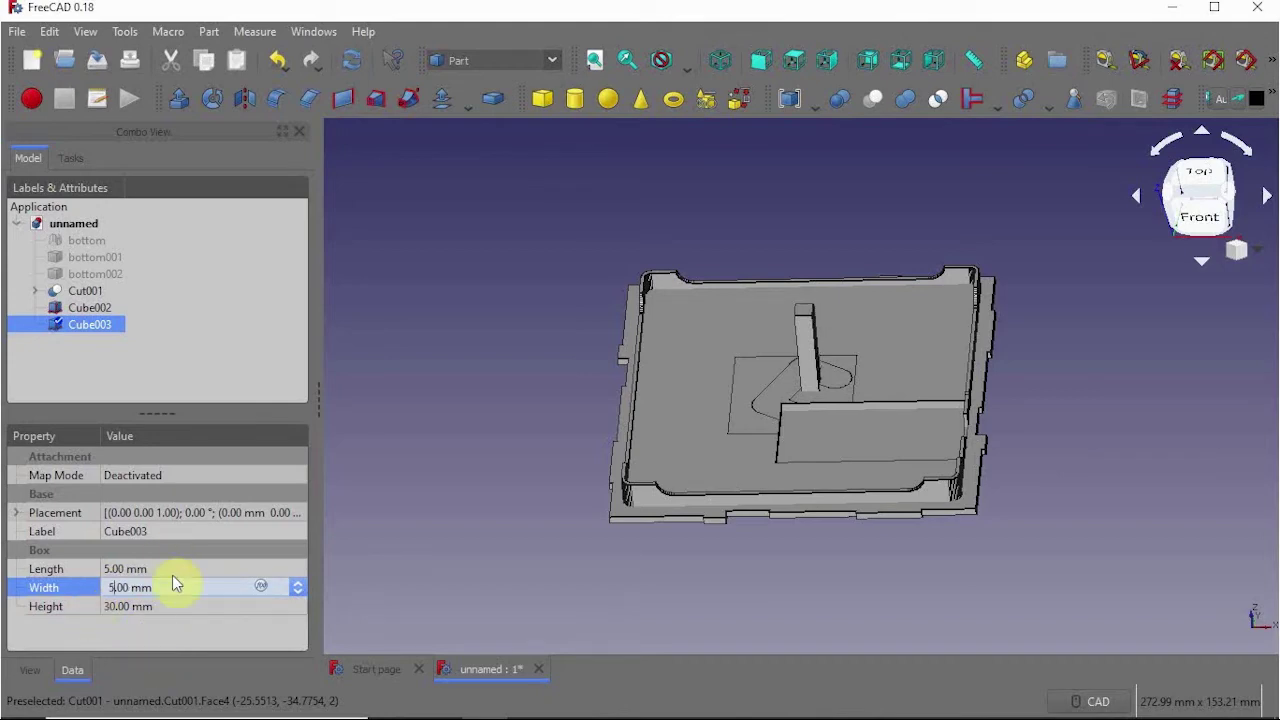
{"action": "left_click", "coordinate": [160, 606]}
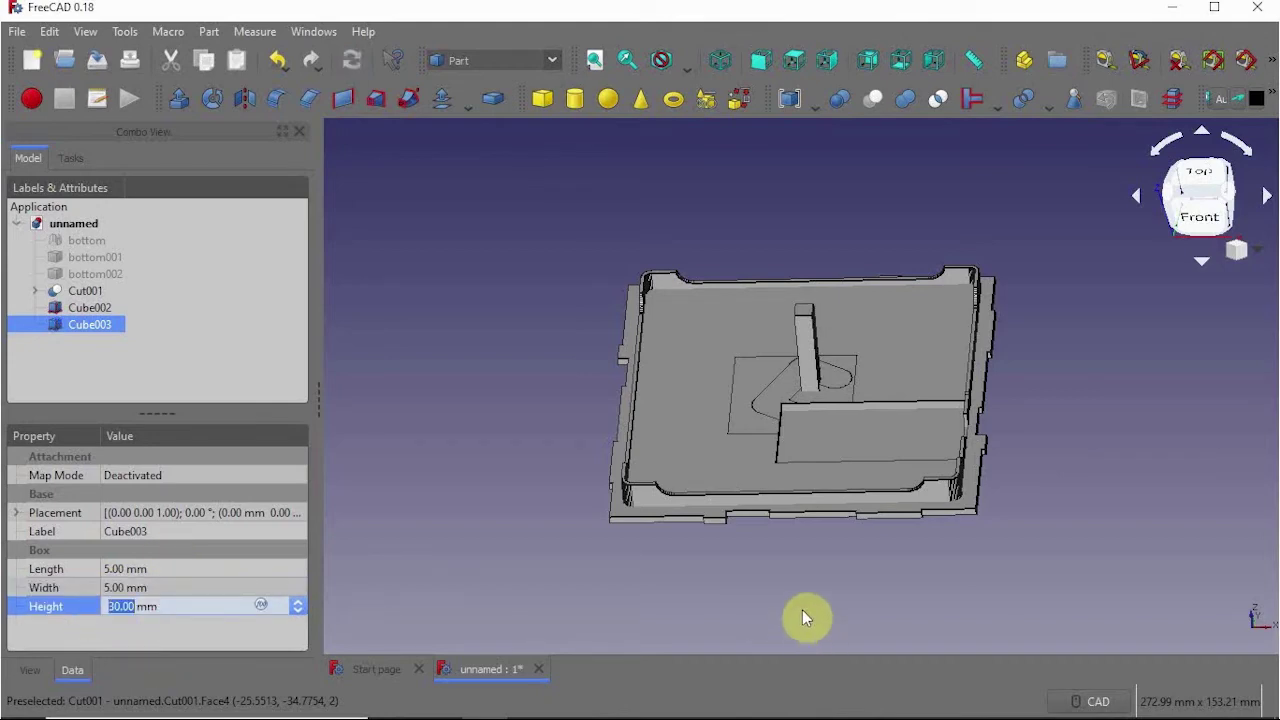
{"action": "middle_click_drag", "start_coordinate": [803, 617], "coordinate": [869, 289]}
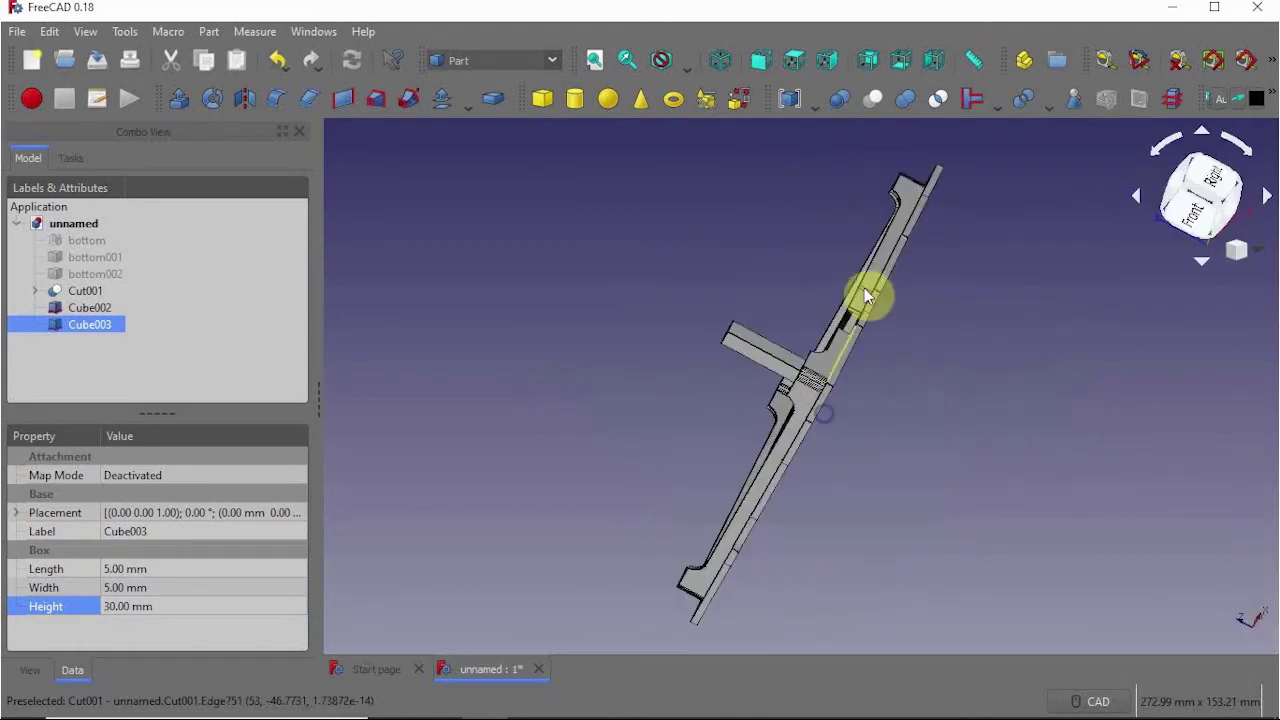
{"action": "middle_click_drag", "start_coordinate": [920, 200], "coordinate": [657, 405]}
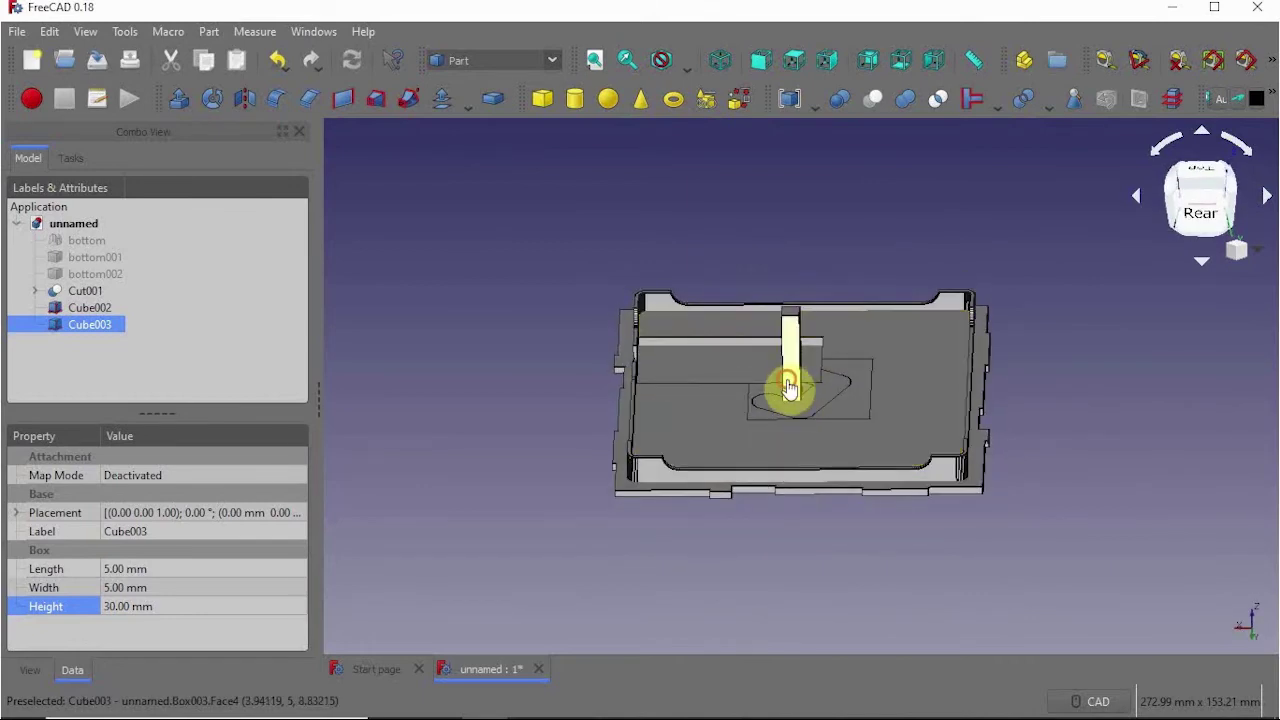
Duplicate the 5 × 5 × 30 mm post by copying and pasting it.
{"action": "right_click", "coordinate": [79, 325]}
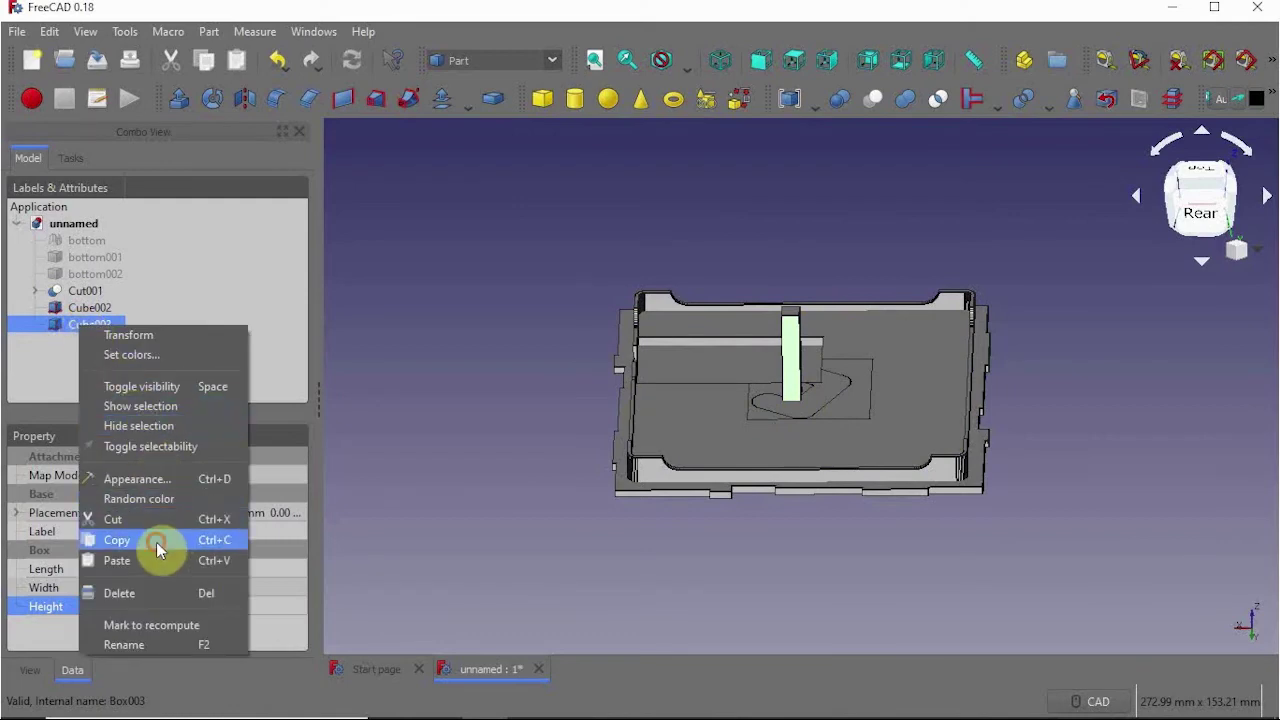
{"action": "left_click", "coordinate": [156, 542]}
{"action": "right_click", "coordinate": [79, 327]}
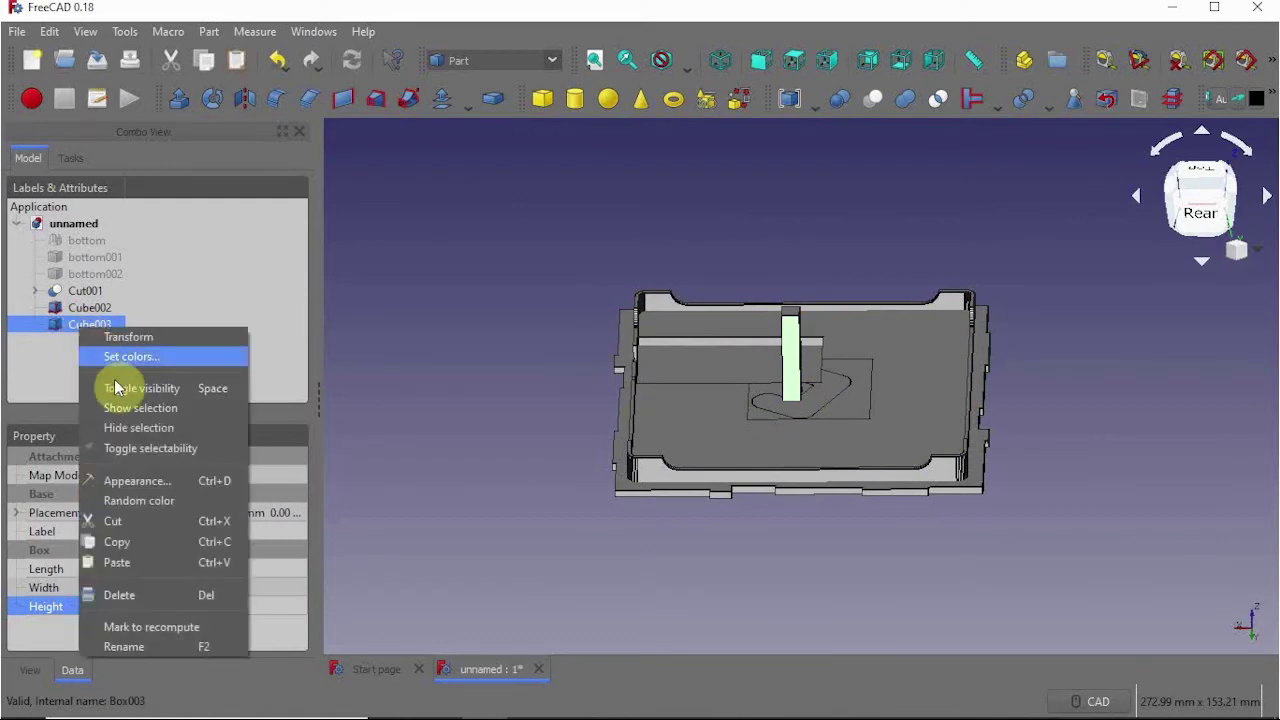
{"action": "left_click", "coordinate": [166, 562]}
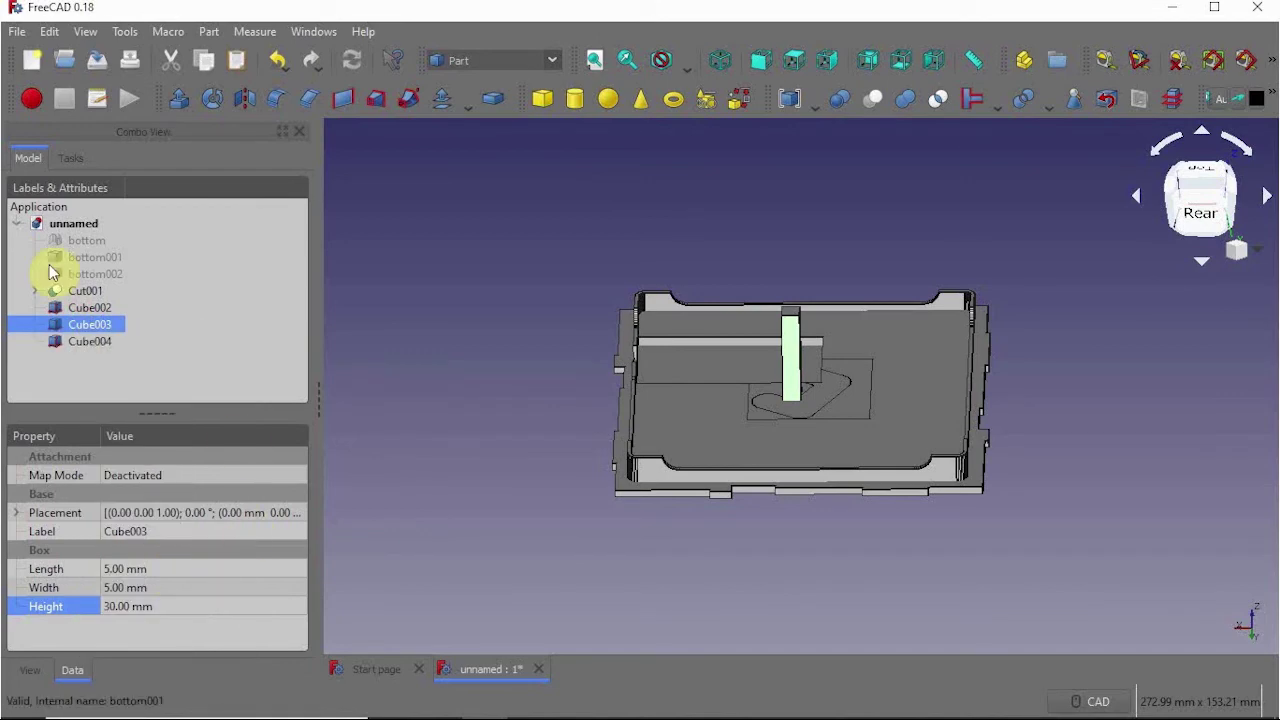
Set the duplicated post's X translation to -15 mm and accept the placement.
{"action": "left_click", "coordinate": [93, 346]}
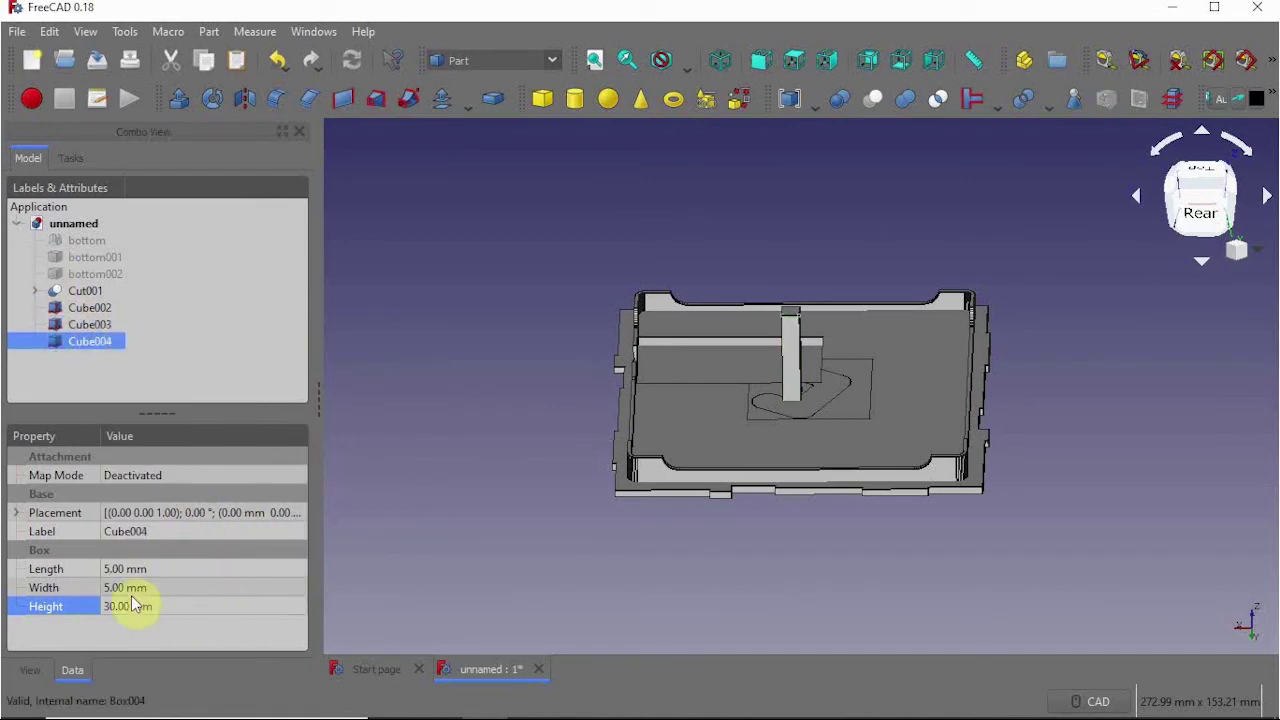
{"action": "left_click", "coordinate": [293, 510]}
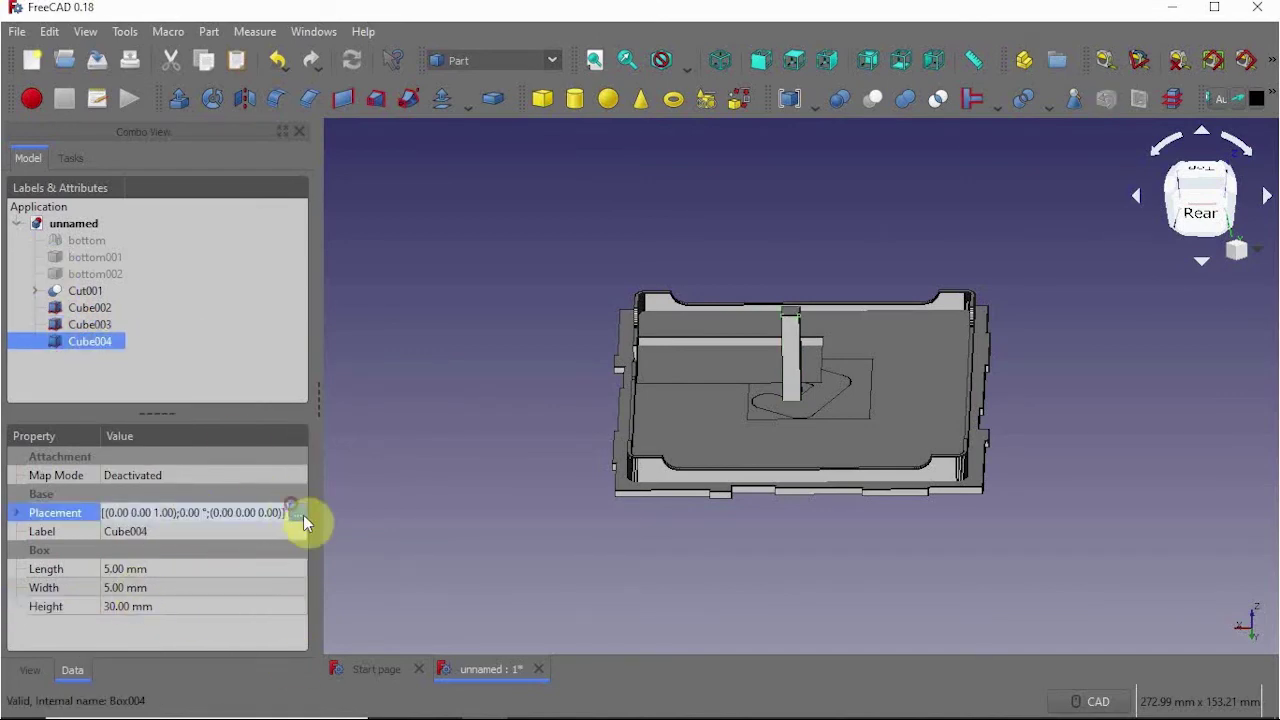
{"action": "left_click", "coordinate": [299, 513]}
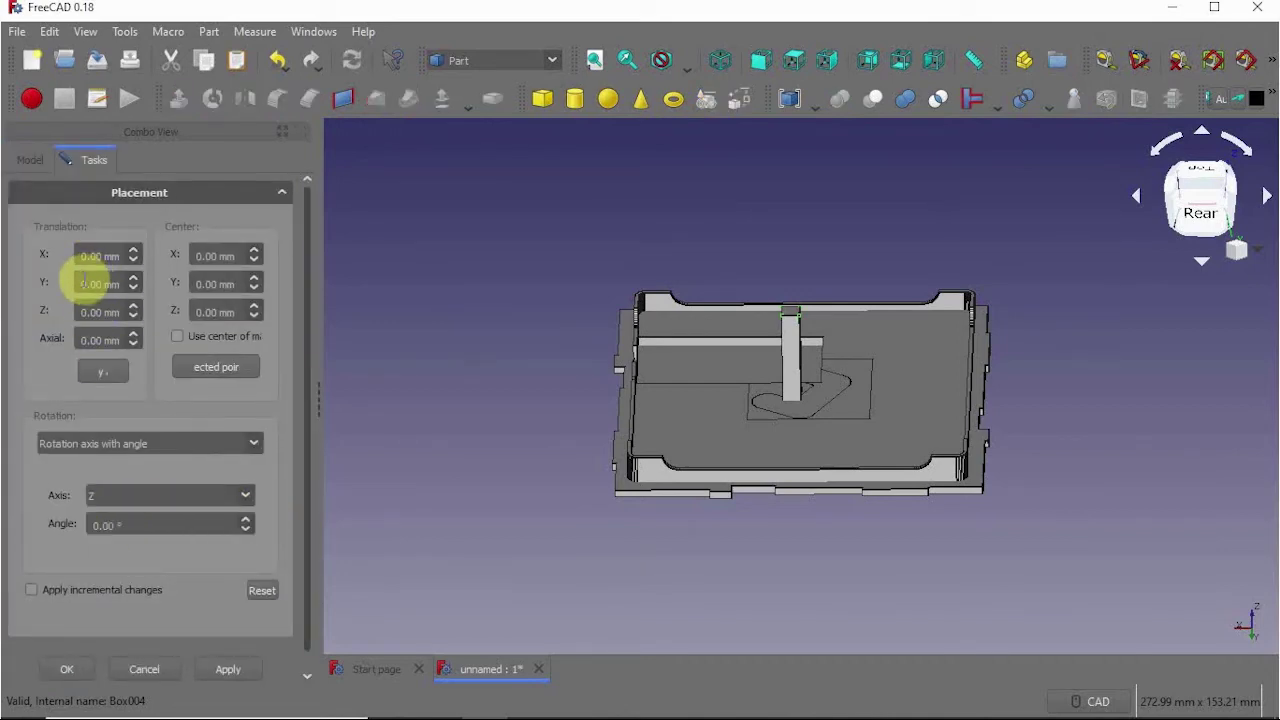
{"action": "left_click", "coordinate": [77, 251]}
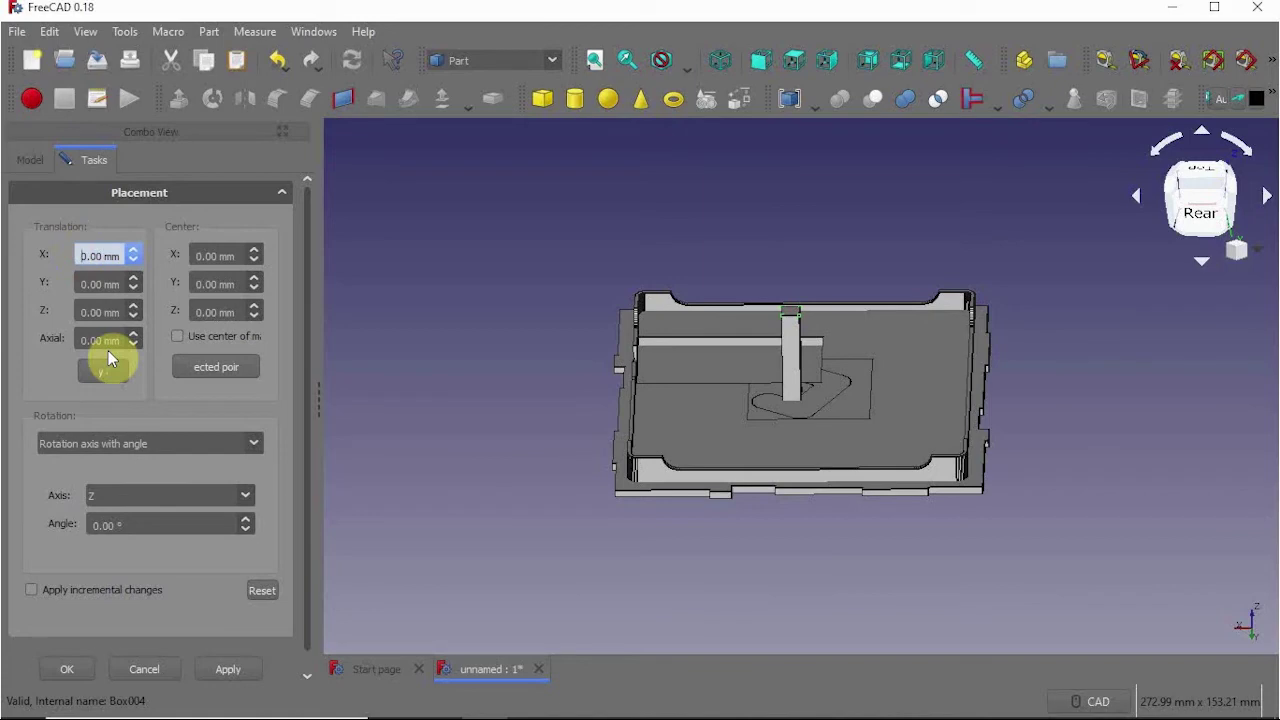
{"action": "type", "text": "1"}
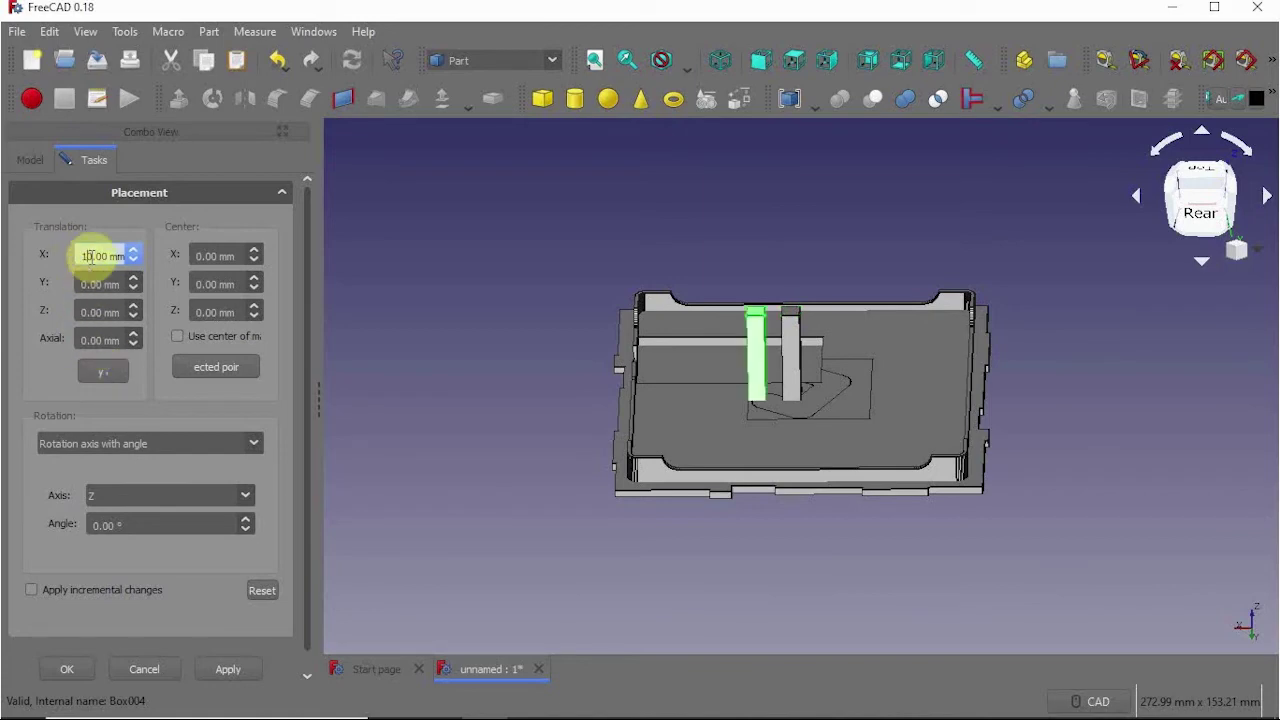
{"action": "key", "text": "BackSpace"}
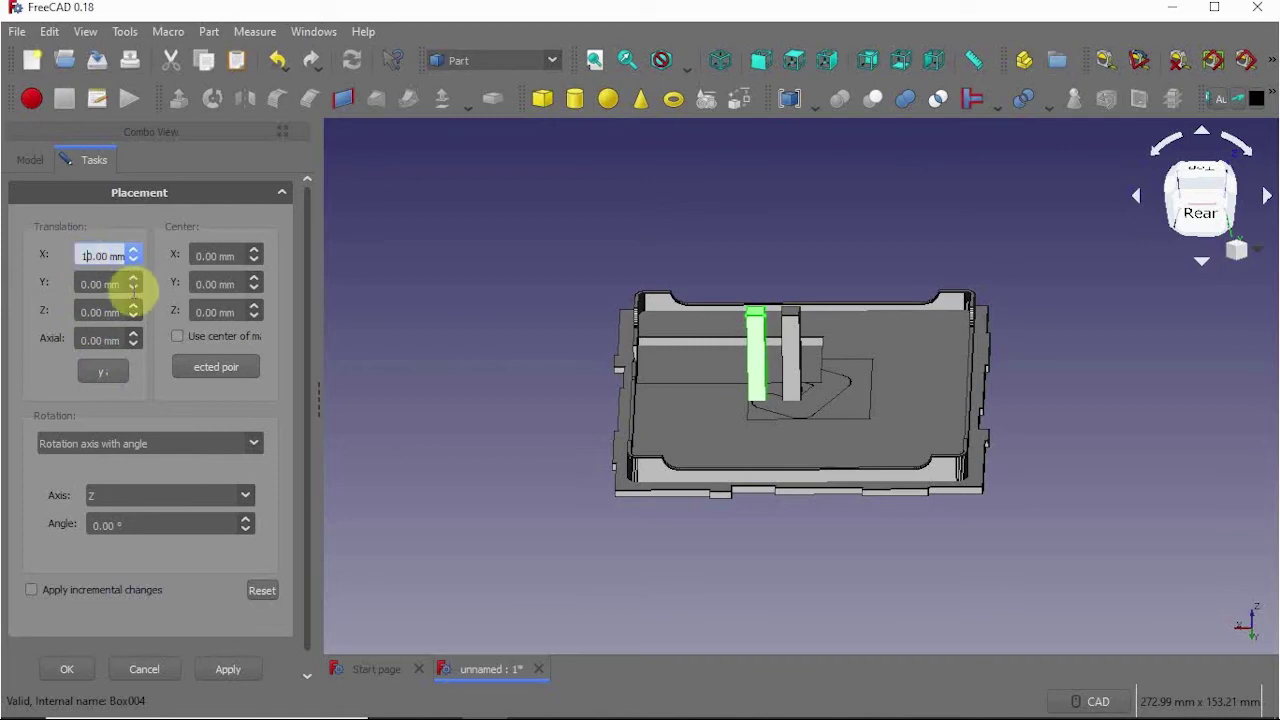
{"action": "key", "text": "BackSpace"}
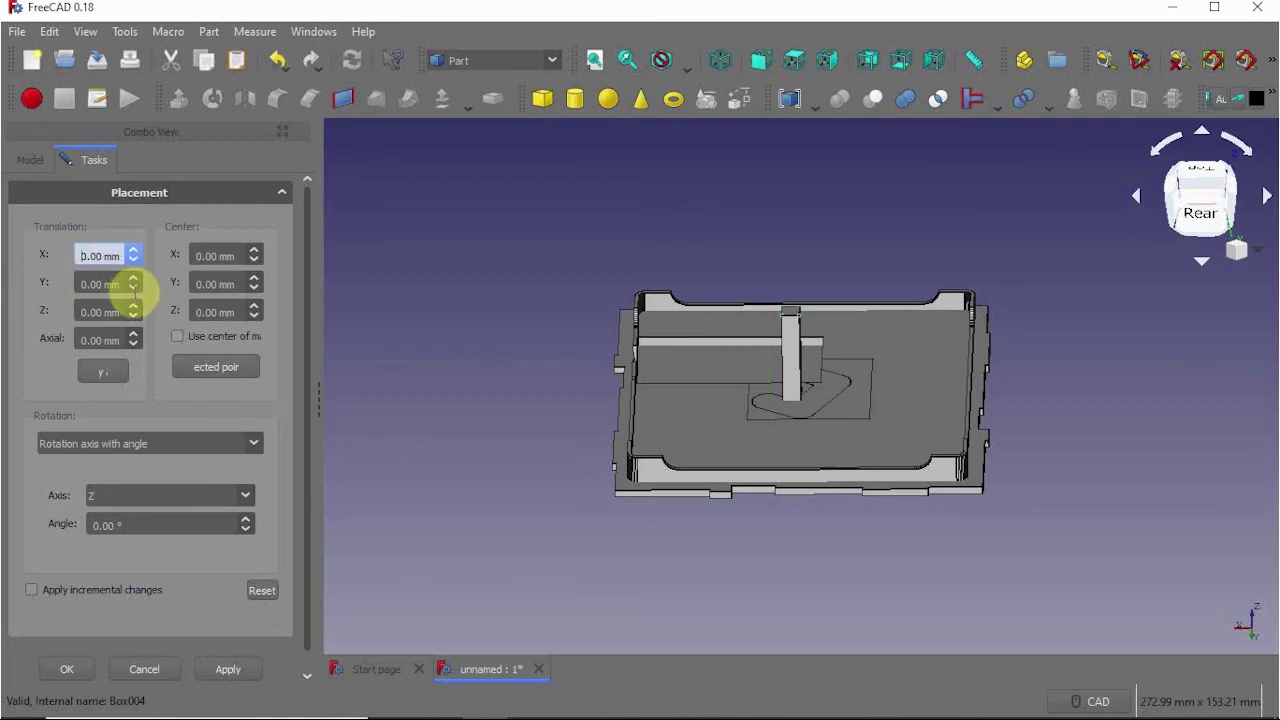
{"action": "type", "text": "-10"}
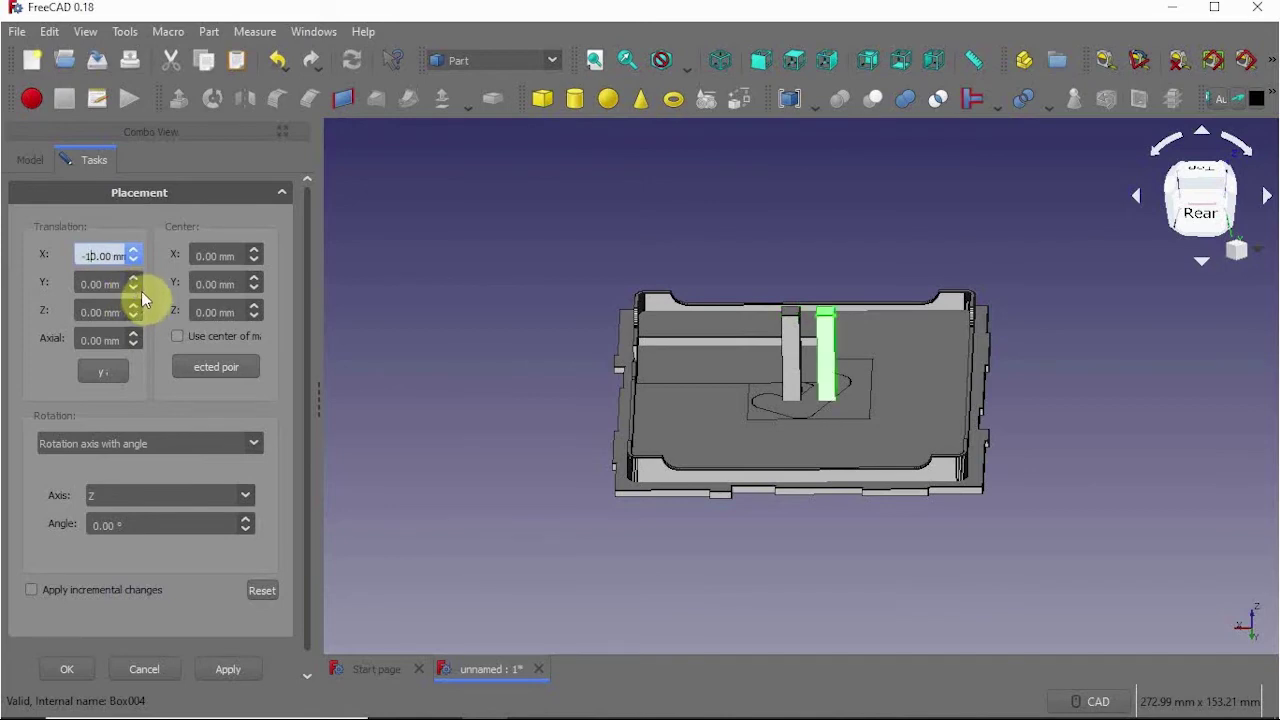
{"action": "key", "text": "BackSpace"}
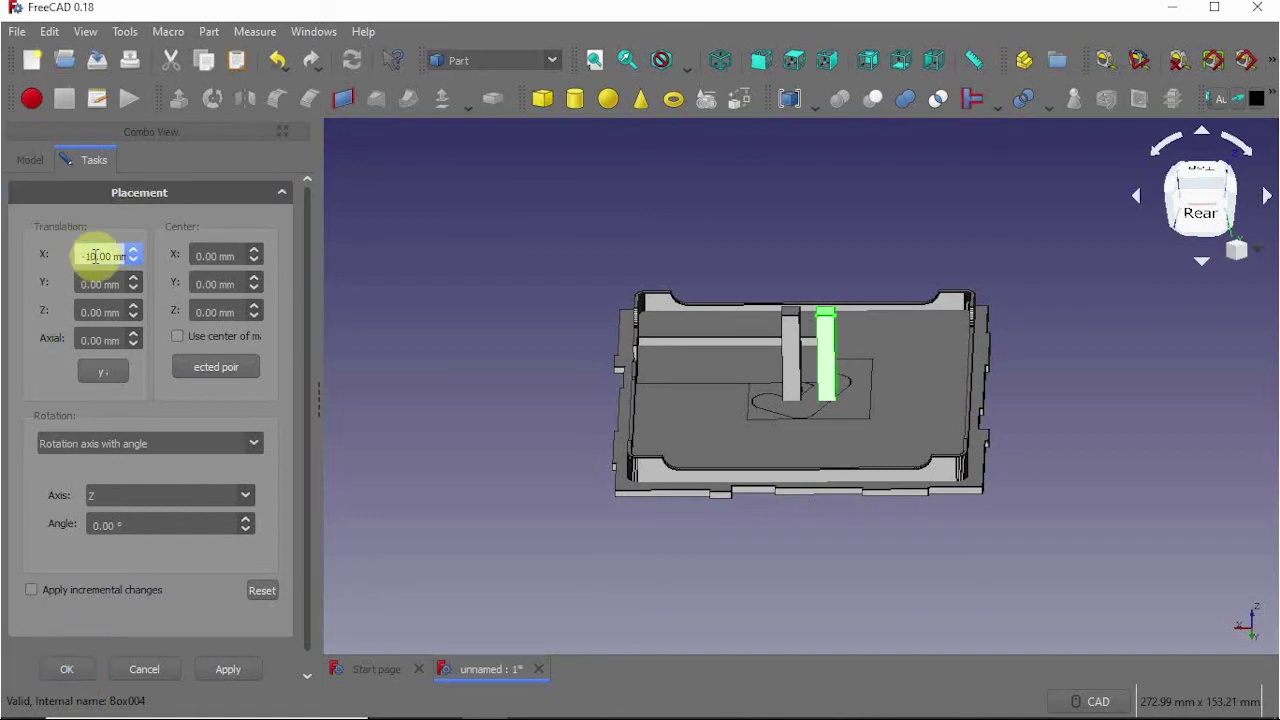
{"action": "scroll", "coordinate": [95, 256], "scroll_direction": "down", "scroll_amount": 5}
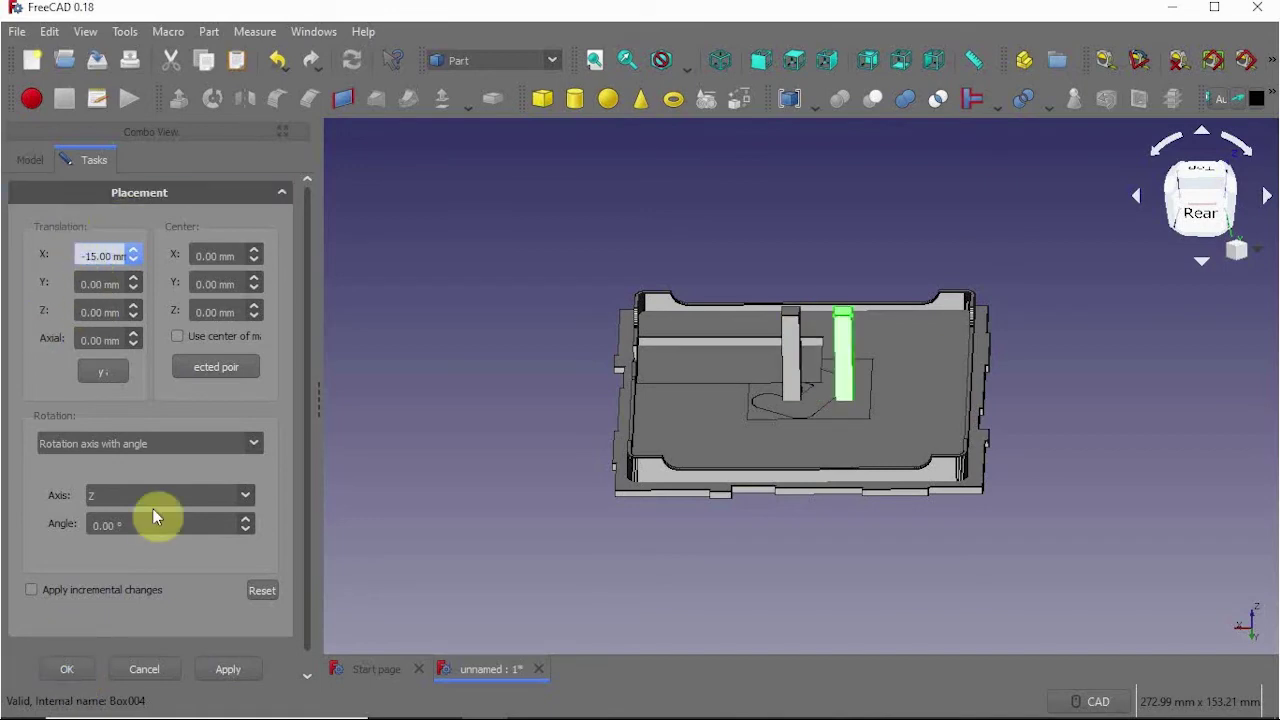
{"action": "left_click", "coordinate": [84, 669]}
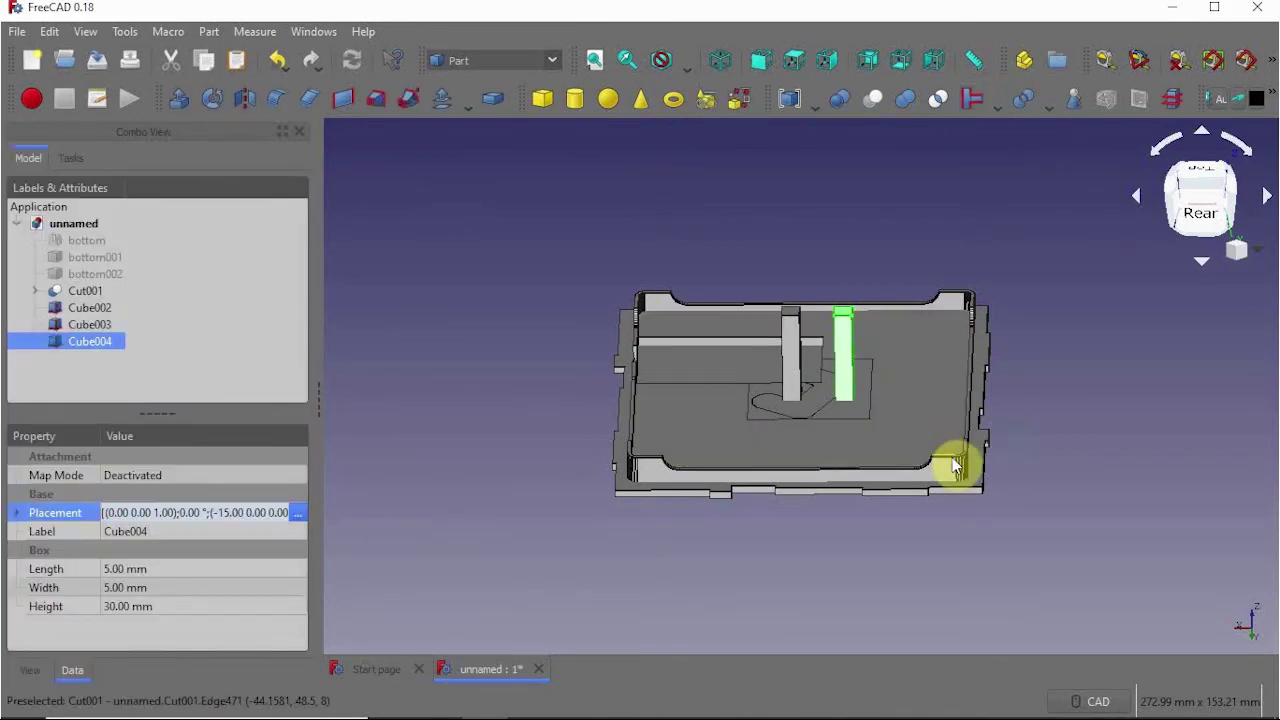
Measure the linear distance between the outer top edges of the two posts, and close the measuring tool.
{"action": "scroll", "coordinate": [900, 456], "scroll_direction": "up", "scroll_amount": 2}
{"action": "scroll", "coordinate": [900, 456], "scroll_direction": "up", "scroll_amount": 2}
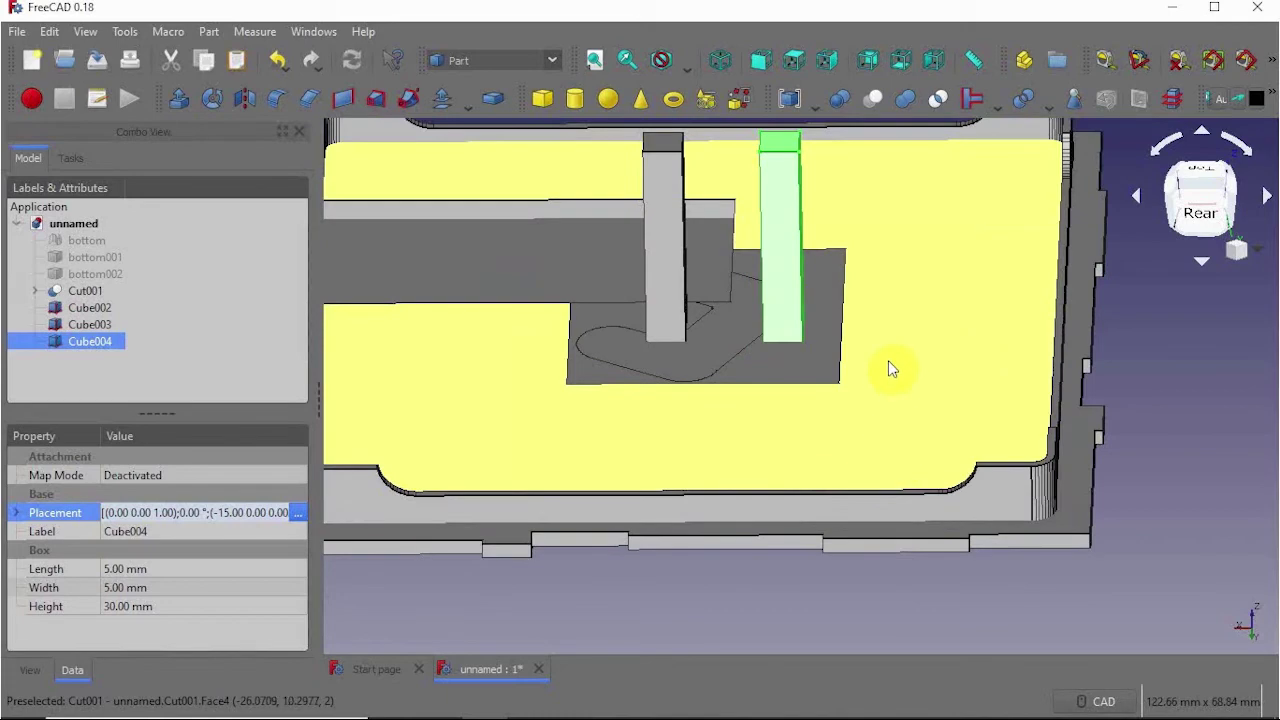
{"action": "middle_click_drag", "start_coordinate": [891, 366], "coordinate": [946, 487]}
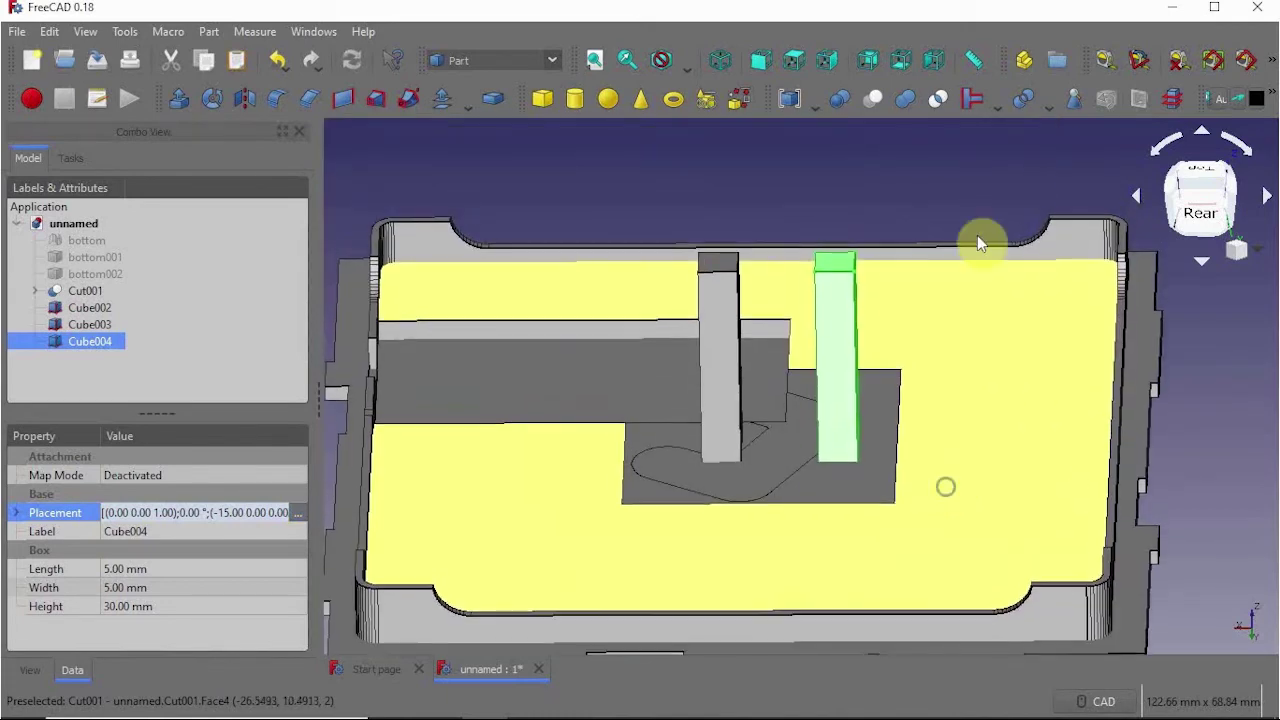
{"action": "left_click", "coordinate": [1105, 62]}
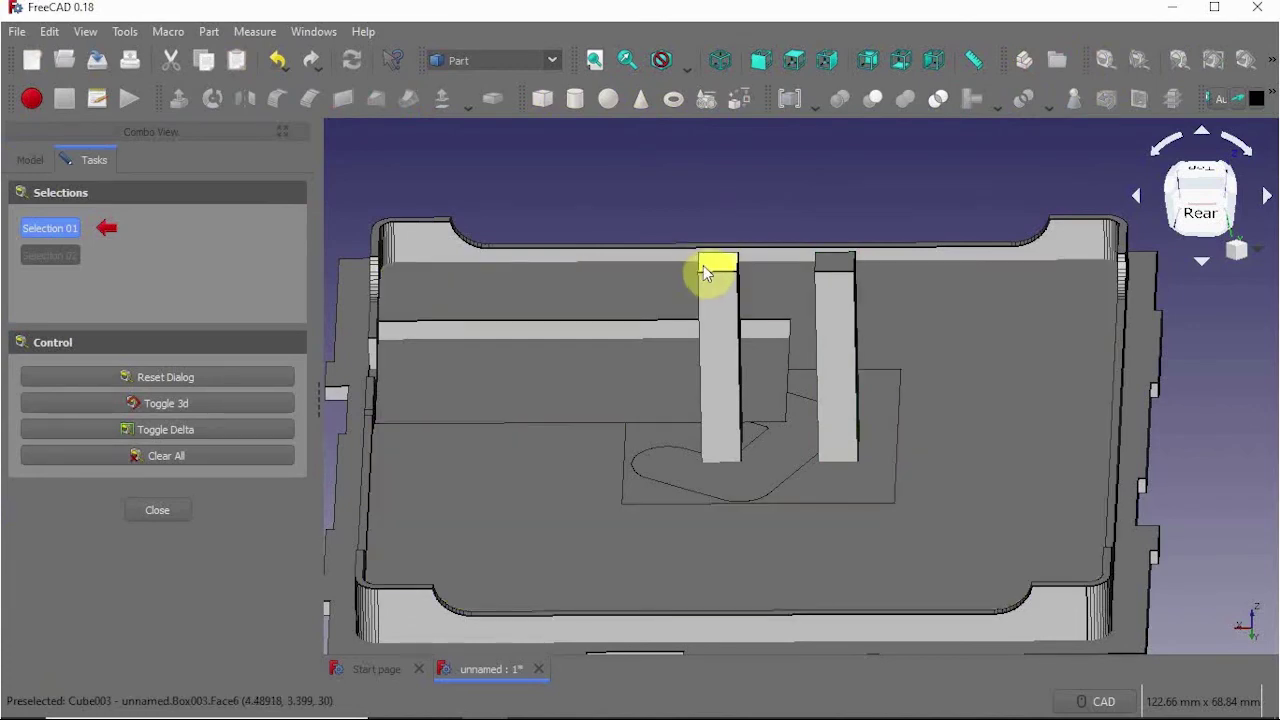
{"action": "left_click", "coordinate": [698, 257]}
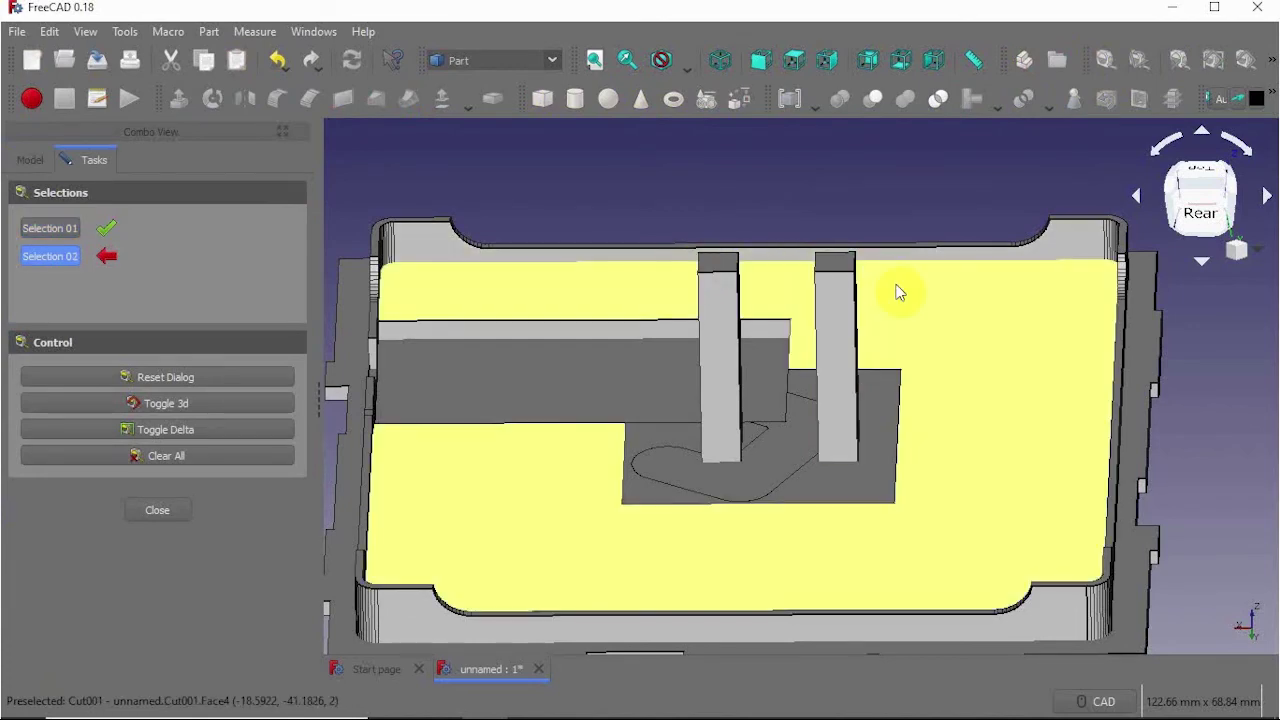
{"action": "left_click", "coordinate": [852, 262]}
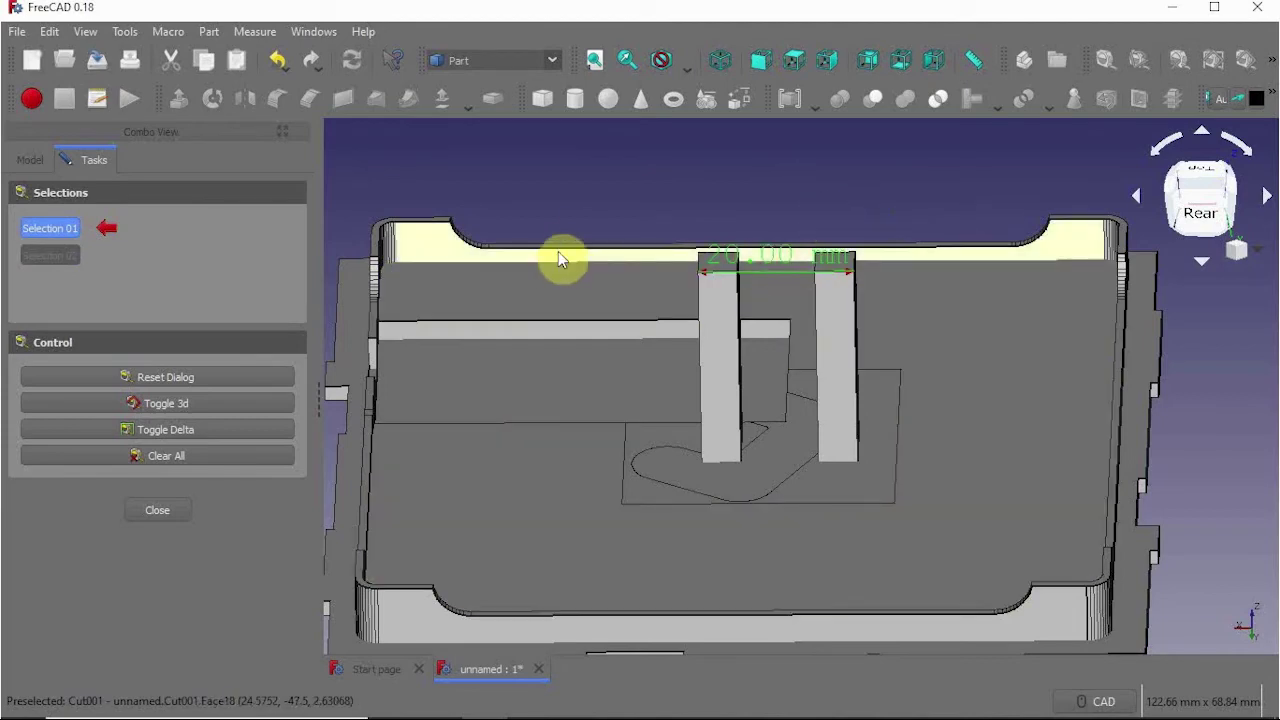
{"action": "left_click", "coordinate": [171, 508]}
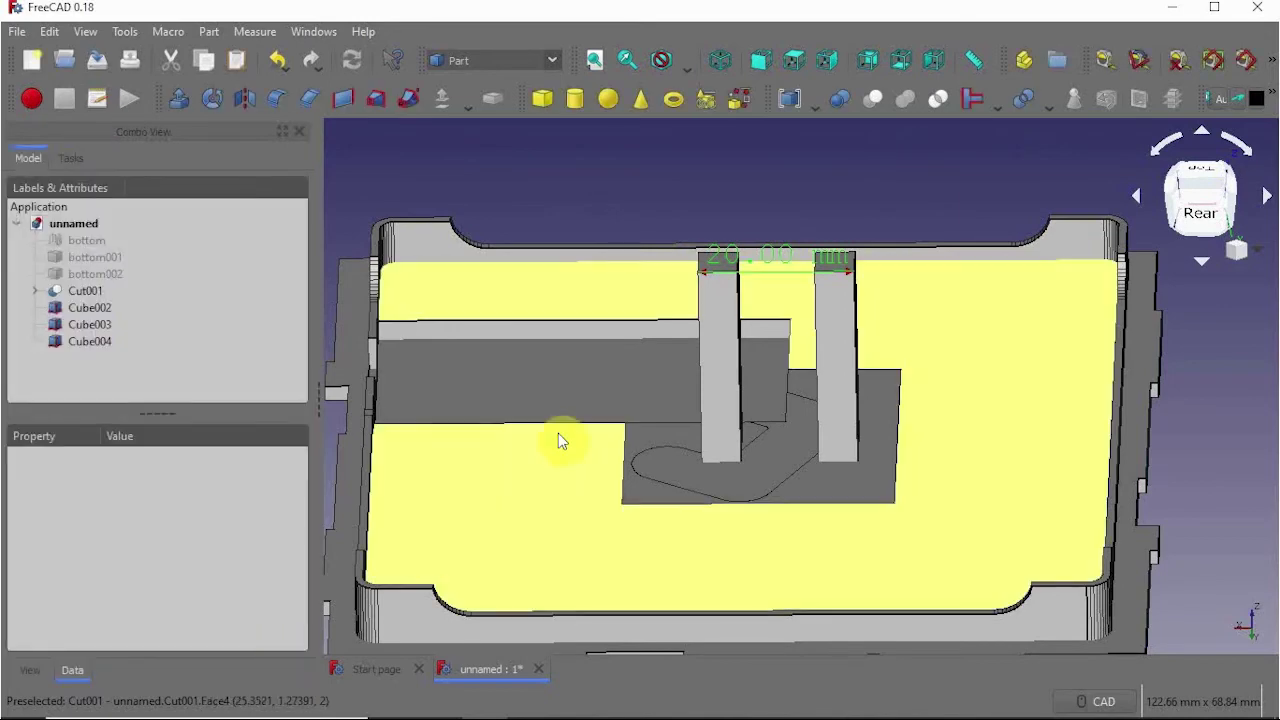
Try to export the model without selecting any objects.
{"action": "scroll", "coordinate": [600, 365], "scroll_direction": "down", "scroll_amount": 5}
{"action": "mouse_move", "coordinate": [657, 371]}
{"action": "middle_mouse_down"}
{"action": "mouse_move", "coordinate": [491, 409]}
{"action": "mouse_move", "coordinate": [934, 299]}
{"action": "mouse_move", "coordinate": [1000, 437]}
{"action": "mouse_move", "coordinate": [1109, 360]}
{"action": "mouse_move", "coordinate": [1080, 283]}
{"action": "middle_mouse_up"}
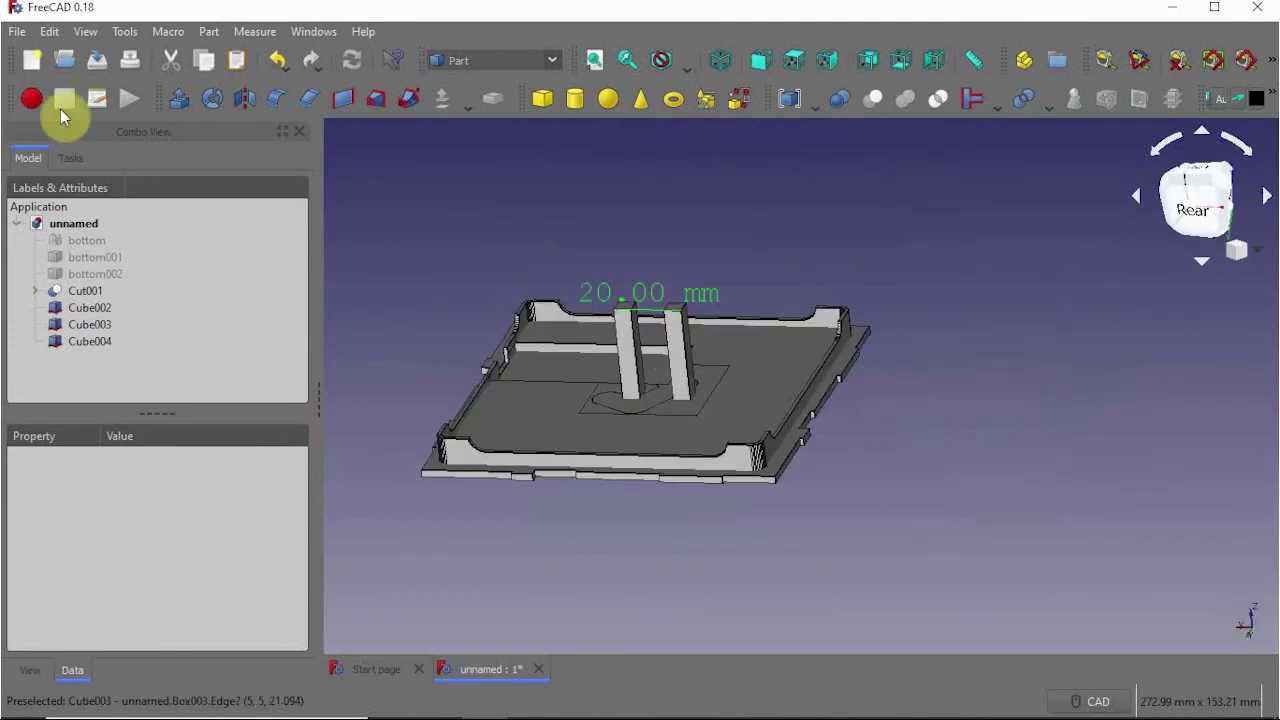
{"action": "left_click", "coordinate": [17, 31]}
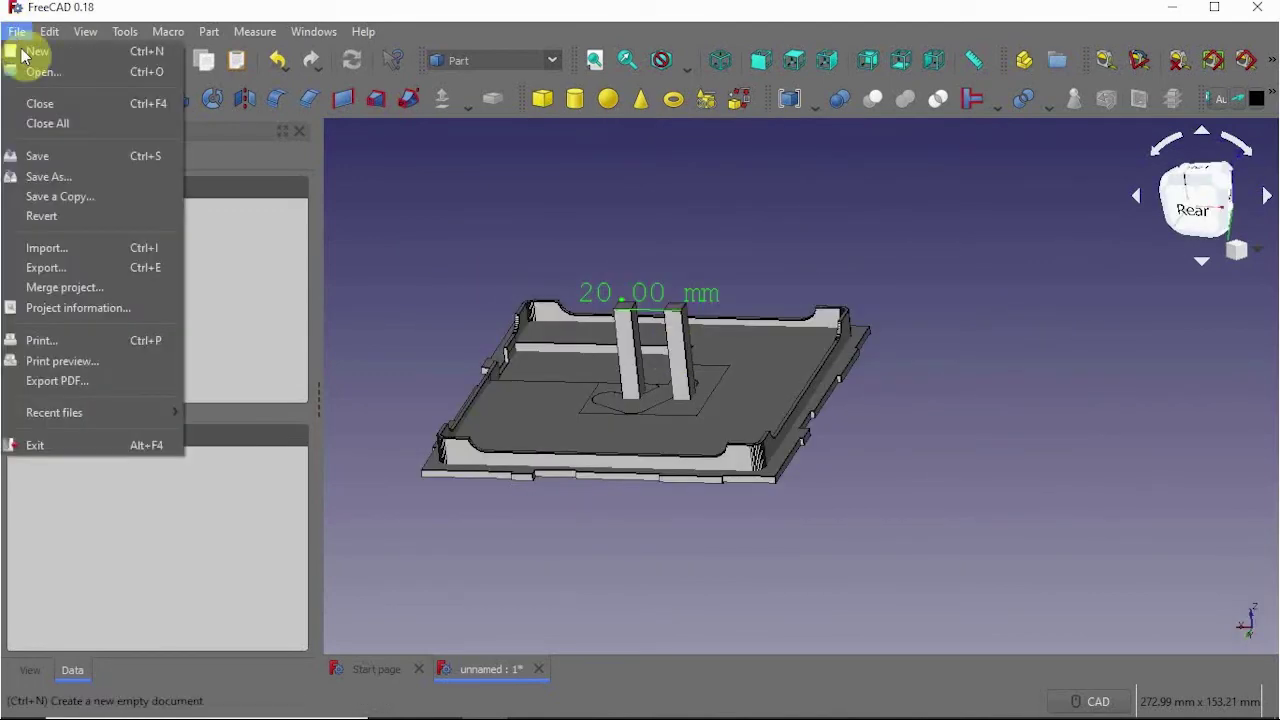
{"action": "left_click", "coordinate": [108, 271]}
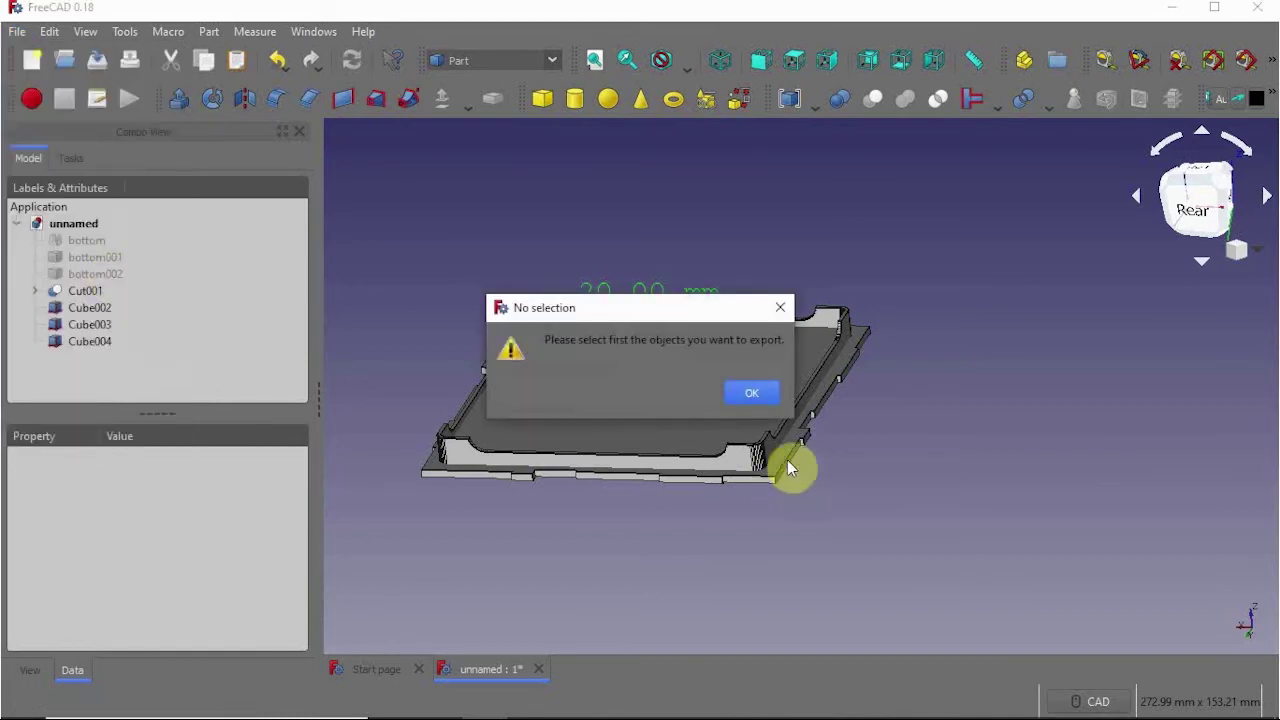
{"action": "left_click", "coordinate": [750, 389]}
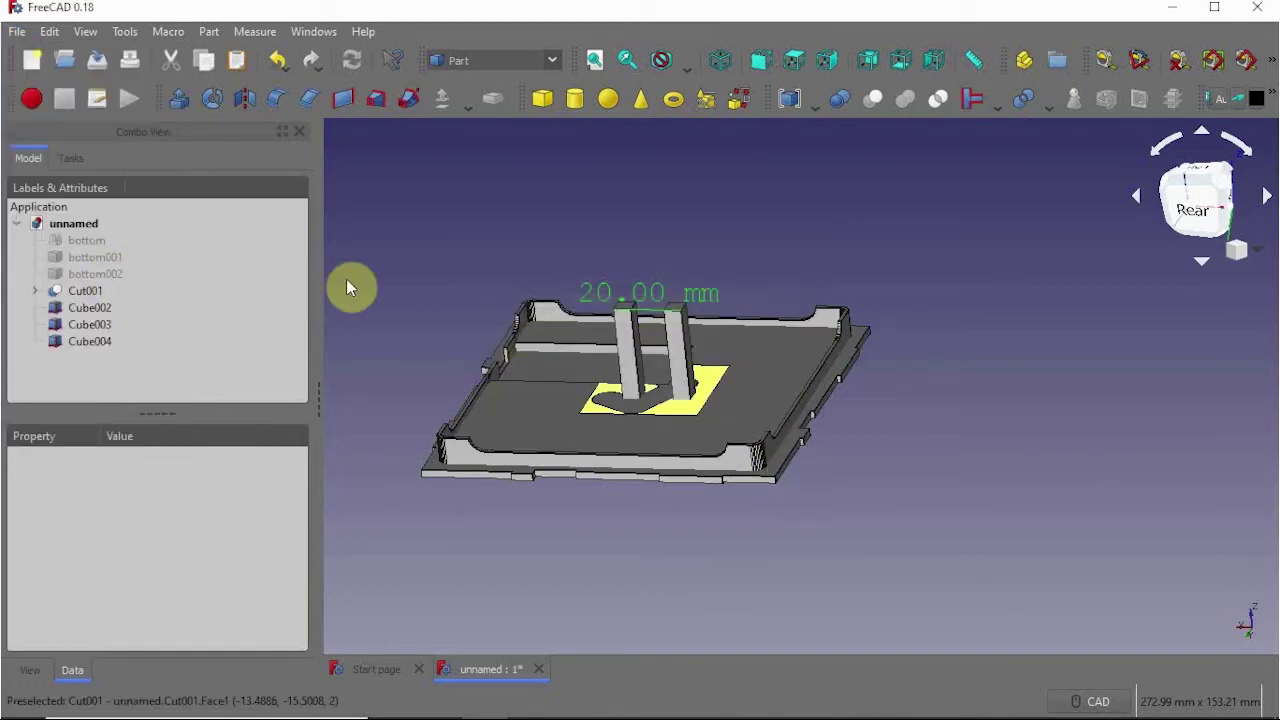
Fuse the cut bottom plate Cut001 with Cube002, Cube003 and Cube004 into a single union.
{"action": "left_click", "coordinate": [75, 290]}
{"action": "left_click", "coordinate": [940, 550]}
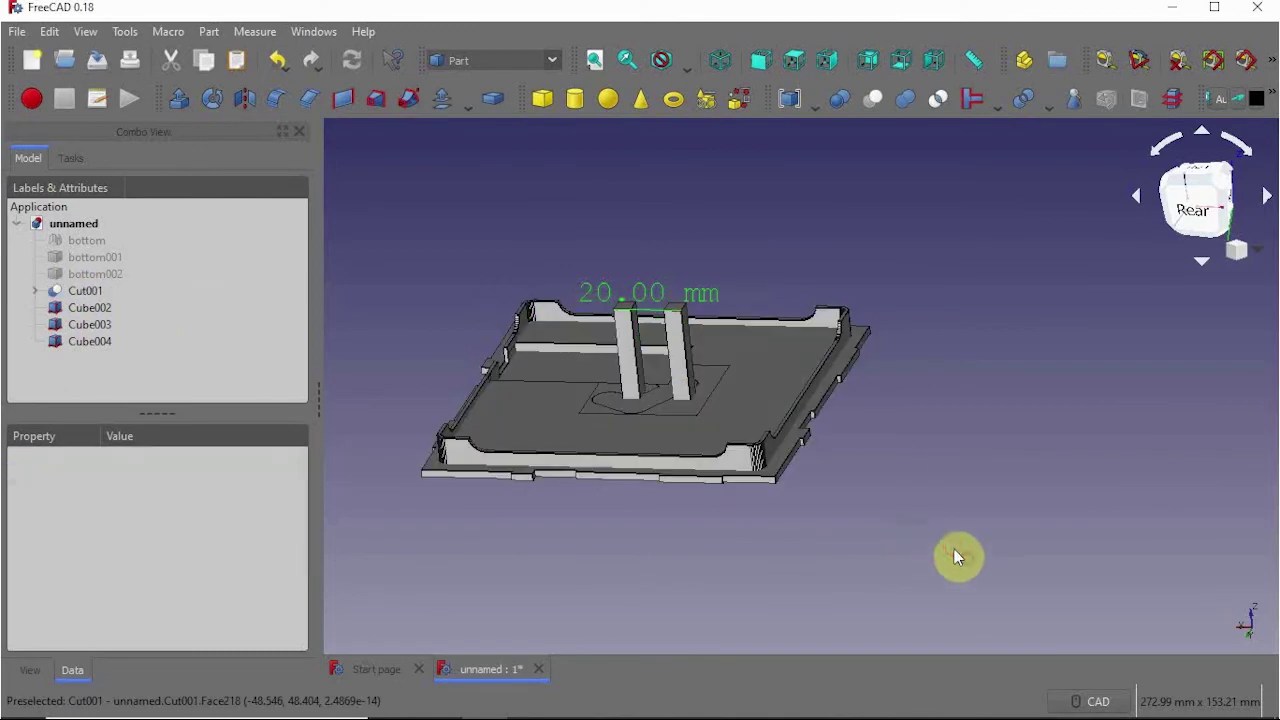
{"action": "middle_click_drag", "start_coordinate": [863, 509], "coordinate": [1170, 408]}
{"action": "middle_click_drag", "start_coordinate": [591, 380], "coordinate": [1134, 469]}
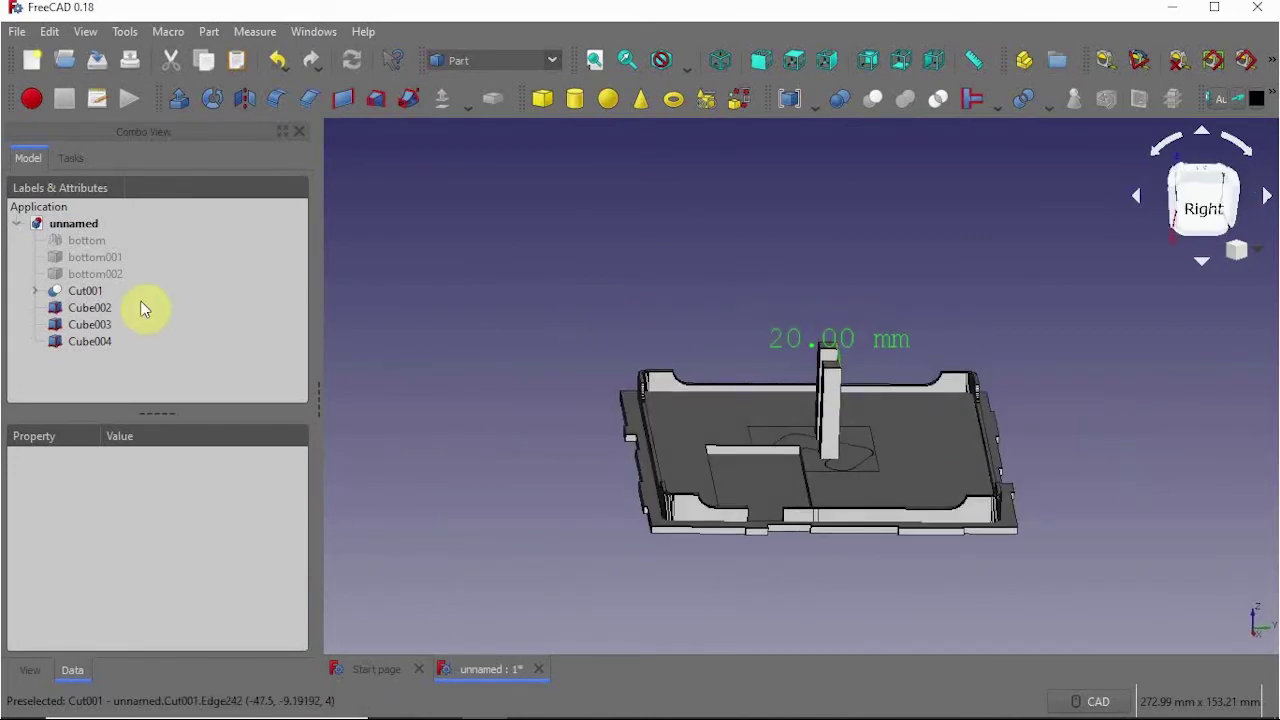
{"action": "left_click", "coordinate": [86, 291]}
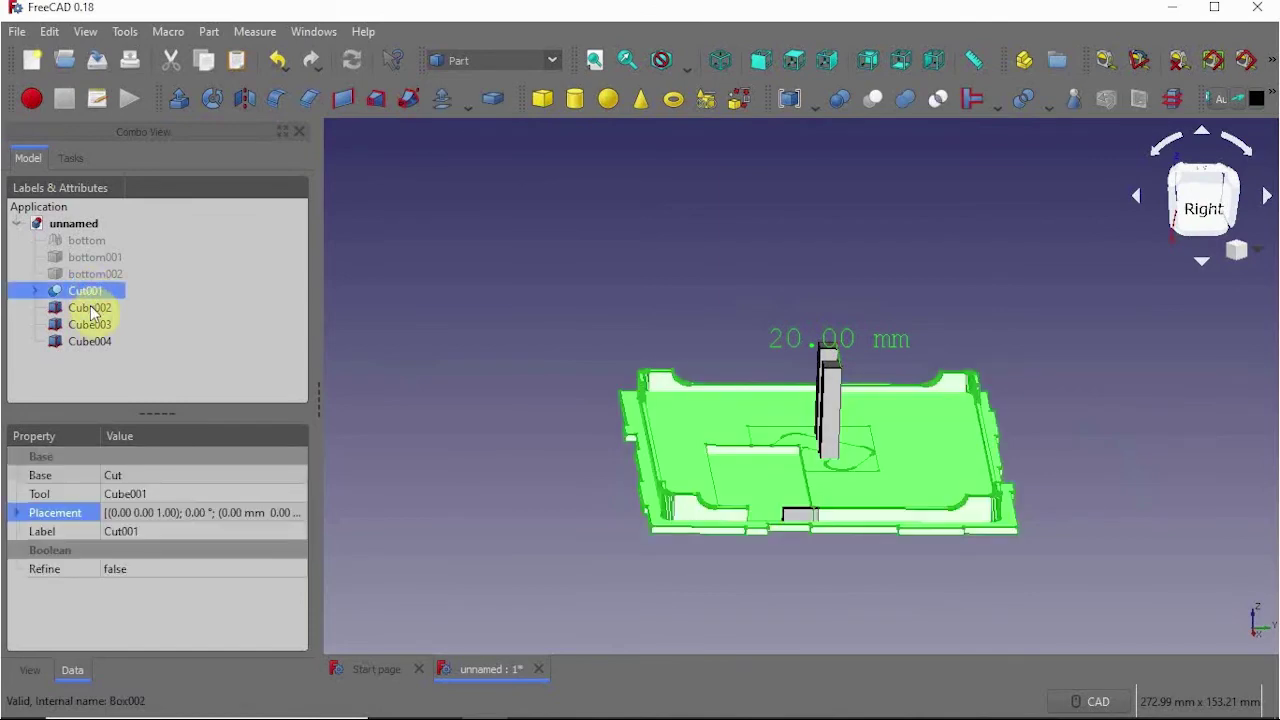
{"action": "left_click", "coordinate": [91, 309], "text": "ctrl"}
{"action": "left_click", "coordinate": [93, 325], "text": "ctrl"}
{"action": "left_click", "coordinate": [97, 342], "text": "ctrl"}
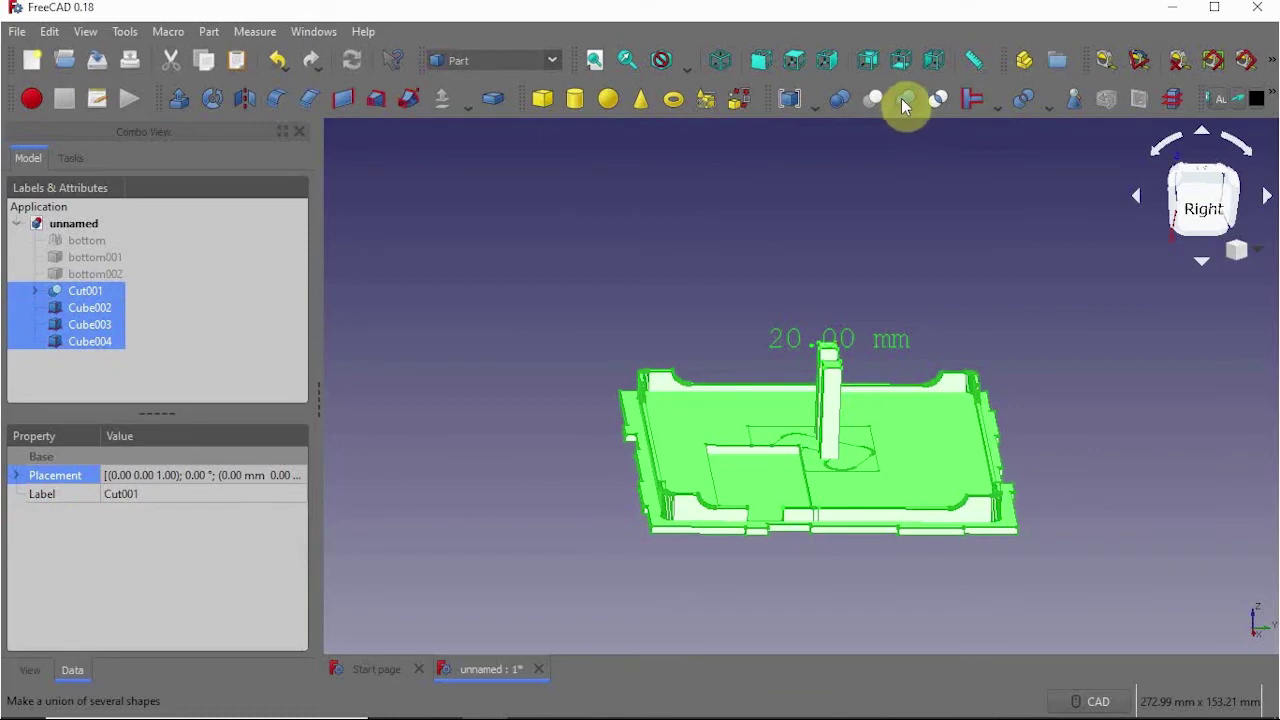
{"action": "left_click", "coordinate": [901, 99]}
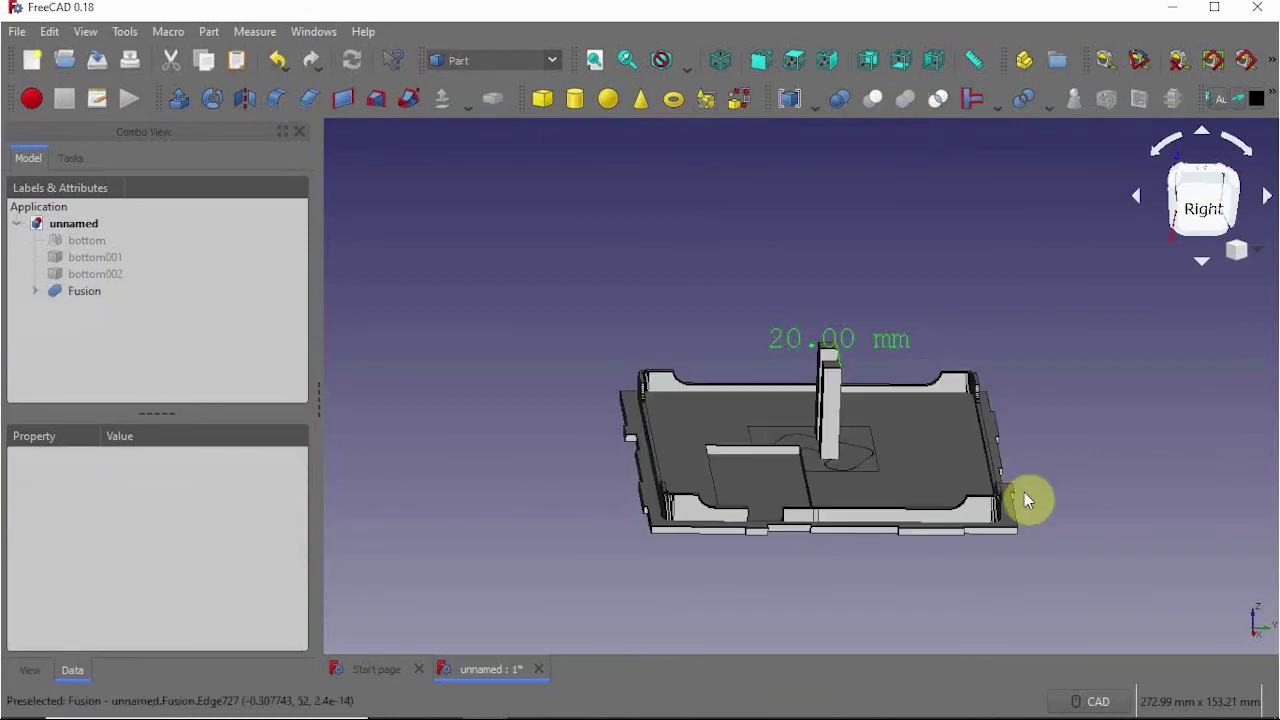
Export the fused model as an STL mesh named "Orb lamp remix" in the Minecraft+lamp files folder.
{"action": "middle_click_drag", "start_coordinate": [971, 522], "coordinate": [752, 474]}
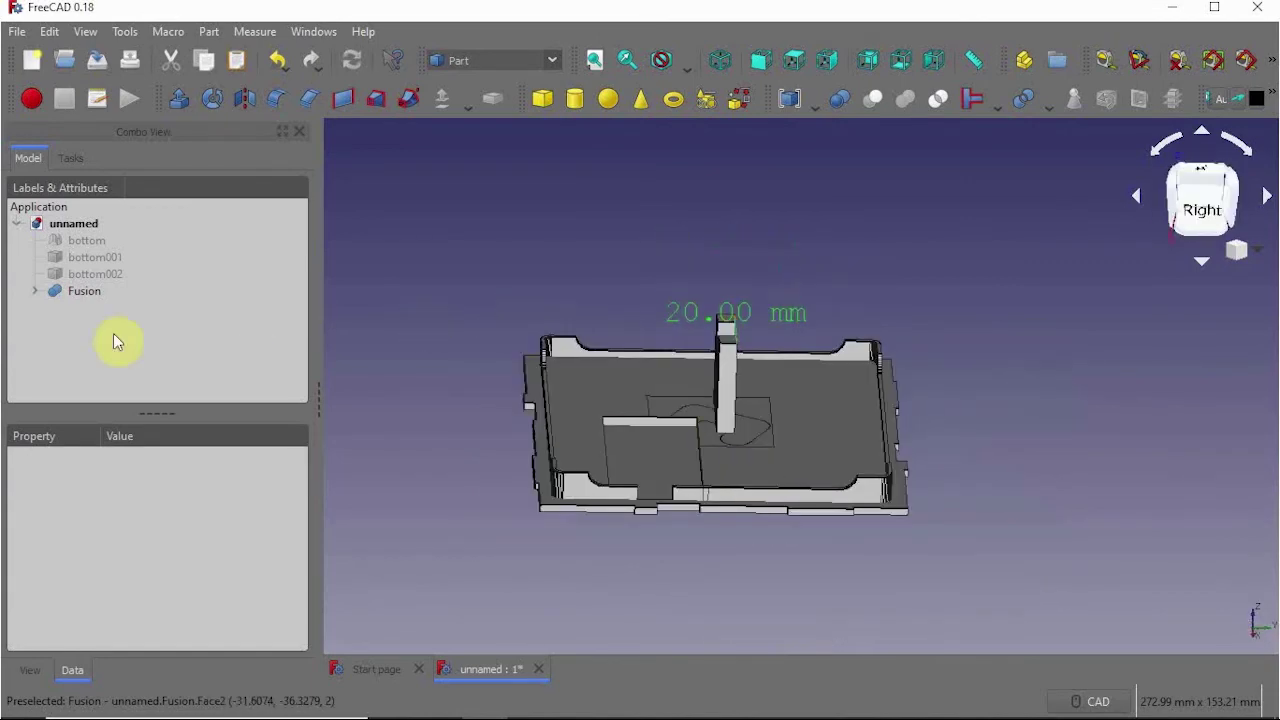
{"action": "left_click", "coordinate": [72, 290]}
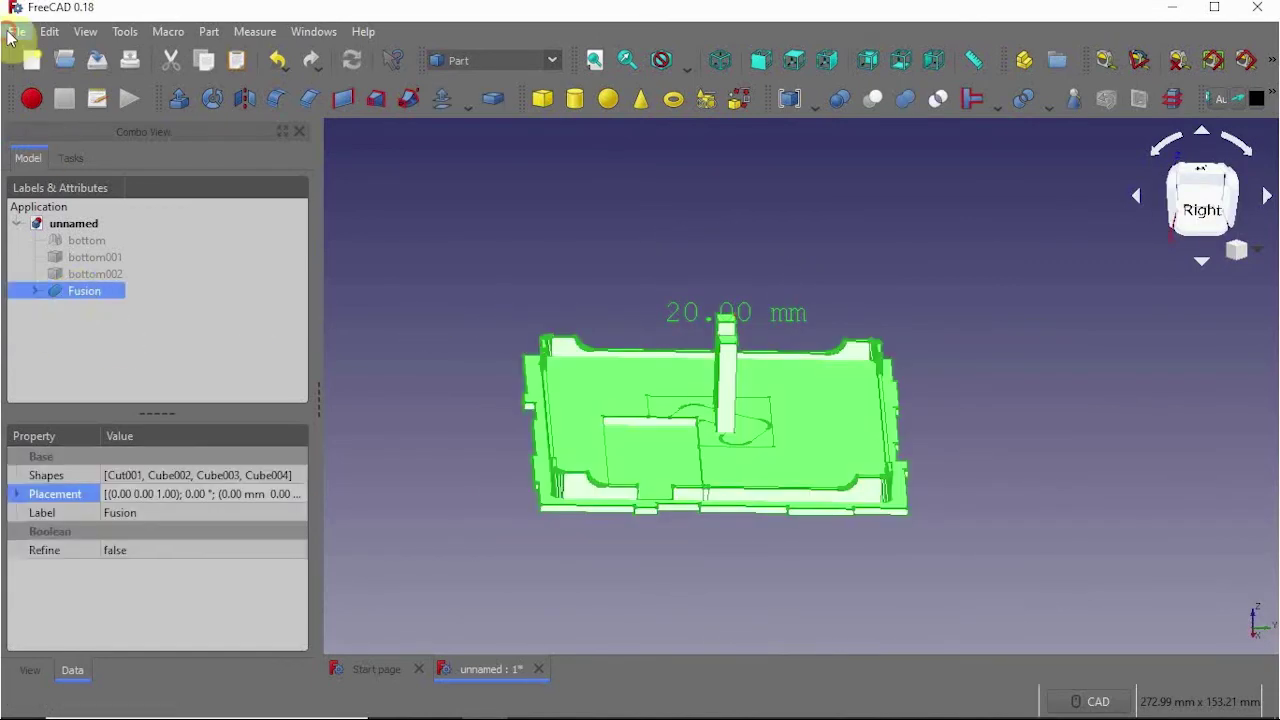
{"action": "left_click", "coordinate": [12, 34]}
{"action": "left_click", "coordinate": [81, 264]}
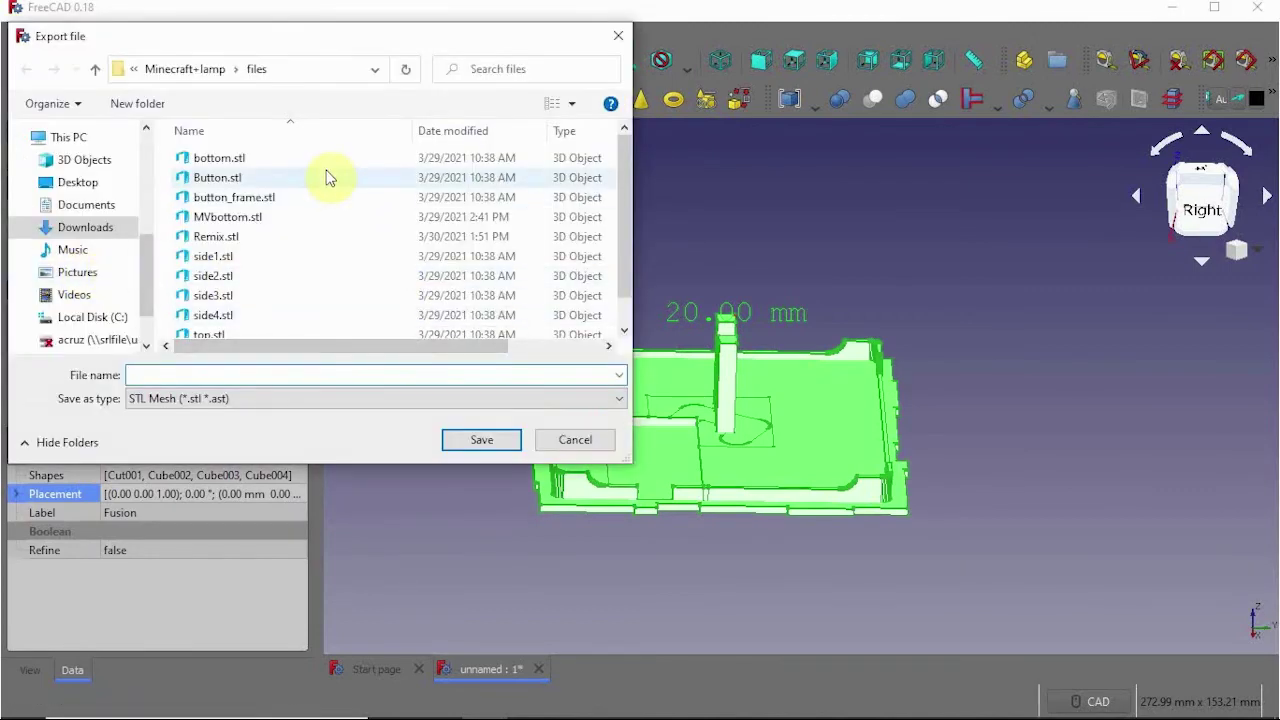
{"action": "scroll", "coordinate": [330, 180], "scroll_direction": "down", "scroll_amount": 1}
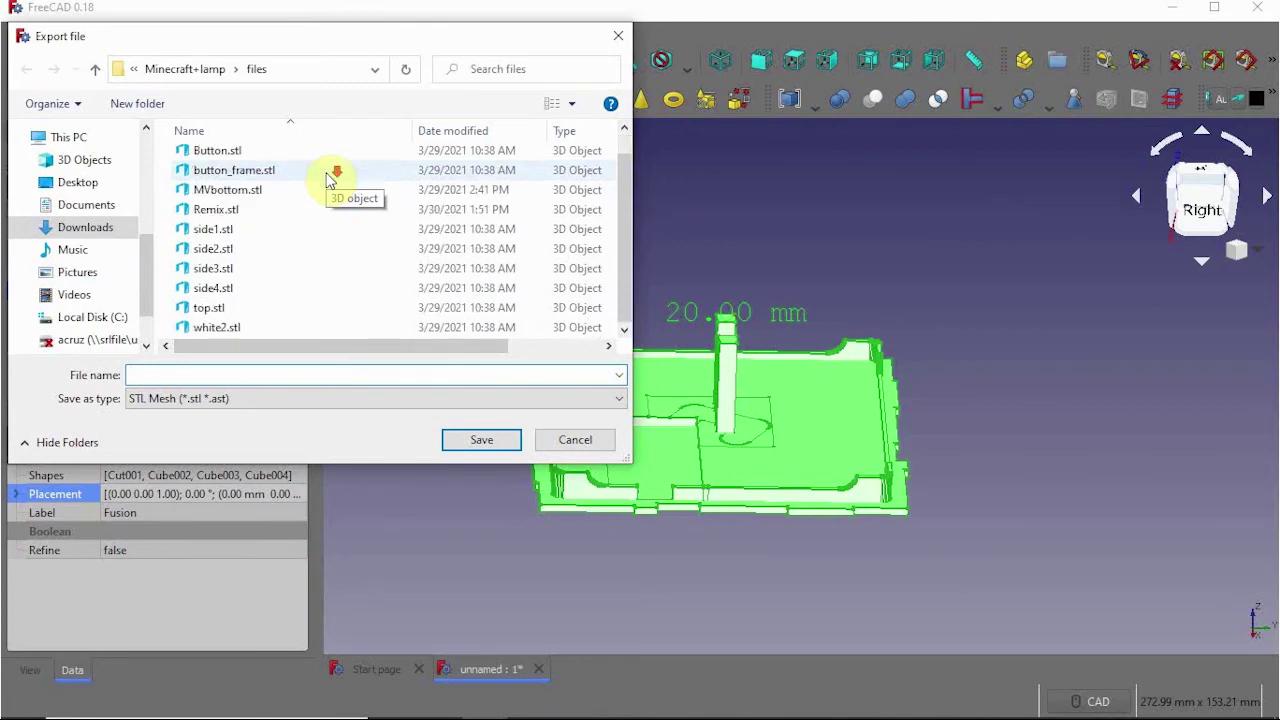
{"action": "scroll", "coordinate": [330, 180], "scroll_direction": "up", "scroll_amount": 1}
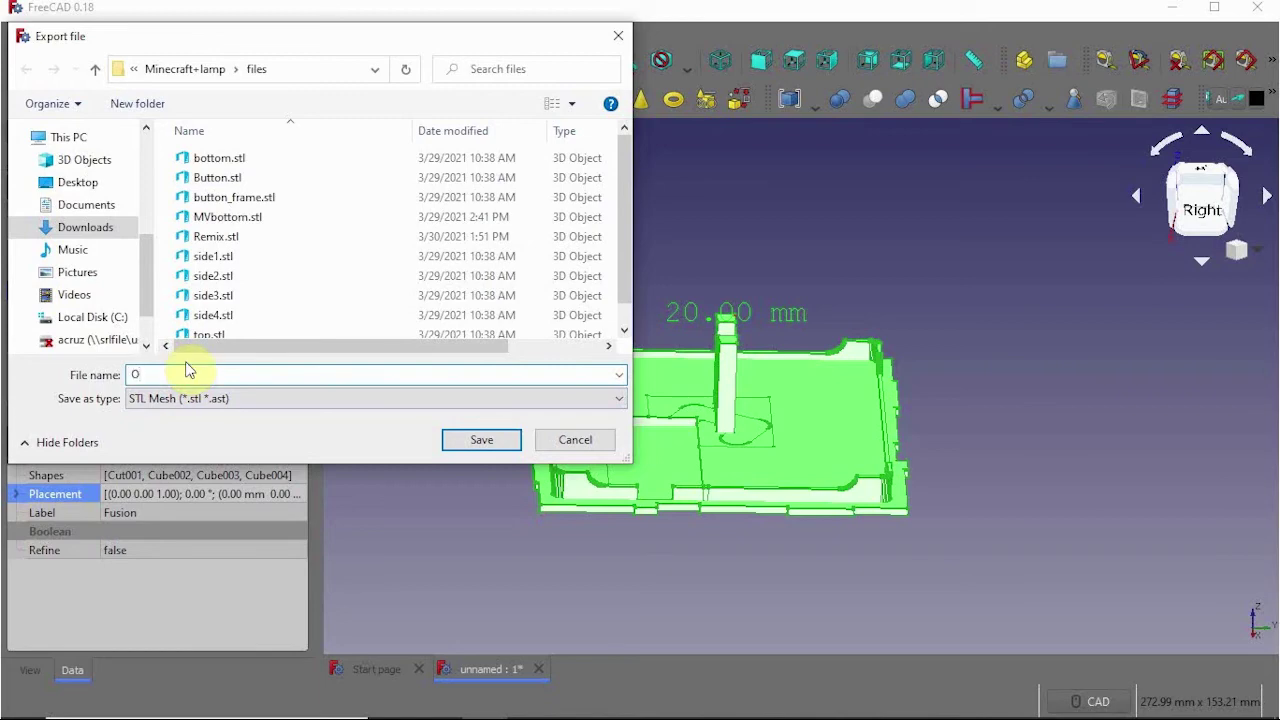
{"action": "type", "text": "rb lamp remix"}
{"action": "left_click", "coordinate": [481, 440]}
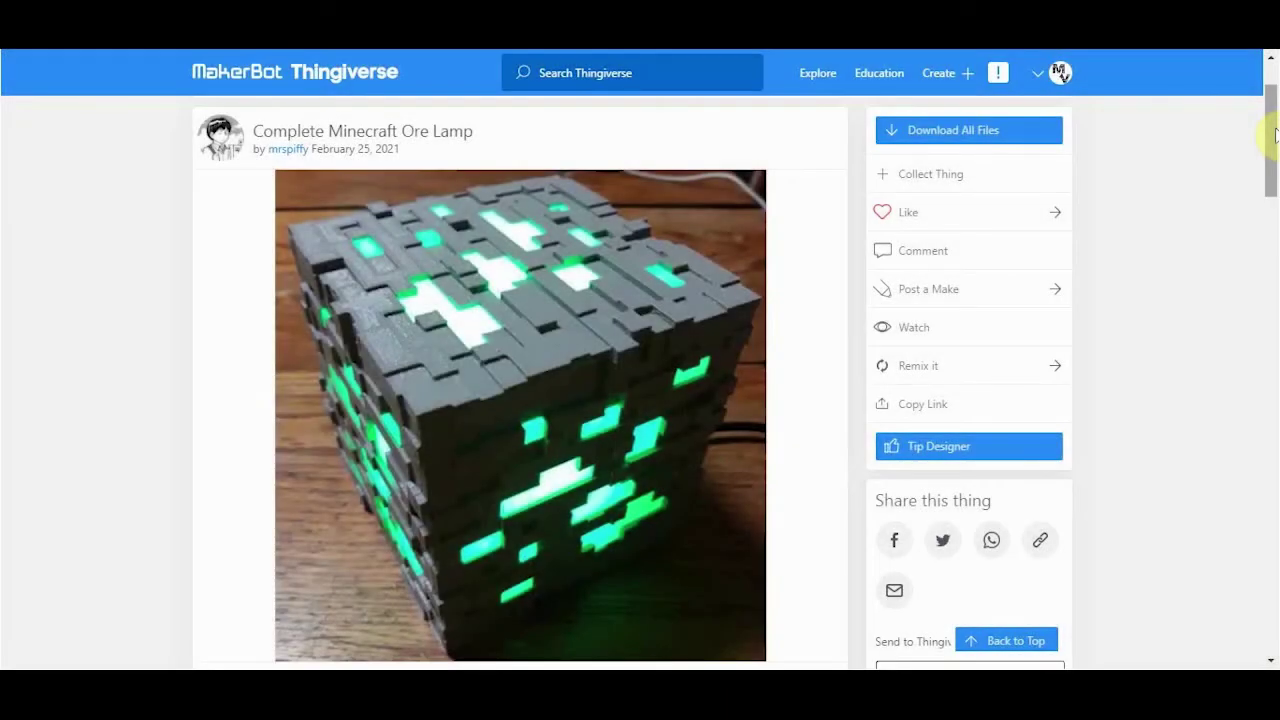
On Thingiverse, start a remix of the Complete Minecraft Ore Lamp and upload Remix.stl from the computer.
{"action": "mouse_move", "coordinate": [1275, 135]}
{"action": "left_mouse_down"}
{"action": "mouse_move", "coordinate": [1275, 156]}
{"action": "mouse_move", "coordinate": [1275, 137]}
{"action": "left_mouse_up"}
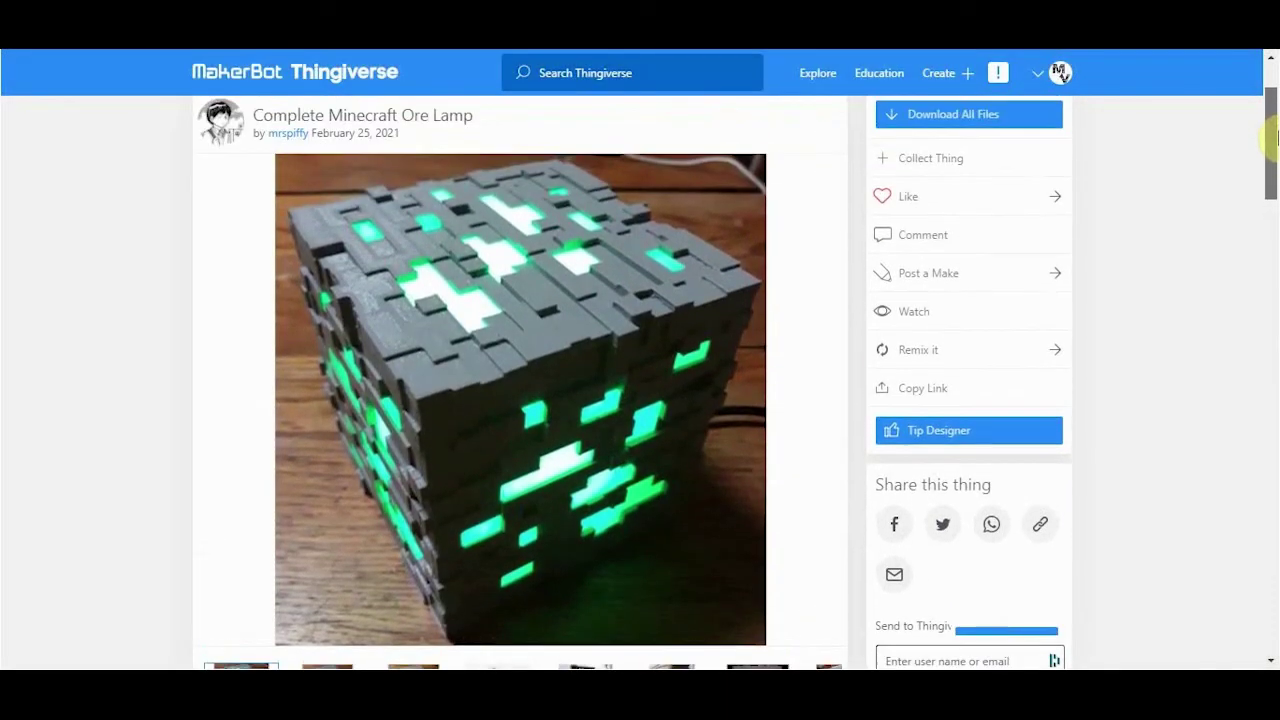
{"action": "left_click", "coordinate": [918, 350]}
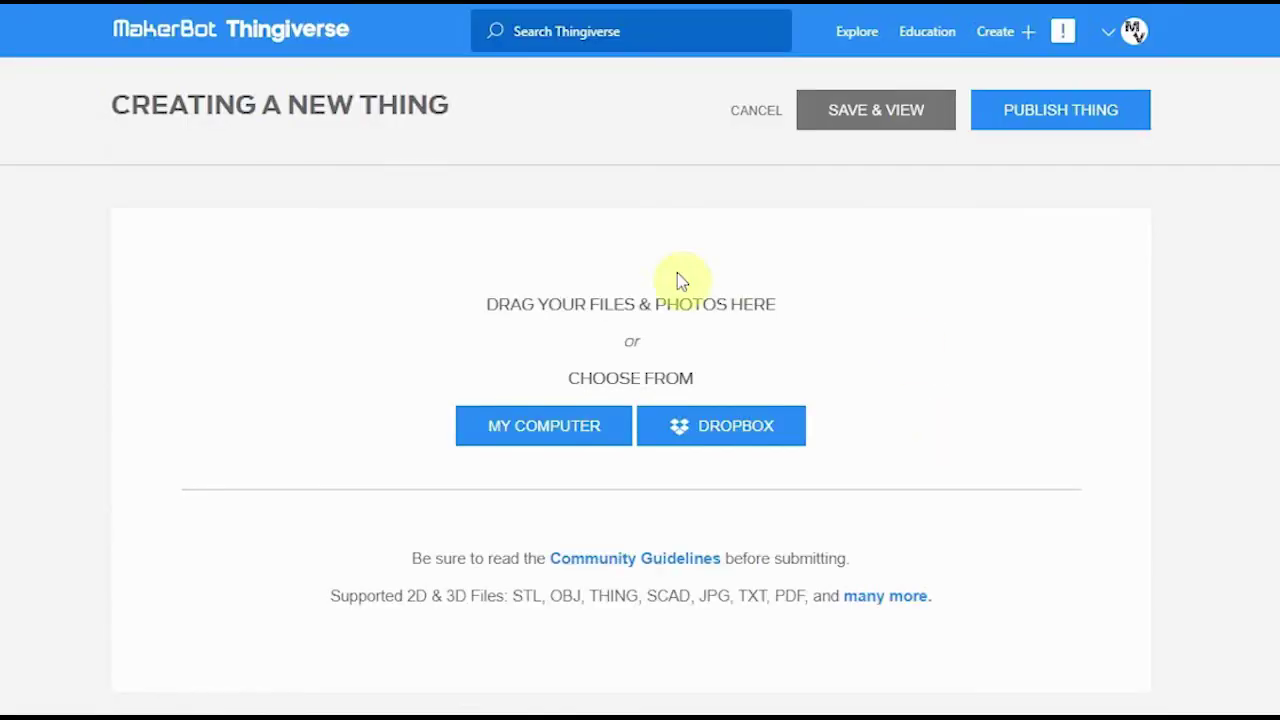
{"action": "left_click", "coordinate": [511, 446]}
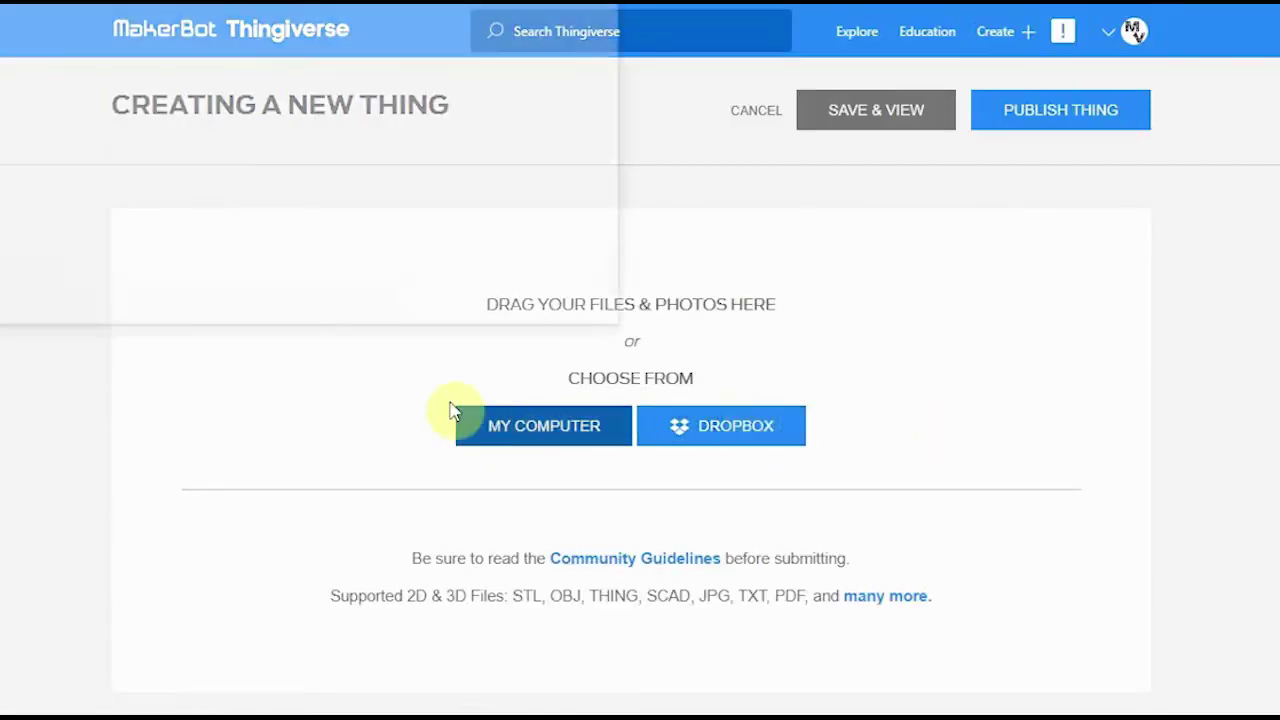
{"action": "left_click", "coordinate": [324, 72]}
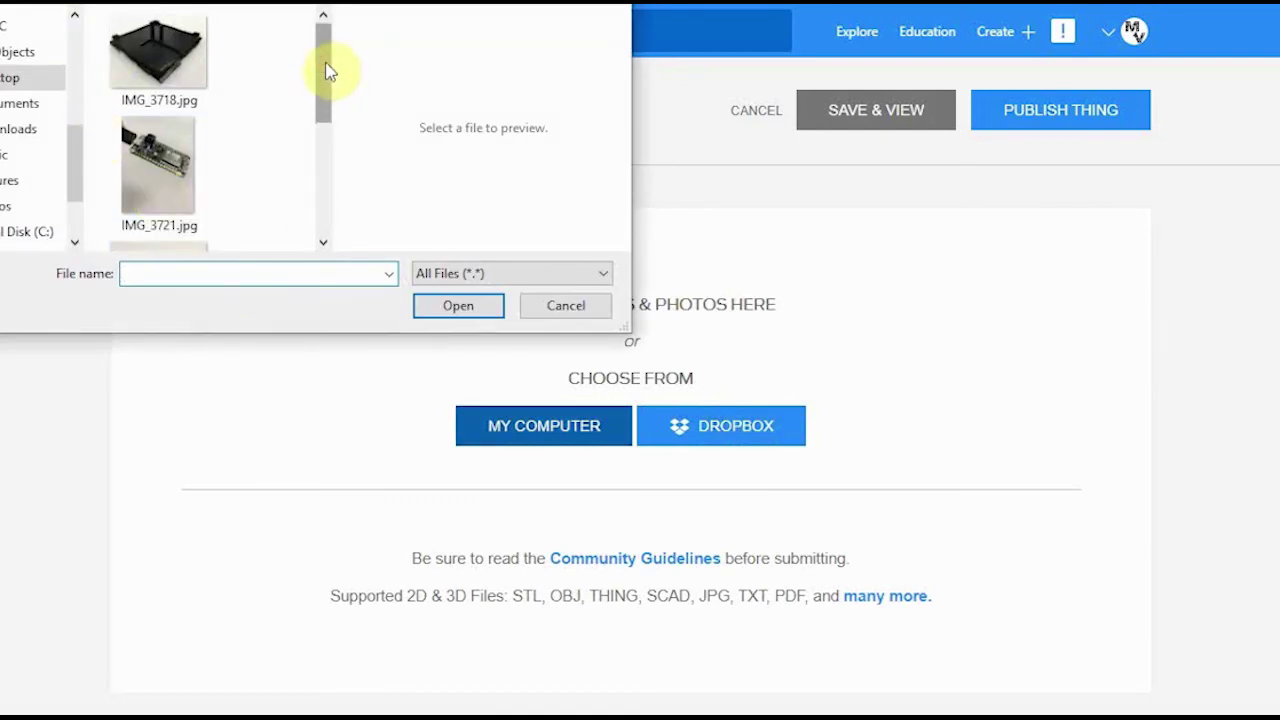
{"action": "left_click_drag", "start_coordinate": [324, 72], "coordinate": [331, 160]}
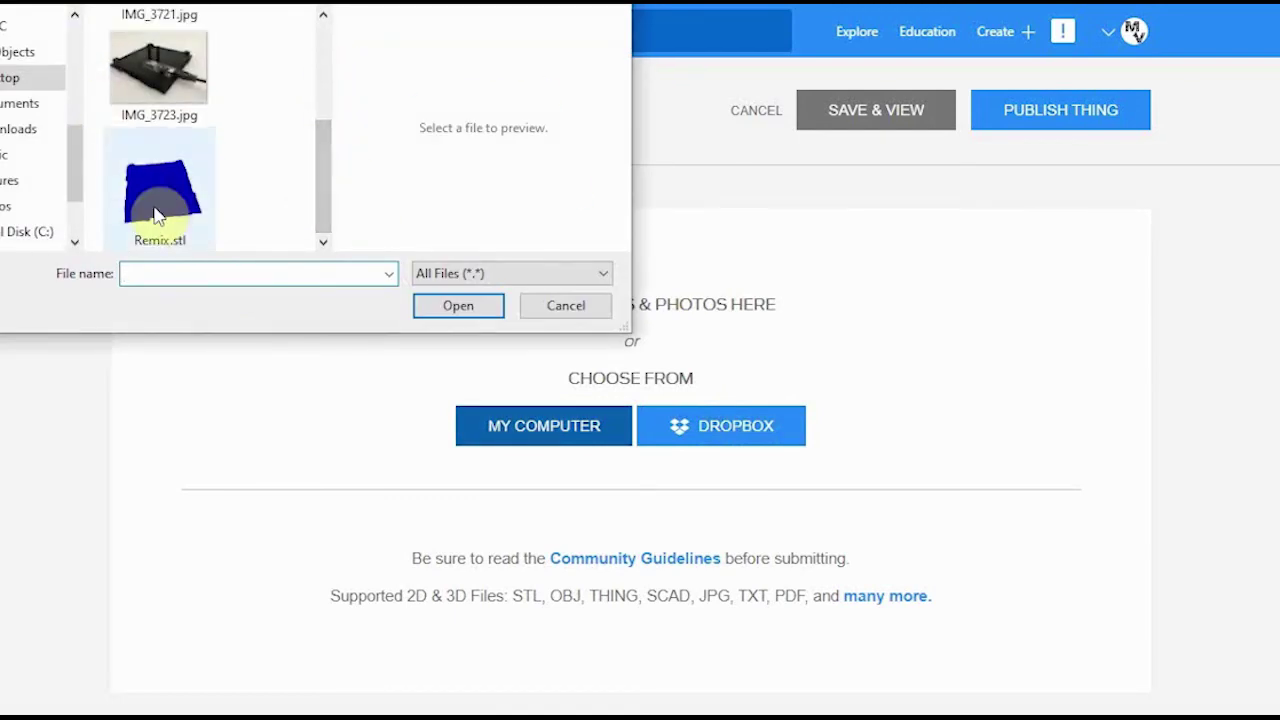
{"action": "double_click", "coordinate": [157, 214]}
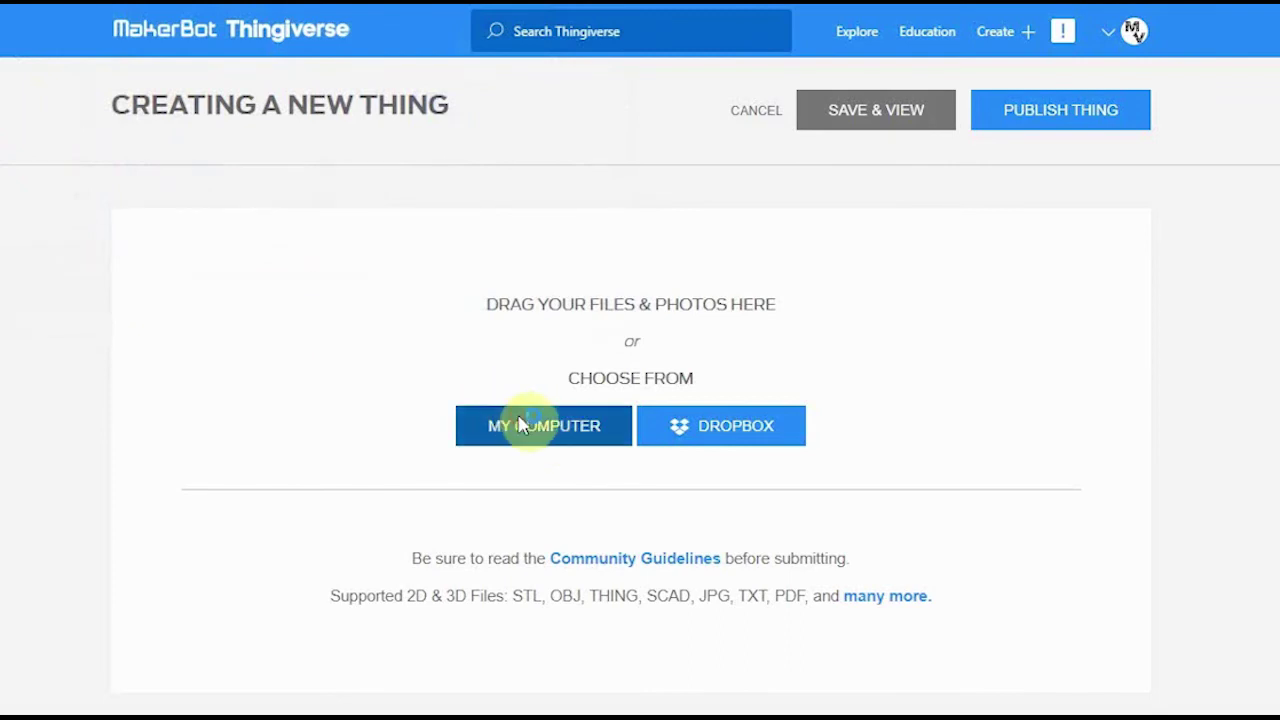
Upload the photos IMG_3718.jpg, IMG_3721.jpg and IMG_3723.jpg from the computer to the new thing.
{"action": "left_click", "coordinate": [523, 424]}
{"action": "double_click", "coordinate": [144, 38]}
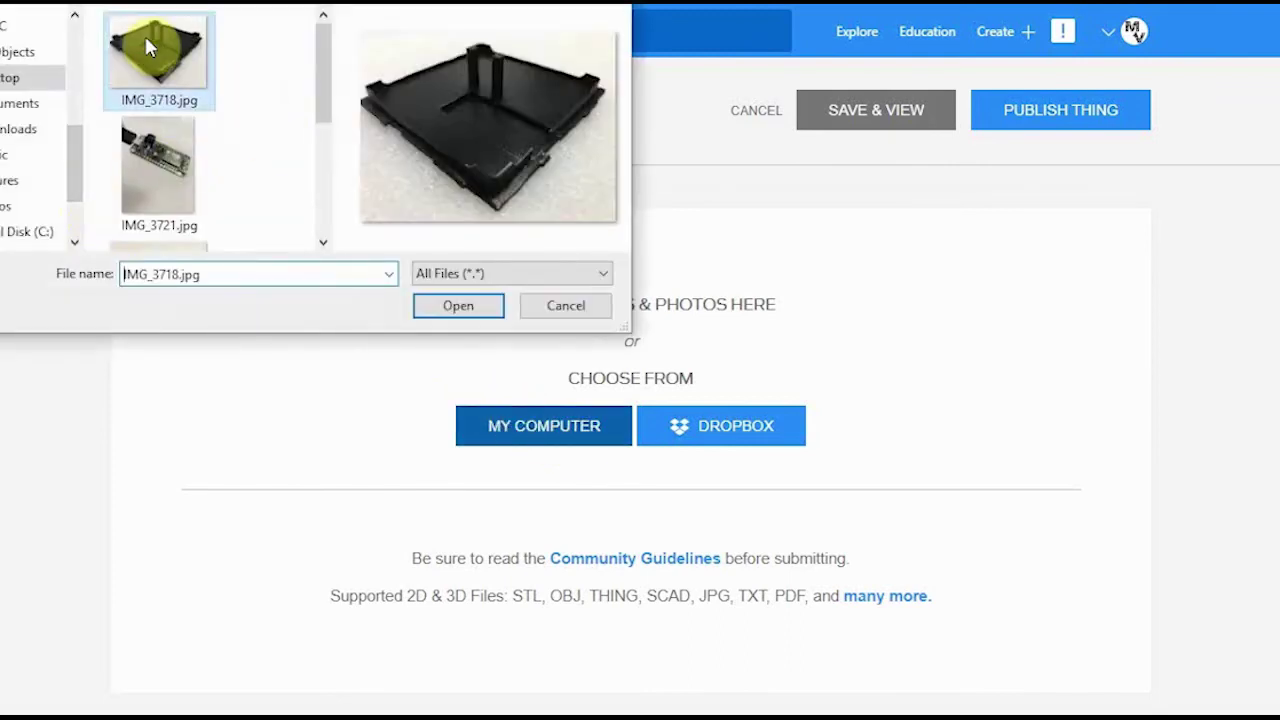
{"action": "left_click", "coordinate": [556, 425]}
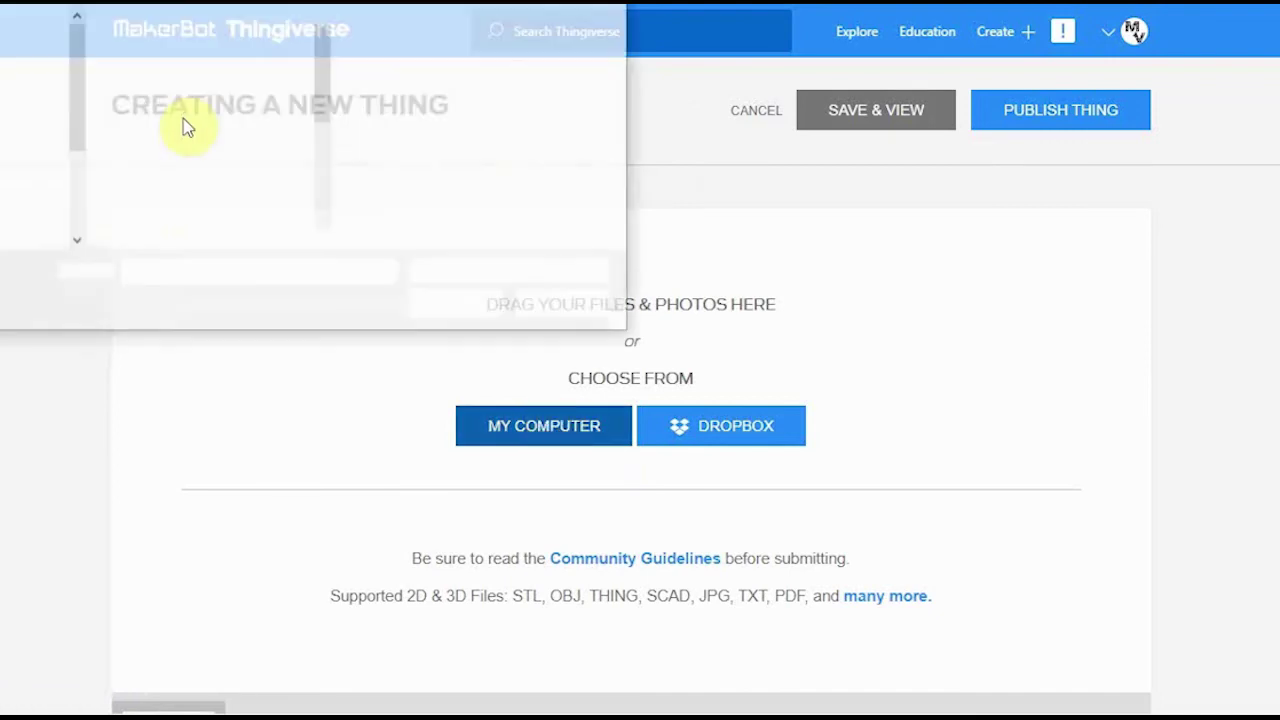
{"action": "left_click_drag", "start_coordinate": [323, 71], "coordinate": [330, 135]}
{"action": "left_click", "coordinate": [159, 190], "text": "shift"}
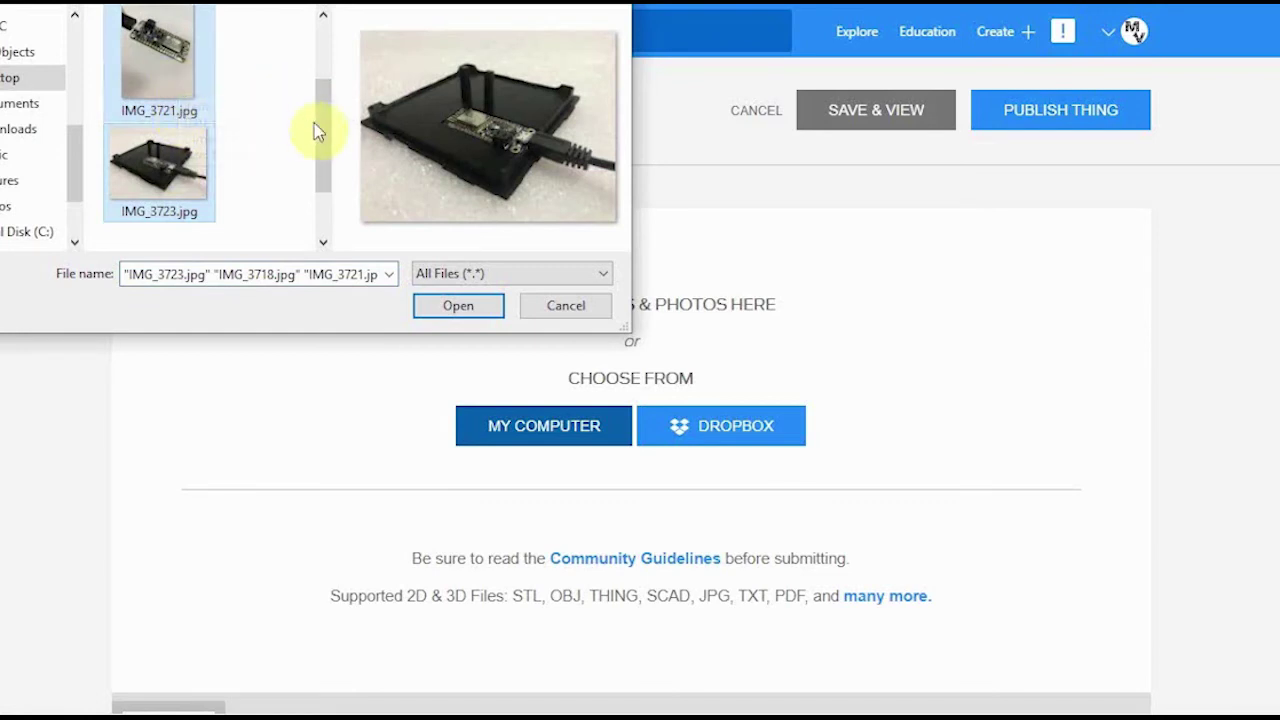
{"action": "left_click_drag", "start_coordinate": [317, 129], "coordinate": [331, 94]}
{"action": "left_click", "coordinate": [143, 45], "text": "ctrl"}
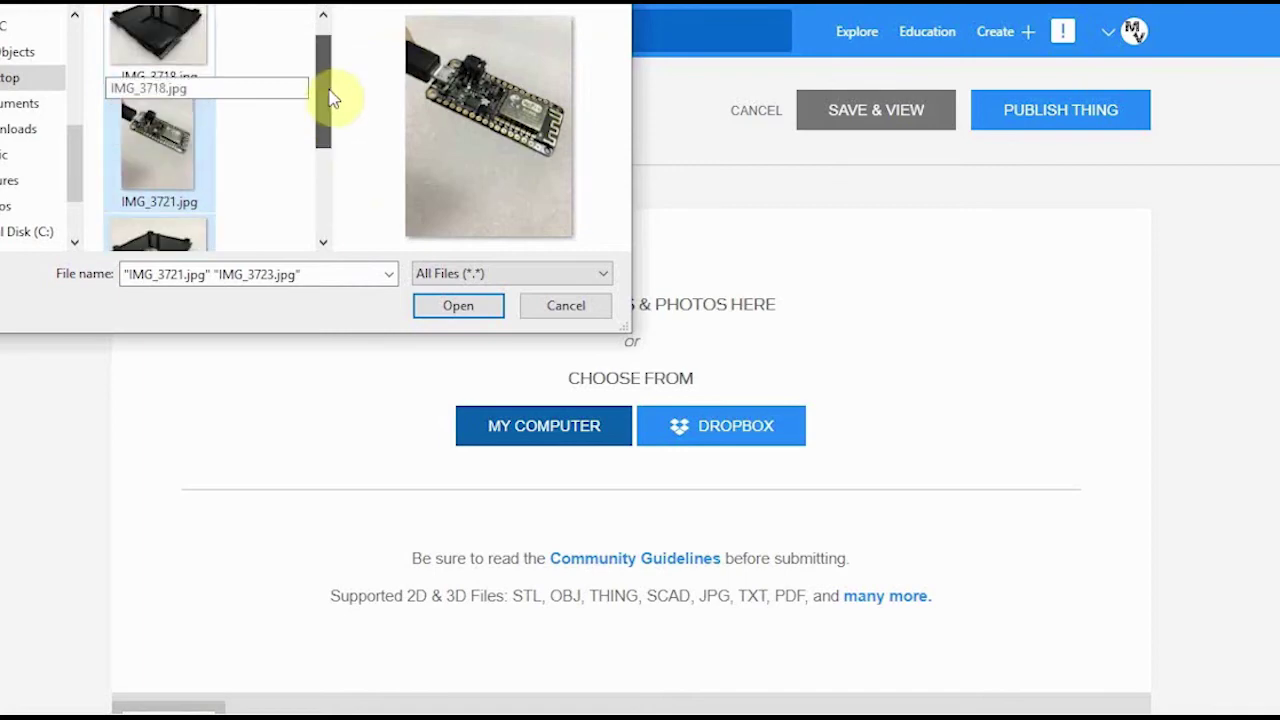
{"action": "left_click", "coordinate": [459, 307]}
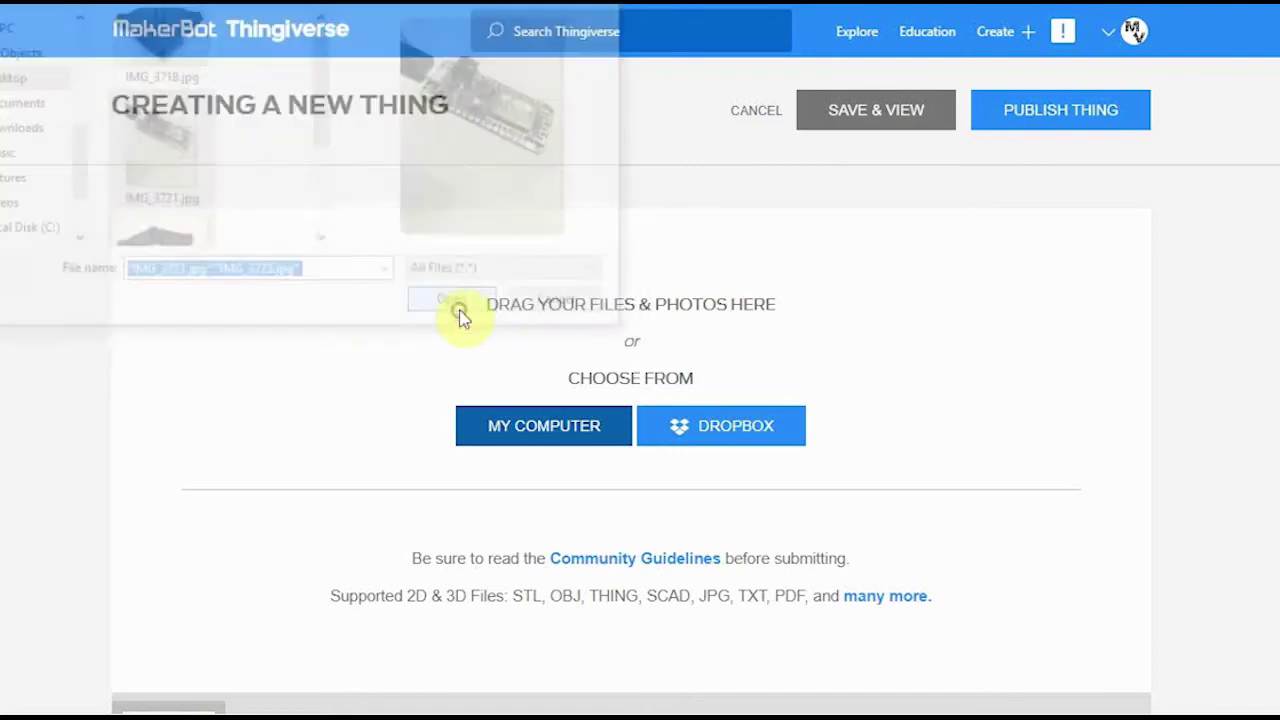
Reorder the photos so the empty base plate is the cover and the circuit board close-up comes last.
{"action": "scroll", "coordinate": [990, 243], "scroll_direction": "down", "scroll_amount": 2}
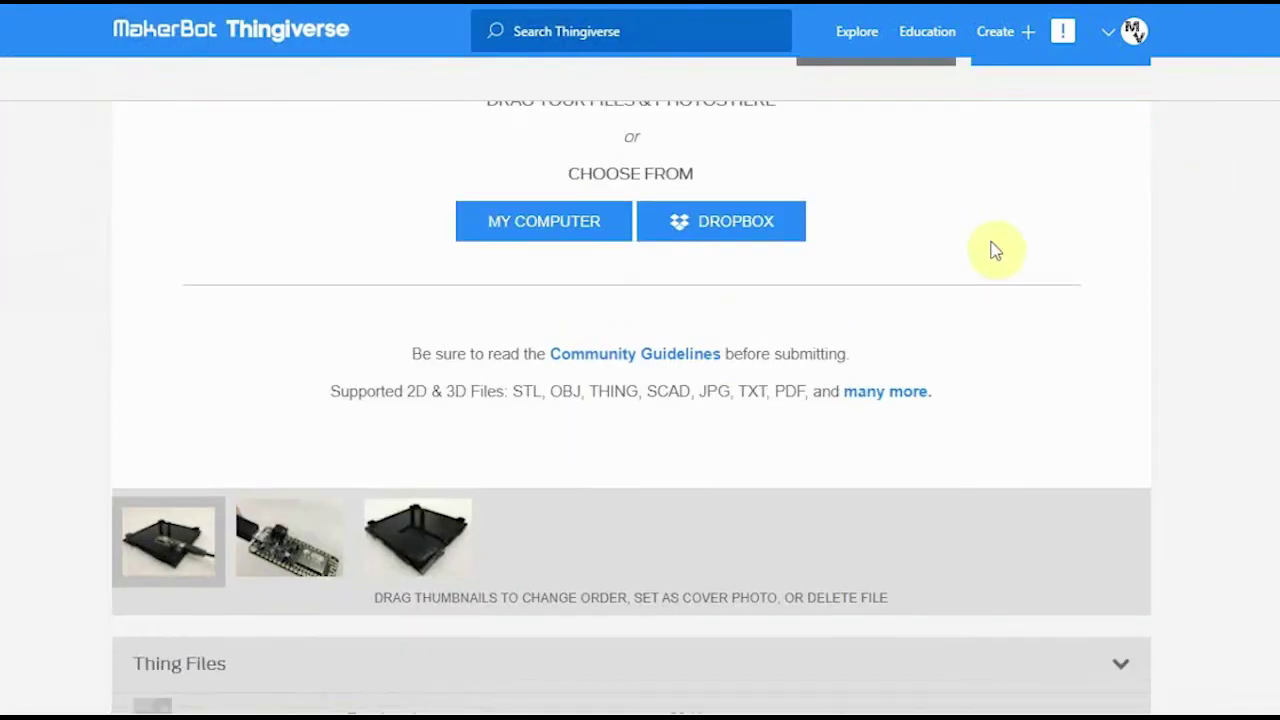
{"action": "scroll", "coordinate": [573, 492], "scroll_direction": "down", "scroll_amount": 1}
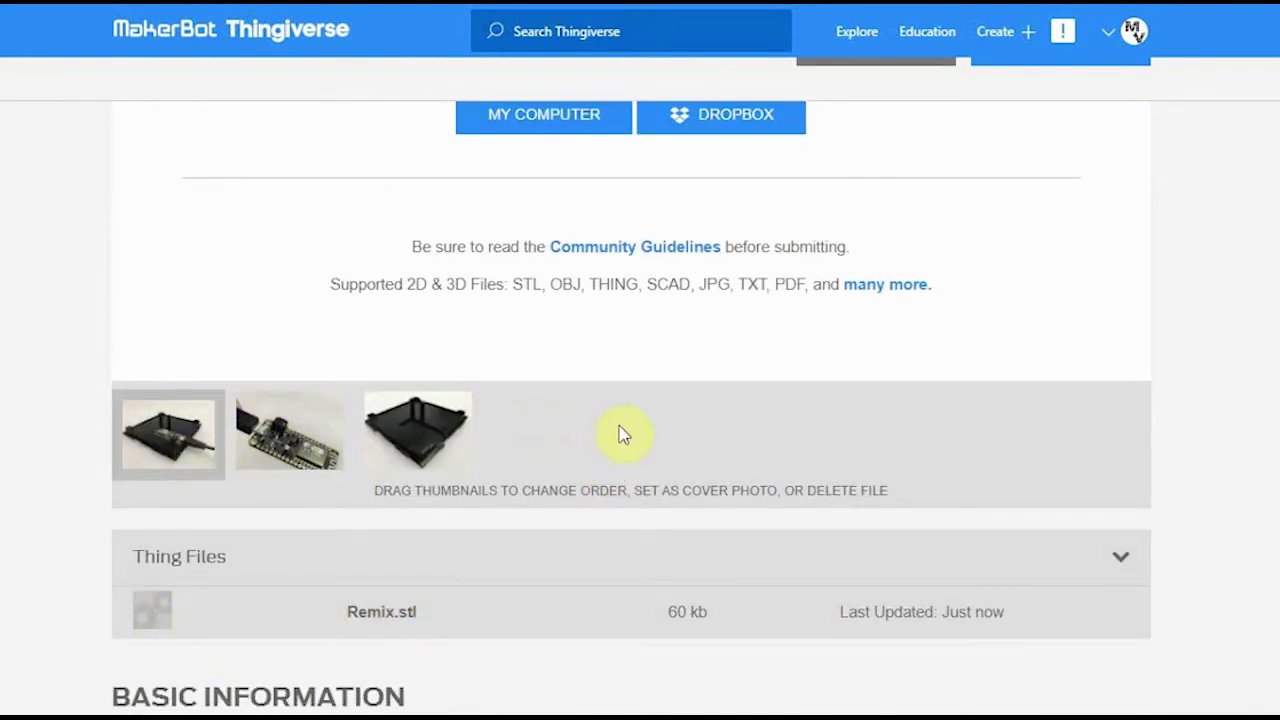
{"action": "scroll", "coordinate": [630, 444], "scroll_direction": "up", "scroll_amount": 1}
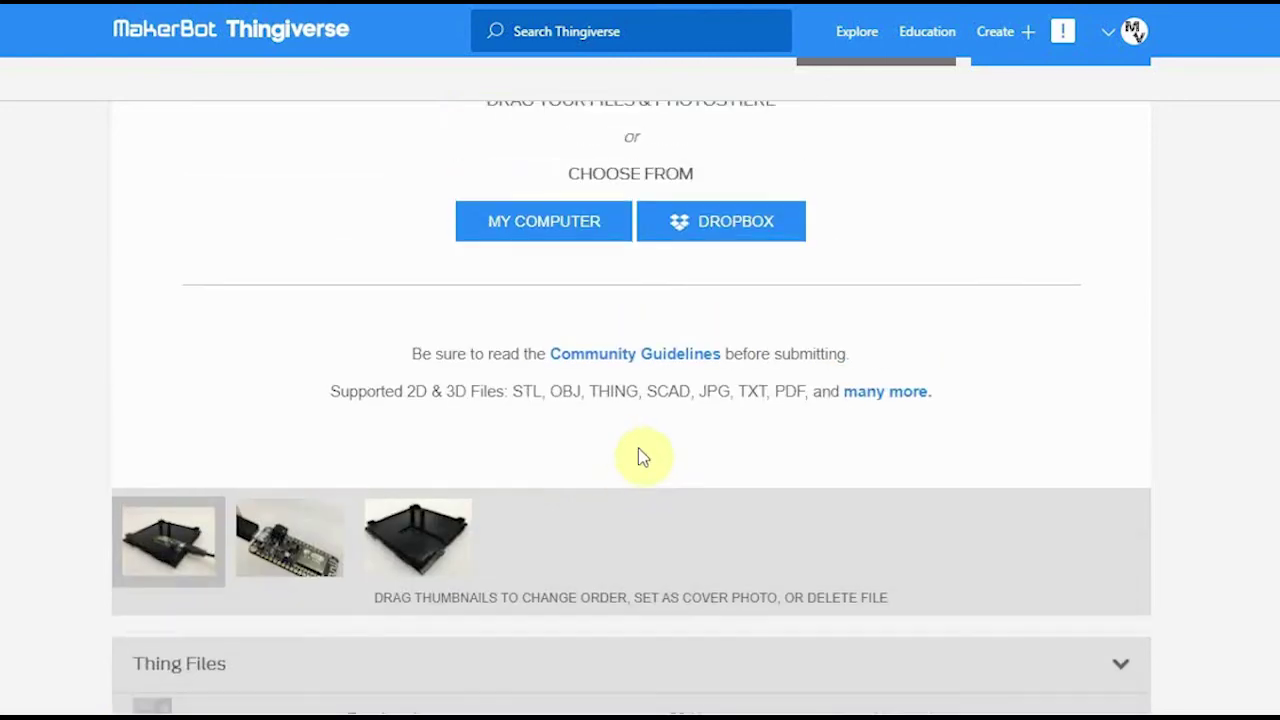
{"action": "scroll", "coordinate": [643, 456], "scroll_direction": "down", "scroll_amount": 1}
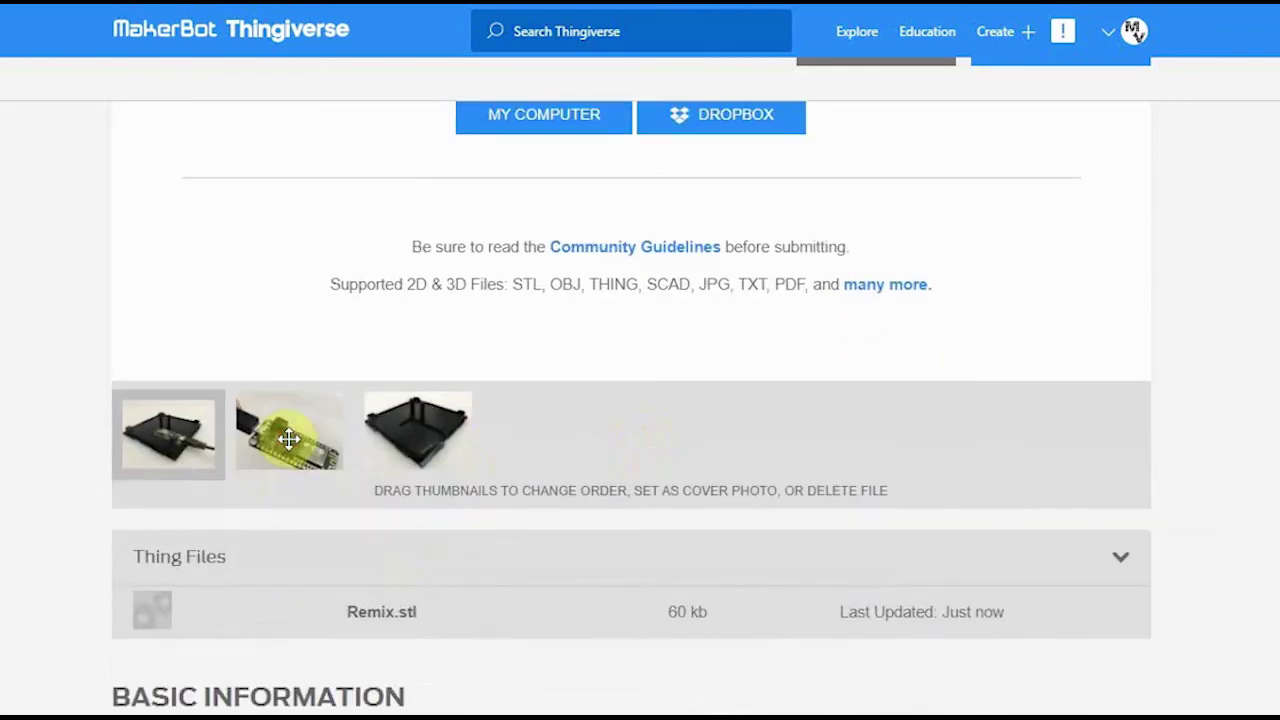
{"action": "left_click_drag", "start_coordinate": [287, 430], "coordinate": [520, 440]}
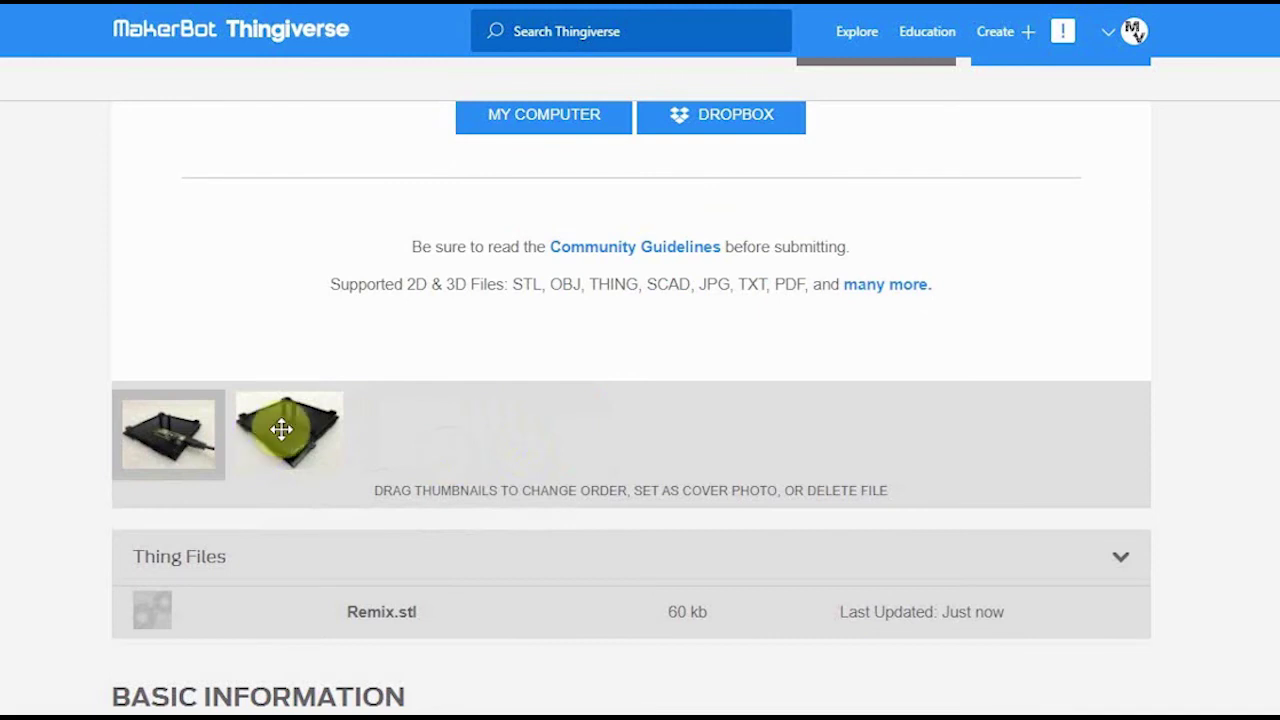
{"action": "left_click_drag", "start_coordinate": [280, 429], "coordinate": [163, 437]}
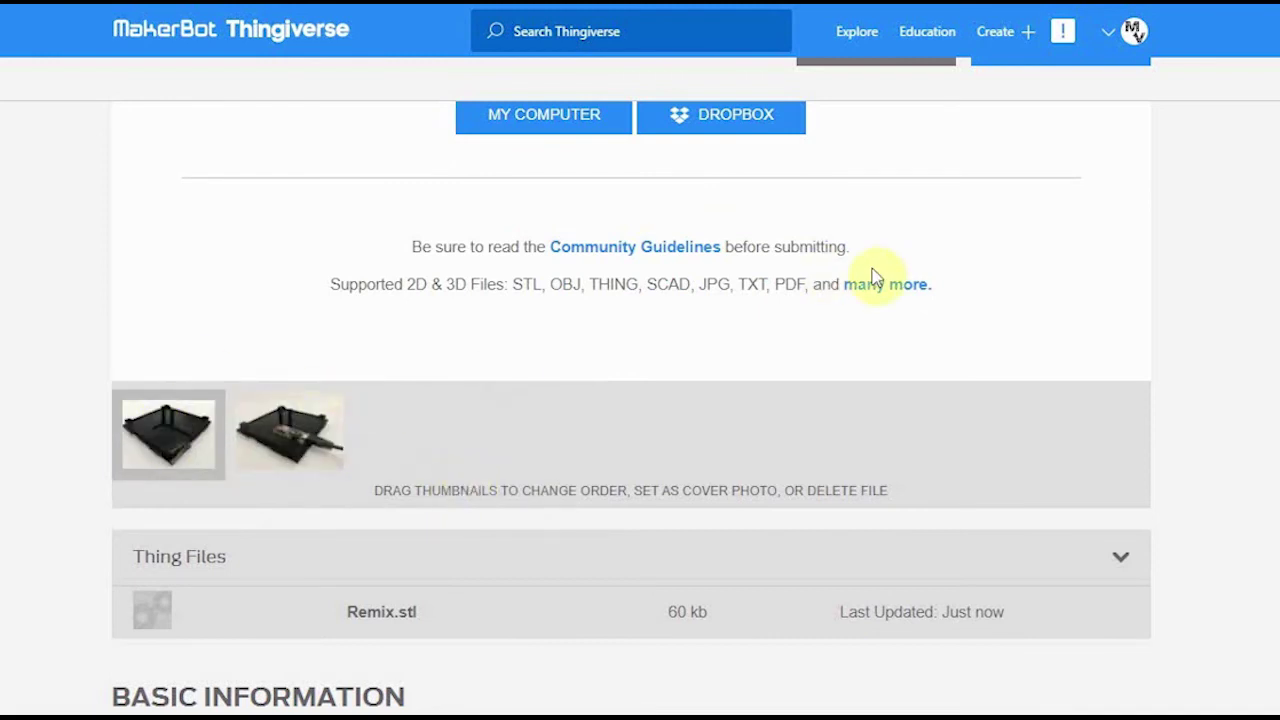
Copy the title "Minecraft Ore Lamp Base/Bottom Plate for Adafruit Feather" from the Google Docs remix notes into the Thingiverse thing name.
{"action": "scroll", "coordinate": [882, 290], "scroll_direction": "down", "scroll_amount": 5}
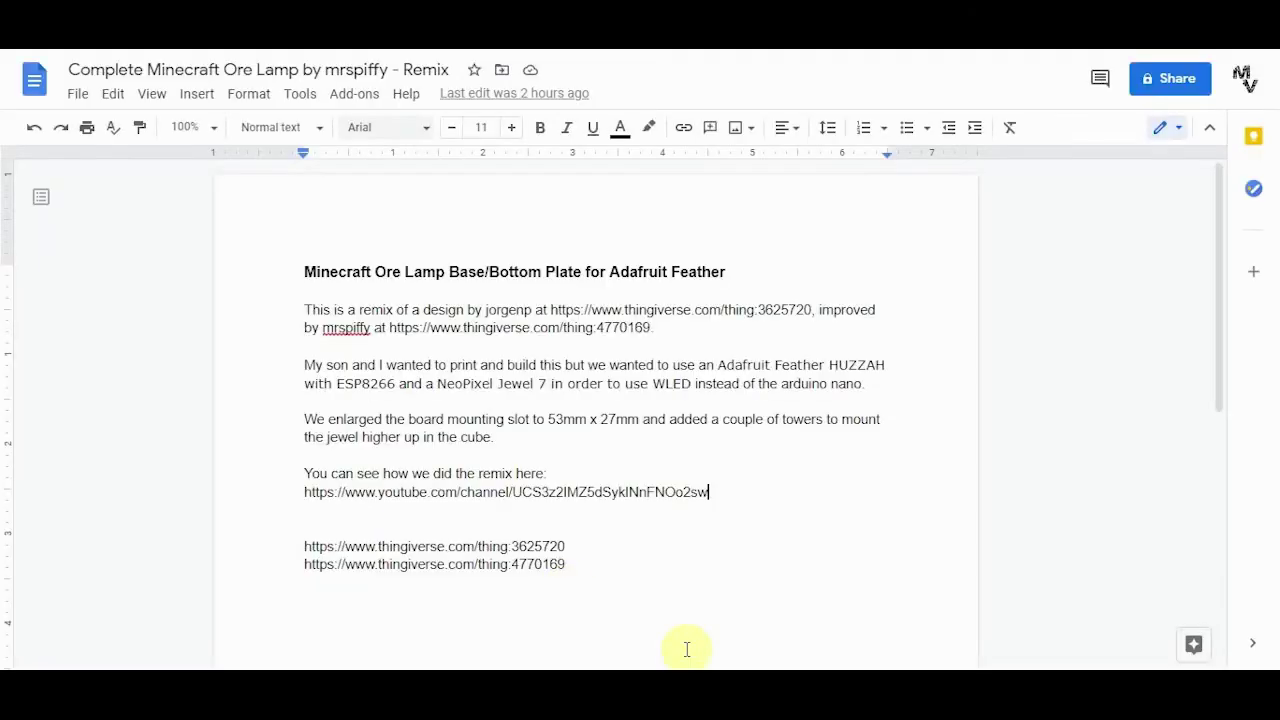
{"action": "left_click_drag", "start_coordinate": [306, 262], "coordinate": [723, 268]}
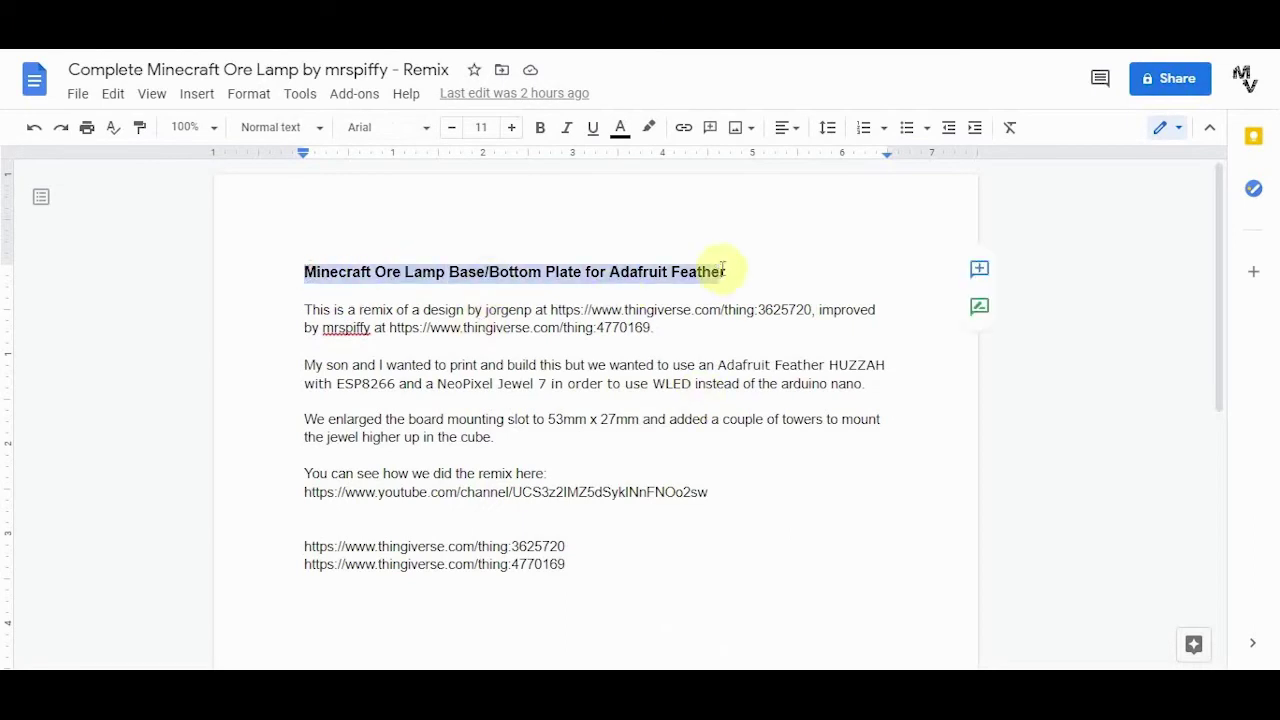
{"action": "right_click", "coordinate": [725, 270]}
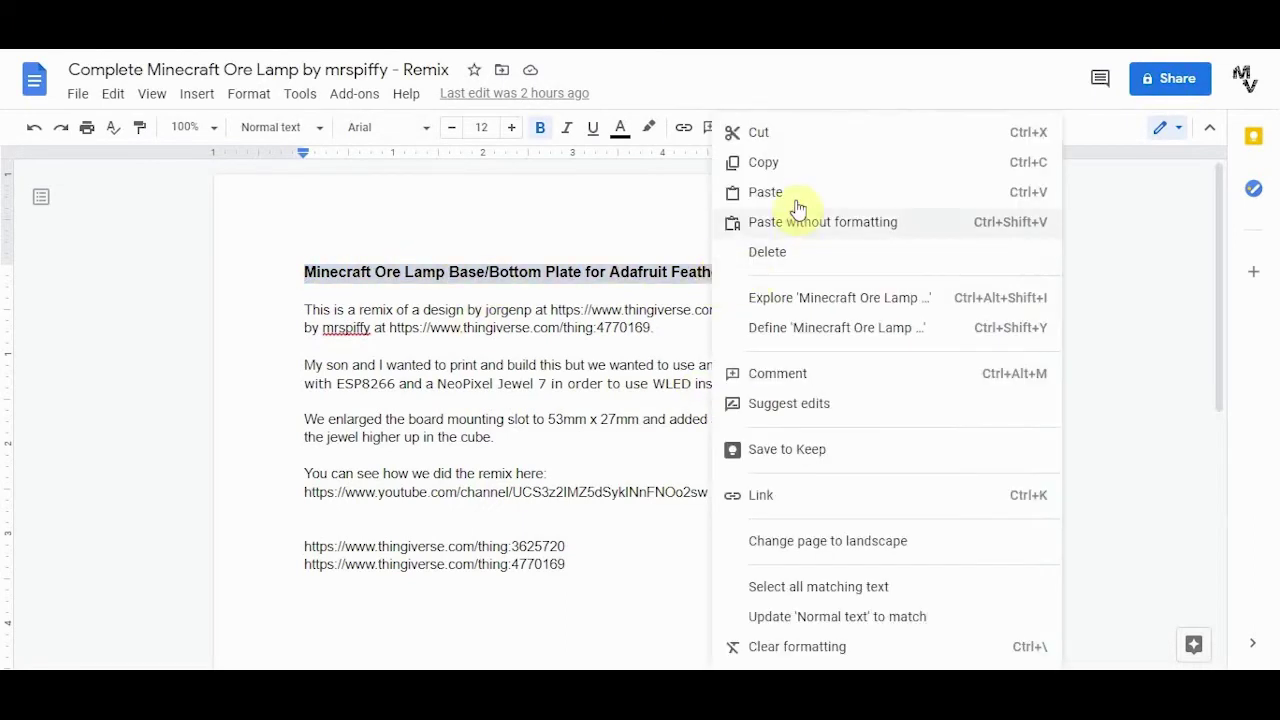
{"action": "left_click", "coordinate": [776, 164]}
{"action": "key", "text": "ctrl+Tab"}
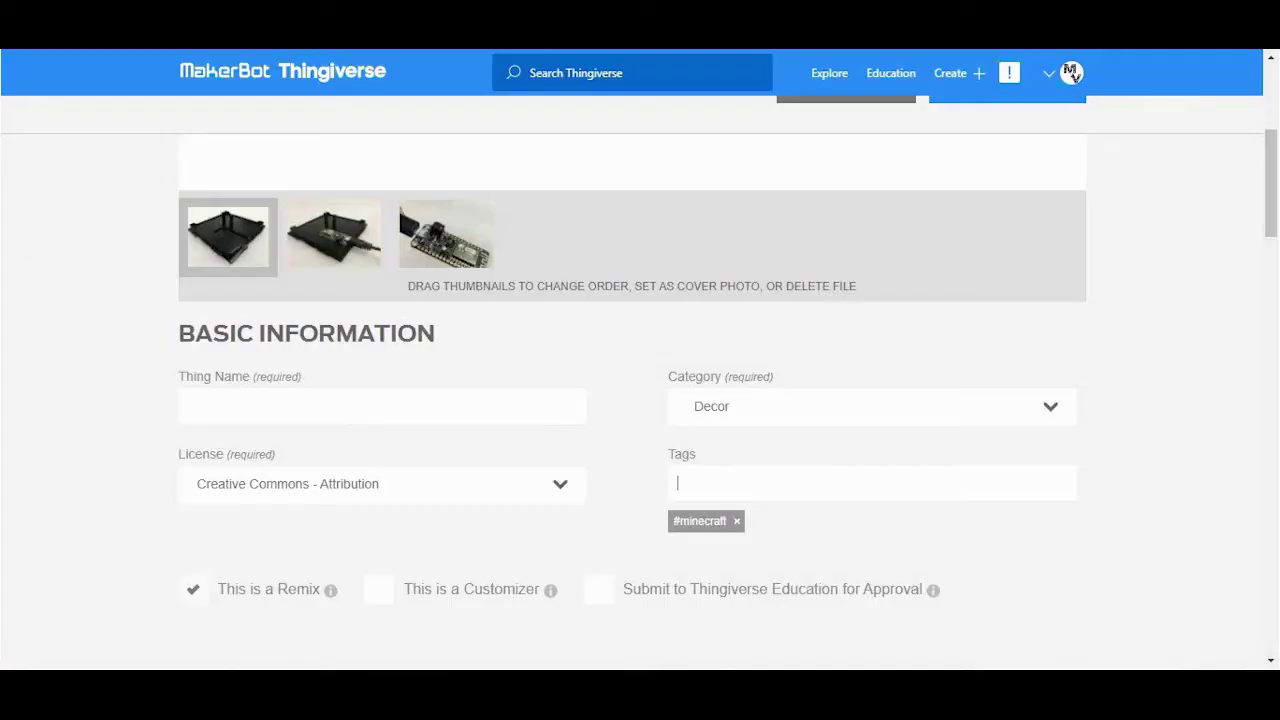
{"action": "right_click", "coordinate": [194, 405]}
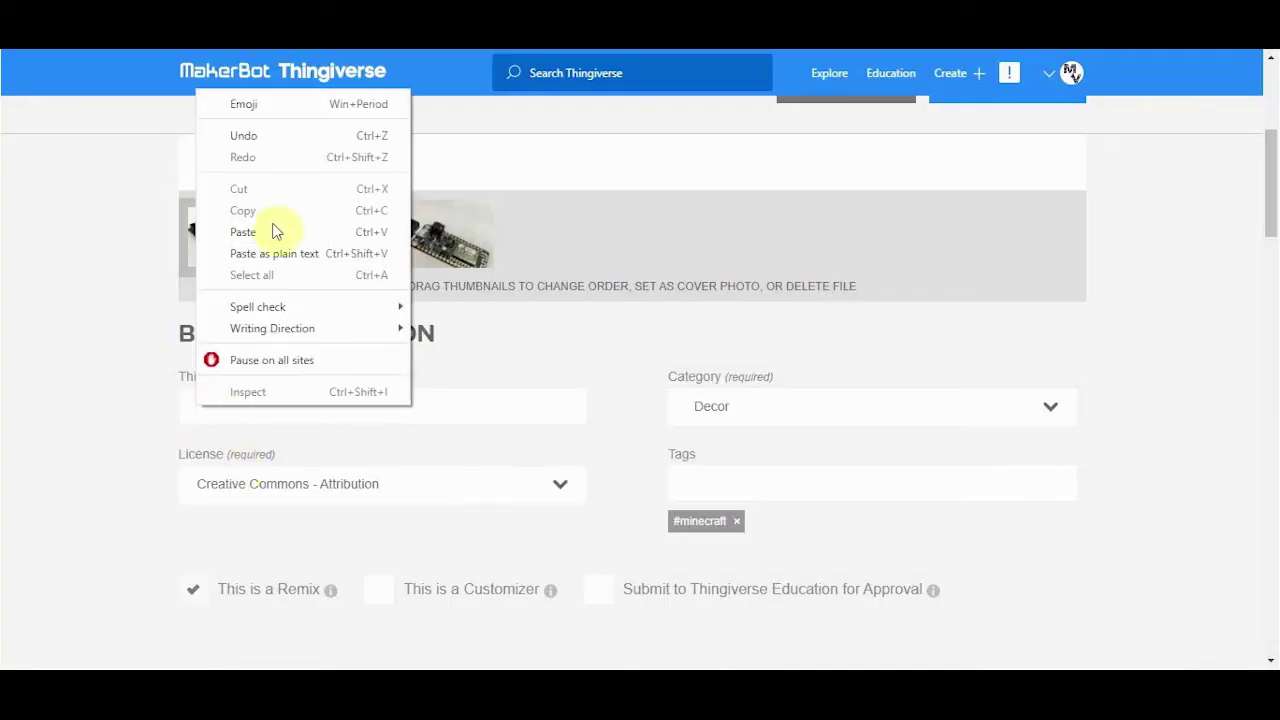
{"action": "left_click", "coordinate": [265, 232]}
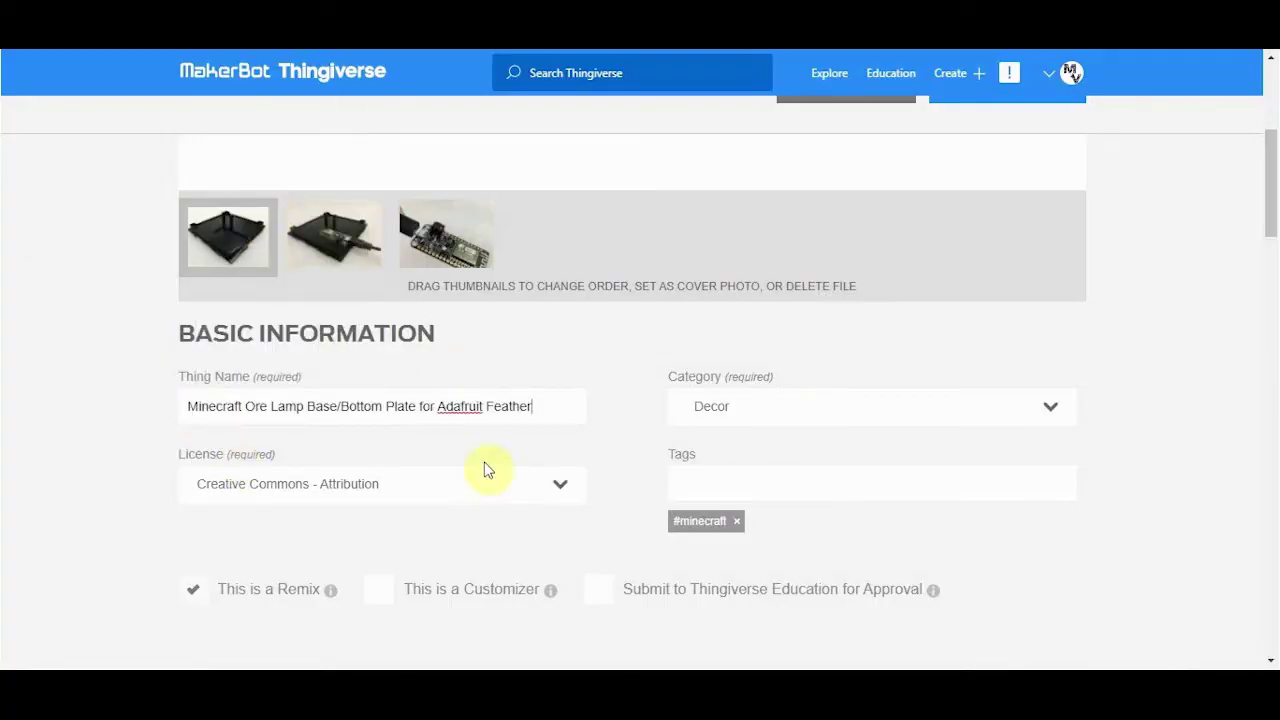
Set the license to Creative Commons - Attribution - Non-Commercial - No Derivatives.
{"action": "left_click", "coordinate": [562, 486]}
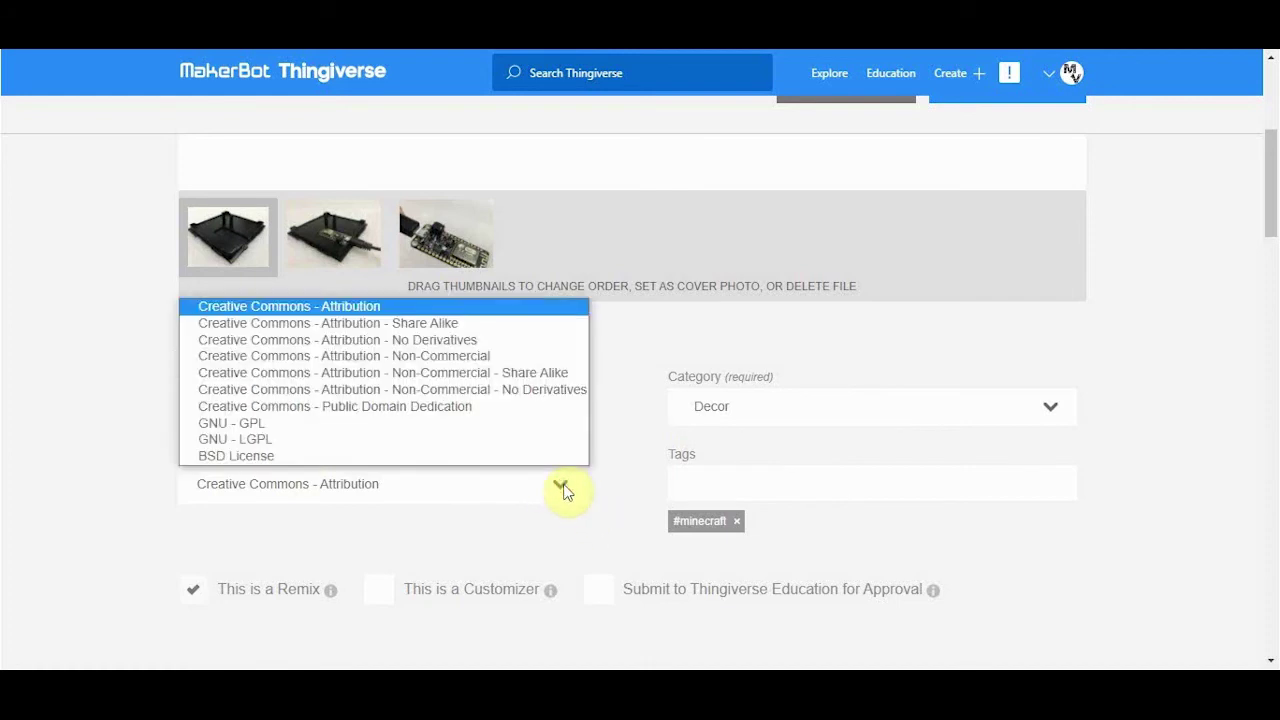
{"action": "left_click", "coordinate": [507, 397]}
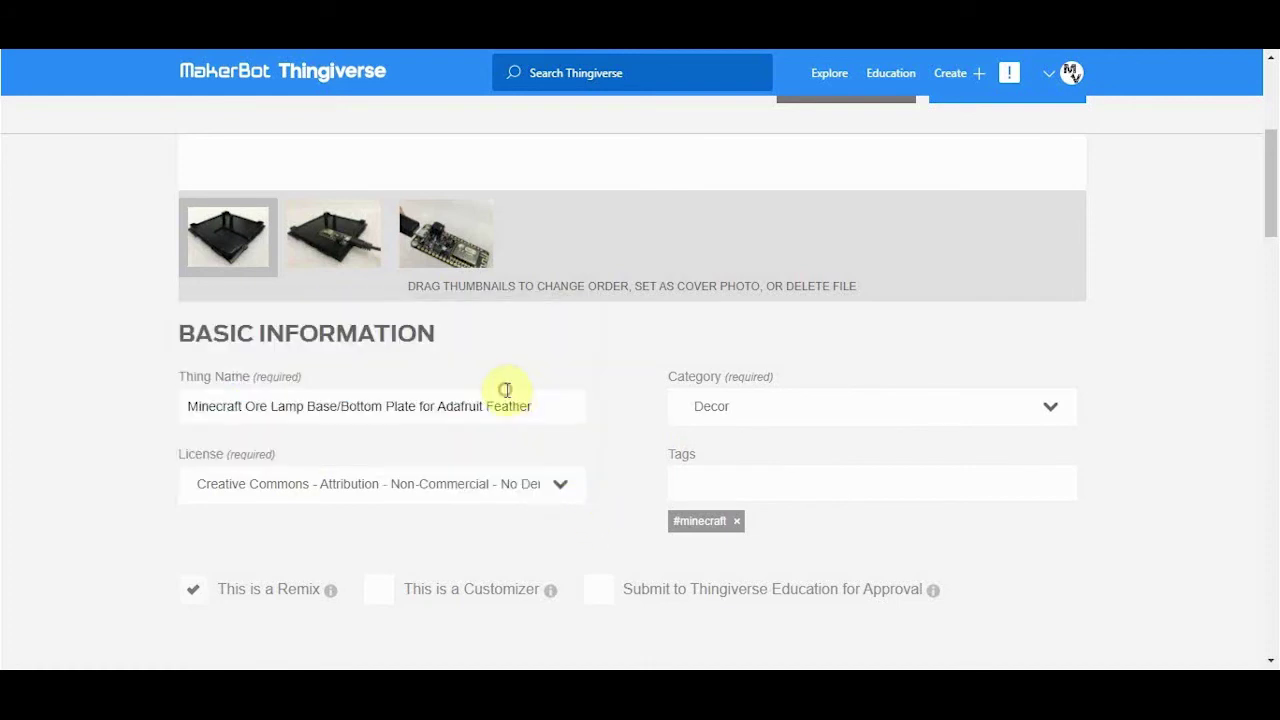
Clear the leftover thumb screw description from the thing's Summary.
{"action": "scroll", "coordinate": [618, 404], "scroll_direction": "down", "scroll_amount": 1}
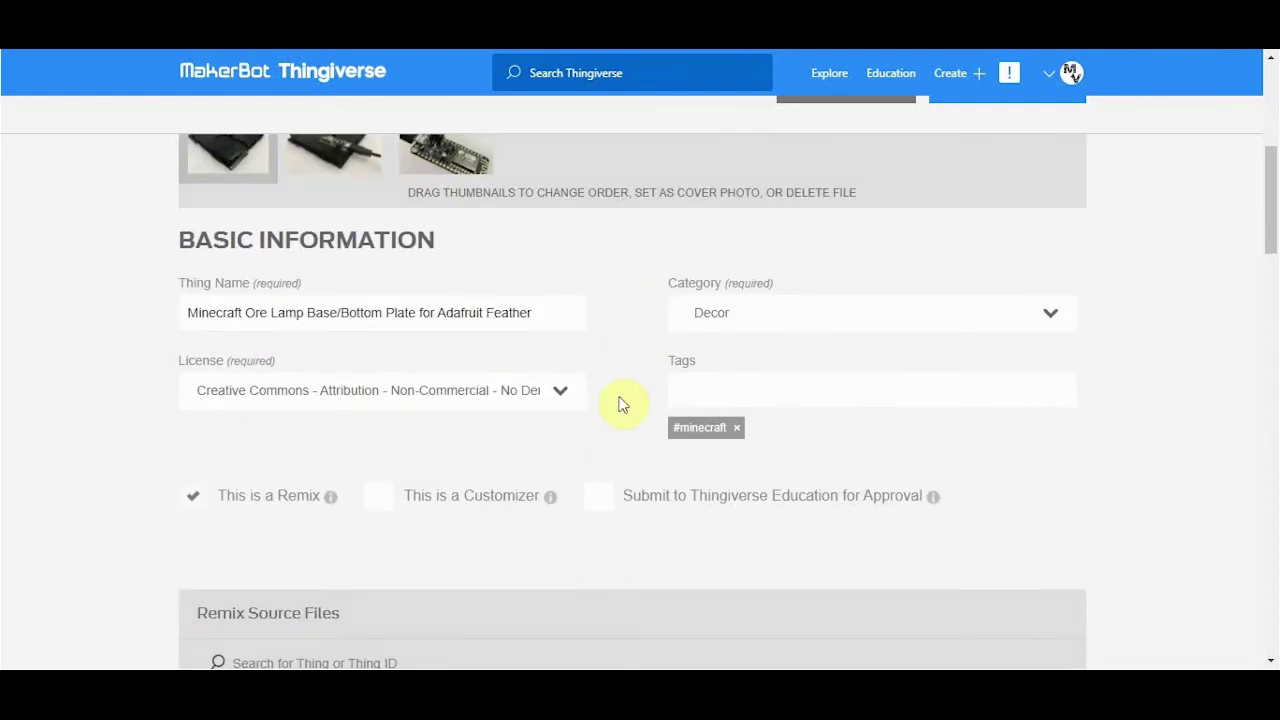
{"action": "scroll", "coordinate": [618, 404], "scroll_direction": "down", "scroll_amount": 1}
{"action": "scroll", "coordinate": [618, 404], "scroll_direction": "down", "scroll_amount": 1}
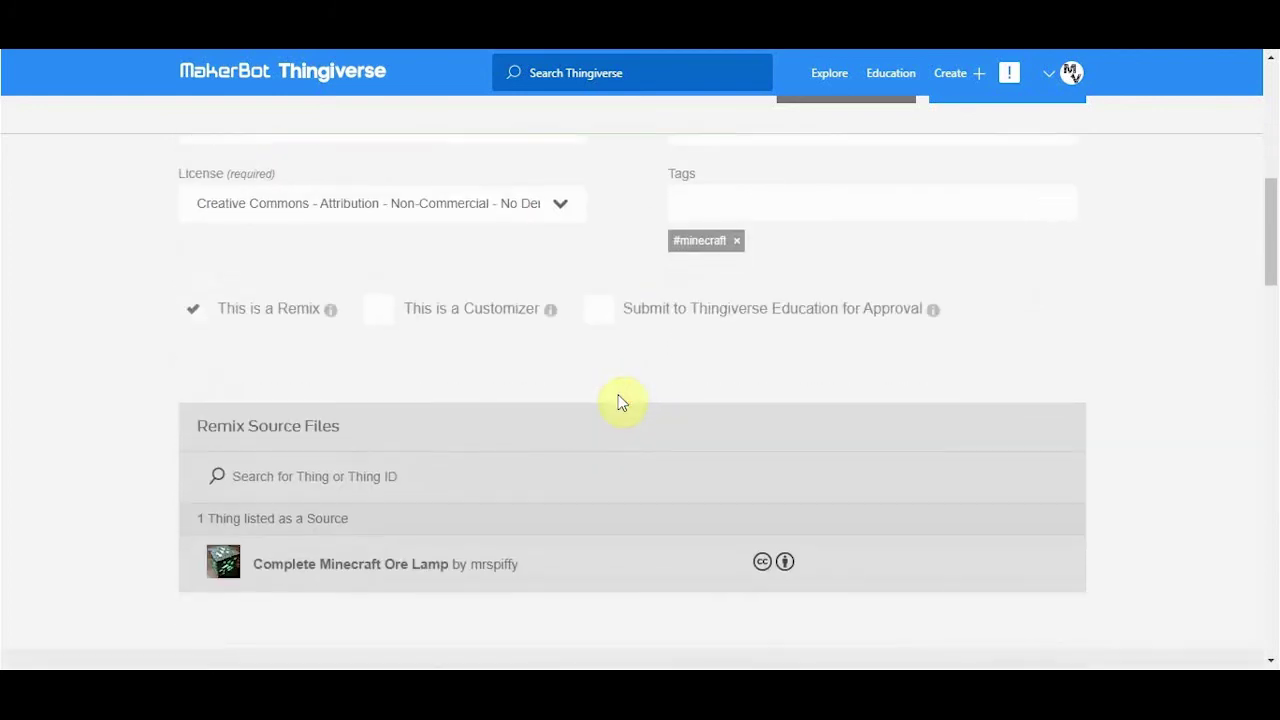
{"action": "scroll", "coordinate": [618, 404], "scroll_direction": "down", "scroll_amount": 1}
{"action": "scroll", "coordinate": [618, 404], "scroll_direction": "down", "scroll_amount": 1}
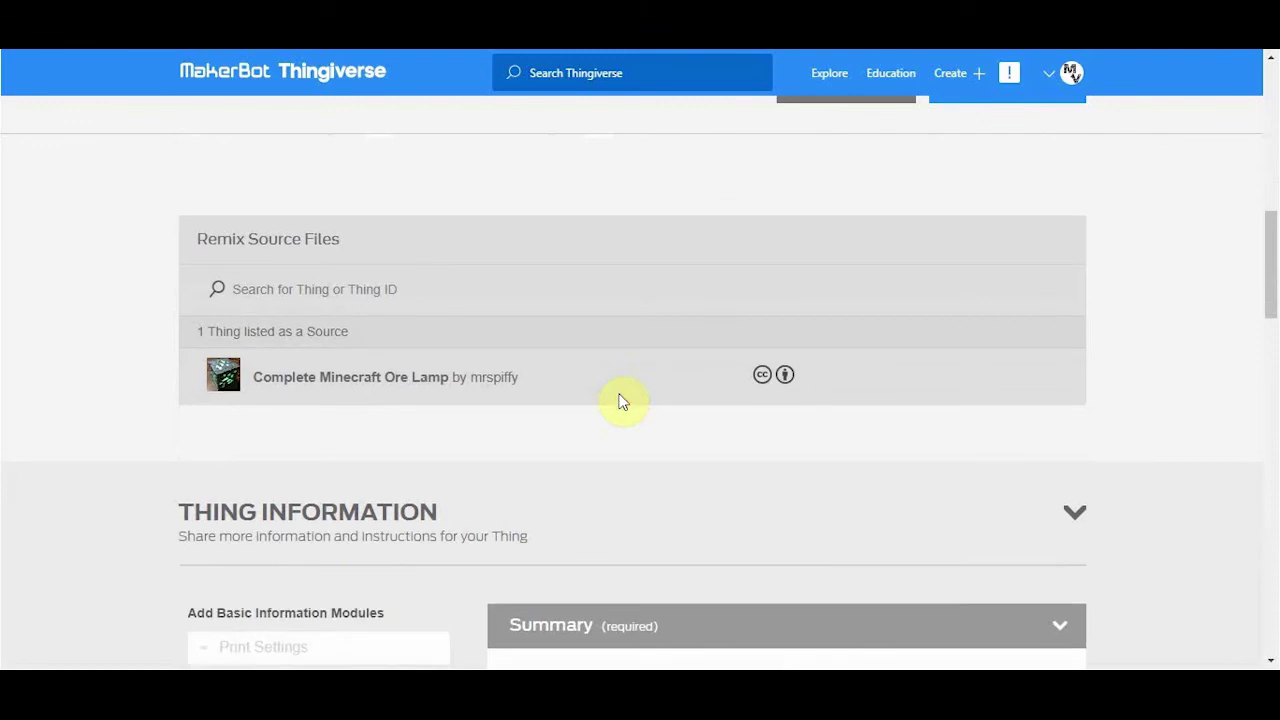
{"action": "scroll", "coordinate": [618, 401], "scroll_direction": "down", "scroll_amount": 3}
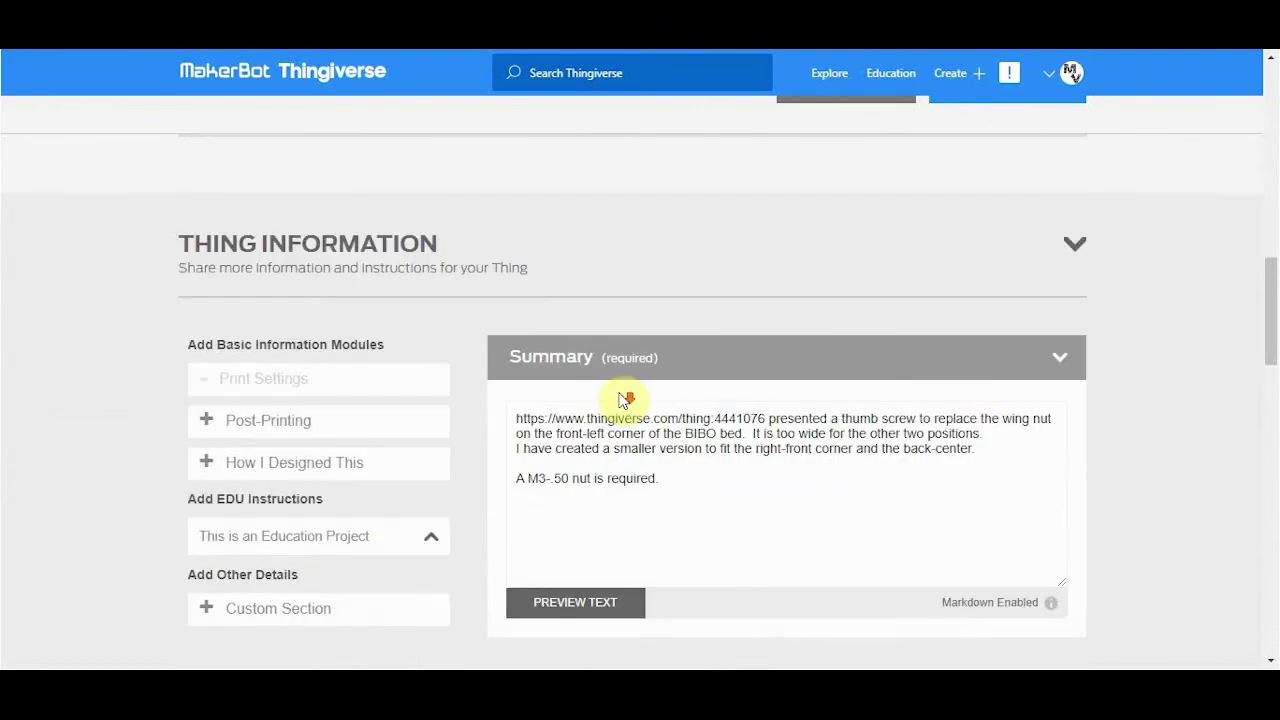
{"action": "scroll", "coordinate": [622, 388], "scroll_direction": "down", "scroll_amount": 1}
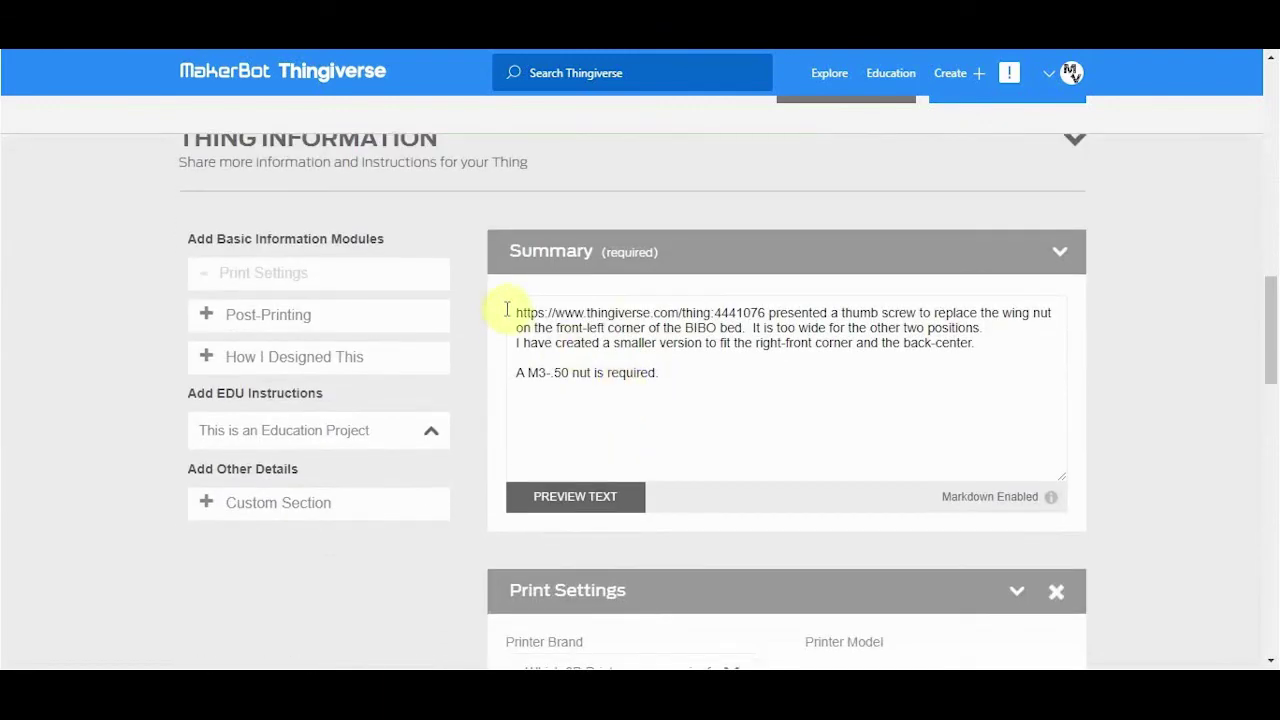
{"action": "left_click_drag", "start_coordinate": [516, 312], "coordinate": [706, 380]}
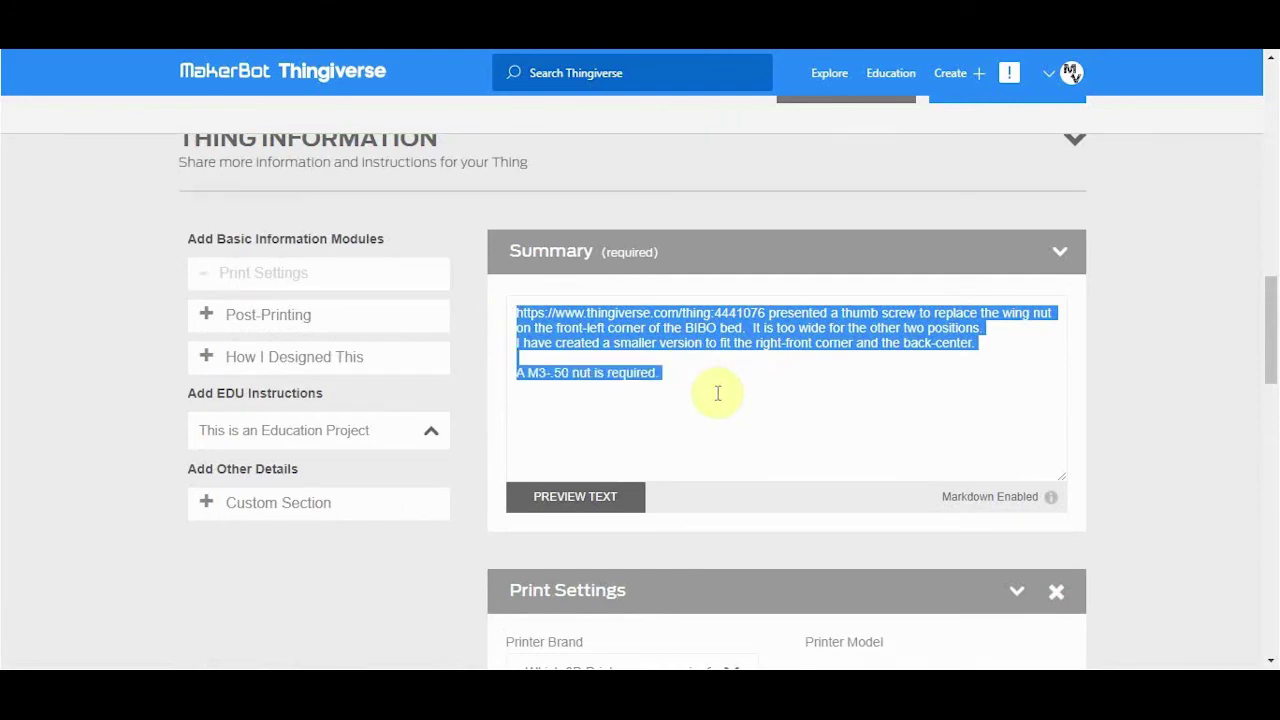
{"action": "key", "text": "BackSpace"}
Copy the remix description, from "This is a remix of a design" through the YouTube channel link, from the Google Docs notes into the Thingiverse Summary.
{"action": "key", "text": "alt+Tab"}
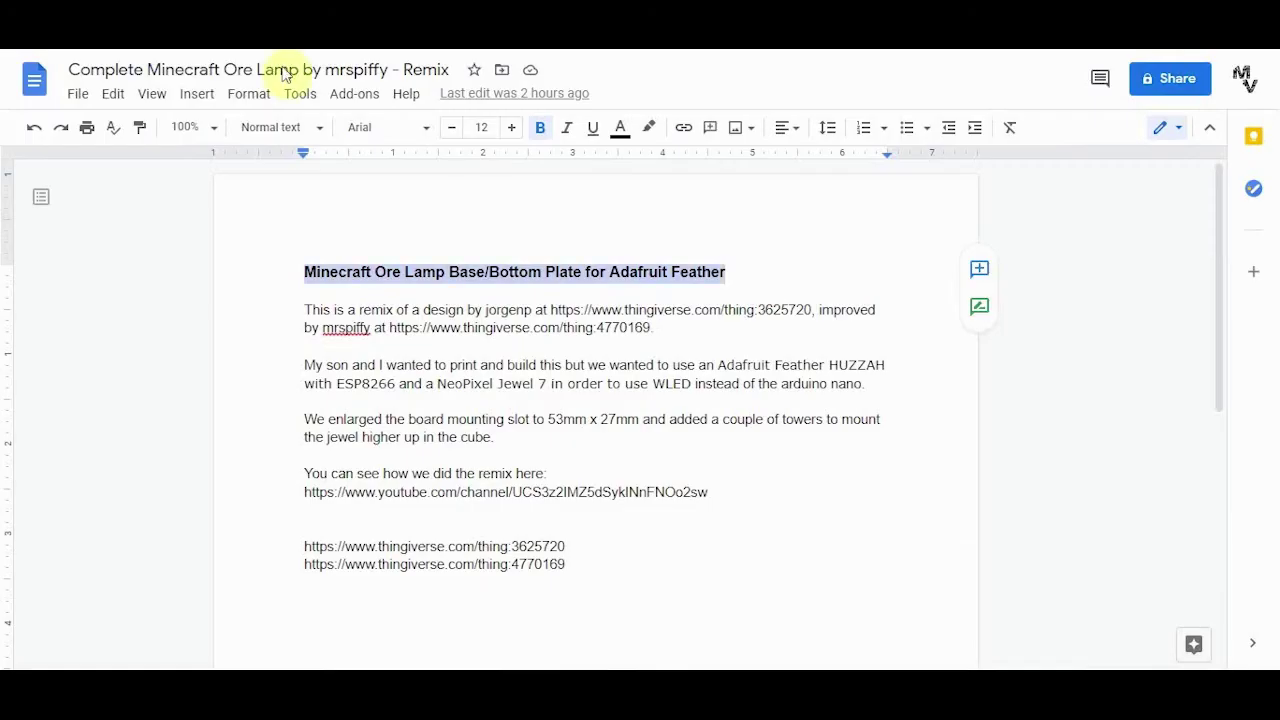
{"action": "left_click_drag", "start_coordinate": [305, 310], "coordinate": [714, 492]}
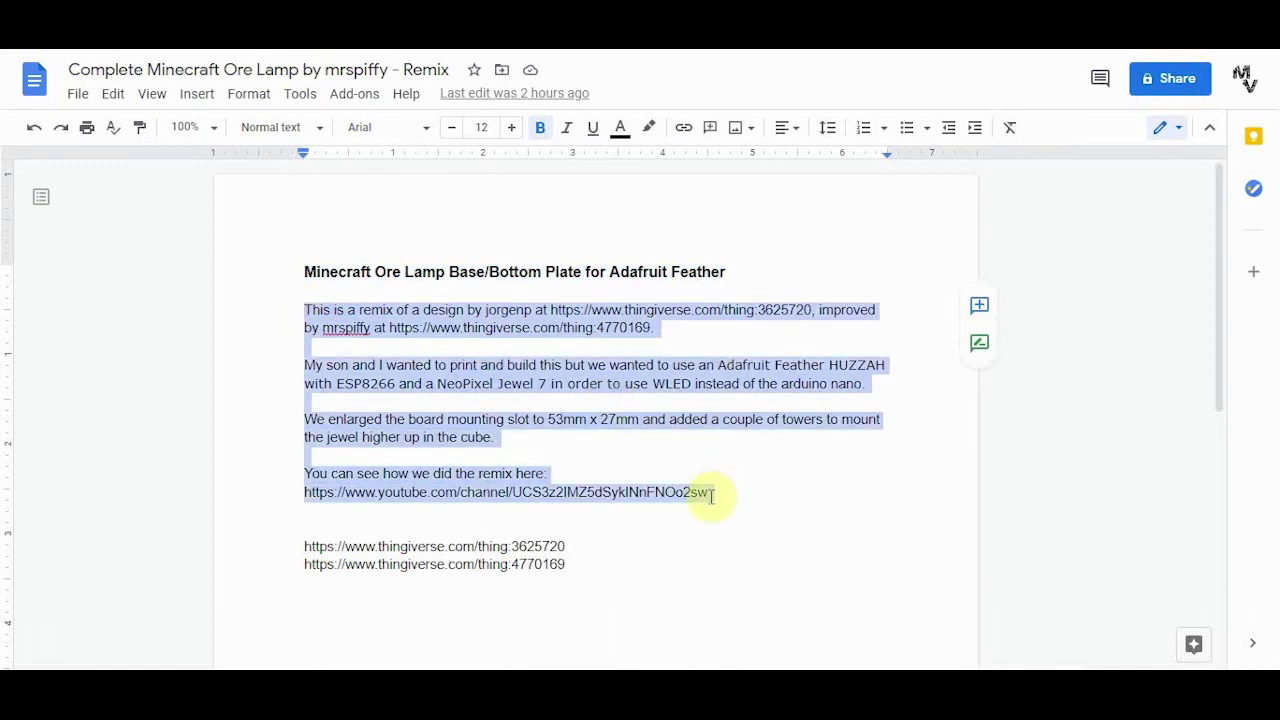
{"action": "right_click", "coordinate": [622, 372]}
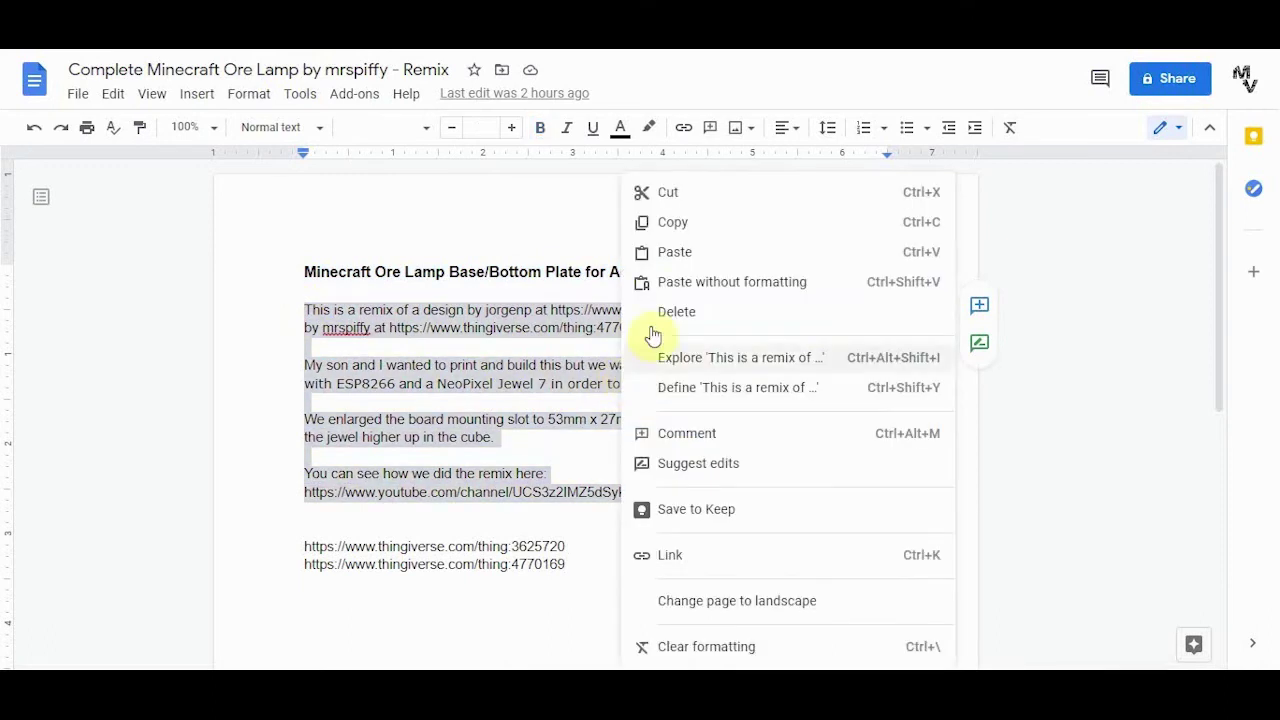
{"action": "left_click", "coordinate": [673, 222]}
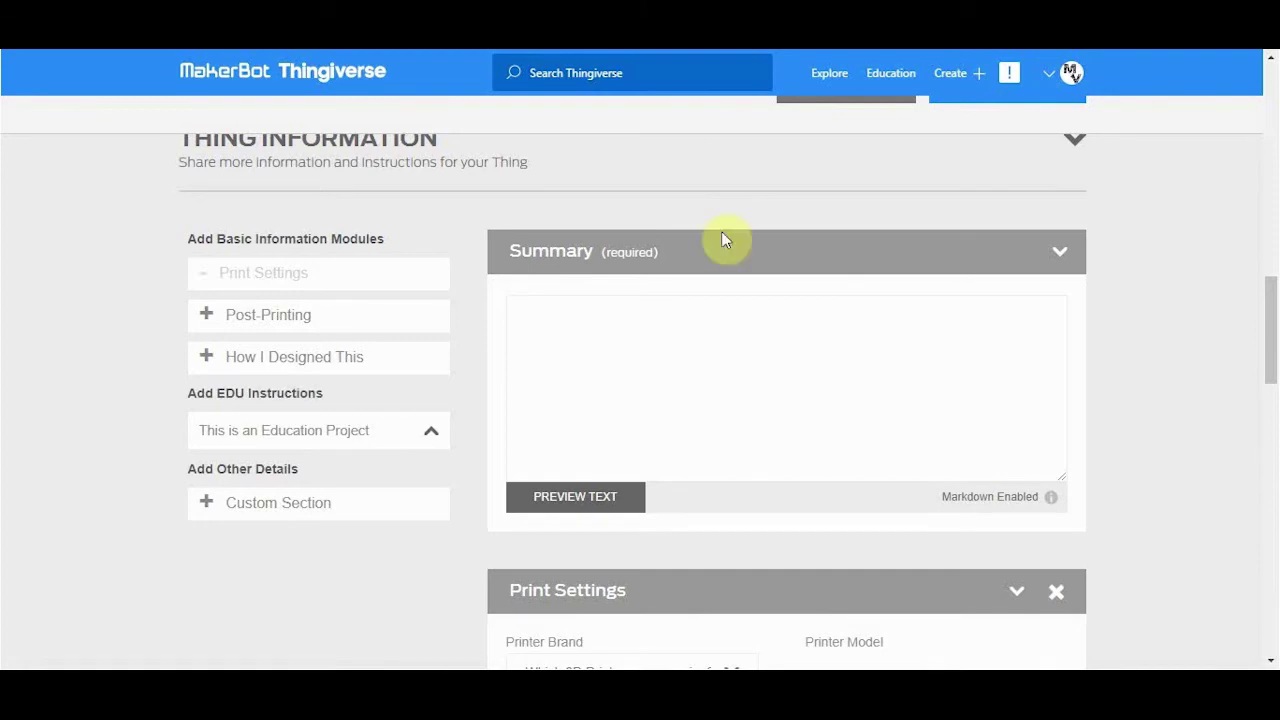
{"action": "left_click", "coordinate": [539, 313]}
{"action": "right_click", "coordinate": [529, 315]}
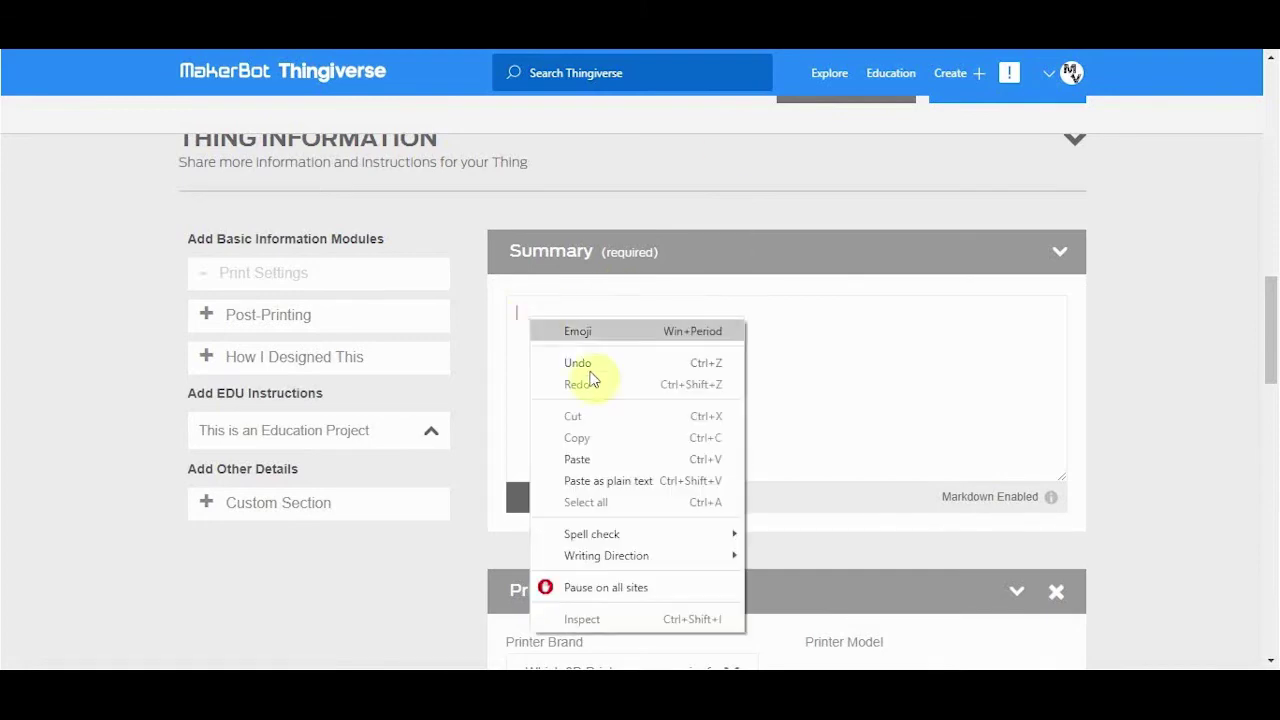
{"action": "left_click", "coordinate": [637, 457]}
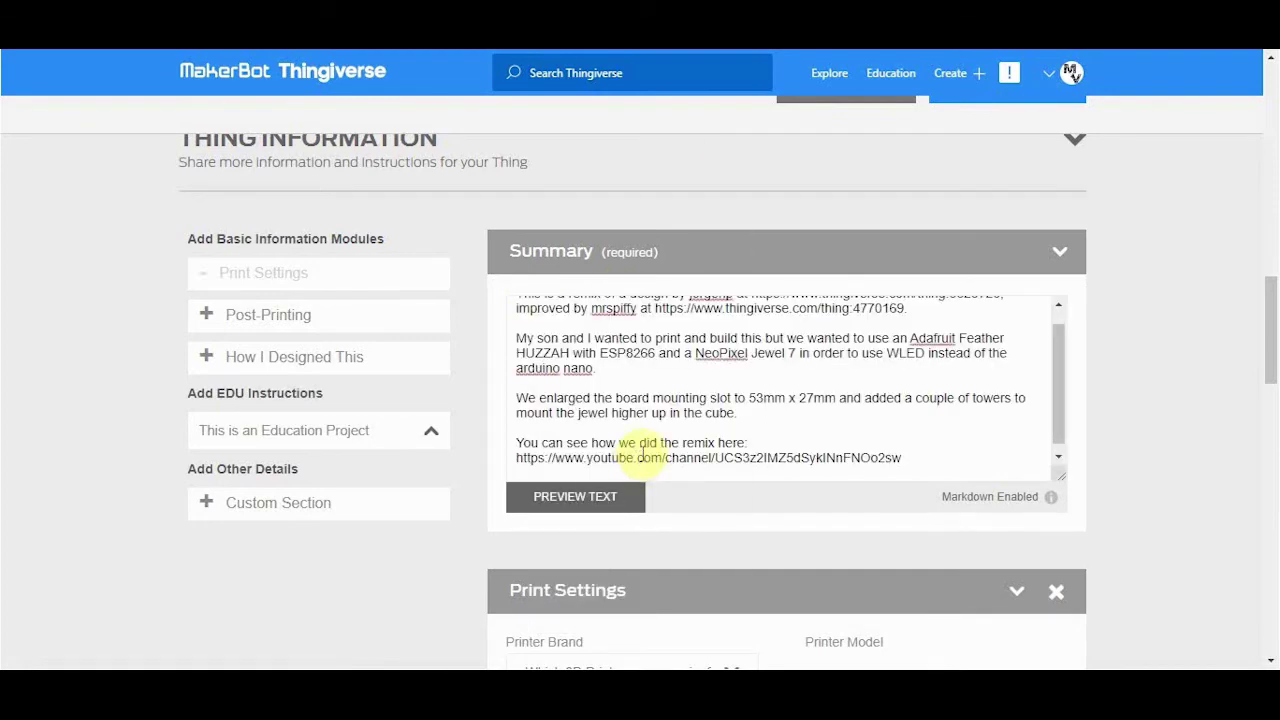
{"action": "scroll", "coordinate": [637, 457], "scroll_direction": "up", "scroll_amount": 1}
Set the printer brand to Creality and the printer model to Ender 3 Pro in the print settings.
{"action": "scroll", "coordinate": [690, 340], "scroll_direction": "down", "scroll_amount": 1}
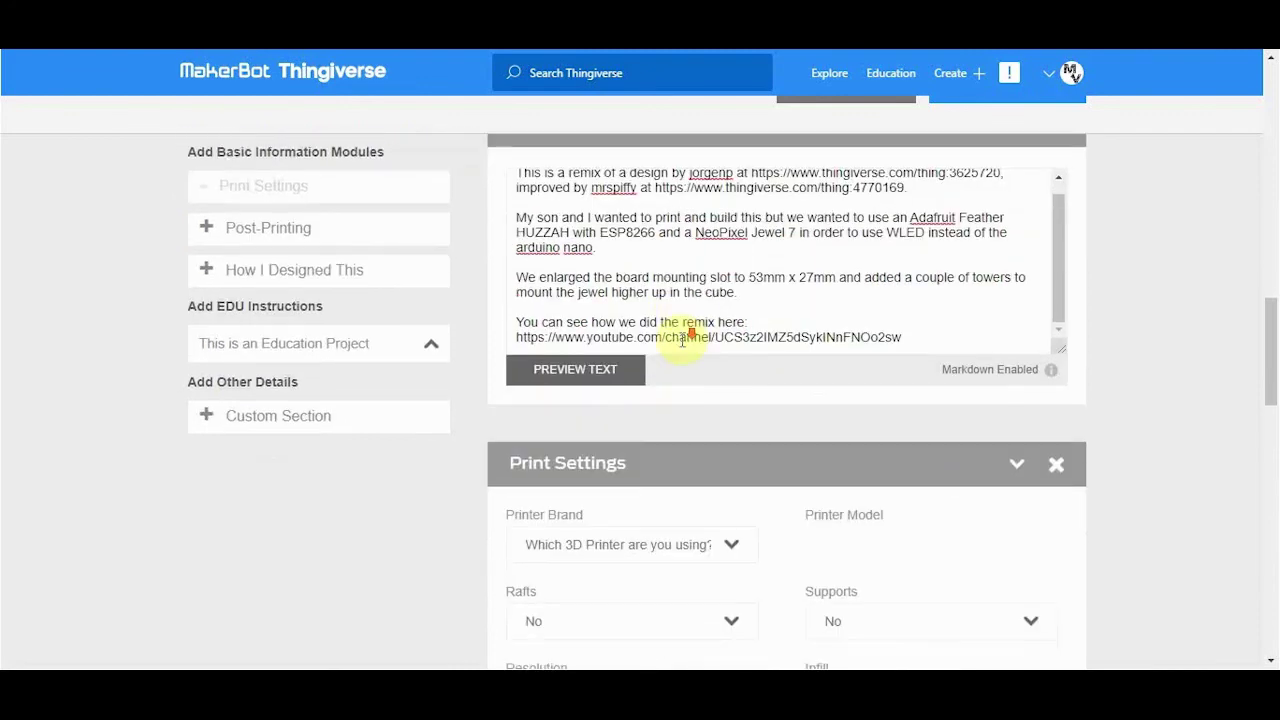
{"action": "scroll", "coordinate": [683, 340], "scroll_direction": "down", "scroll_amount": 2}
{"action": "left_click", "coordinate": [728, 392]}
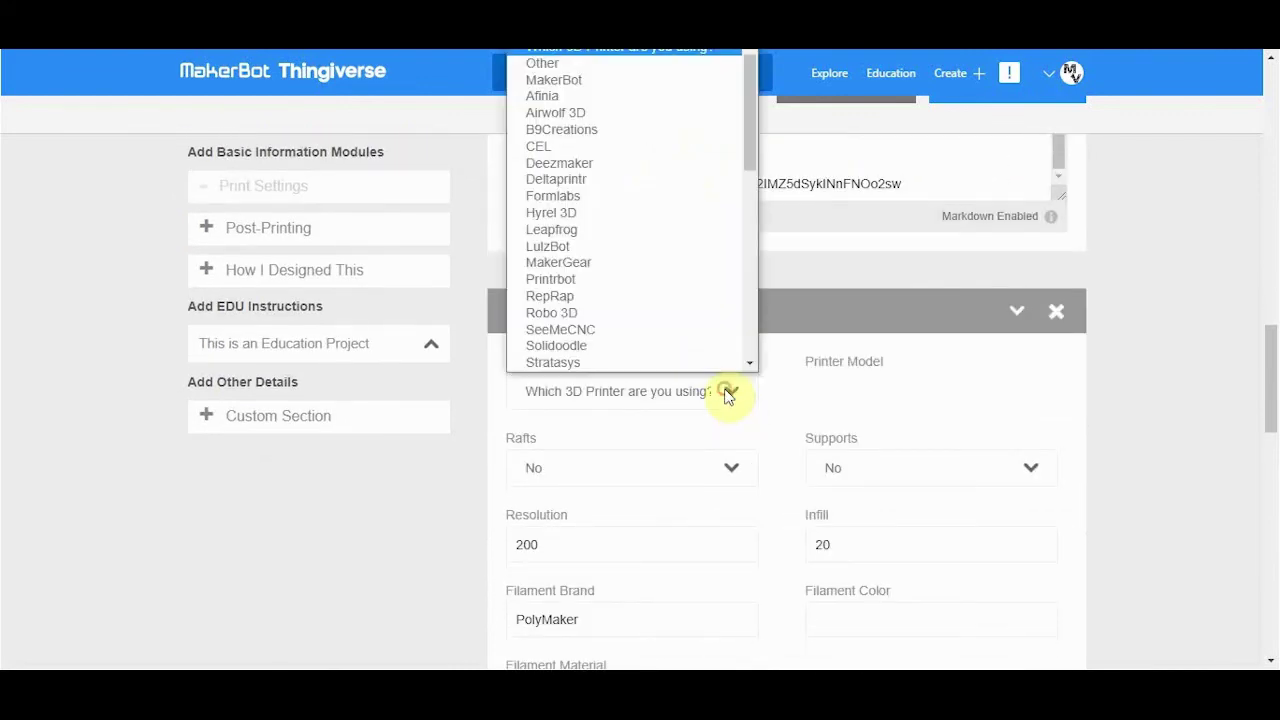
{"action": "scroll", "coordinate": [626, 192], "scroll_direction": "down", "scroll_amount": 8}
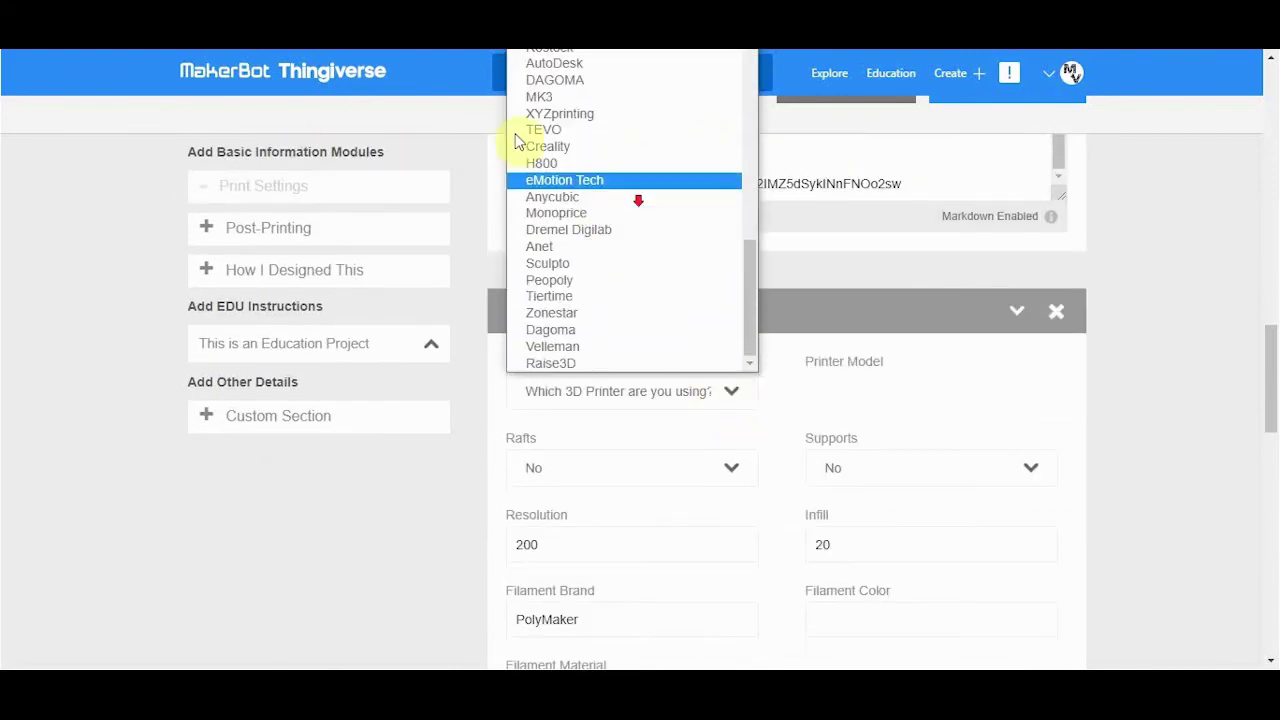
{"action": "left_click", "coordinate": [548, 145]}
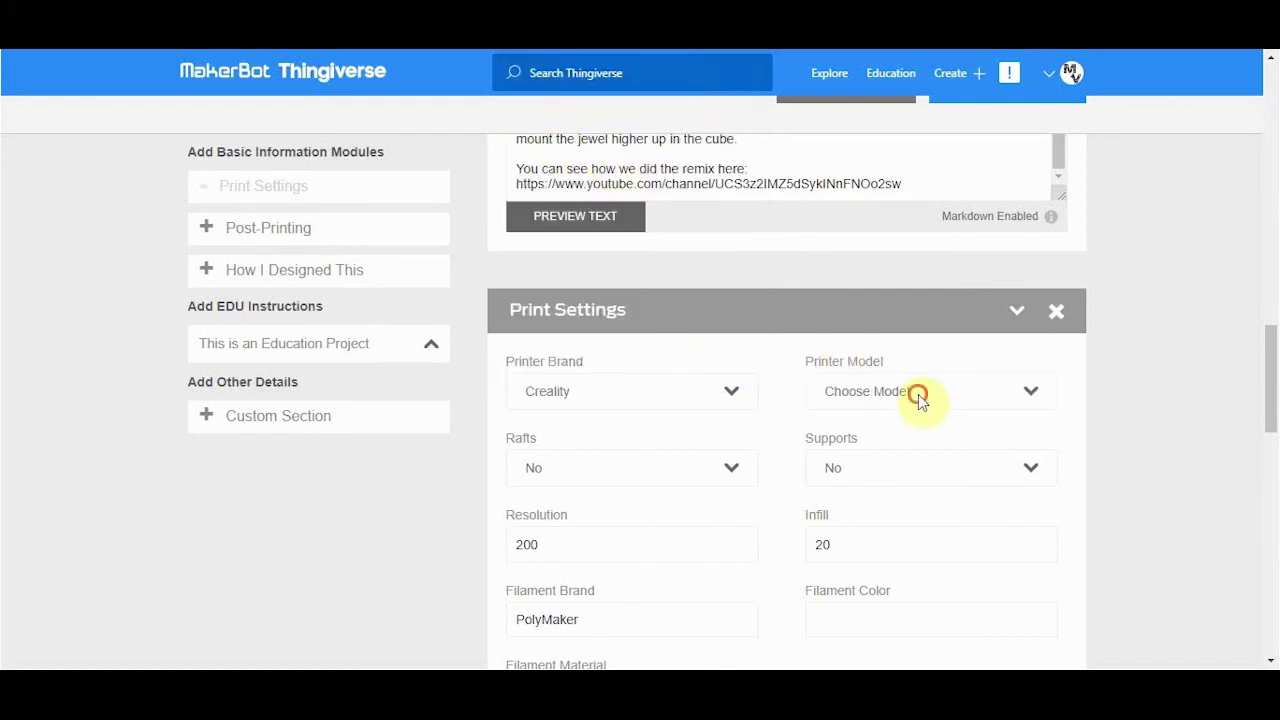
{"action": "left_click", "coordinate": [918, 394]}
{"action": "left_click", "coordinate": [918, 617]}
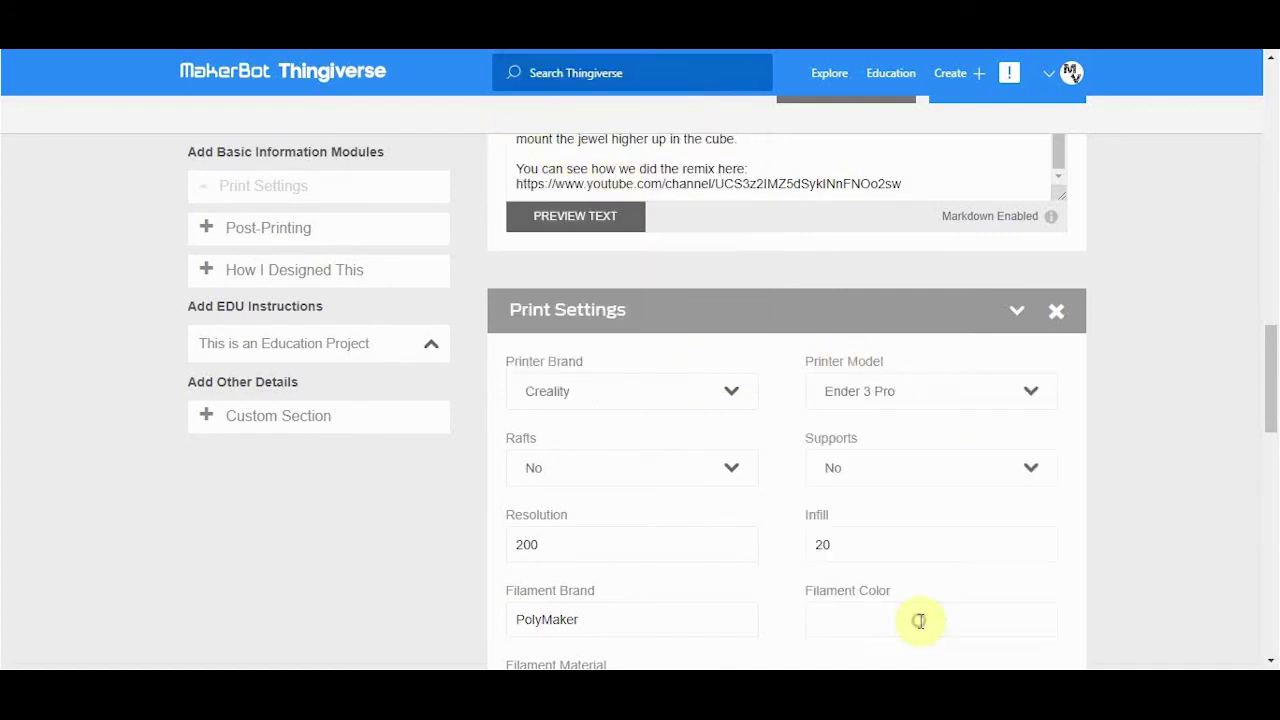
Change the filament brand to Amazon and enter Black as the filament color.
{"action": "scroll", "coordinate": [668, 478], "scroll_direction": "up", "scroll_amount": 1}
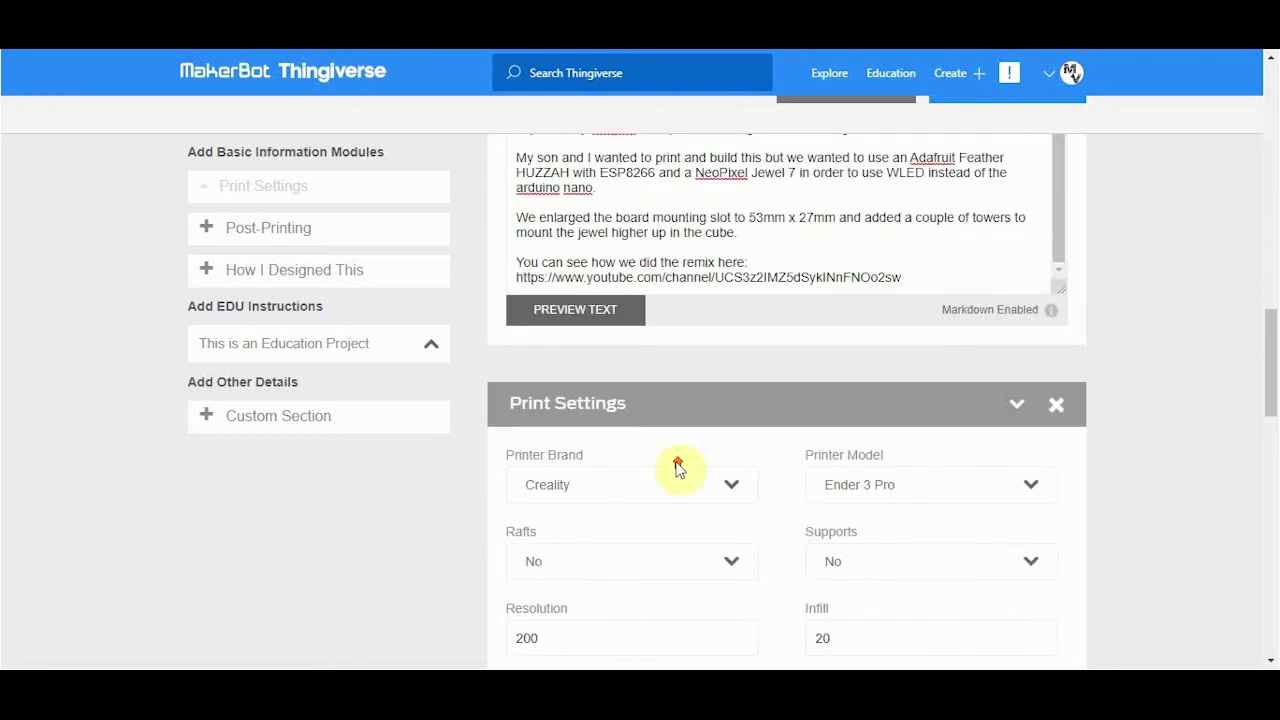
{"action": "scroll", "coordinate": [923, 499], "scroll_direction": "down", "scroll_amount": 2}
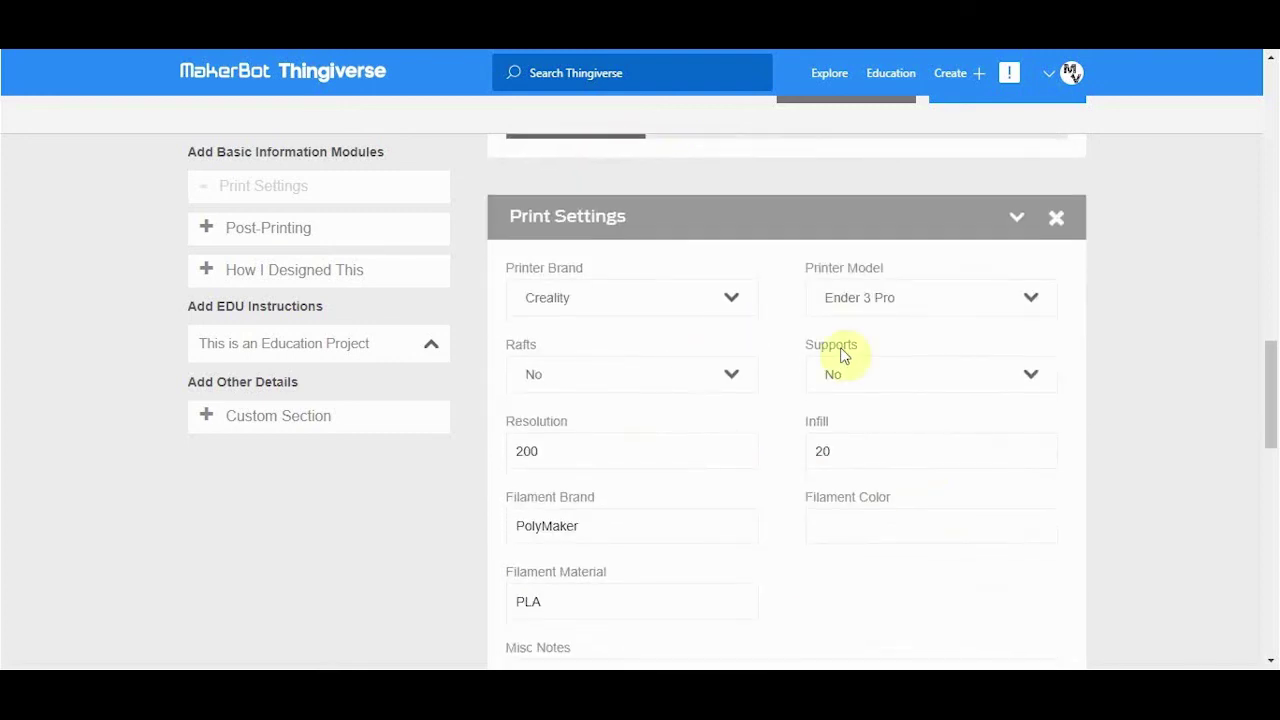
{"action": "scroll", "coordinate": [914, 386], "scroll_direction": "down", "scroll_amount": 1}
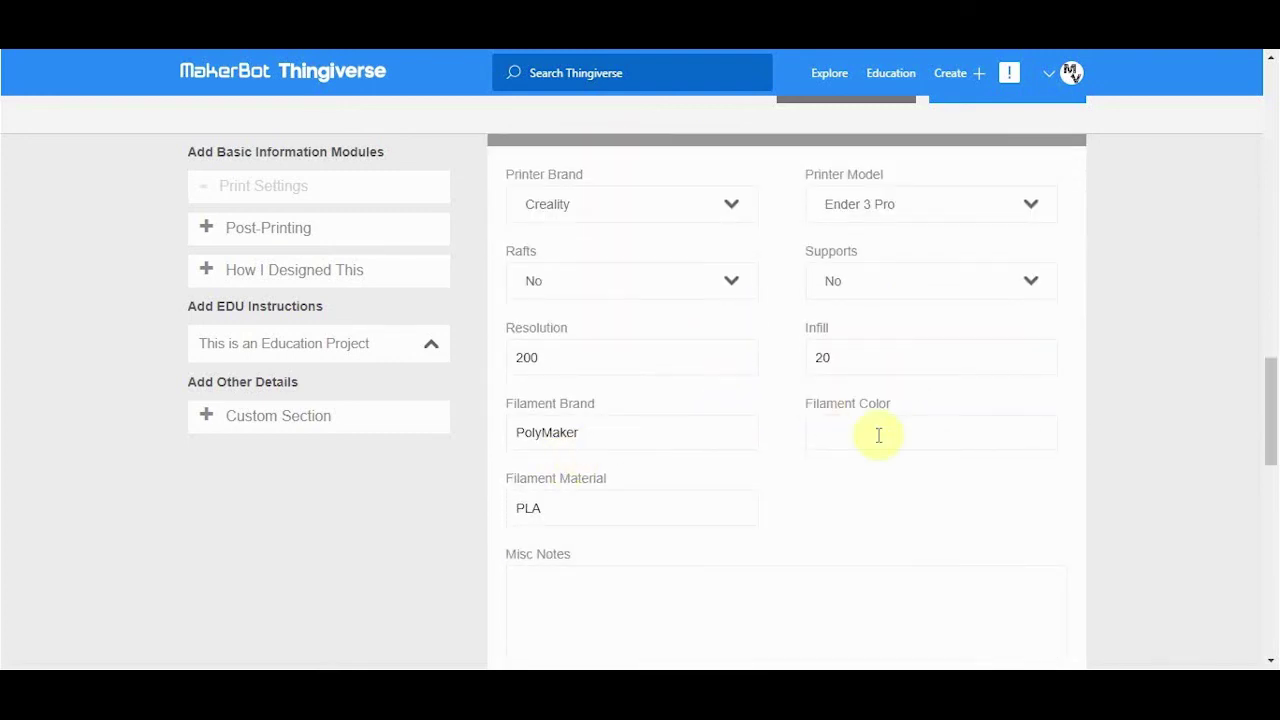
{"action": "scroll", "coordinate": [878, 435], "scroll_direction": "down", "scroll_amount": 1}
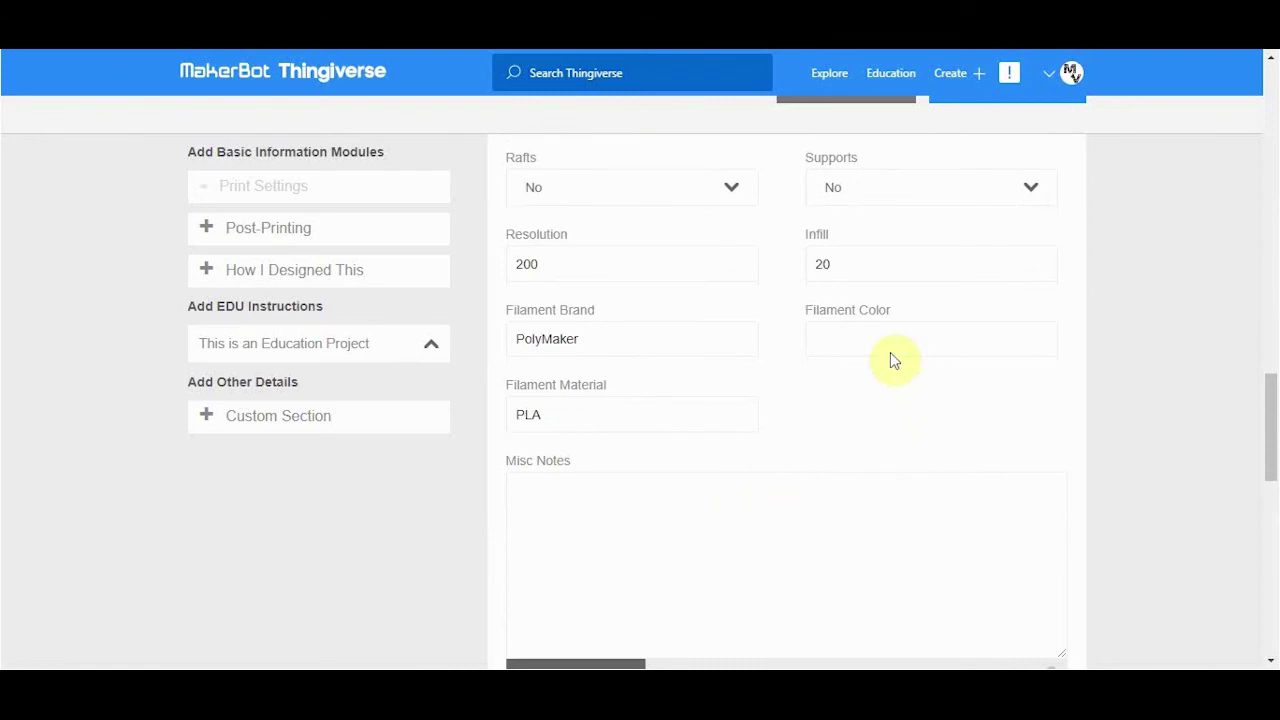
{"action": "double_click", "coordinate": [617, 340]}
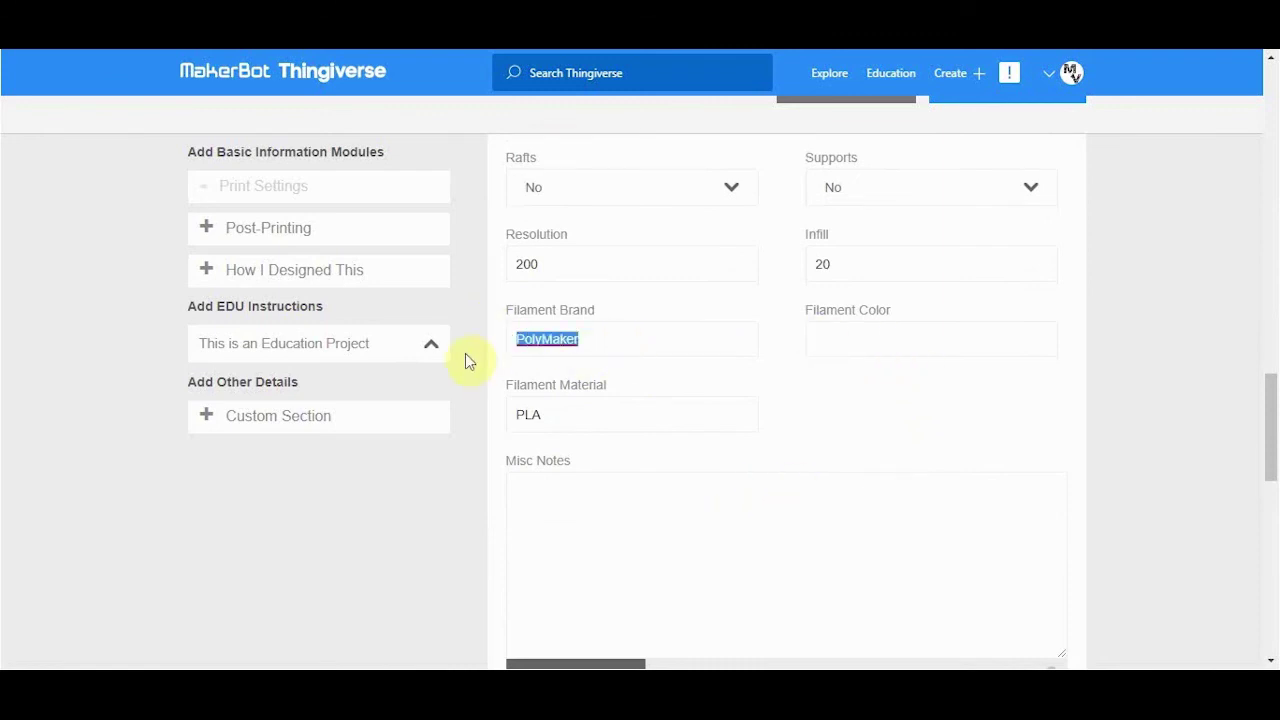
{"action": "type", "text": "Amazo"}
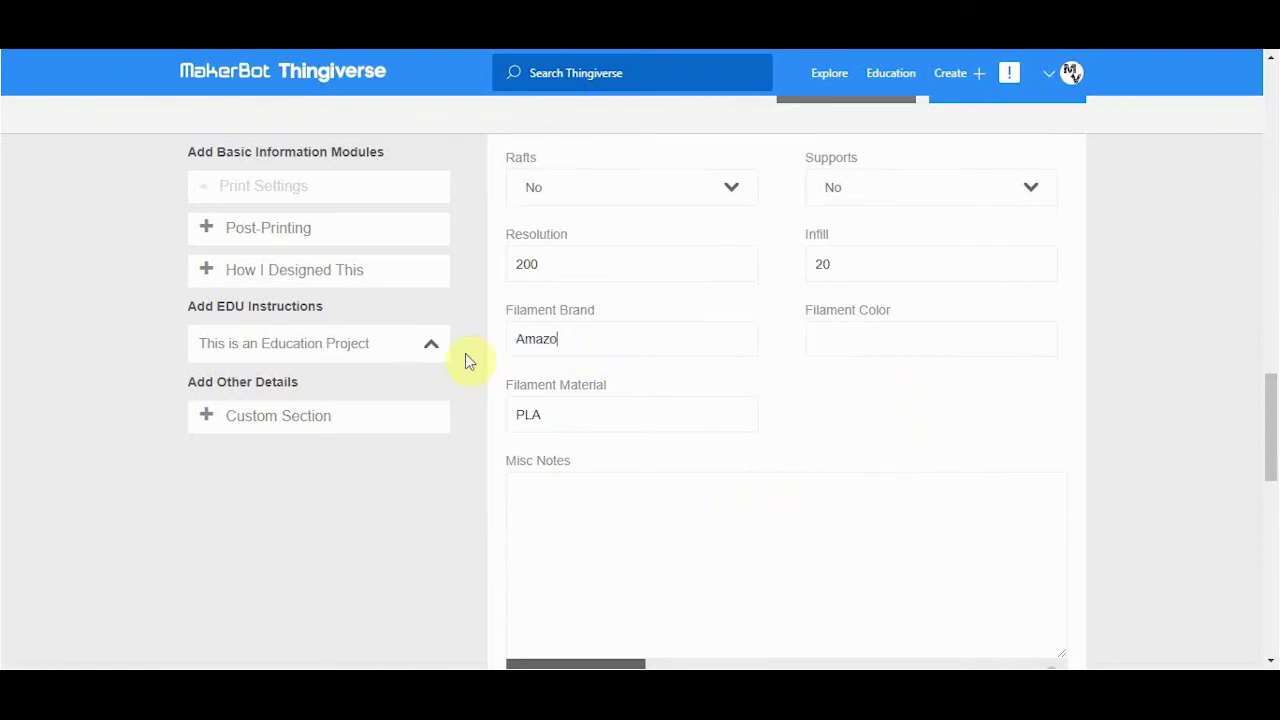
{"action": "type", "text": "n"}
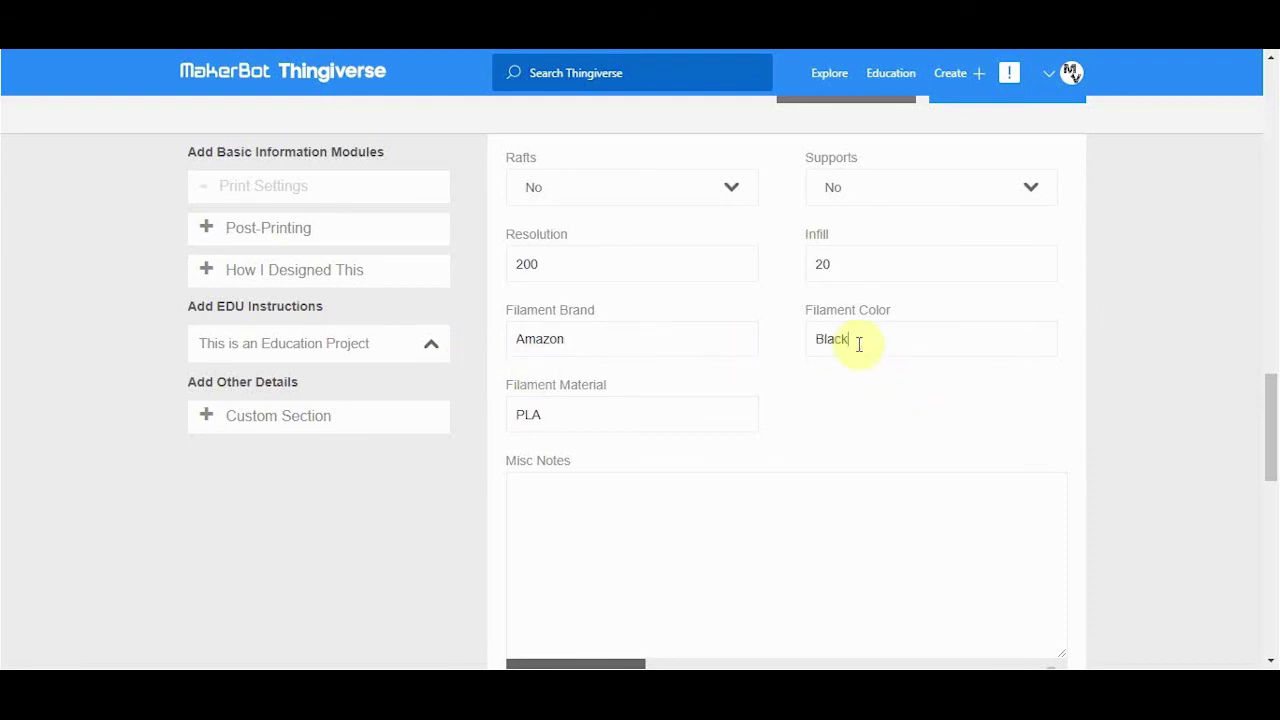
Publish the completed Minecraft Ore Lamp base plate thing.
{"action": "scroll", "coordinate": [1194, 406], "scroll_direction": "up", "scroll_amount": 5}
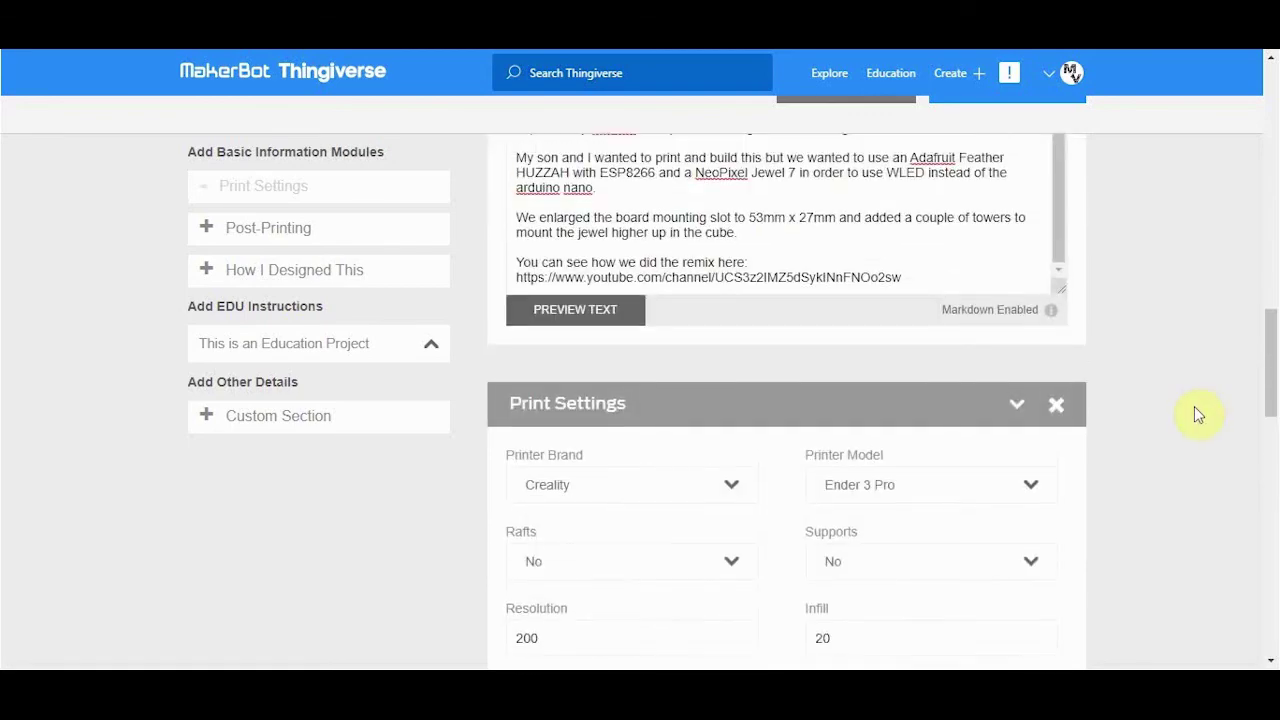
{"action": "scroll", "coordinate": [1197, 410], "scroll_direction": "up", "scroll_amount": 10}
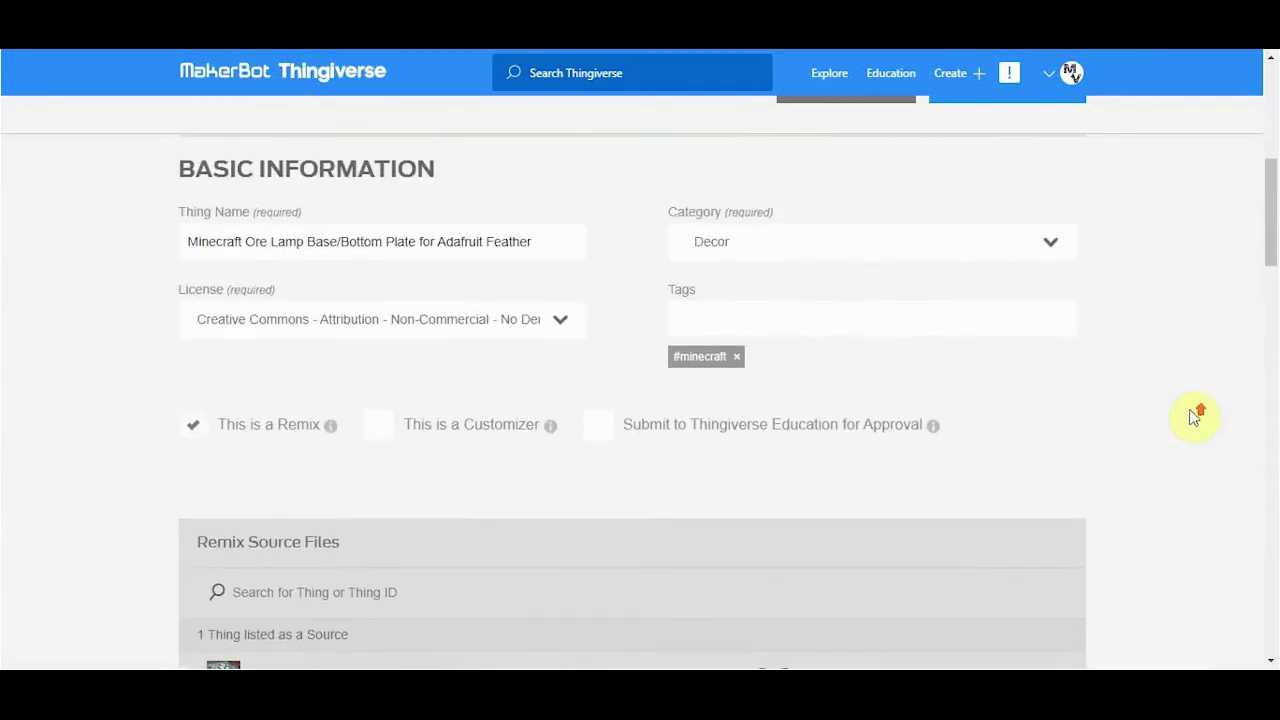
{"action": "scroll", "coordinate": [1195, 416], "scroll_direction": "up", "scroll_amount": 2}
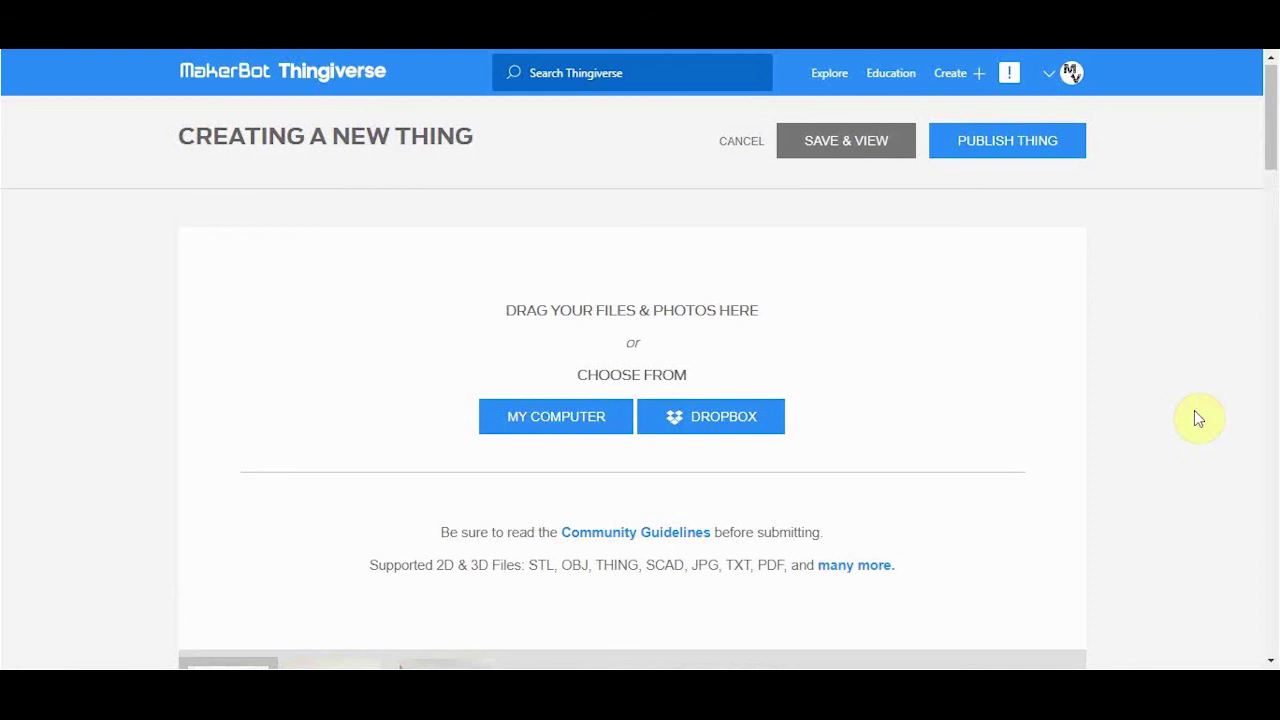
{"action": "left_click", "coordinate": [1007, 140]}
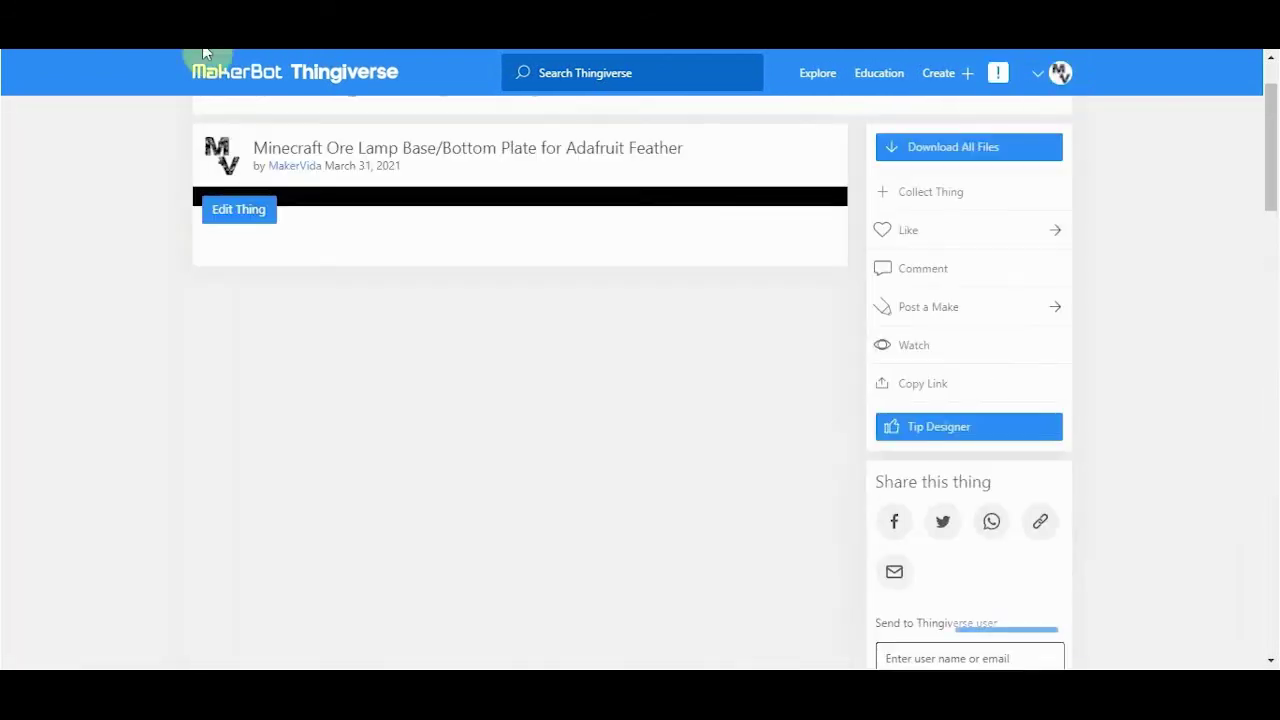
Look over the published thing's details, like it and save it to a collection.
{"action": "scroll", "coordinate": [1037, 163], "scroll_direction": "down", "scroll_amount": 3}
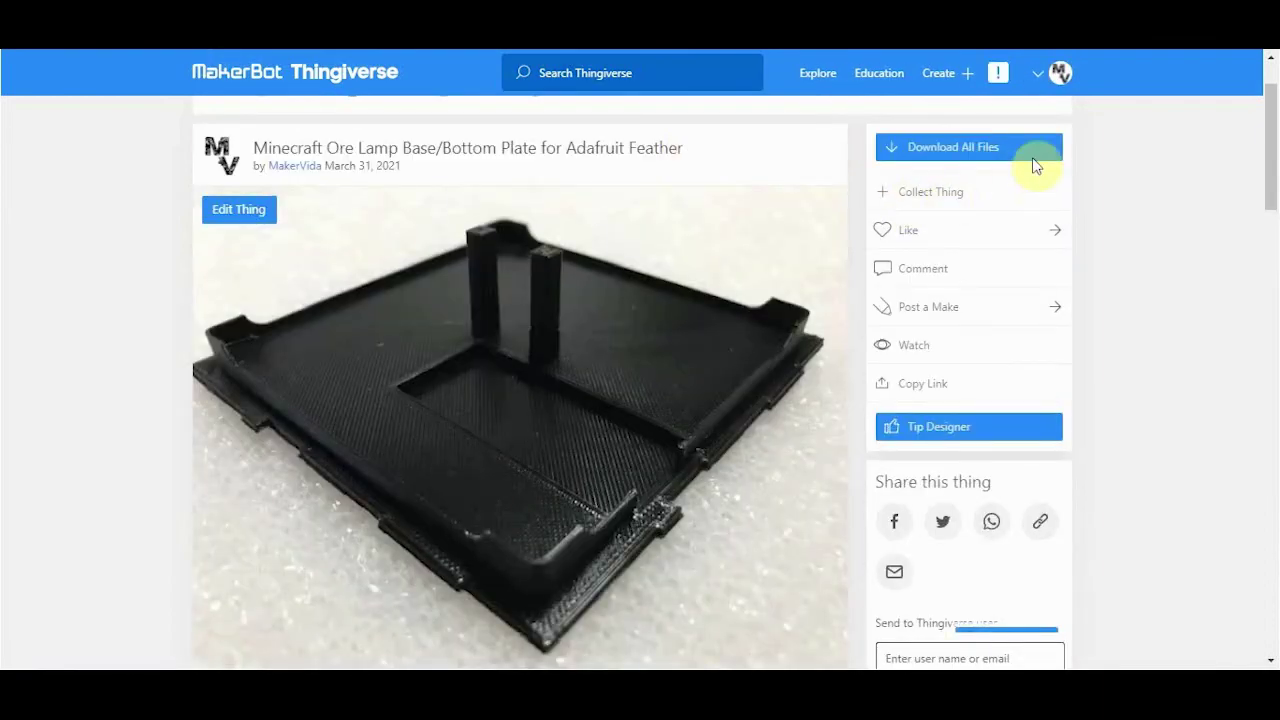
{"action": "scroll", "coordinate": [1035, 163], "scroll_direction": "down", "scroll_amount": 1}
{"action": "scroll", "coordinate": [1038, 163], "scroll_direction": "down", "scroll_amount": 5}
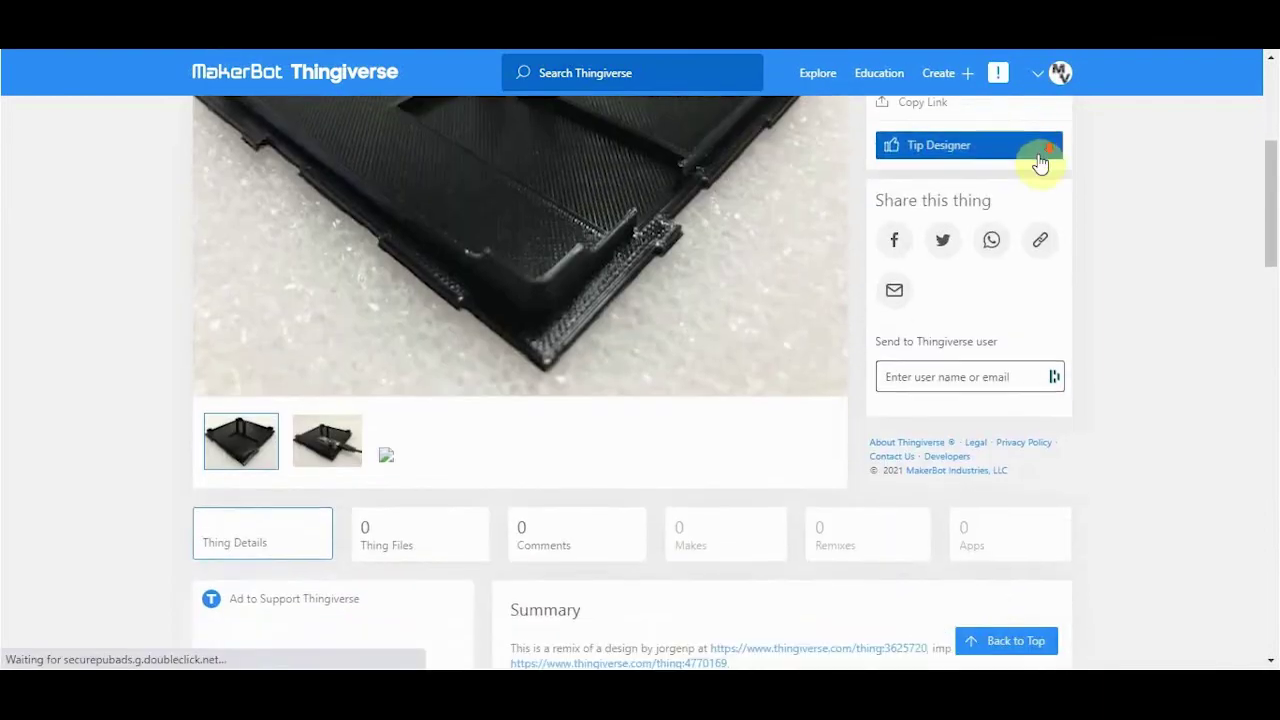
{"action": "scroll", "coordinate": [1038, 163], "scroll_direction": "down", "scroll_amount": 7}
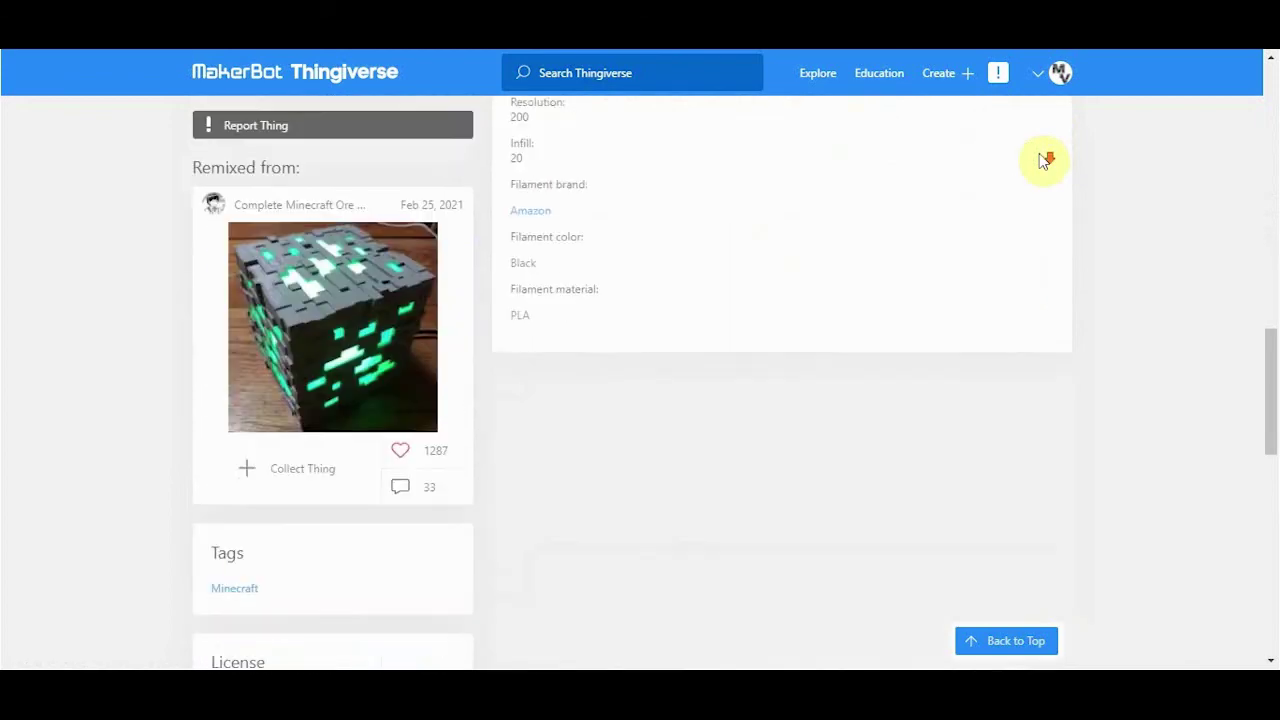
{"action": "scroll", "coordinate": [1040, 160], "scroll_direction": "up", "scroll_amount": 12}
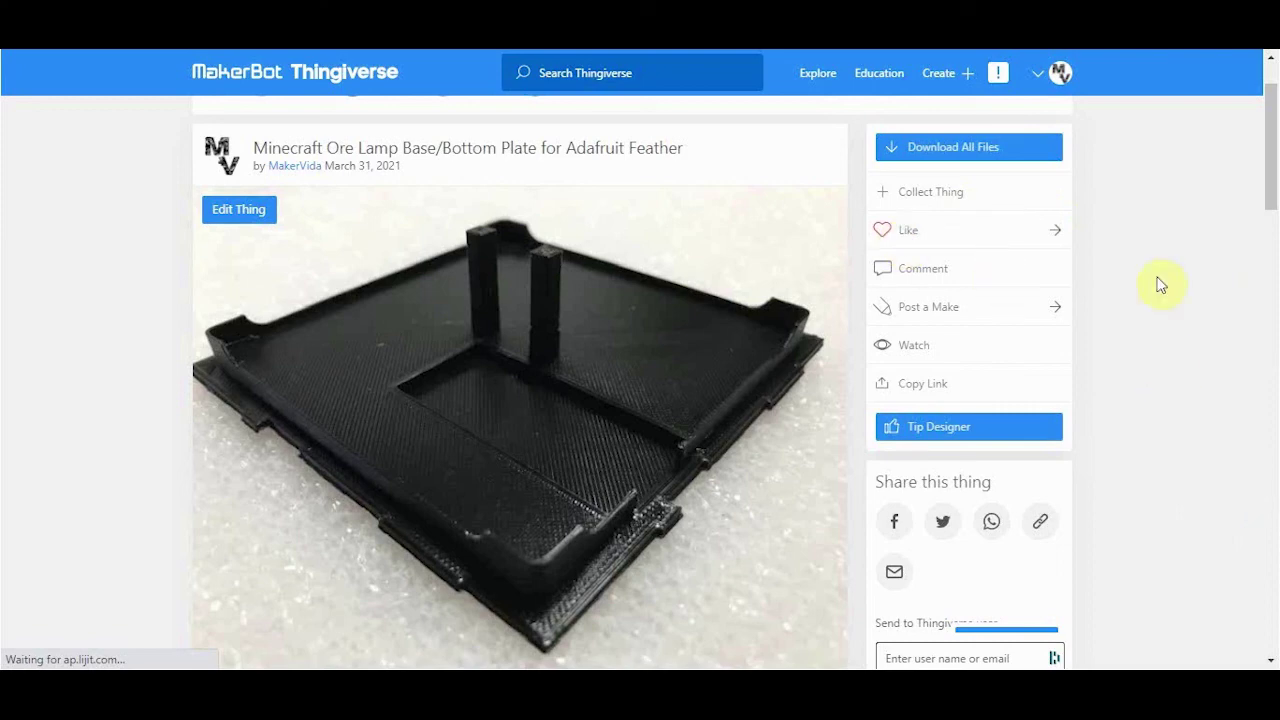
{"action": "left_click", "coordinate": [956, 197]}
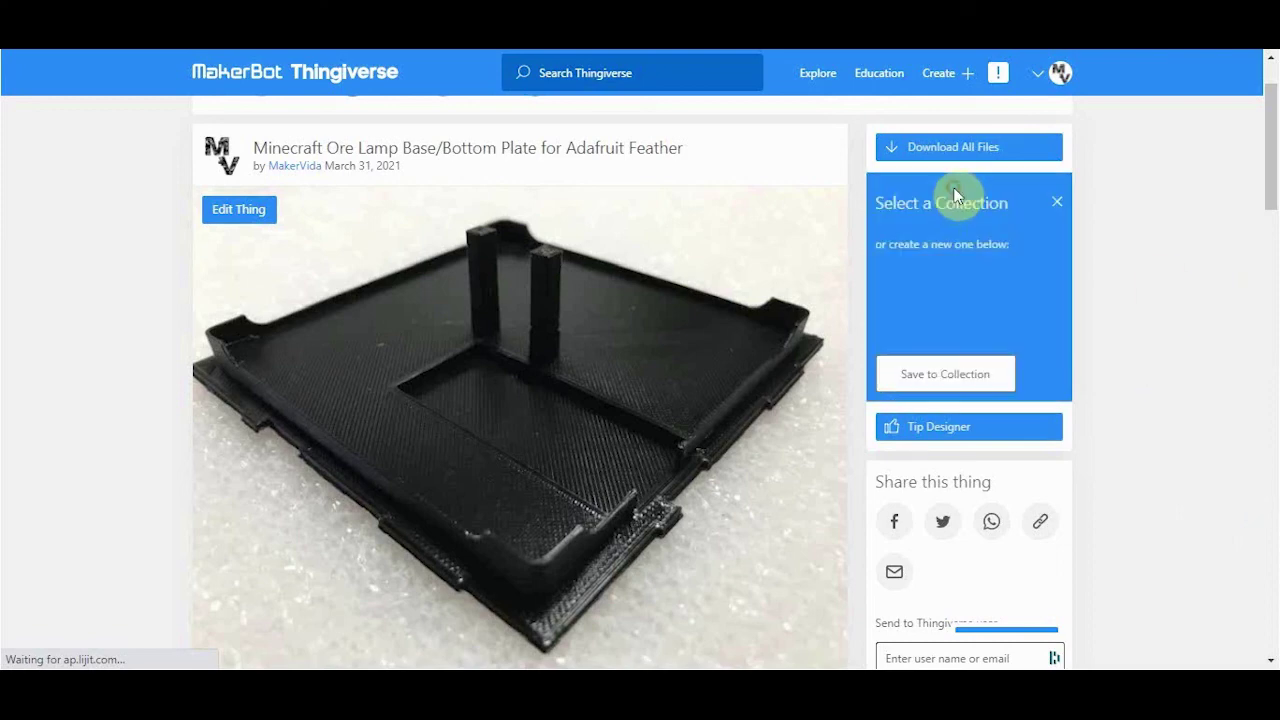
{"action": "left_click", "coordinate": [957, 372]}
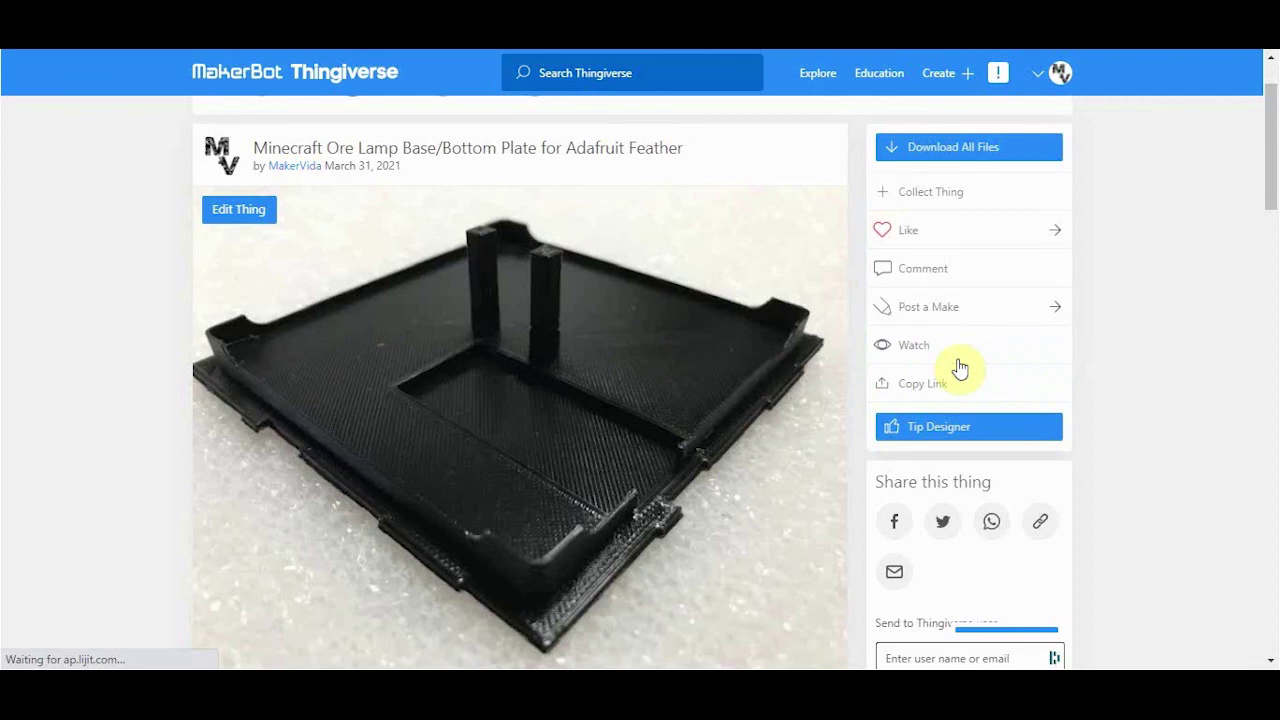